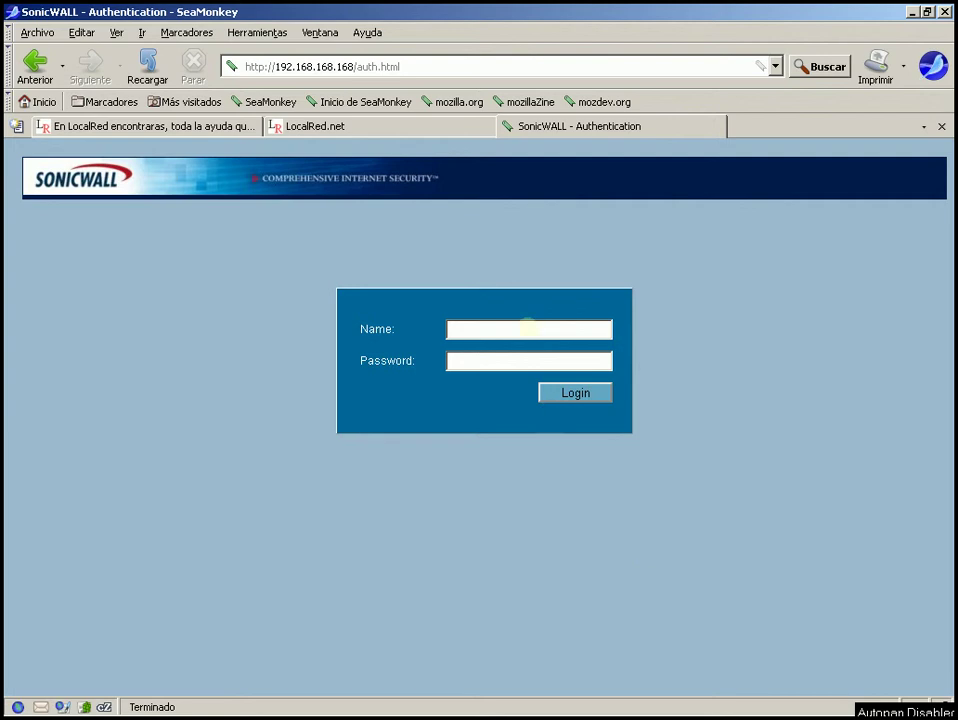
# Retry the timed-out login and sign in as admin with the account password.
pyautogui.click(527, 328)
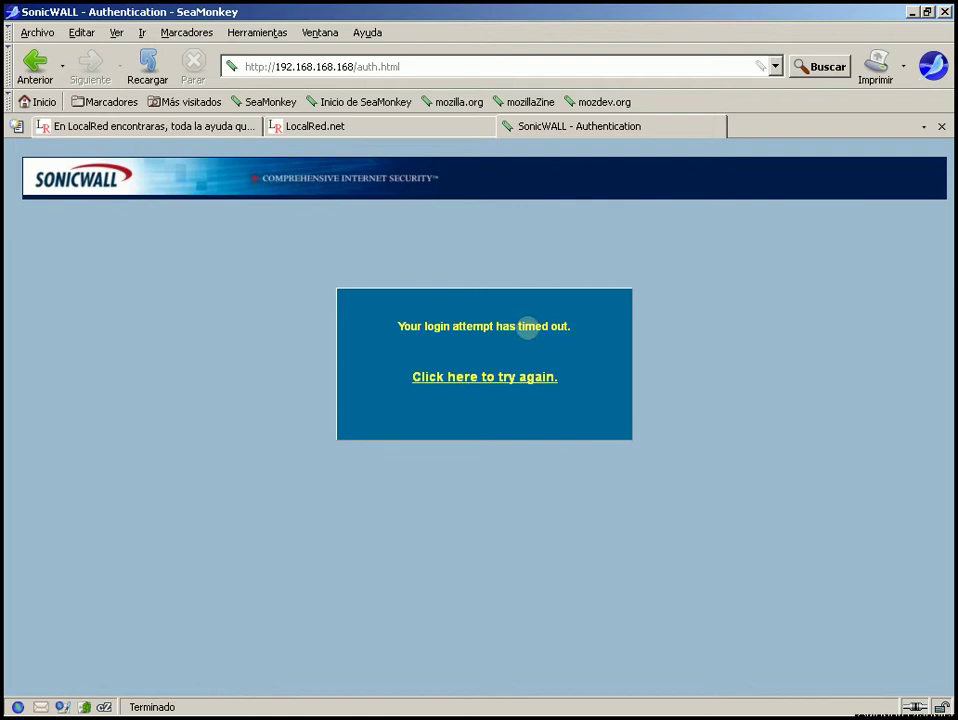
pyautogui.click(486, 377)
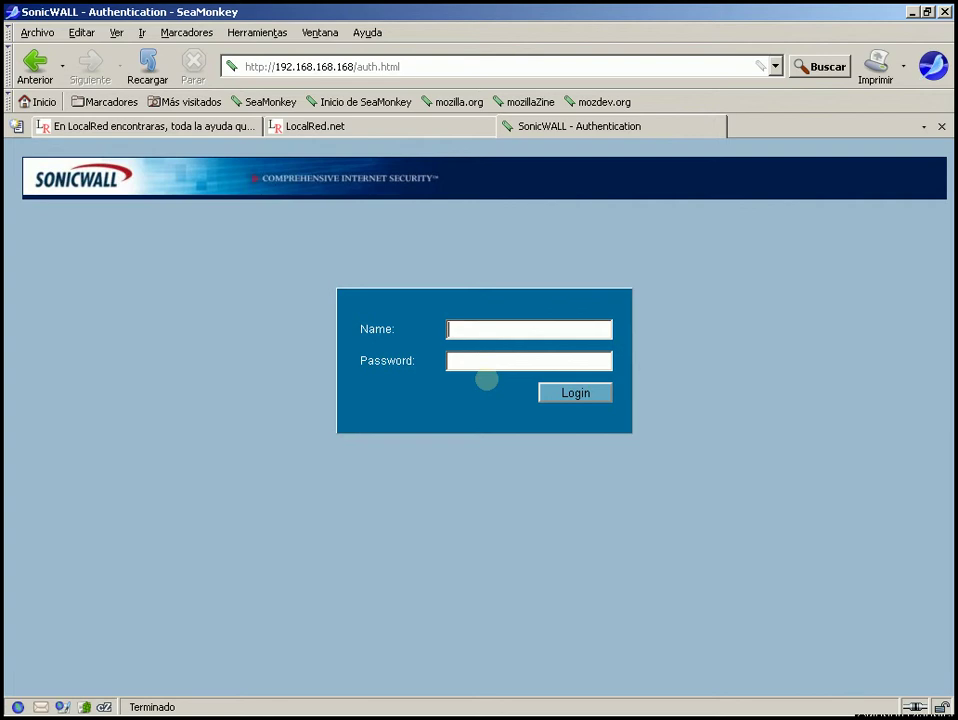
pyautogui.write('ad')
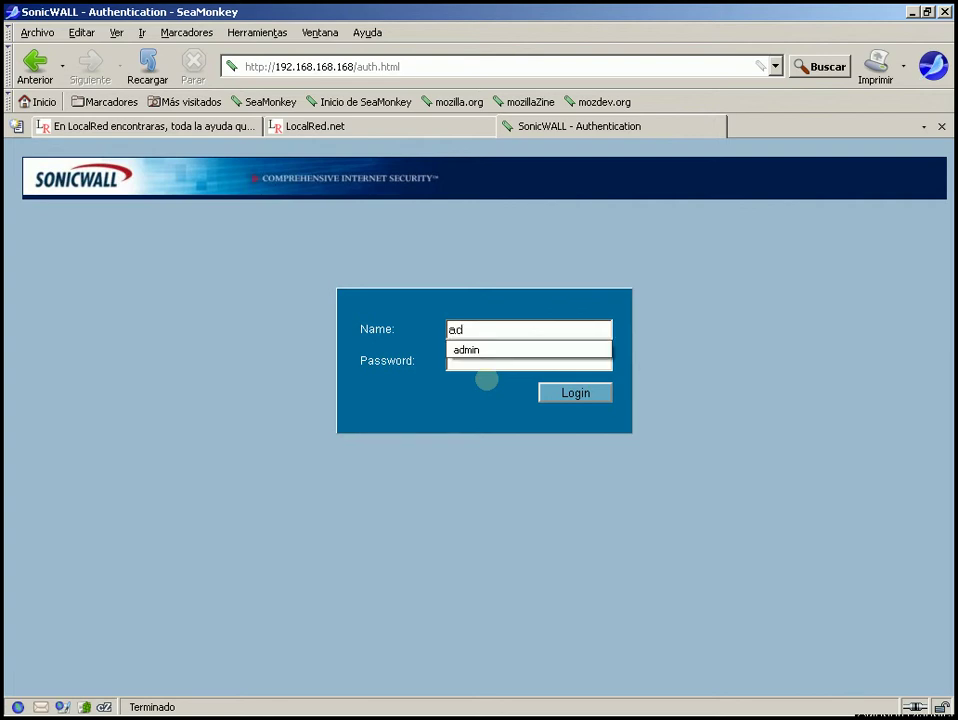
pyautogui.press('BackSpace')
pyautogui.press('BackSpace')
pyautogui.write('admin')
pyautogui.press('Tab')
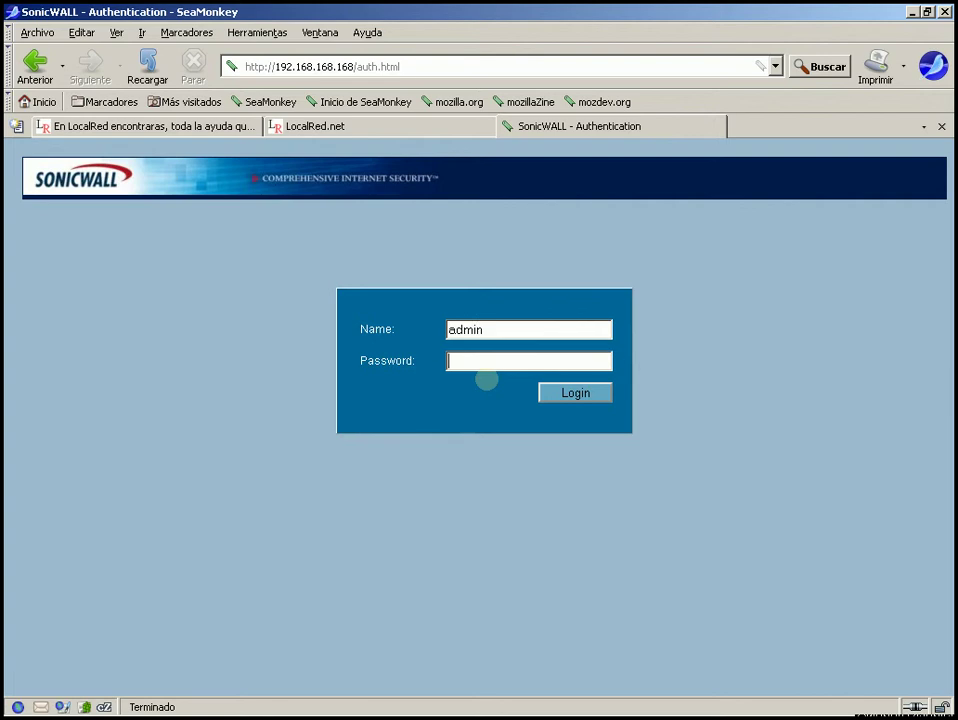
pyautogui.write('ad')
pyautogui.press('BackSpace')
pyautogui.press('BackSpace')
pyautogui.write('******')
pyautogui.press('BackSpace')
pyautogui.press('BackSpace')
pyautogui.press('BackSpace')
pyautogui.press('BackSpace')
pyautogui.press('BackSpace')
pyautogui.press('BackSpace')
pyautogui.write('********')
pyautogui.press('Return')
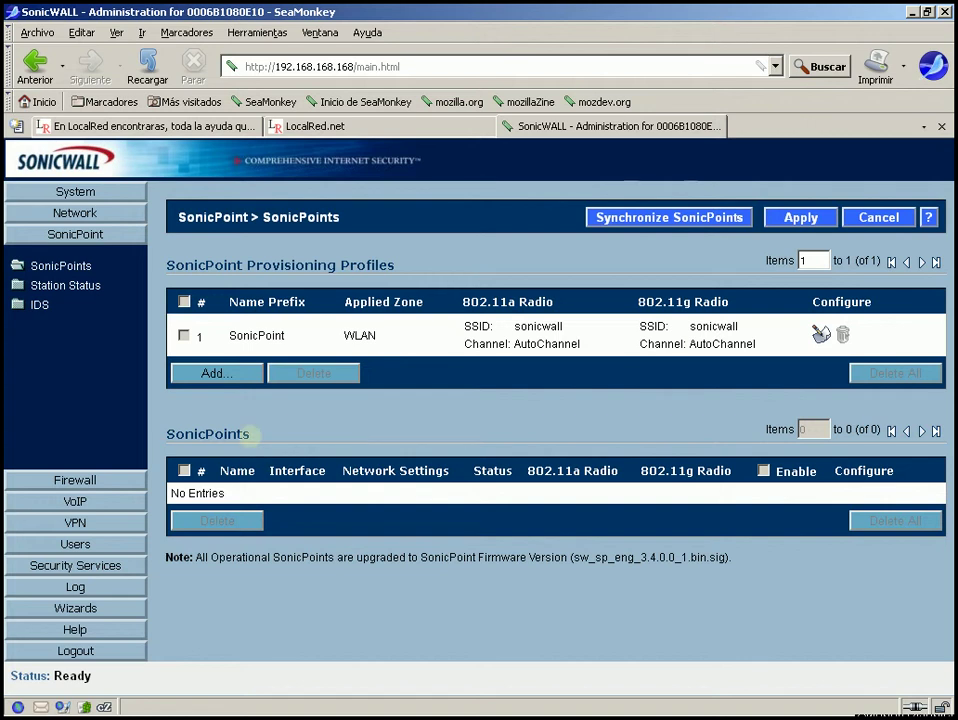
pyautogui.moveTo(250, 435); pyautogui.dragTo(157, 437)
pyautogui.click(369, 429)
pyautogui.tripleClick(232, 493)
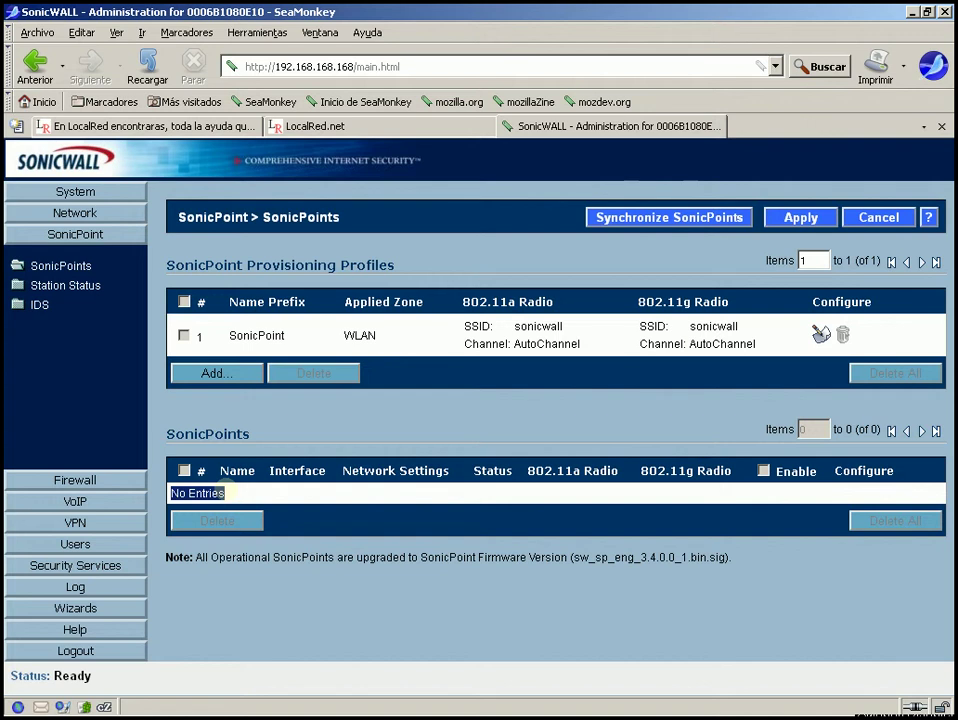
pyautogui.click(300, 442)
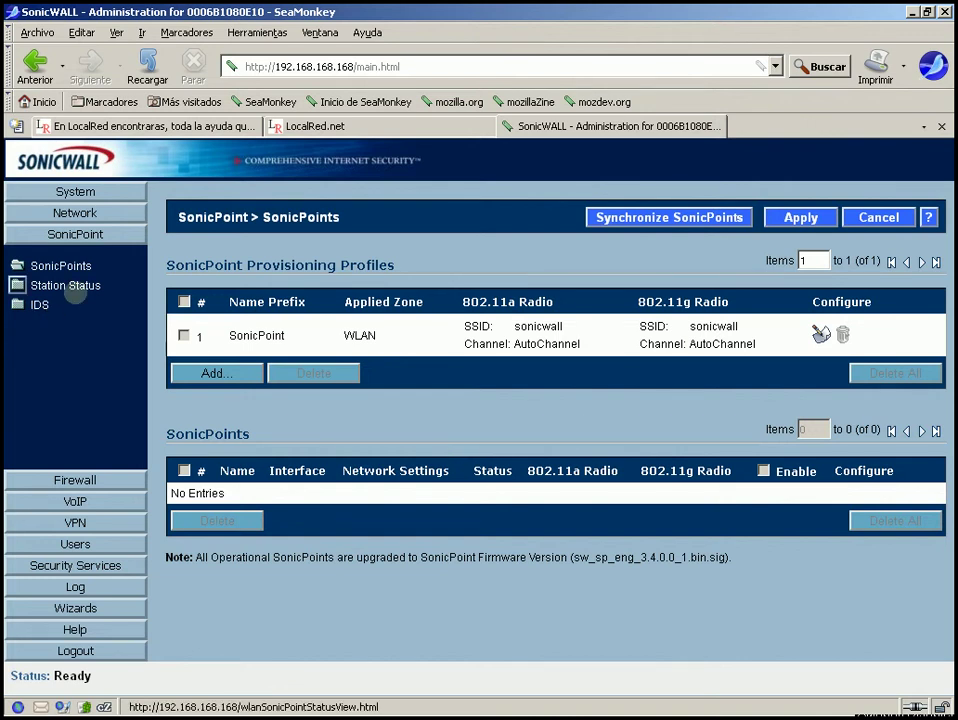
pyautogui.click(45, 285)
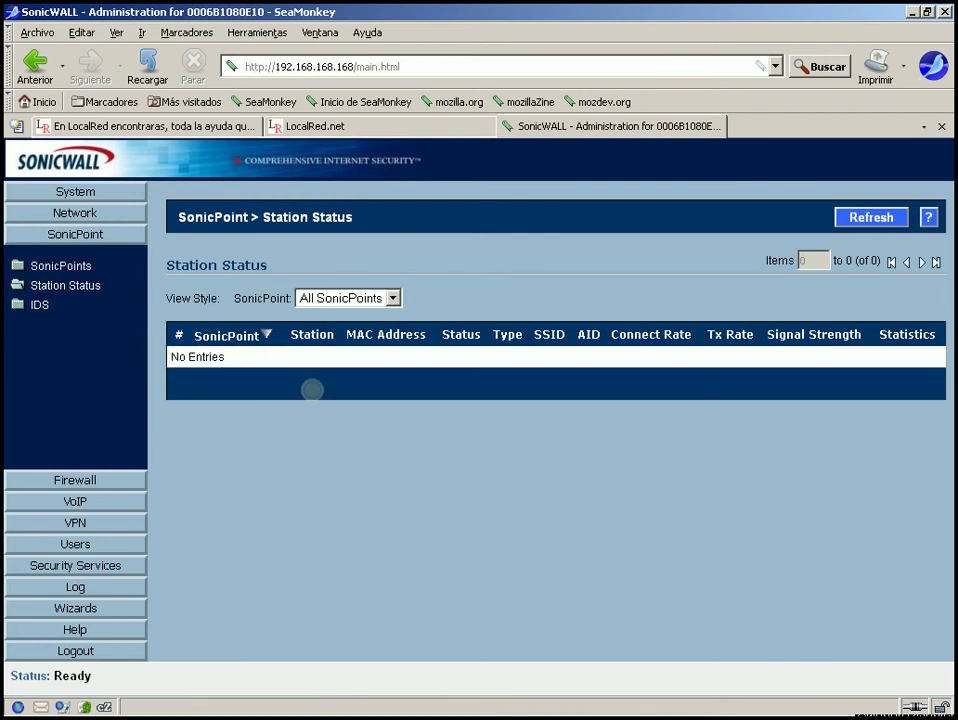
pyautogui.click(16, 306)
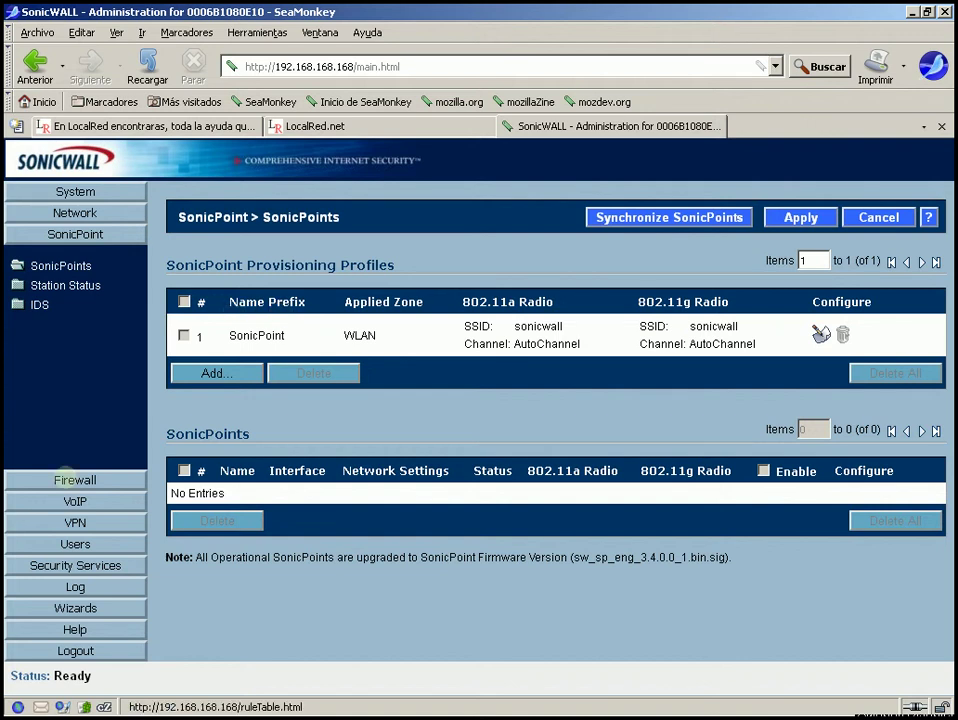
# Open Firewall > Access Rules and select the WAN-to-LAN cell of the rule matrix.
pyautogui.click(64, 479)
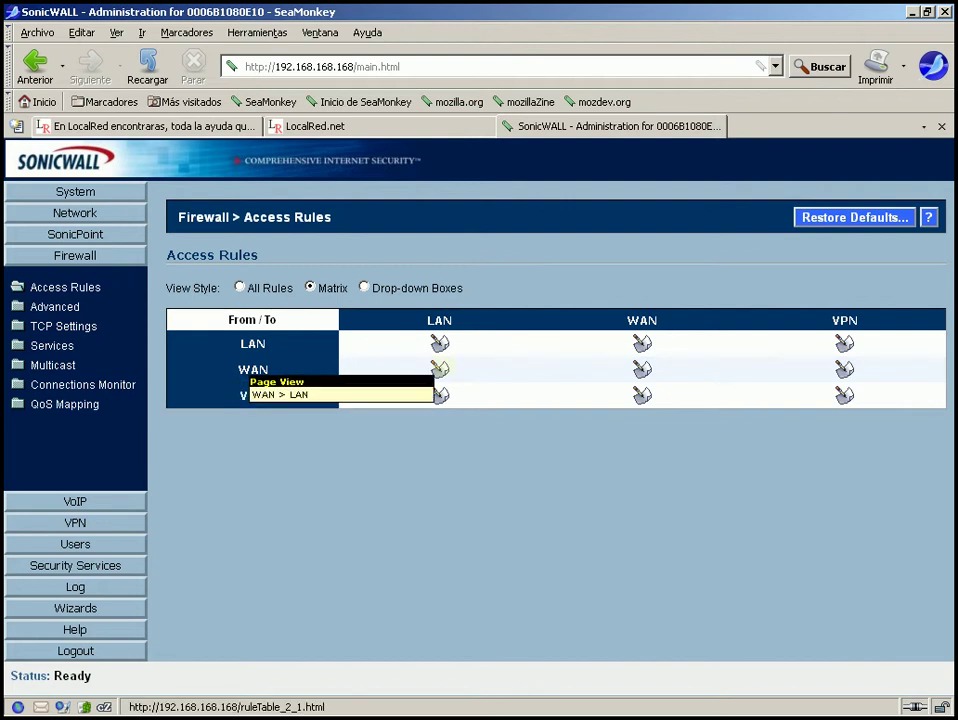
pyautogui.click(440, 369)
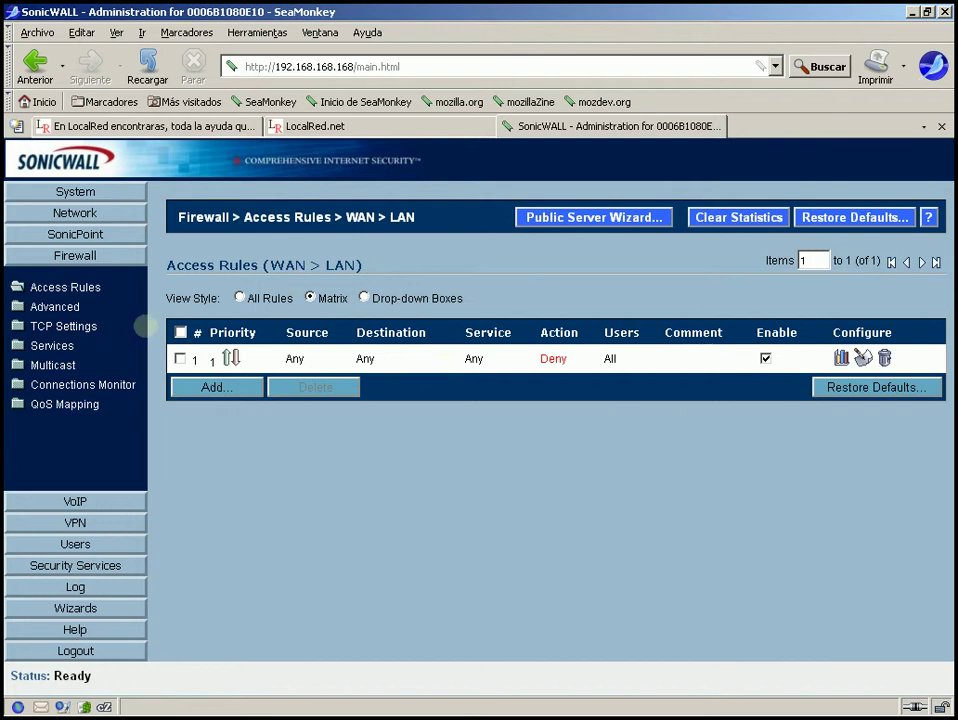
pyautogui.moveTo(290, 712)
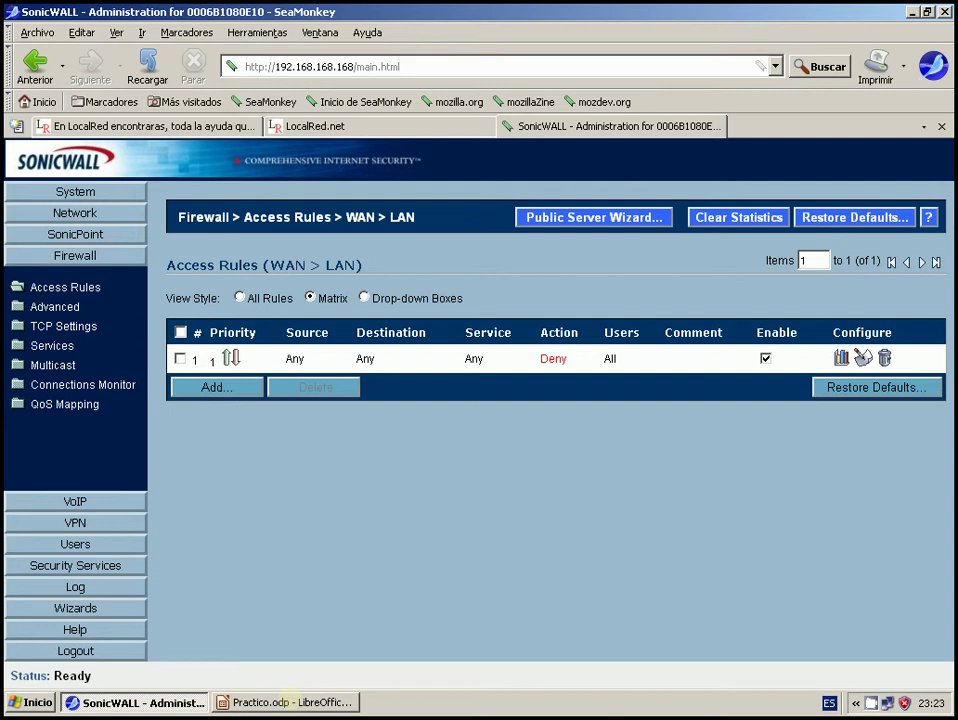
pyautogui.click(287, 702)
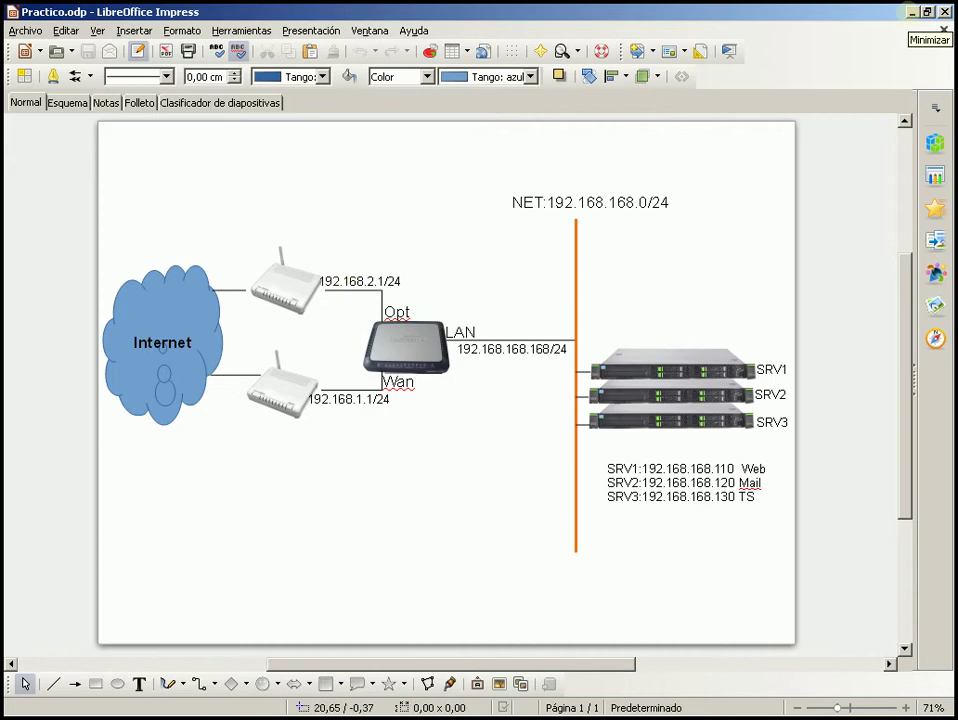
pyautogui.click(913, 11)
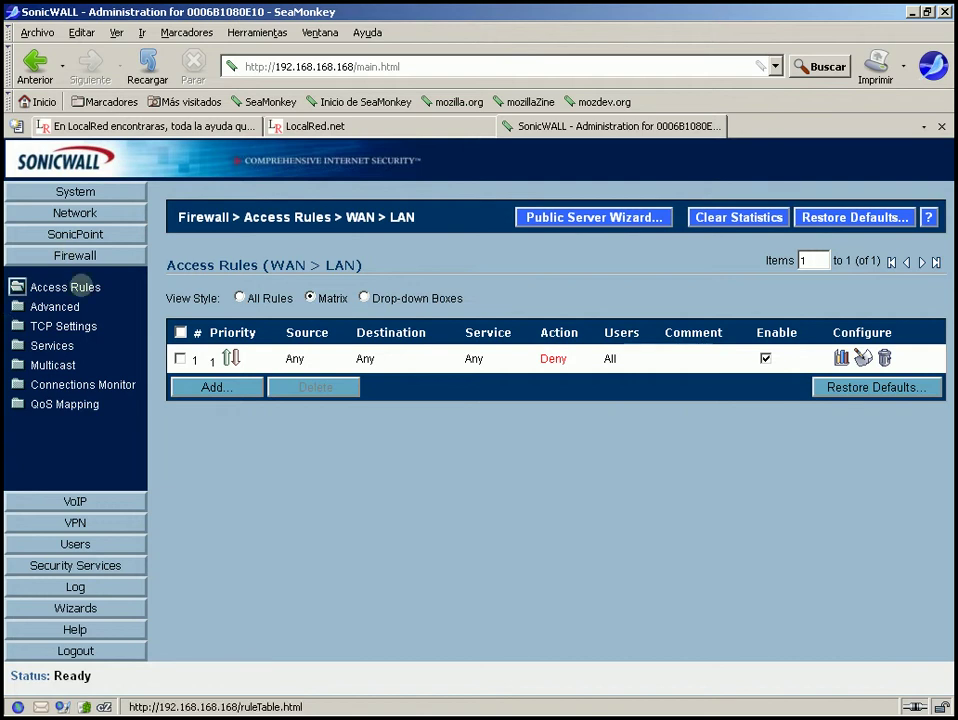
# Switch the Access Rules view between All Rules, Matrix and Drop-down Boxes styles.
pyautogui.click(65, 287)
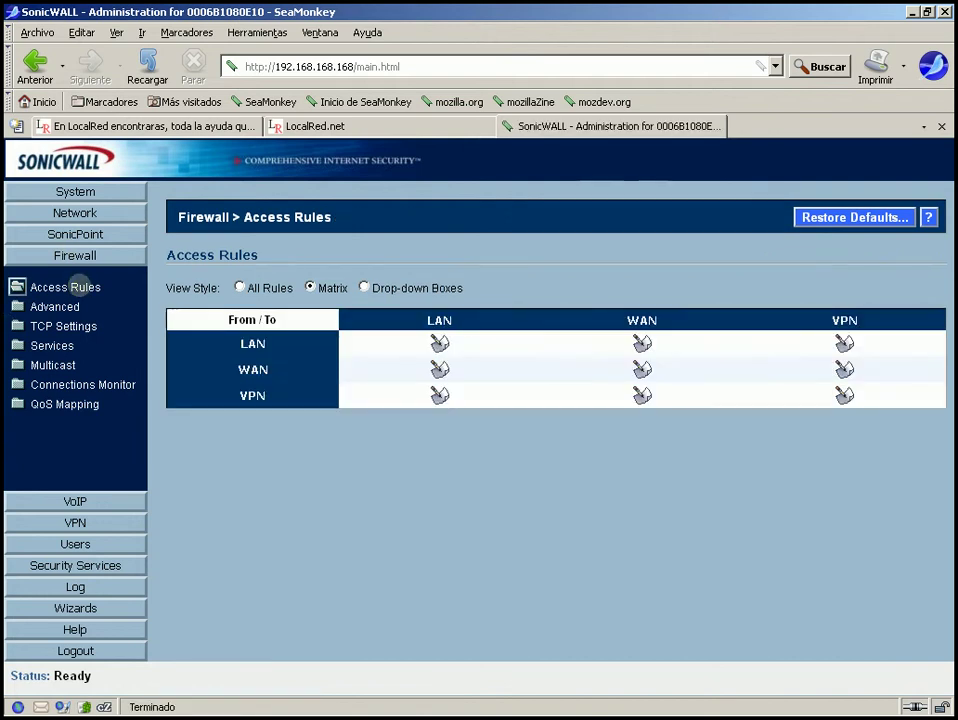
pyautogui.click(240, 287)
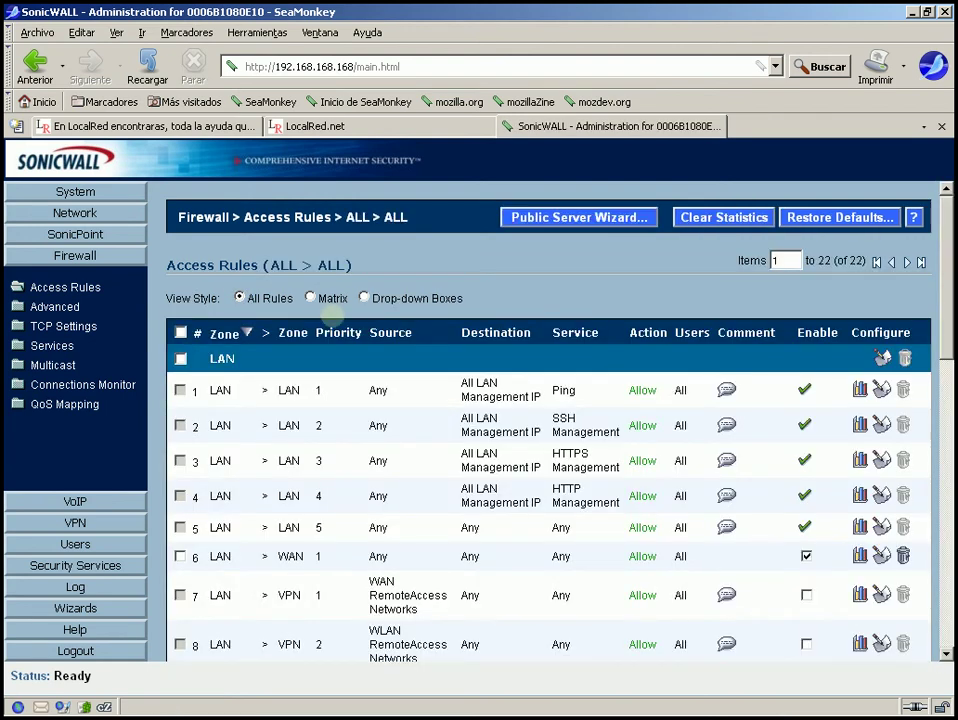
pyautogui.click(311, 297)
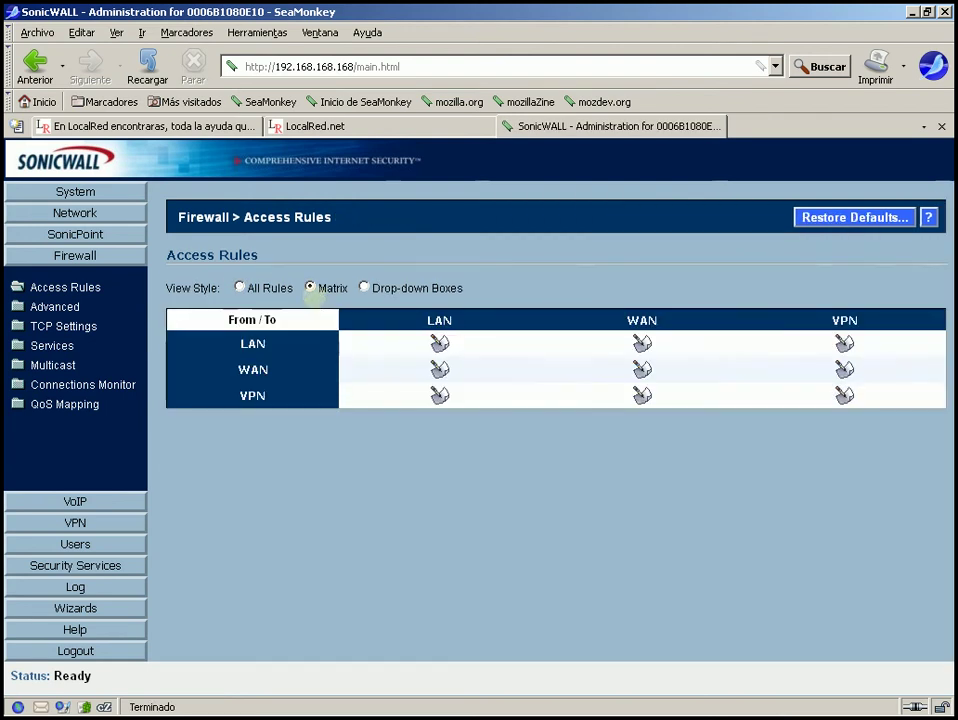
pyautogui.click(363, 287)
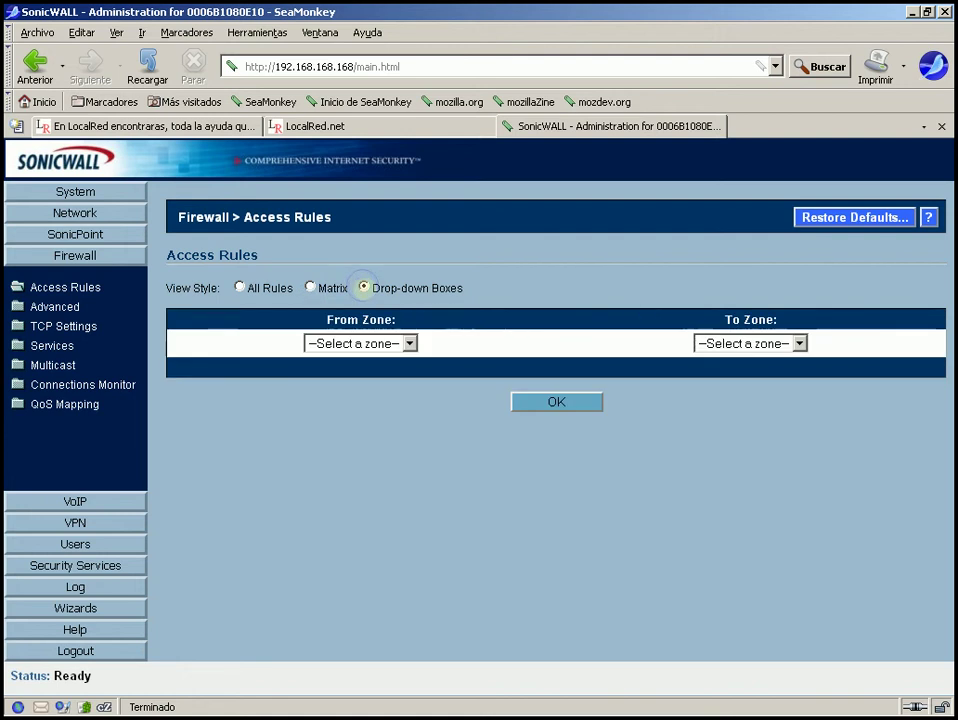
# Browse the source and destination zone lists without choosing, then go to Firewall > Advanced.
pyautogui.click(410, 343)
pyautogui.click(410, 343)
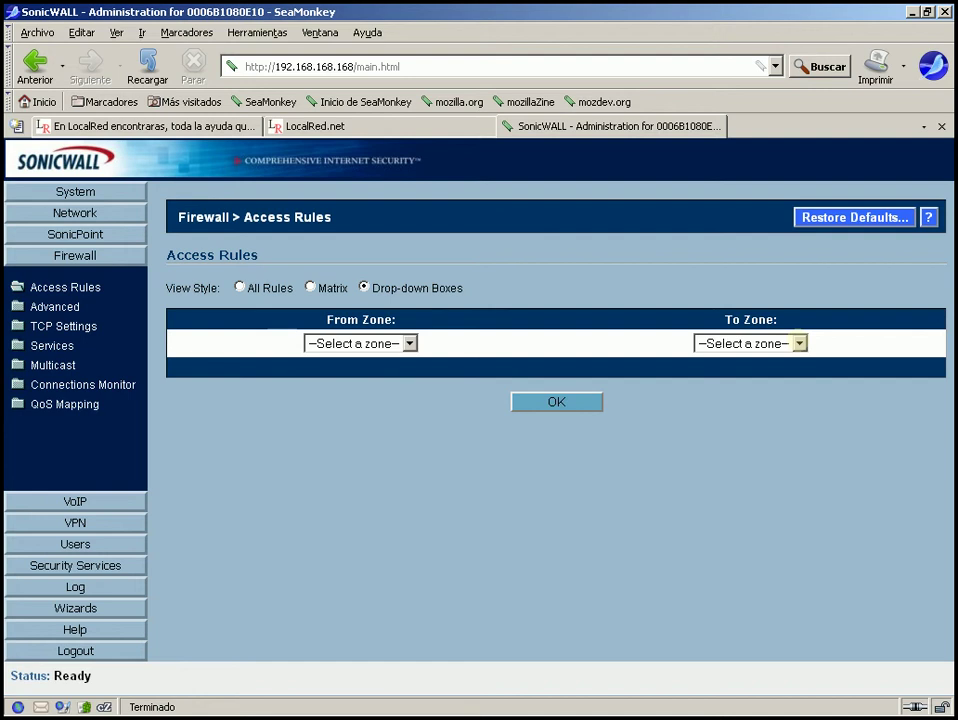
pyautogui.click(799, 343)
pyautogui.click(799, 343)
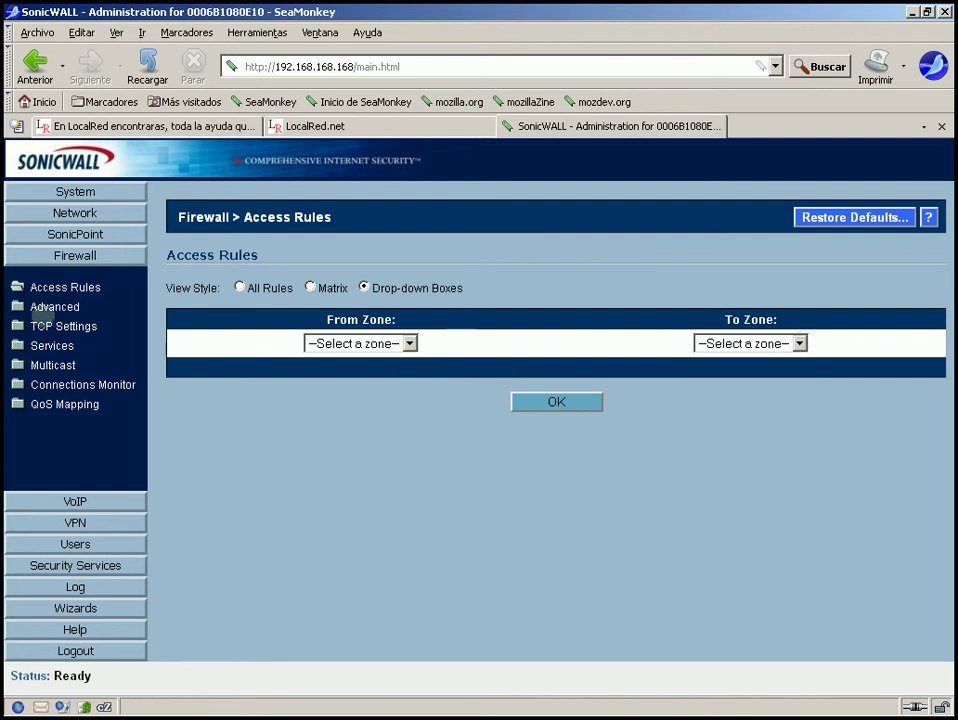
pyautogui.click(42, 306)
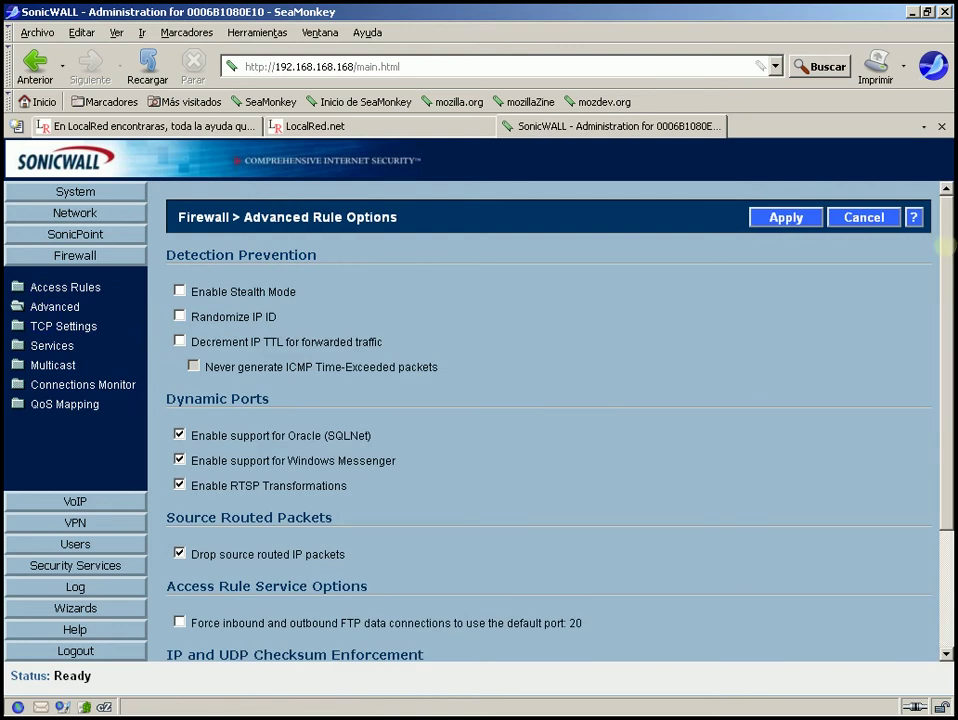
pyautogui.moveTo(945, 245); pyautogui.dragTo(179, 340)
pyautogui.moveTo(198, 255); pyautogui.dragTo(164, 258)
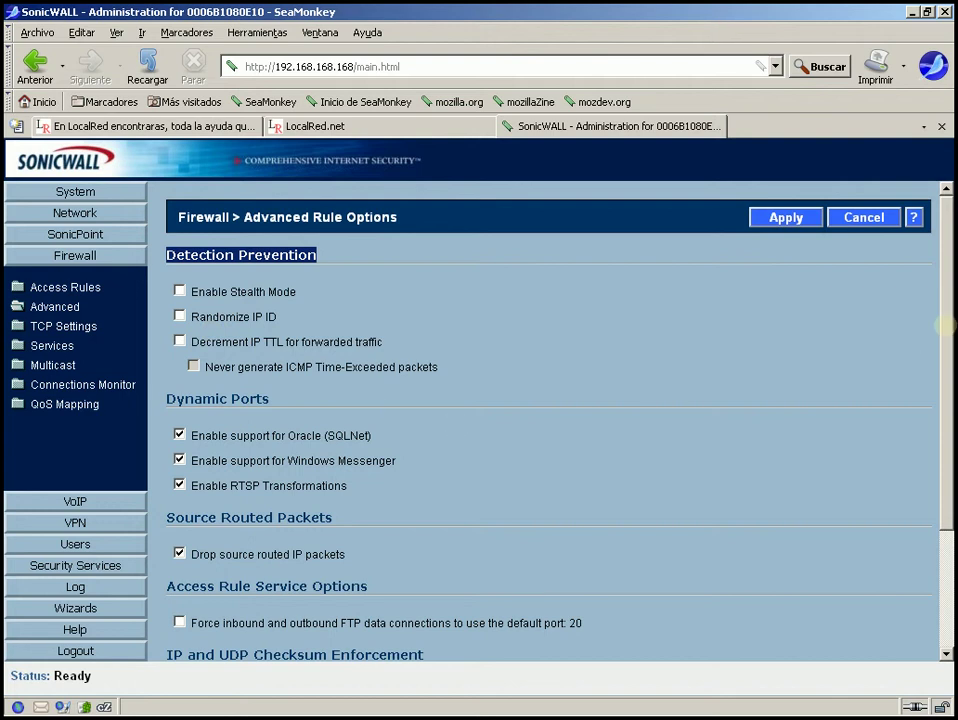
pyautogui.scroll(-2, 917, 339)
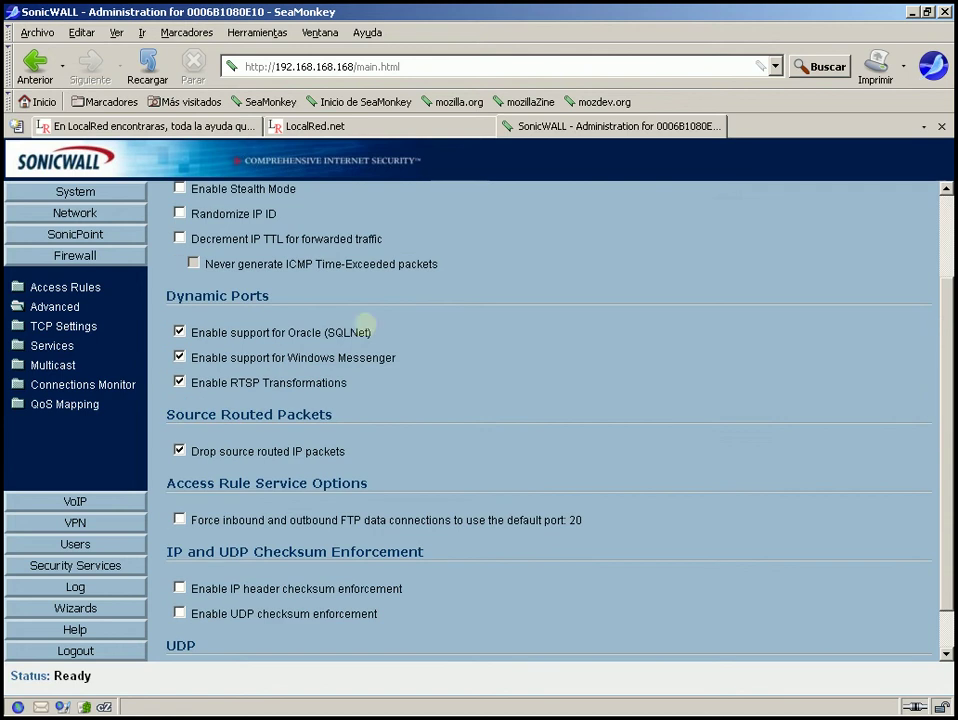
pyautogui.moveTo(378, 333); pyautogui.dragTo(158, 314)
pyautogui.click(533, 341)
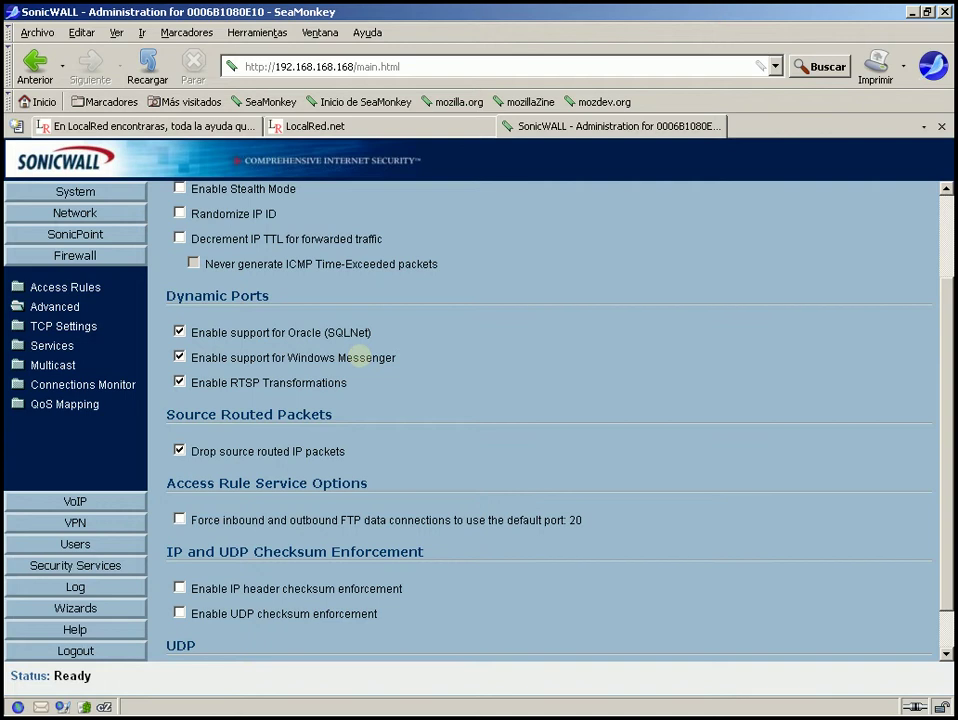
pyautogui.moveTo(230, 382); pyautogui.dragTo(359, 385)
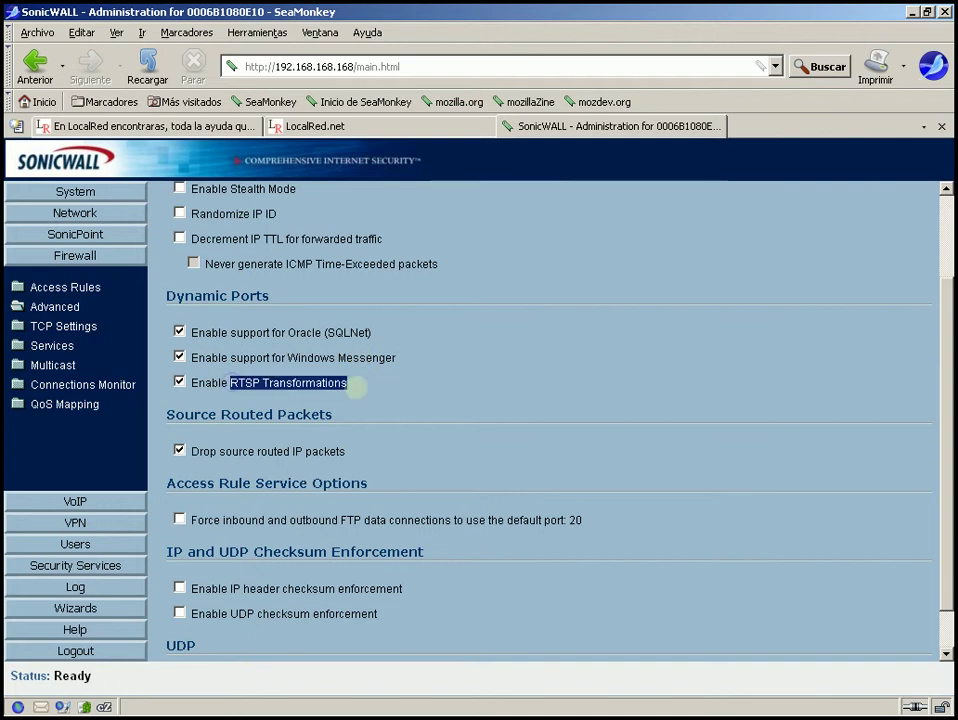
pyautogui.click(361, 387)
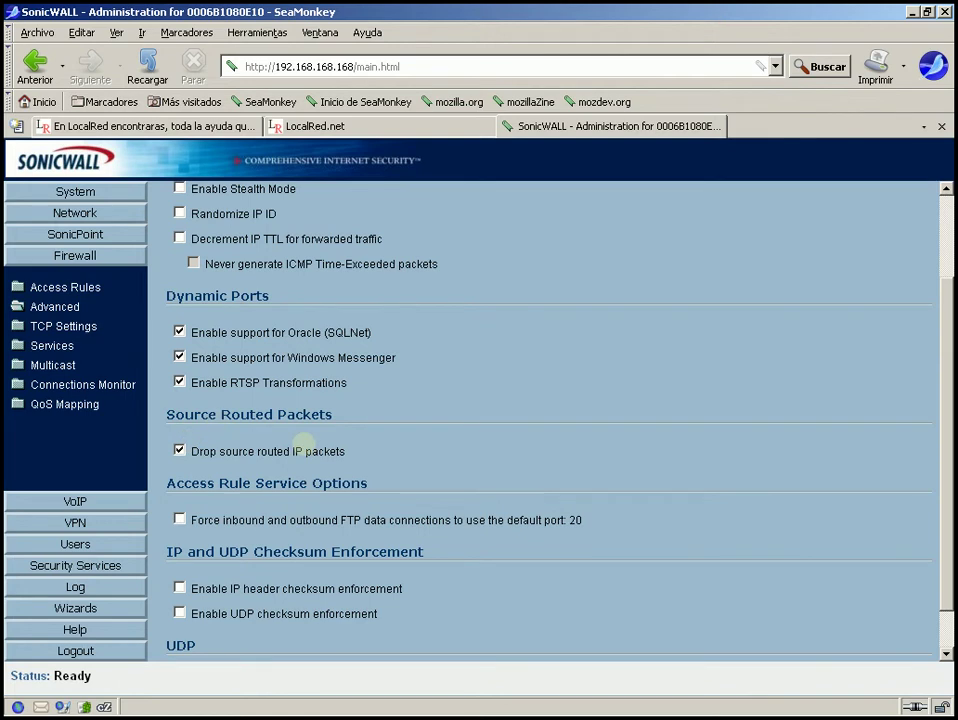
pyautogui.moveTo(941, 375); pyautogui.dragTo(945, 410)
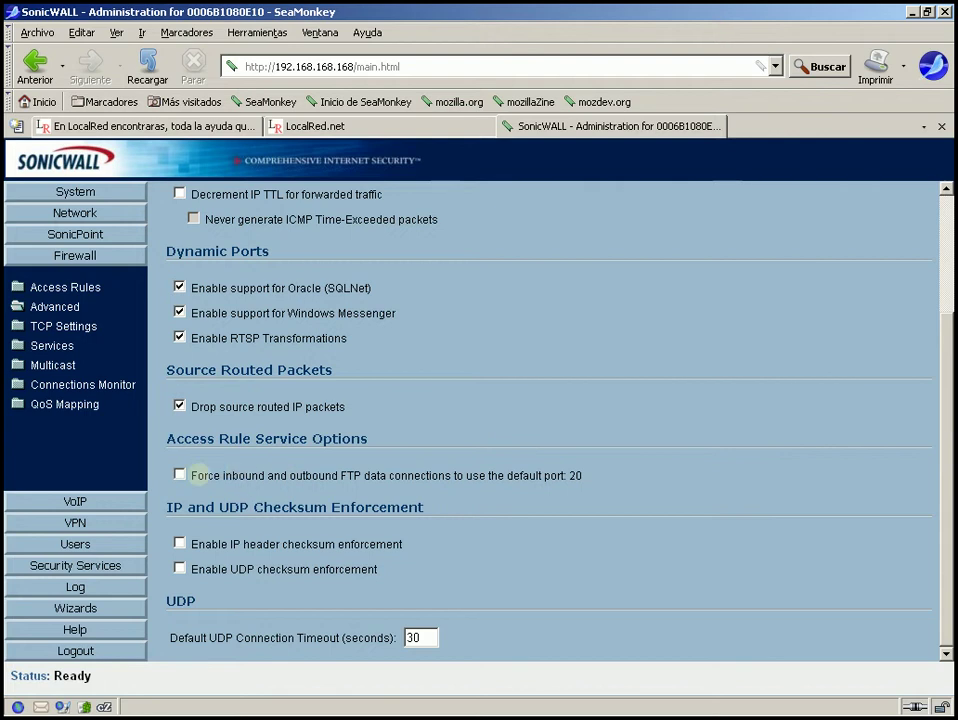
pyautogui.moveTo(190, 475); pyautogui.dragTo(610, 475)
pyautogui.click(616, 475)
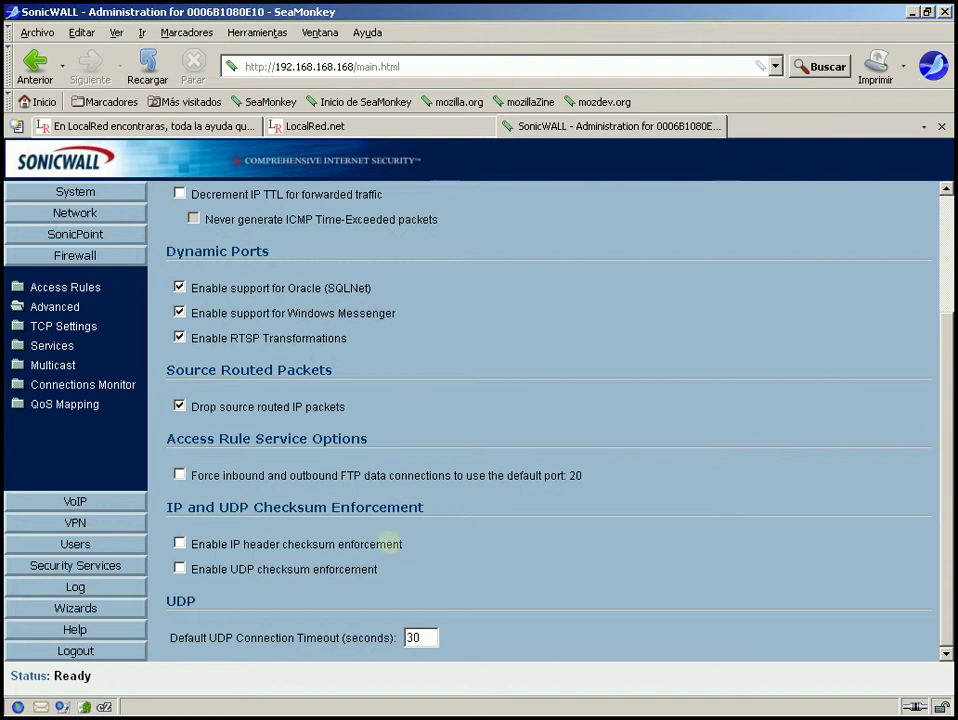
pyautogui.moveTo(401, 543); pyautogui.dragTo(355, 569)
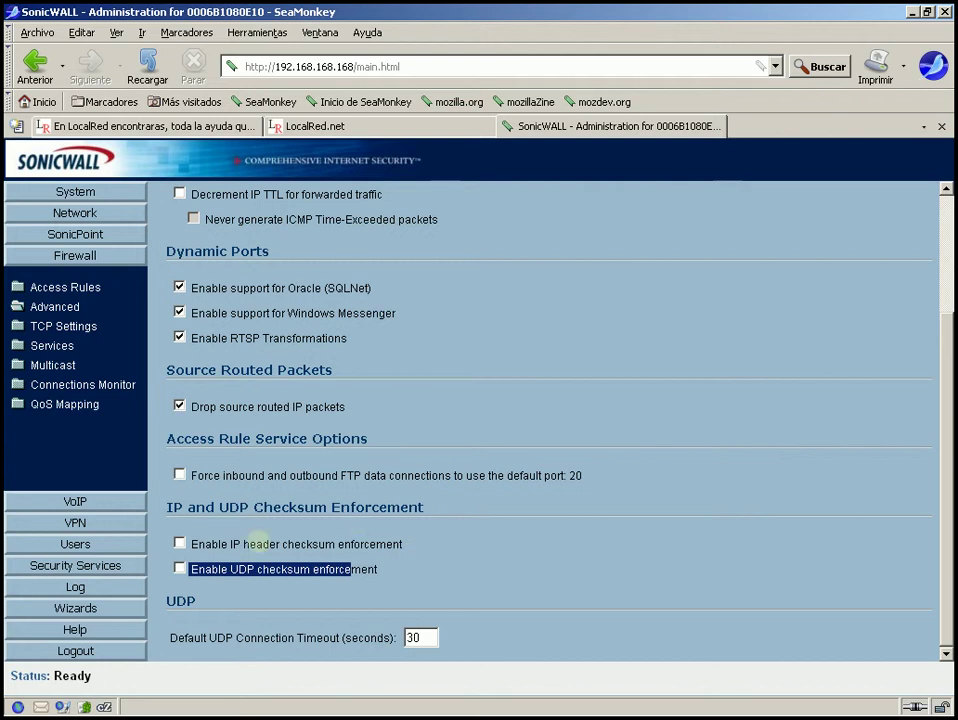
pyautogui.click(846, 542)
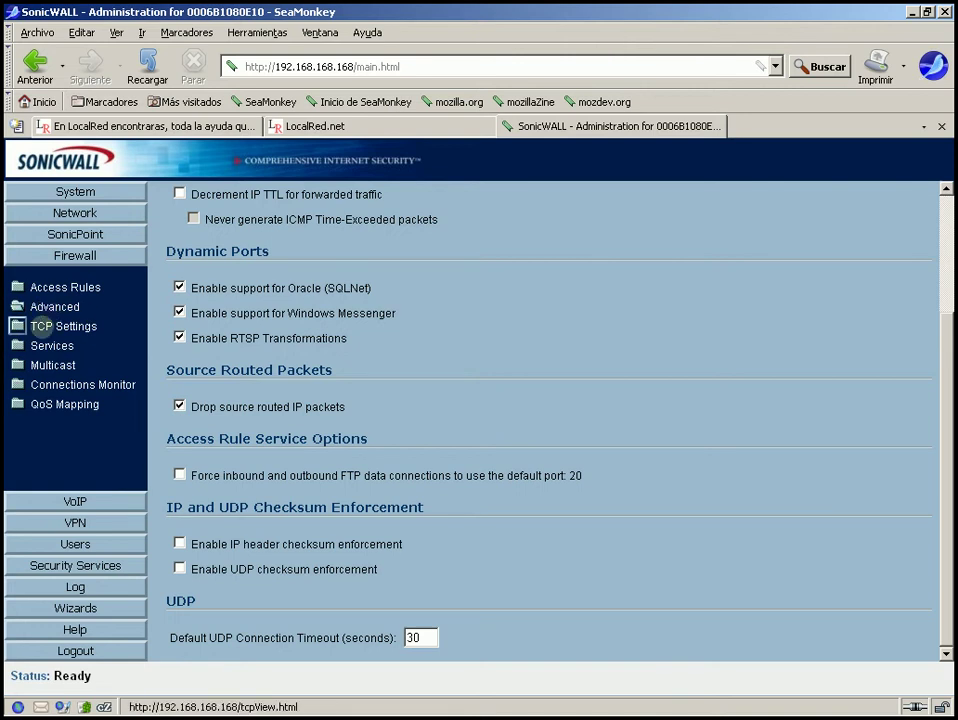
pyautogui.click(30, 326)
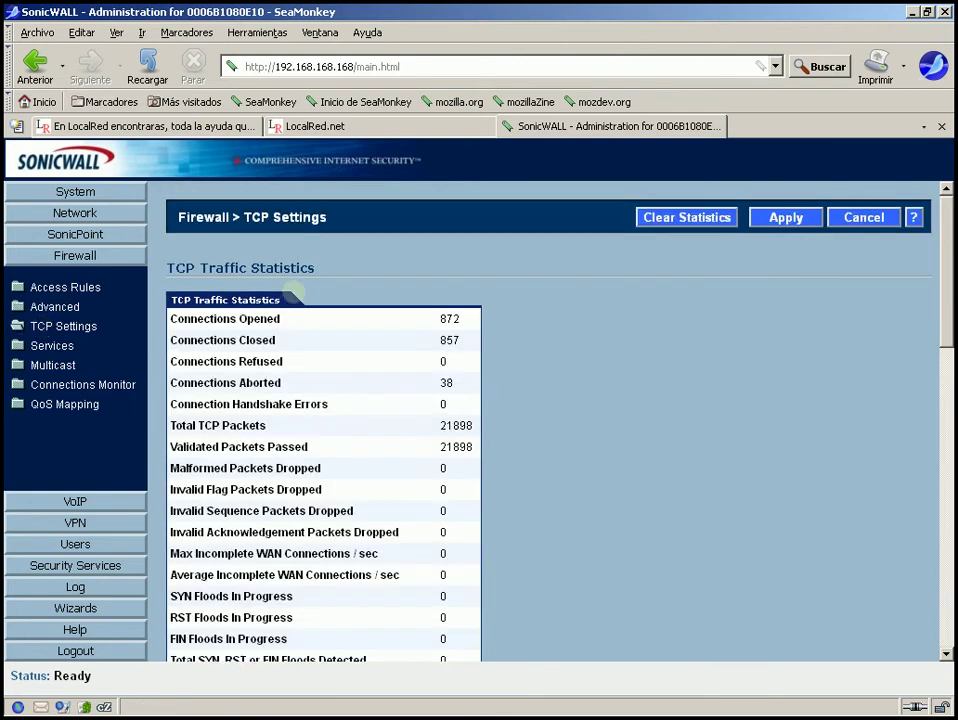
pyautogui.moveTo(950, 245); pyautogui.dragTo(953, 496)
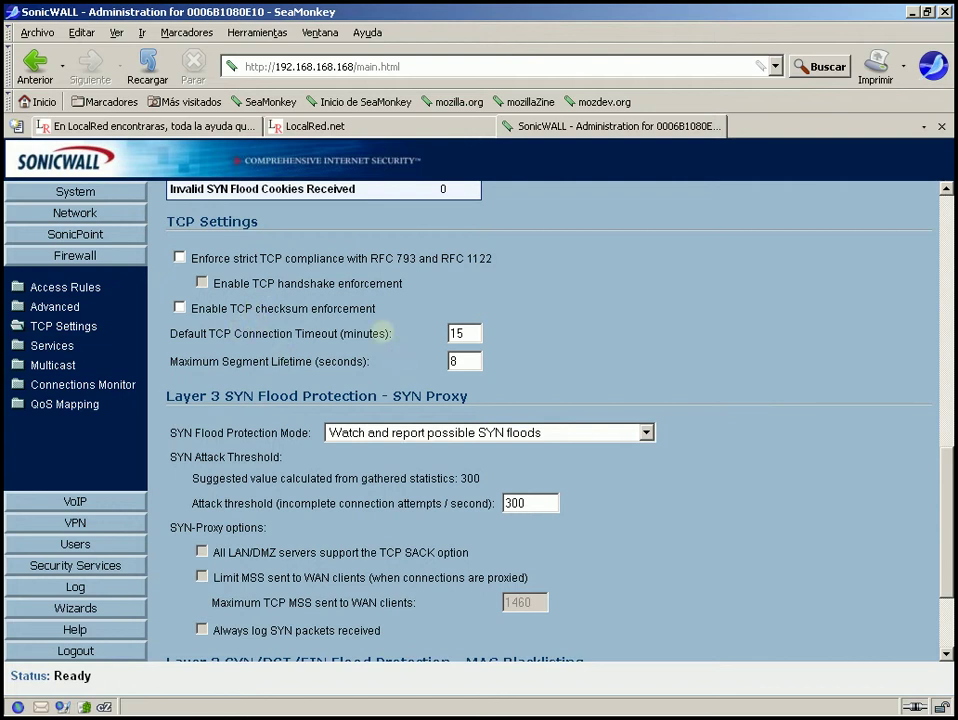
pyautogui.moveTo(386, 340); pyautogui.dragTo(201, 335)
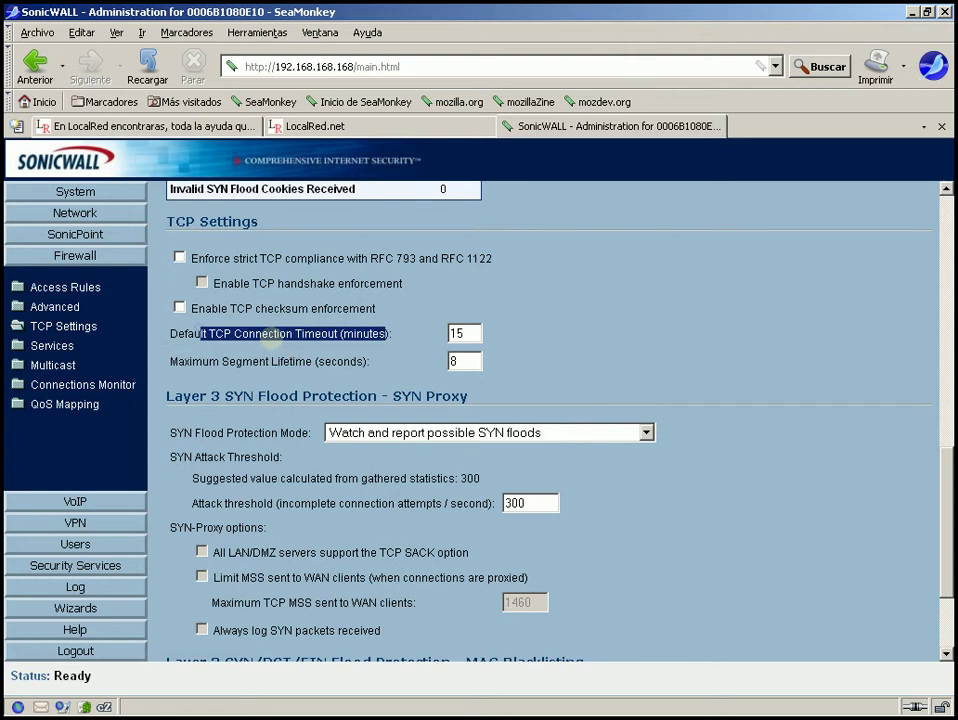
pyautogui.click(270, 338)
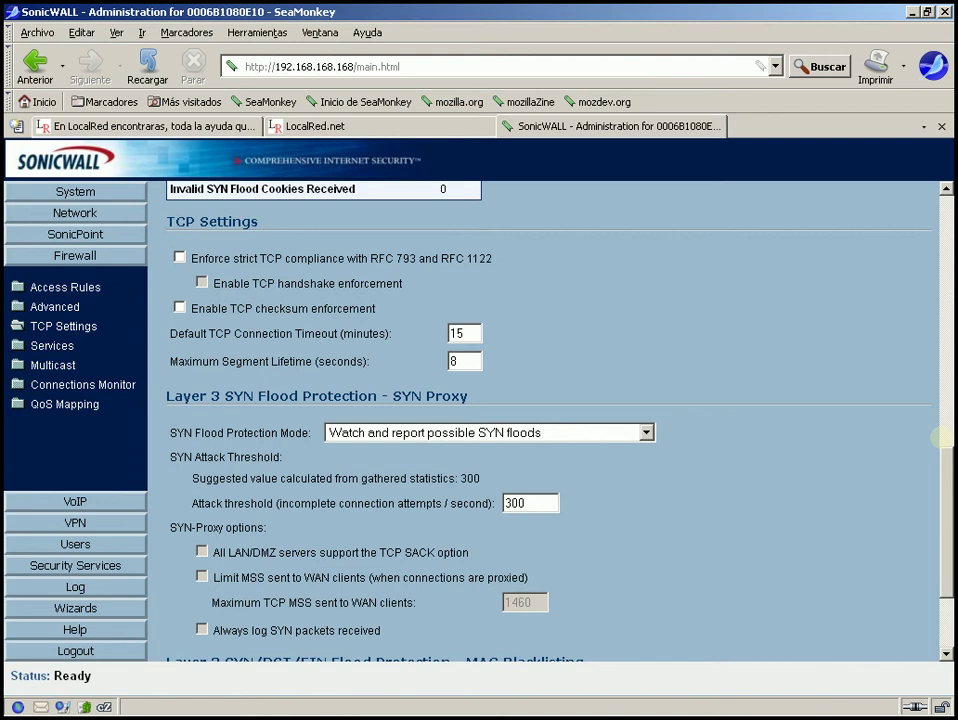
pyautogui.moveTo(944, 437); pyautogui.dragTo(945, 515)
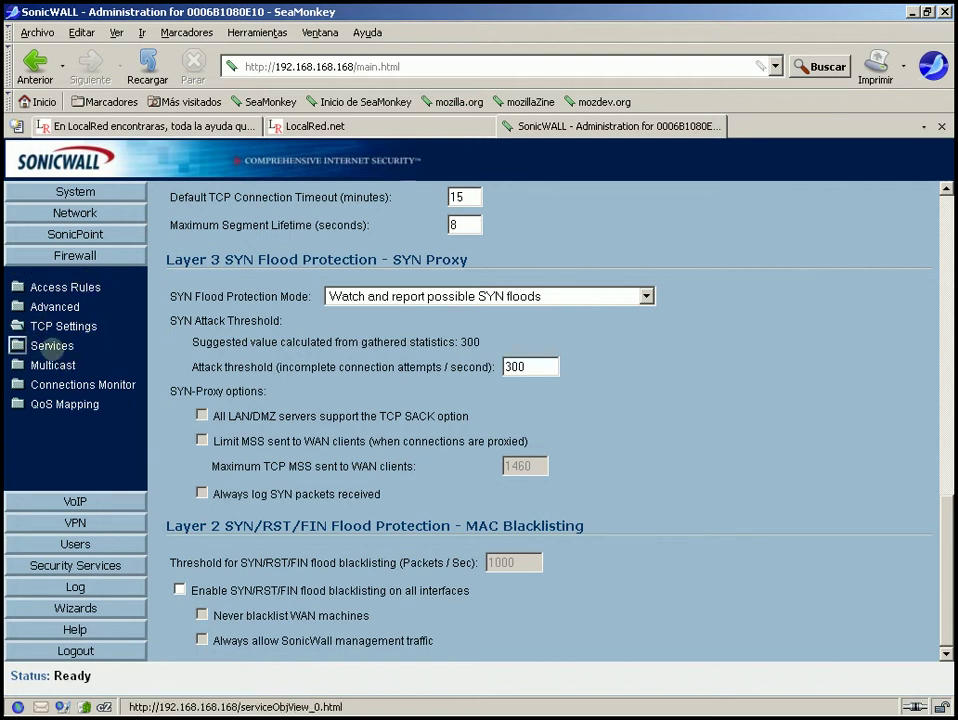
# Show All Services on Firewall > Services with every group expanded, scrolling through the list.
pyautogui.click(52, 345)
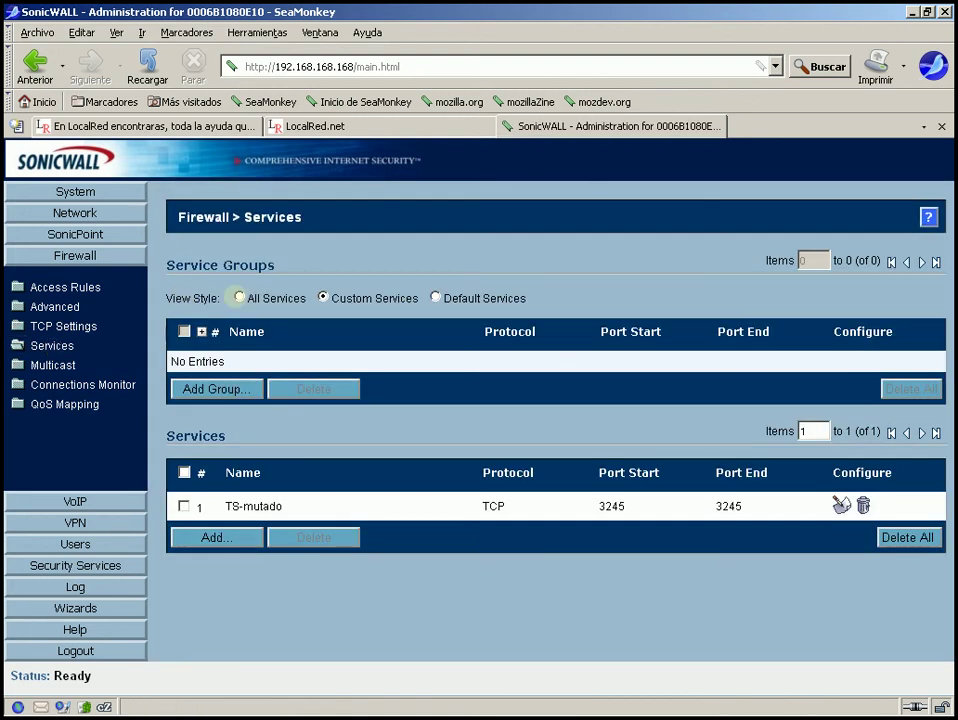
pyautogui.click(238, 297)
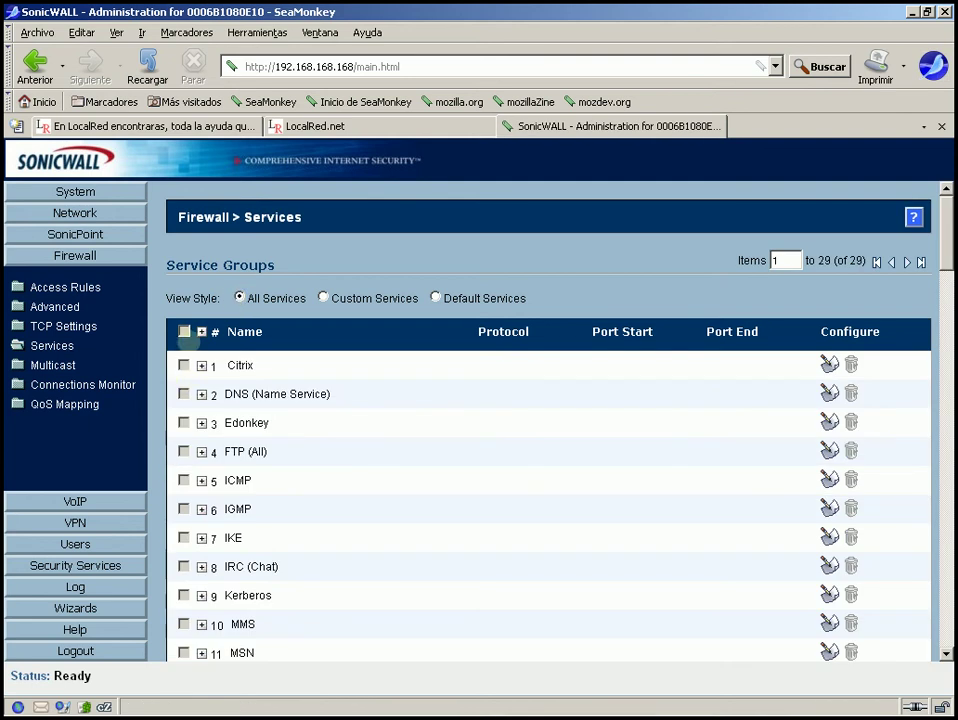
pyautogui.click(201, 331)
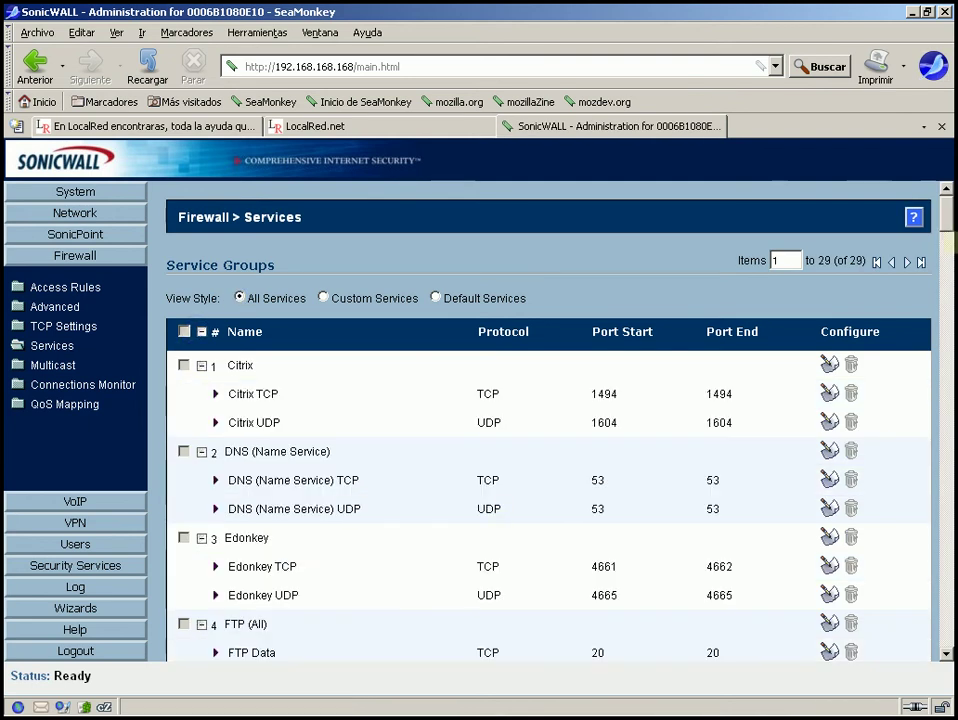
pyautogui.scroll(-5, 548, 420)
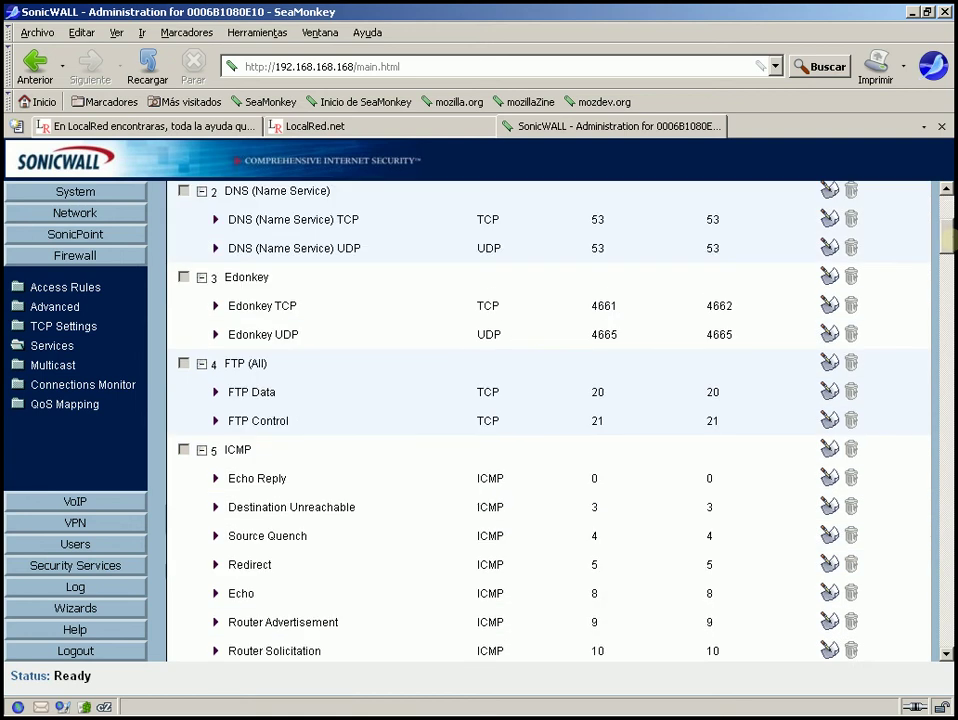
pyautogui.scroll(-6, 548, 420)
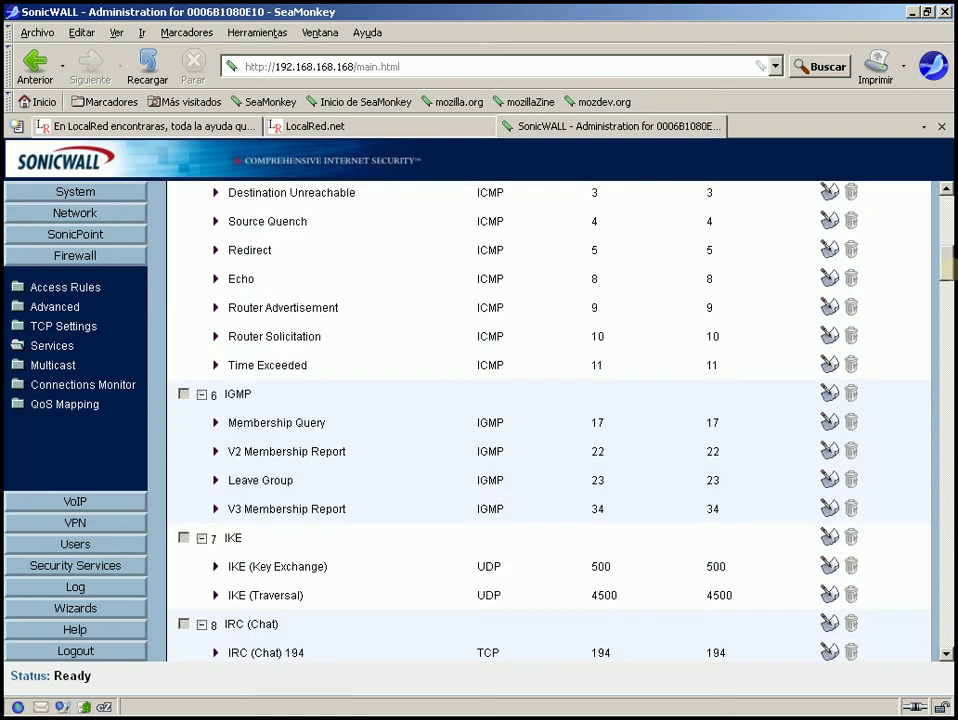
pyautogui.scroll(-20, 548, 420)
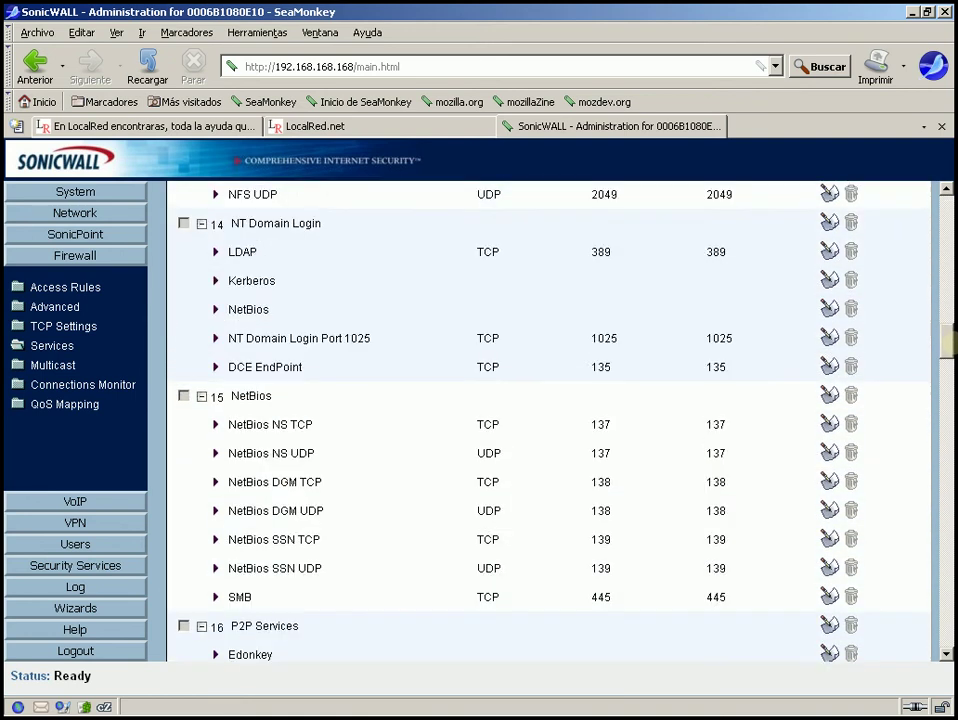
pyautogui.scroll(-9, 548, 420)
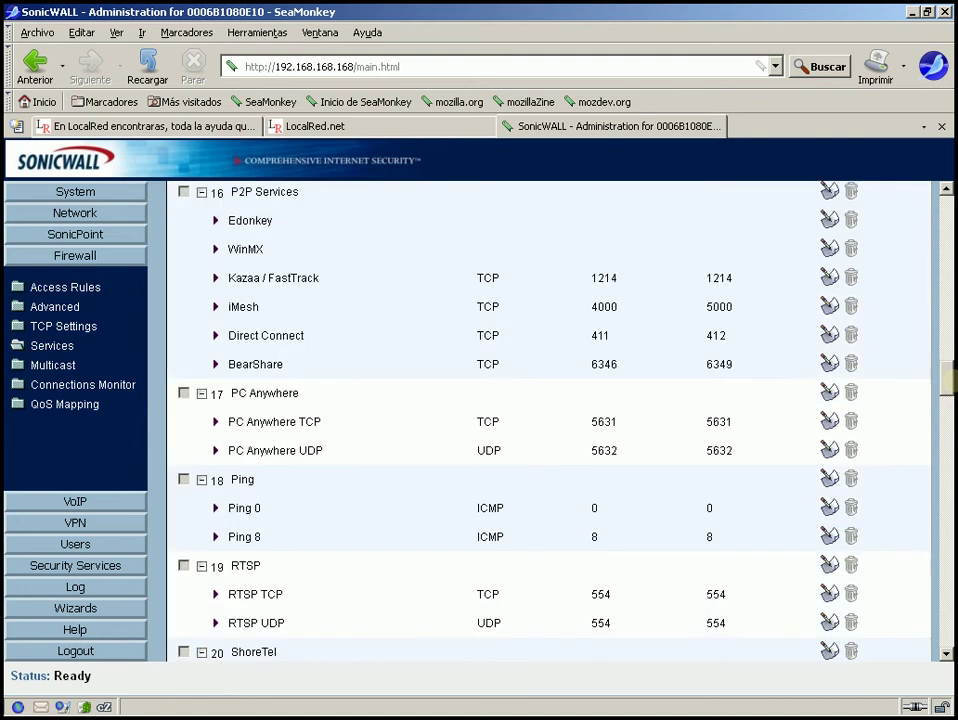
pyautogui.scroll(-5, 548, 420)
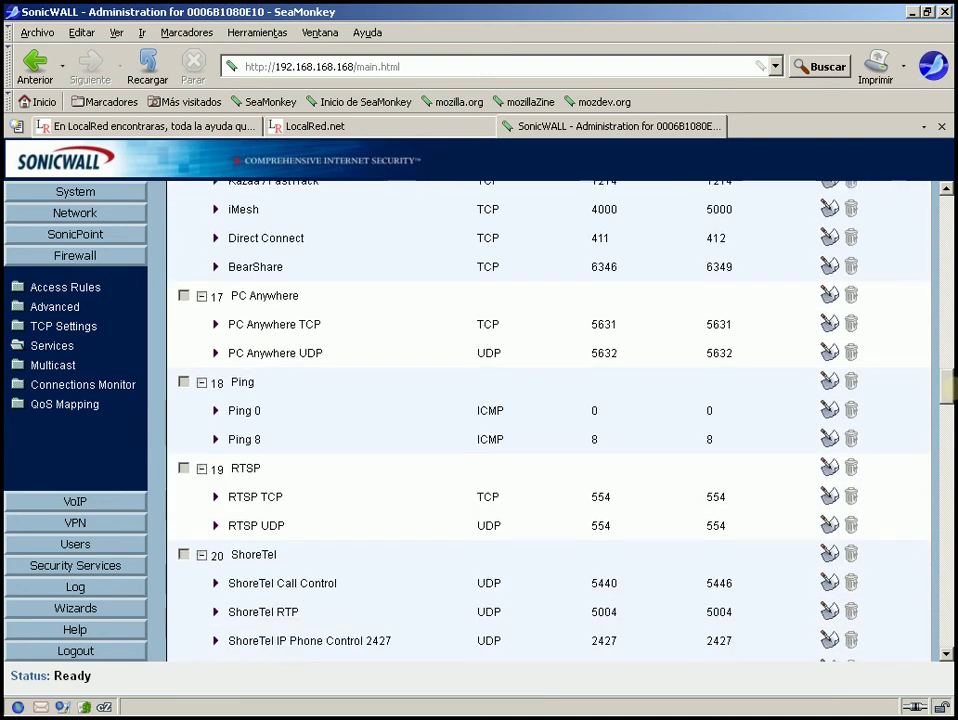
pyautogui.scroll(-5, 548, 420)
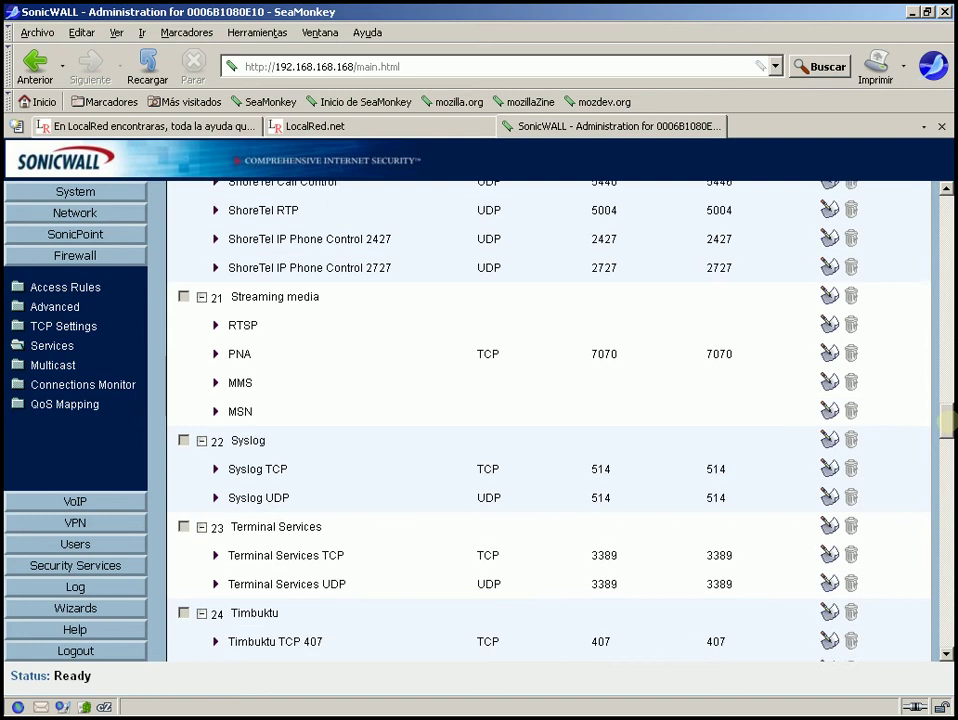
pyautogui.scroll(20, 548, 420)
pyautogui.scroll(20, 587, 310)
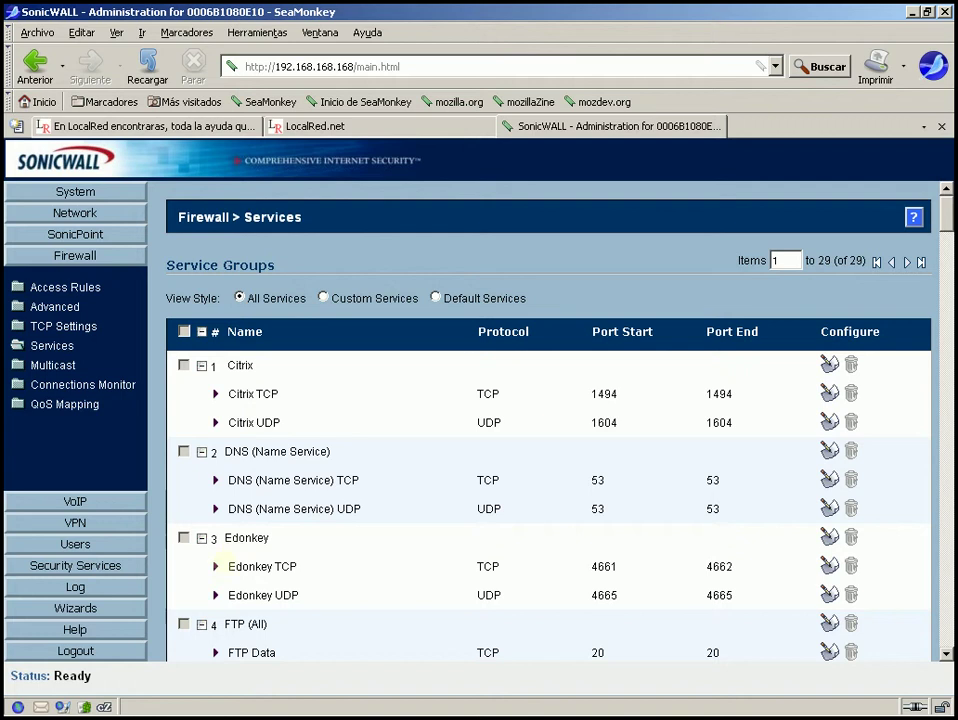
pyautogui.moveTo(222, 566); pyautogui.dragTo(756, 595)
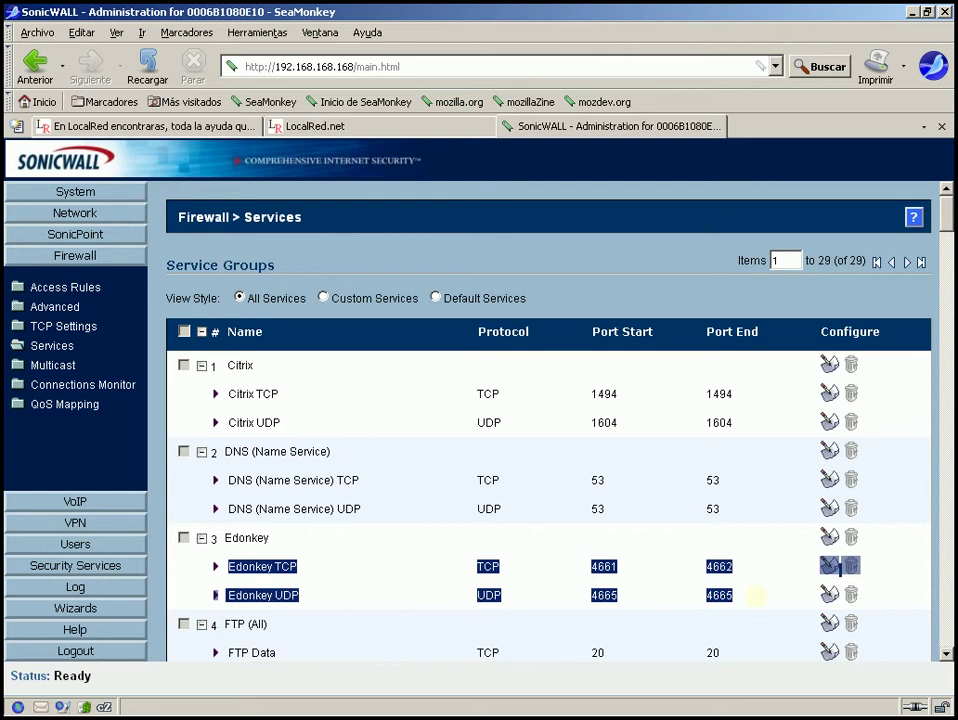
pyautogui.click(756, 596)
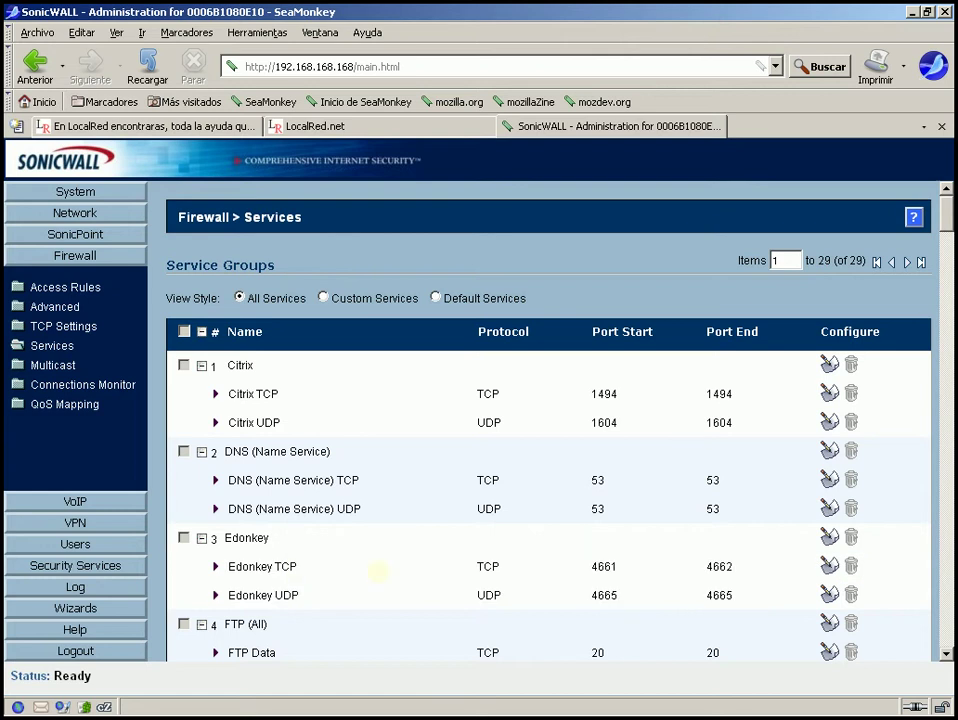
pyautogui.doubleClick(588, 566)
pyautogui.moveTo(687, 568); pyautogui.dragTo(753, 560)
pyautogui.click(756, 560)
pyautogui.moveTo(945, 222); pyautogui.dragTo(946, 228)
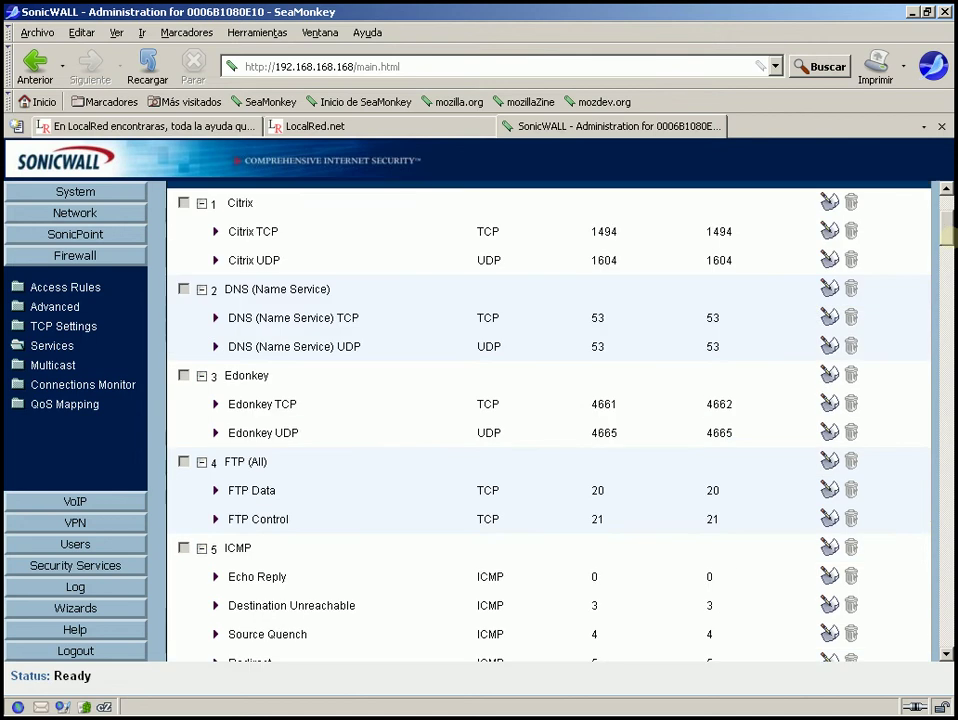
pyautogui.scroll(-4, 549, 420)
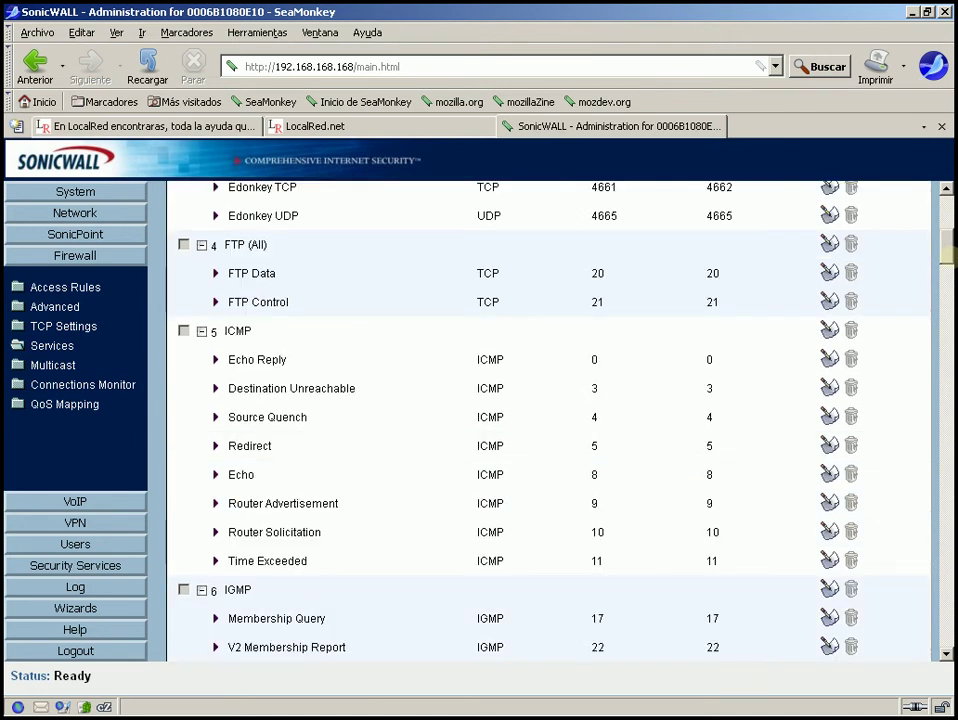
pyautogui.scroll(-1, 549, 420)
pyautogui.scroll(-3, 549, 420)
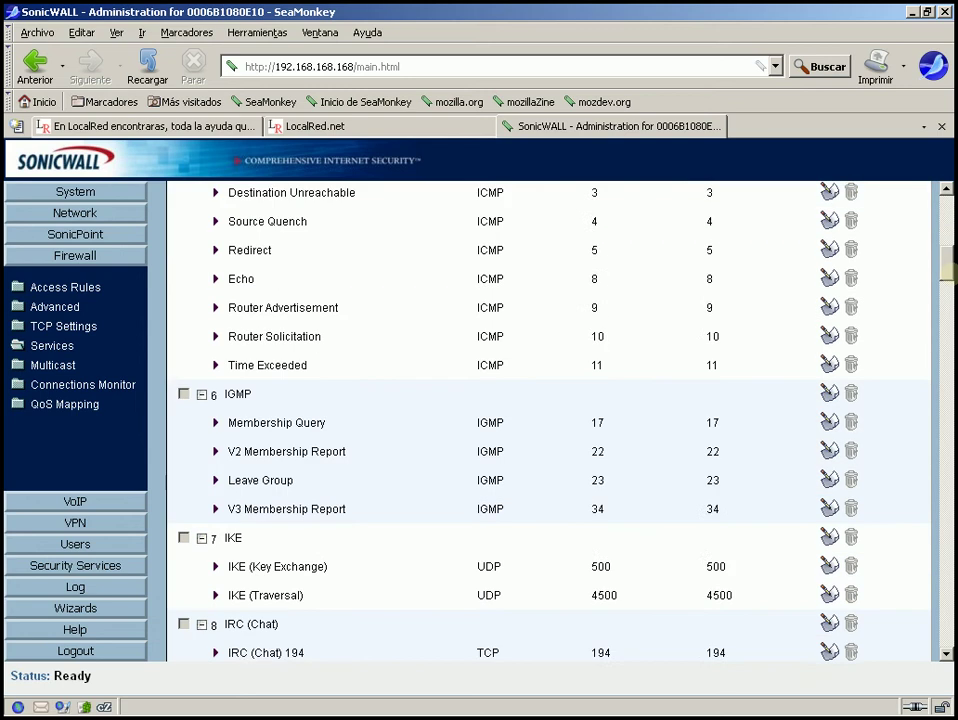
pyautogui.scroll(-1, 549, 420)
pyautogui.scroll(-2, 549, 420)
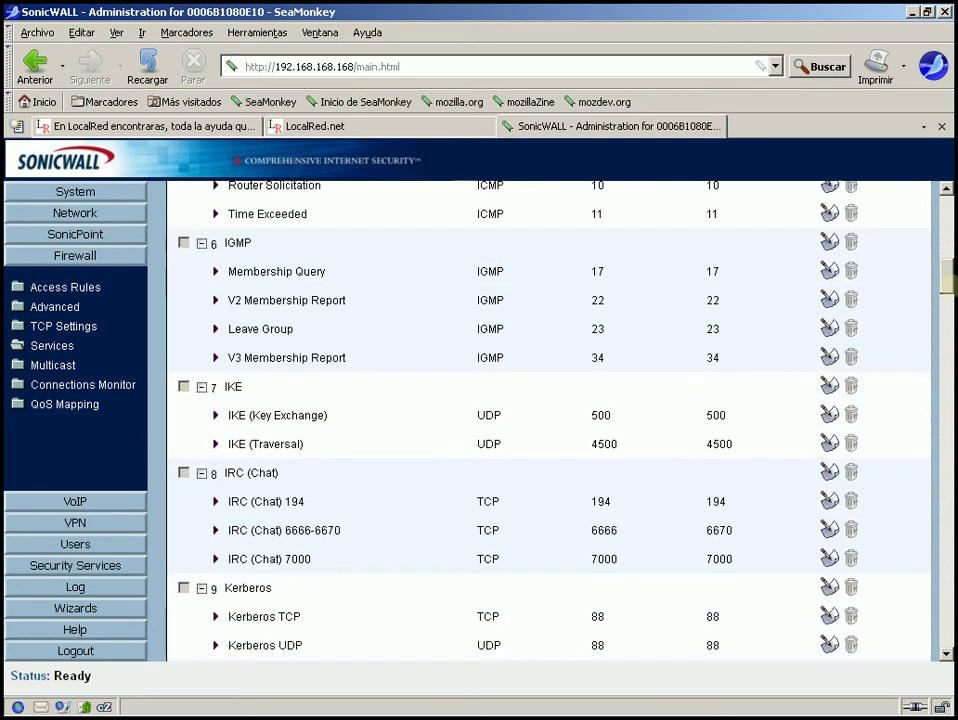
pyautogui.scroll(-4, 549, 420)
pyautogui.scroll(-4, 549, 420)
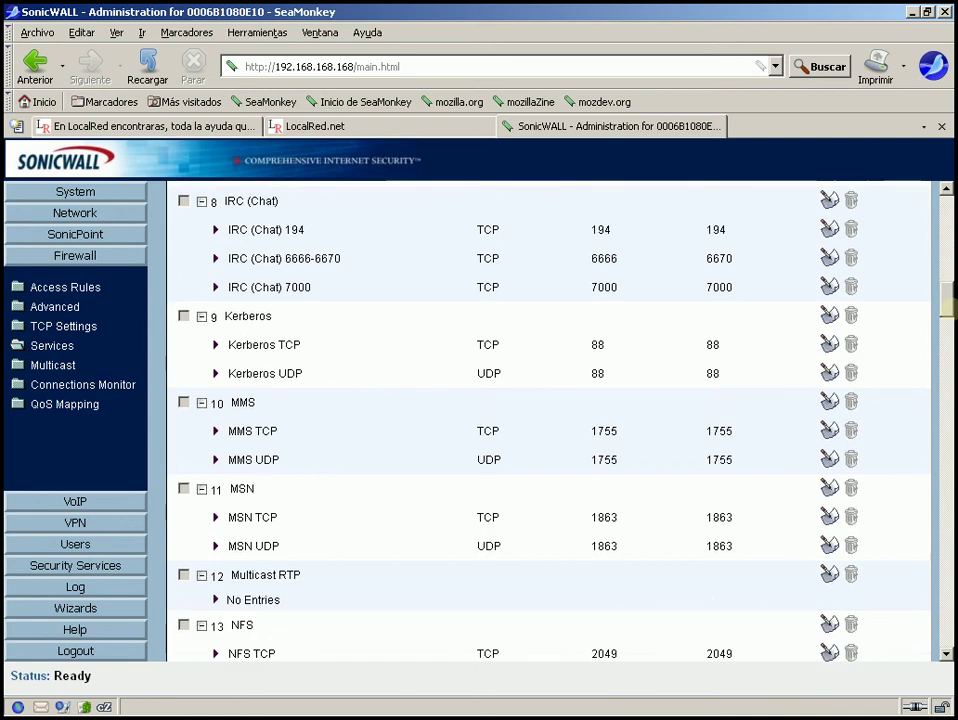
pyautogui.scroll(-10, 549, 420)
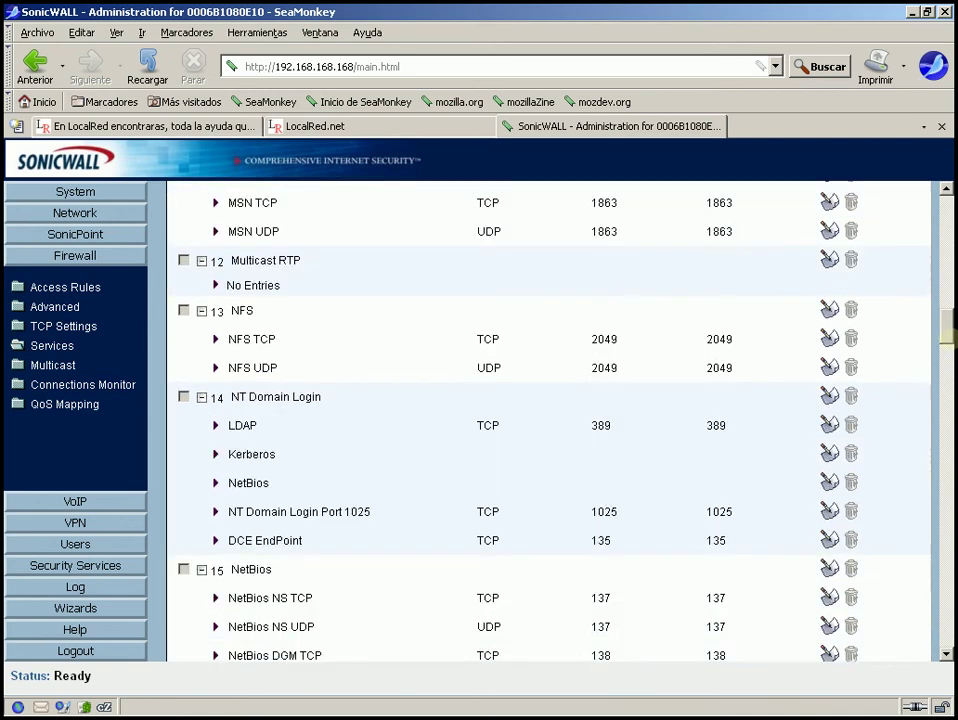
pyautogui.scroll(-1, 549, 420)
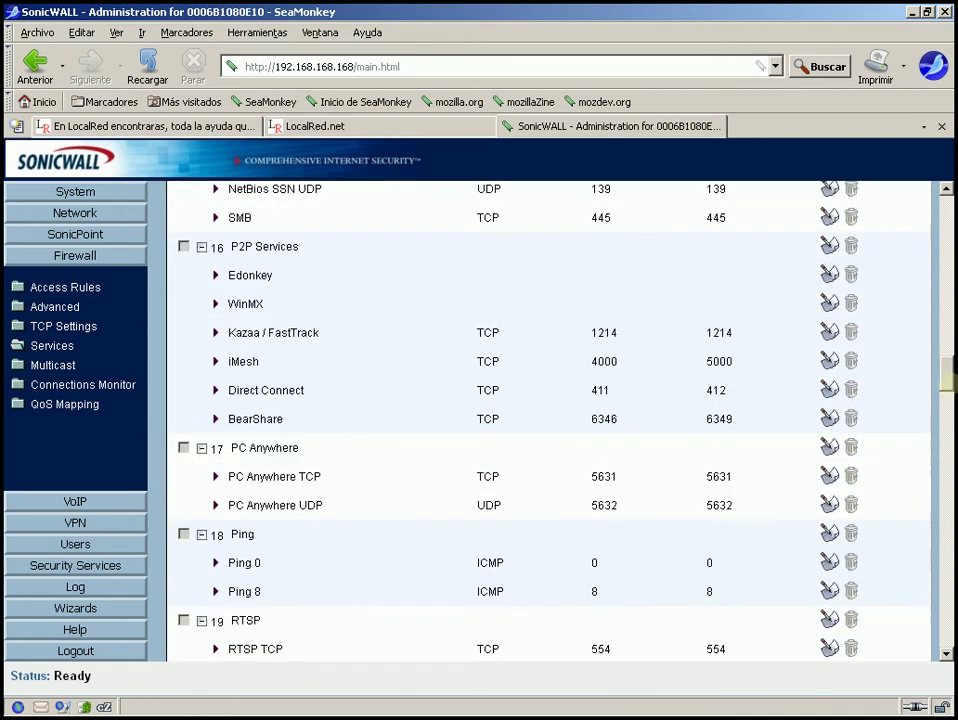
pyautogui.scroll(1, 549, 420)
pyautogui.scroll(20, 549, 420)
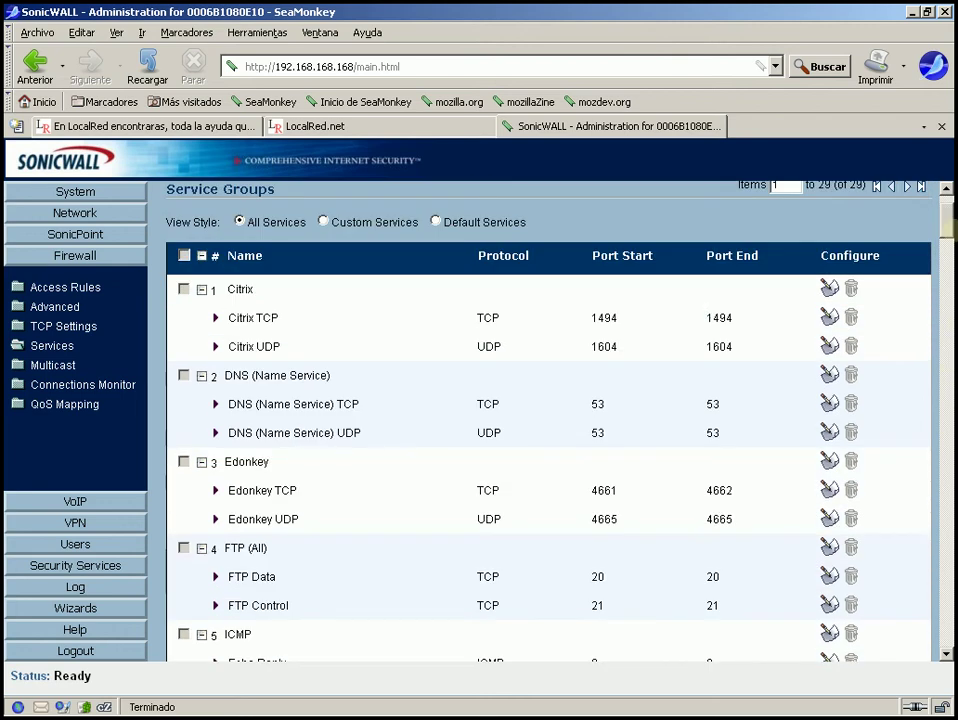
pyautogui.scroll(2, 549, 420)
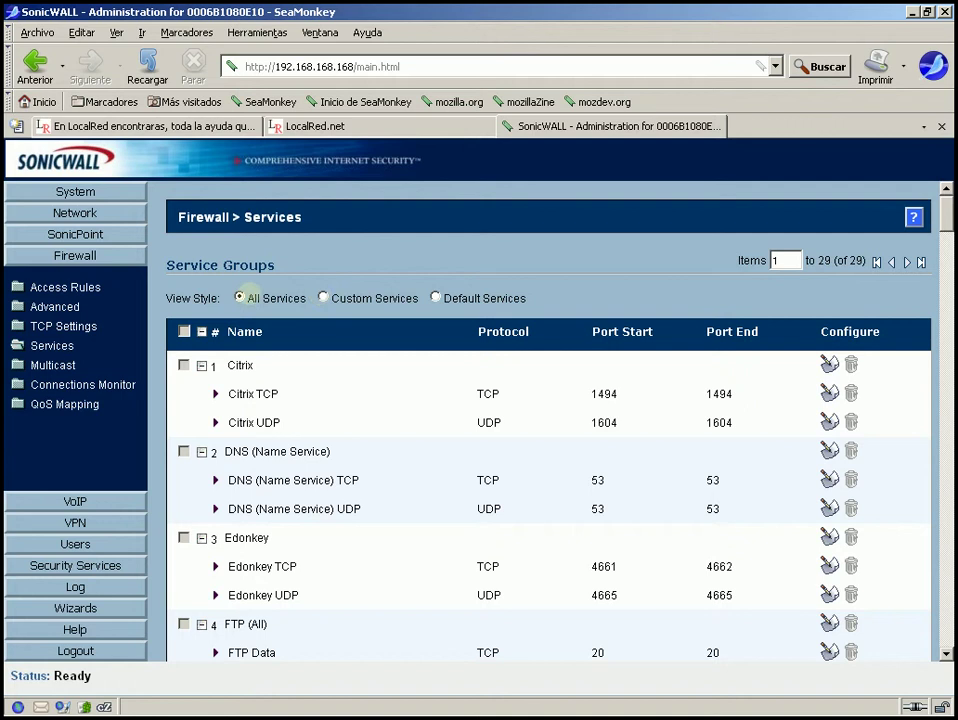
# Review the TS-mutado entry in Custom Services view, then switch to Default Services view.
pyautogui.click(322, 298)
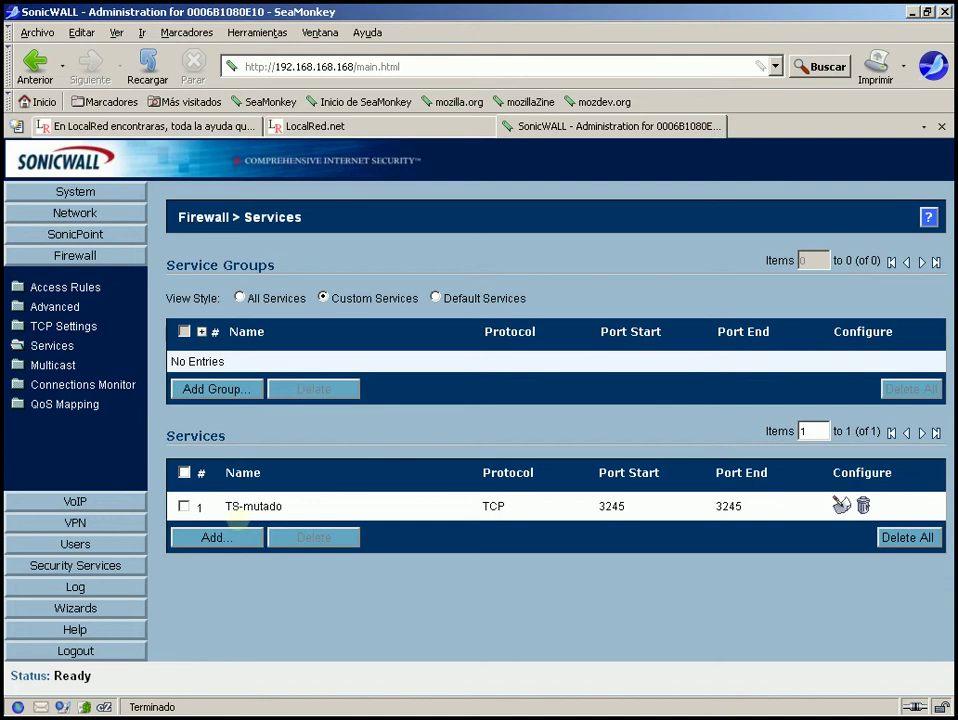
pyautogui.moveTo(284, 506); pyautogui.dragTo(218, 502)
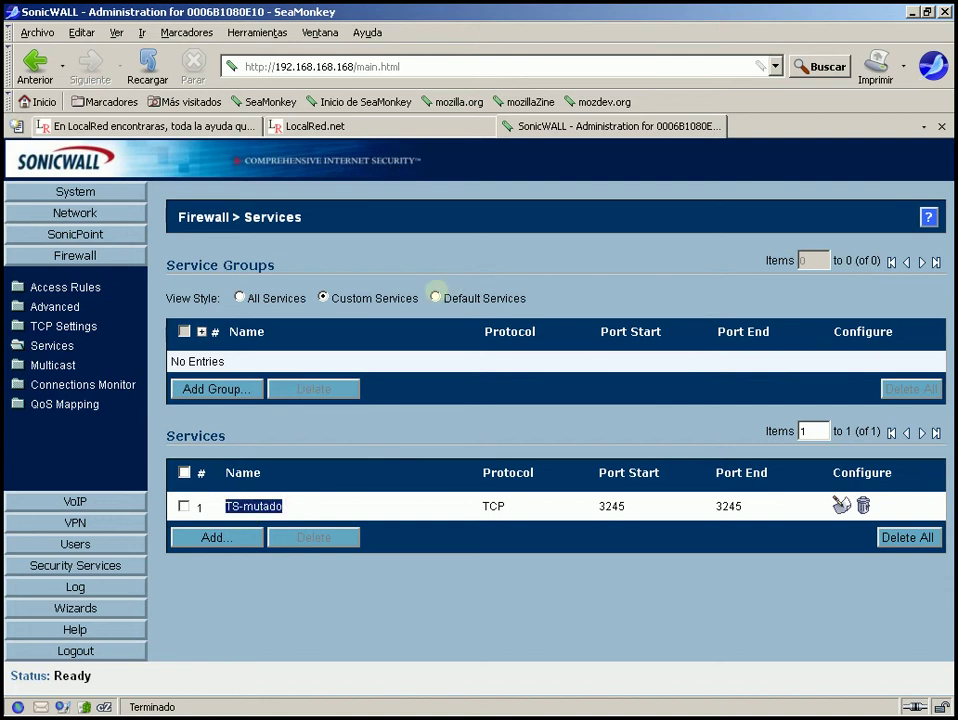
pyautogui.click(435, 297)
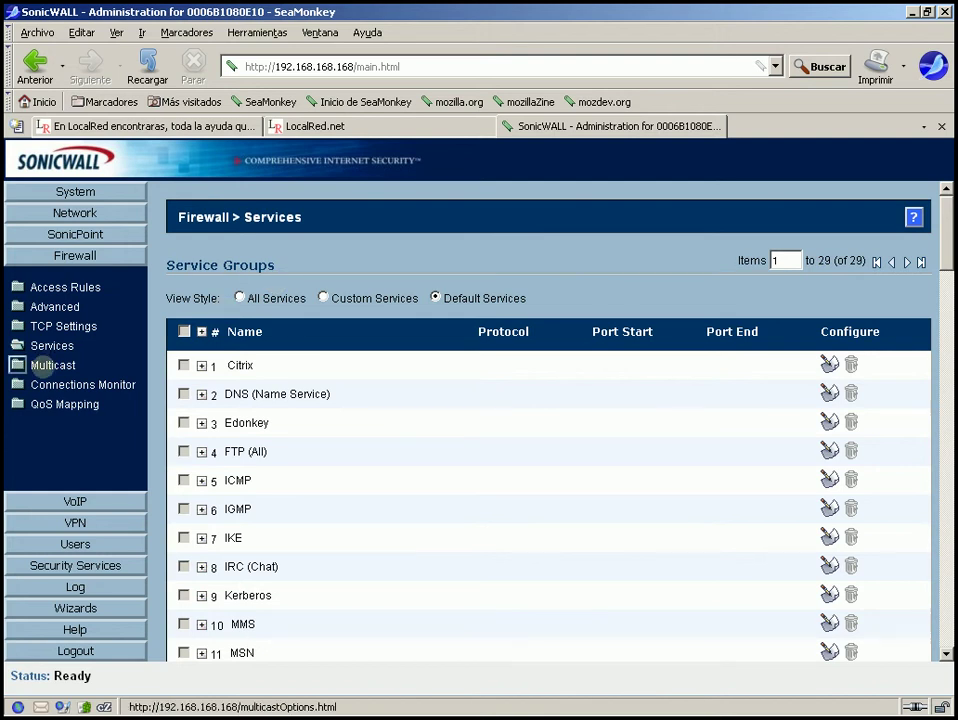
# On Firewall > Multicast, toggle Enable Multicast on and back off, leaving snooping disabled.
pyautogui.click(22, 365)
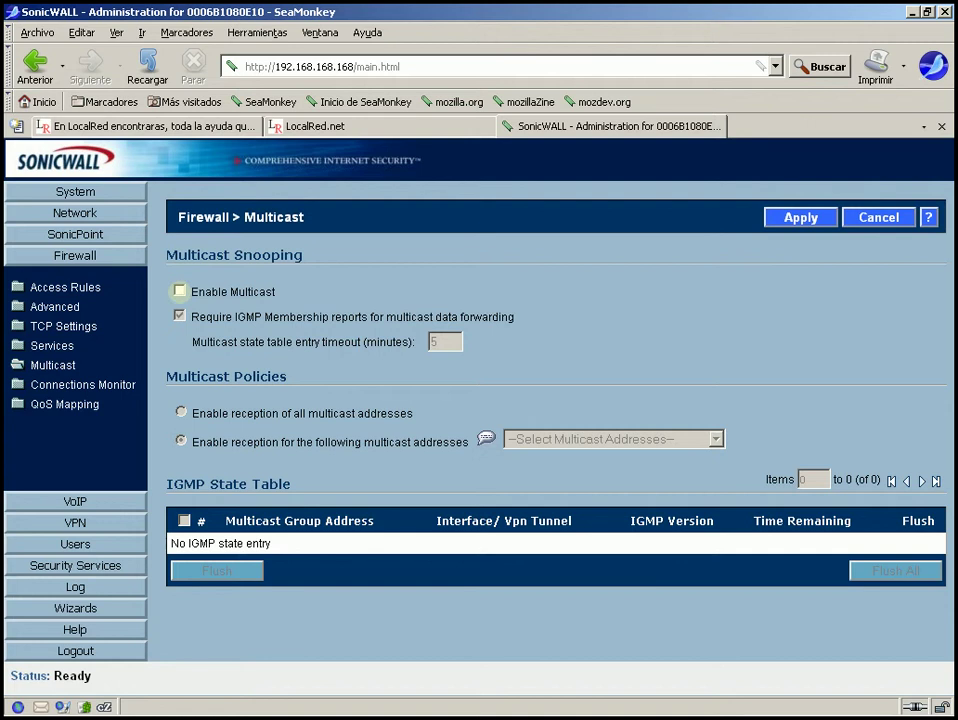
pyautogui.click(179, 291)
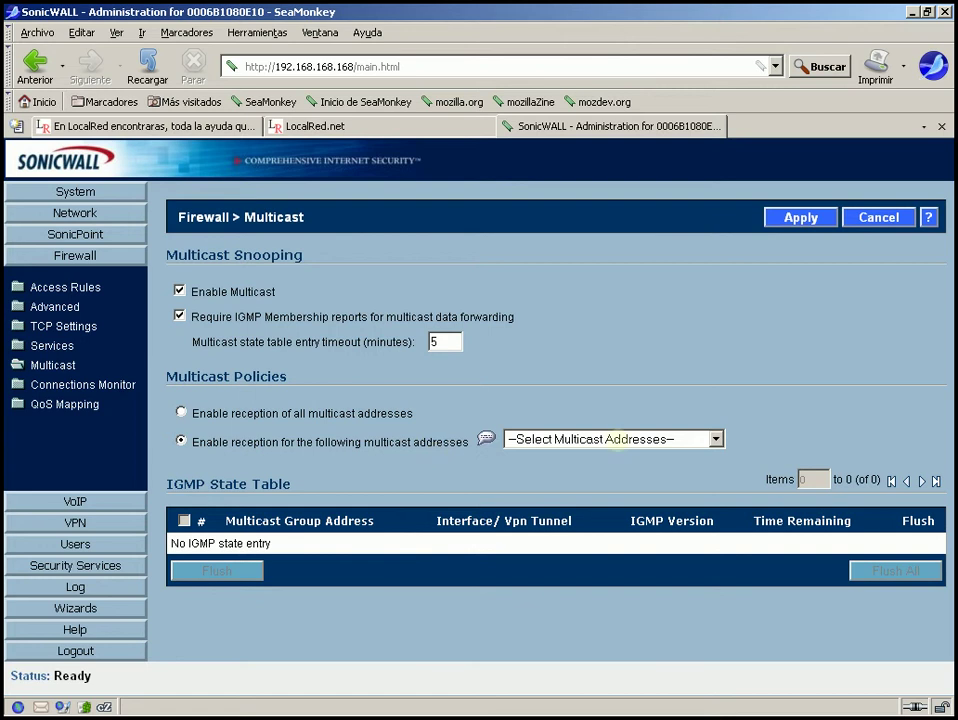
pyautogui.click(616, 438)
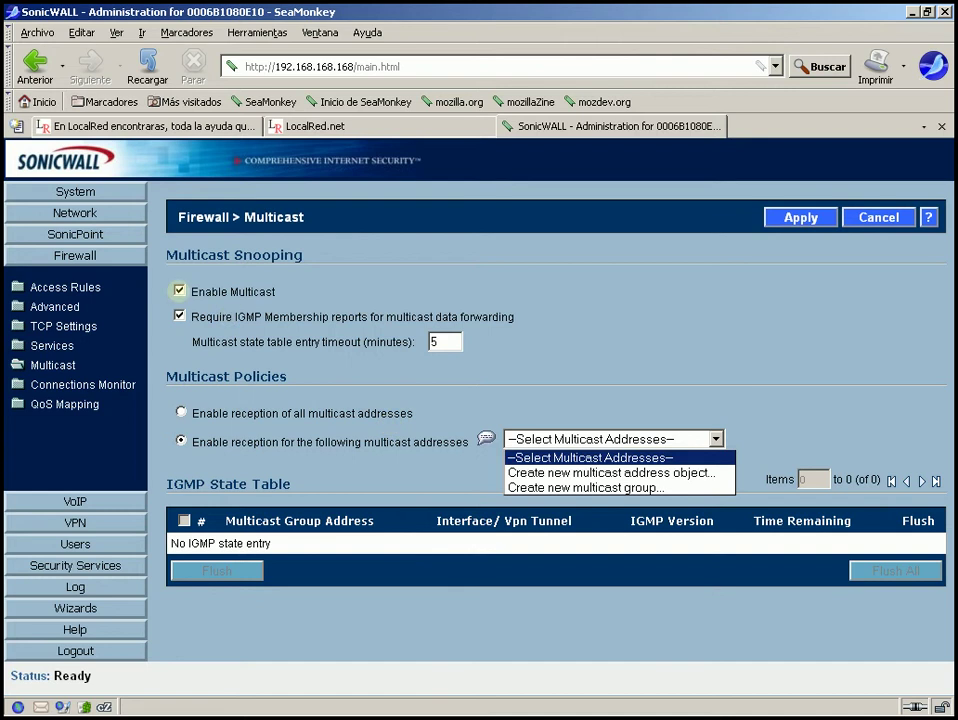
pyautogui.click(178, 290)
pyautogui.click(178, 290)
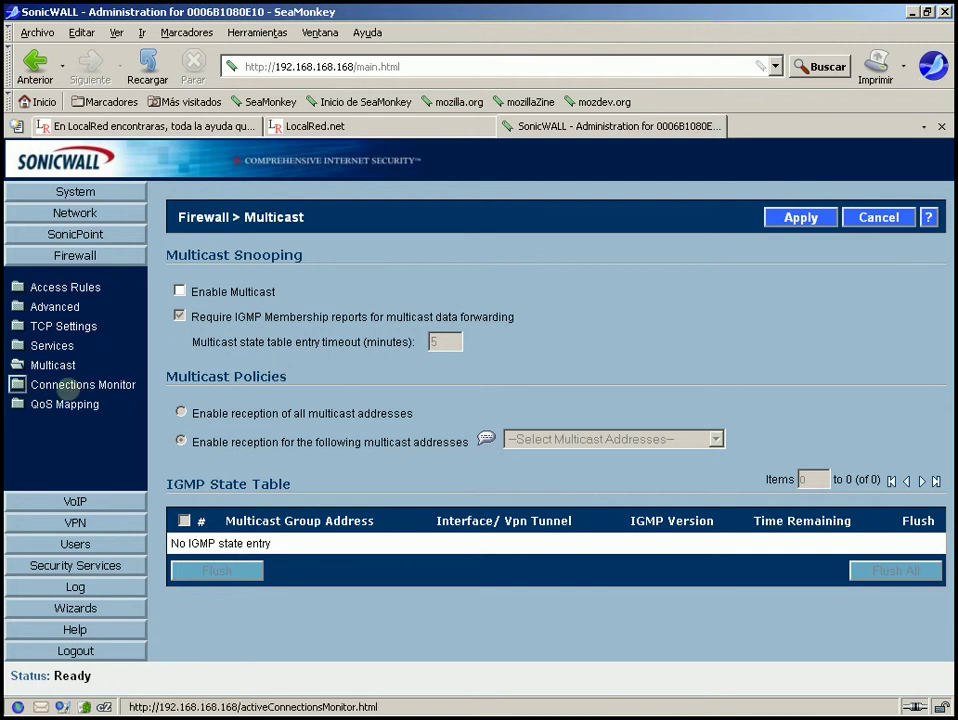
pyautogui.click(62, 388)
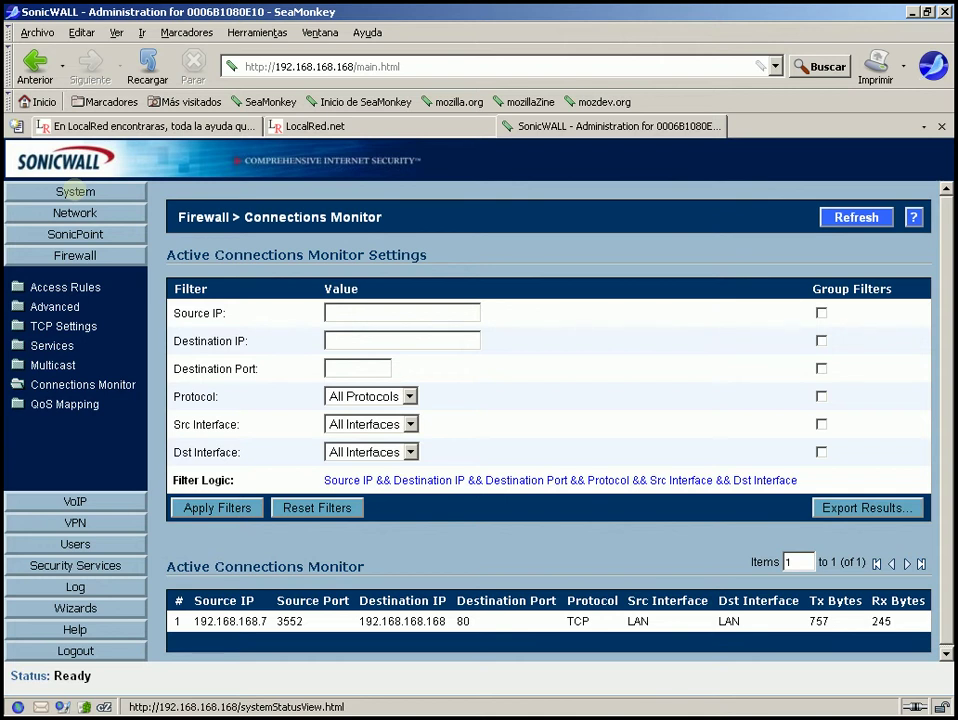
# Run the Active Connections Monitor in System > Diagnostics and scroll its connection list.
pyautogui.click(75, 191)
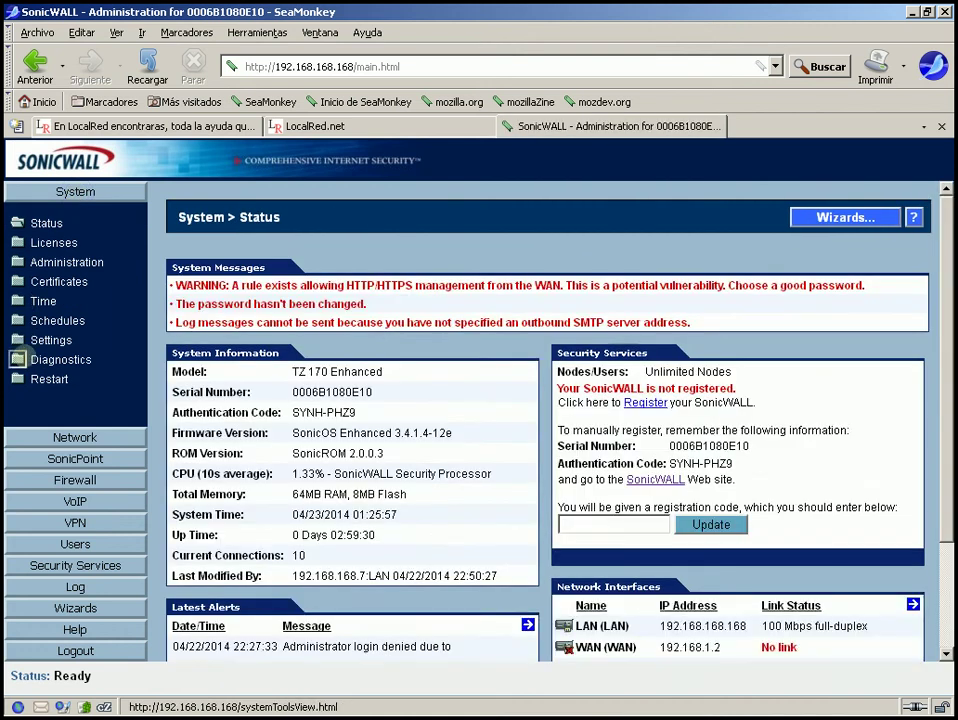
pyautogui.click(45, 359)
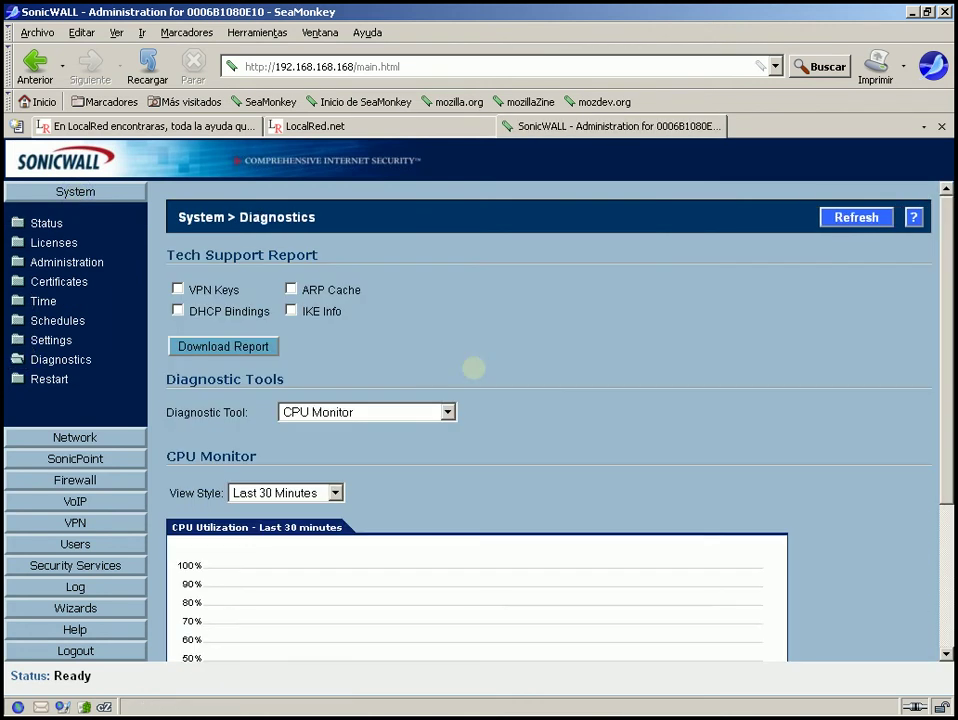
pyautogui.click(403, 413)
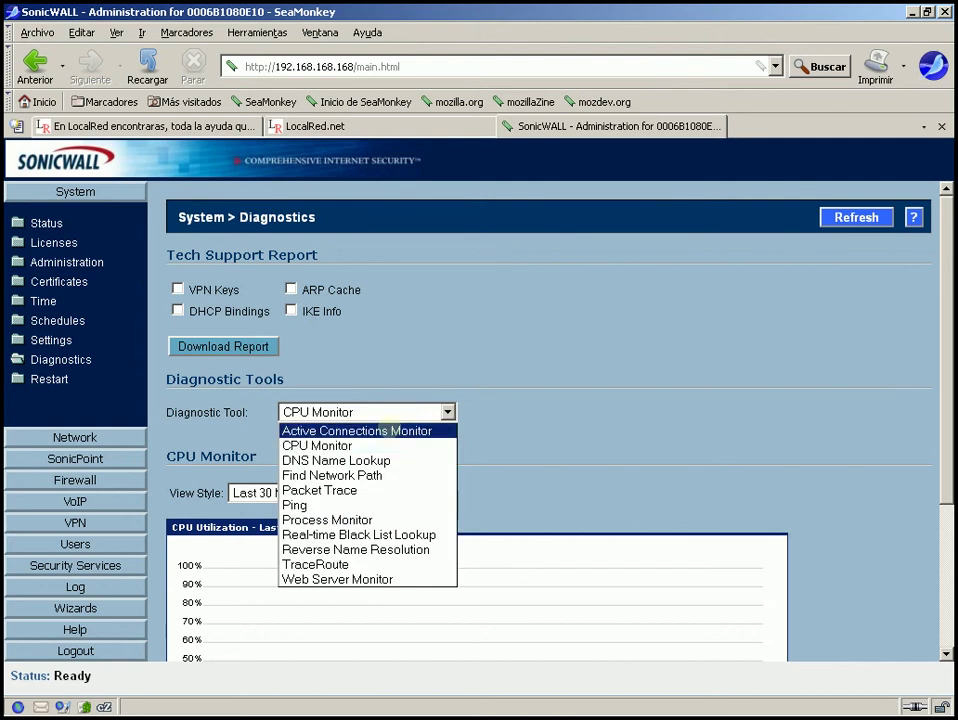
pyautogui.click(389, 429)
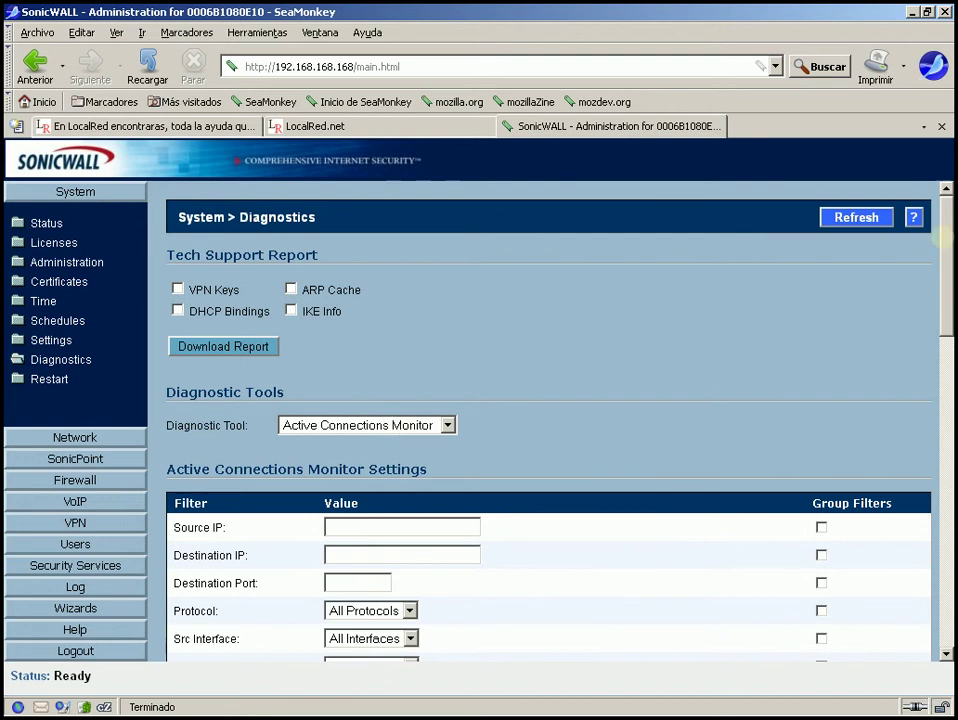
pyautogui.moveTo(944, 238); pyautogui.dragTo(944, 378)
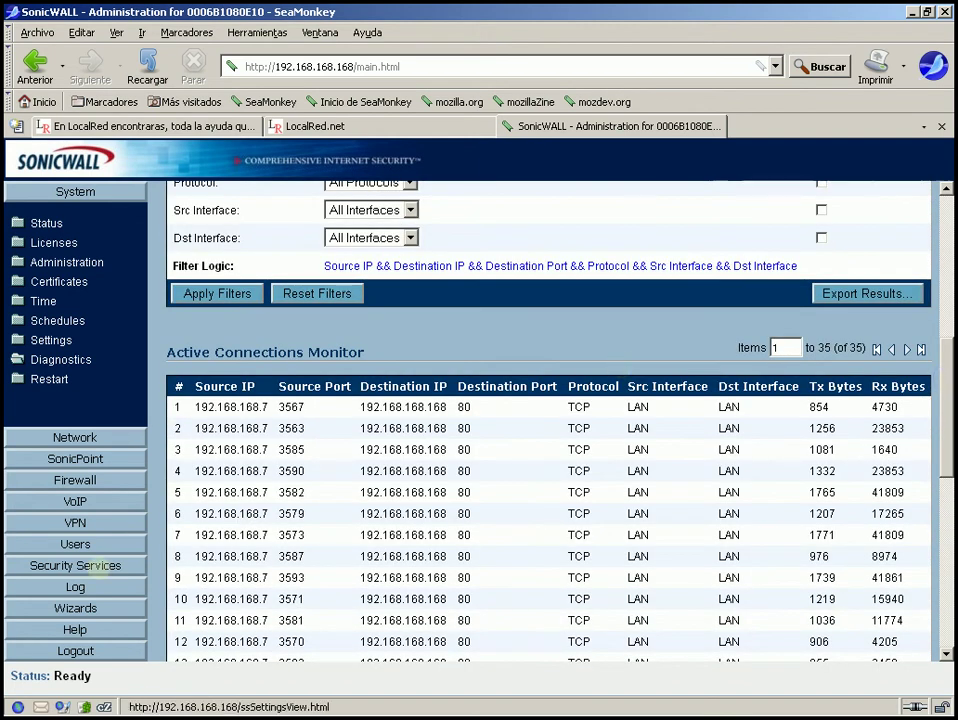
# Open Firewall > Connections Monitor and try the Destination IP and Destination Port filter fields.
pyautogui.click(120, 483)
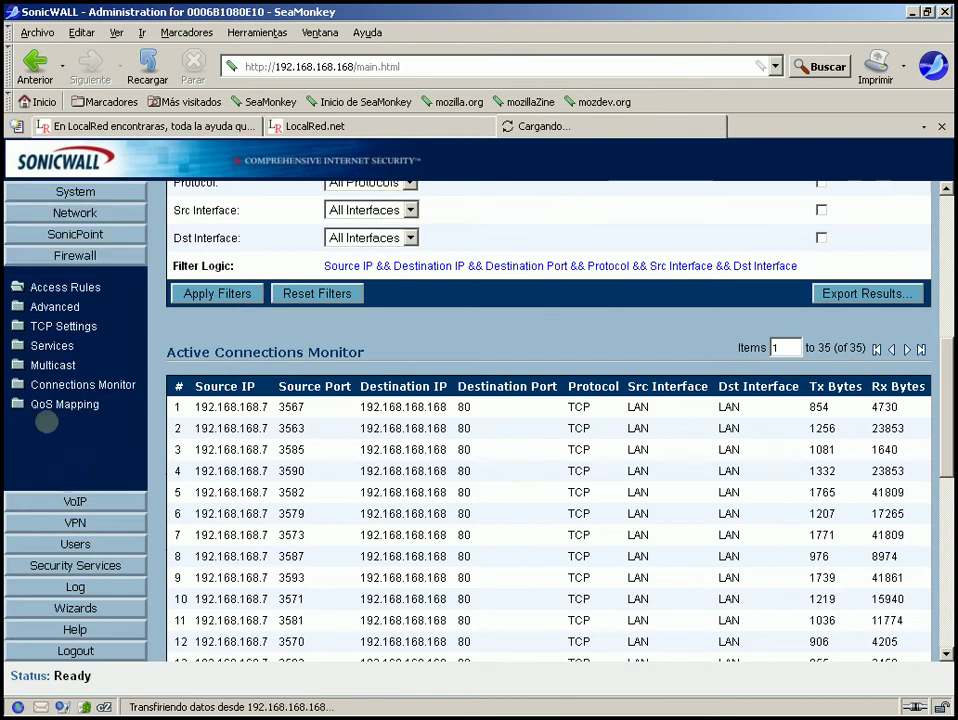
pyautogui.click(43, 385)
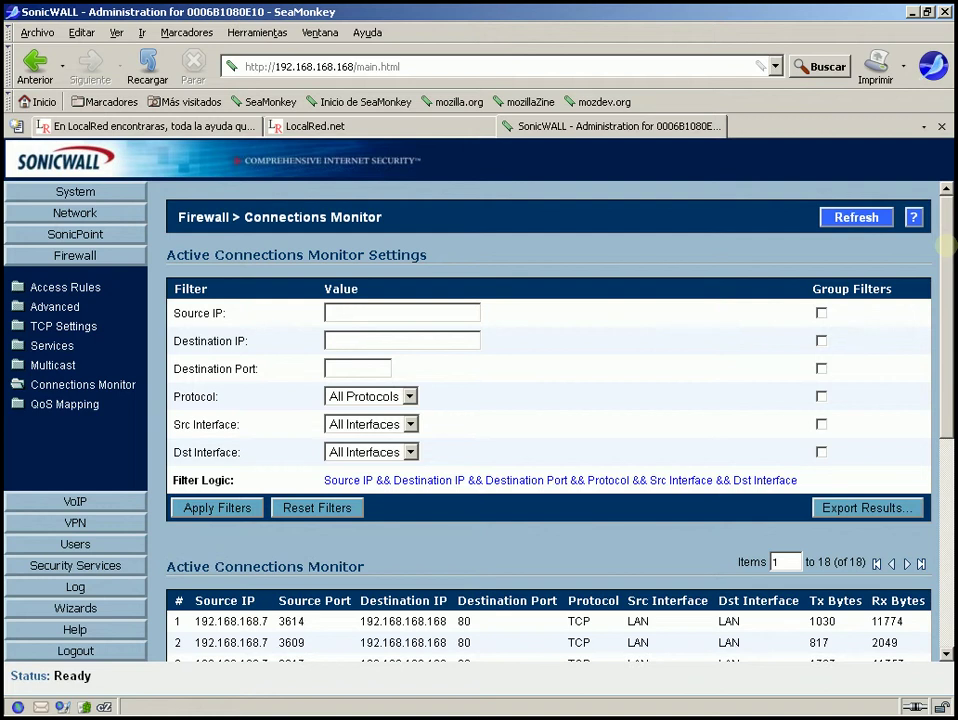
pyautogui.moveTo(945, 245)
pyautogui.mouseDown()
pyautogui.moveTo(945, 255)
pyautogui.moveTo(945, 232)
pyautogui.mouseUp()
pyautogui.scroll(-1, 903, 295)
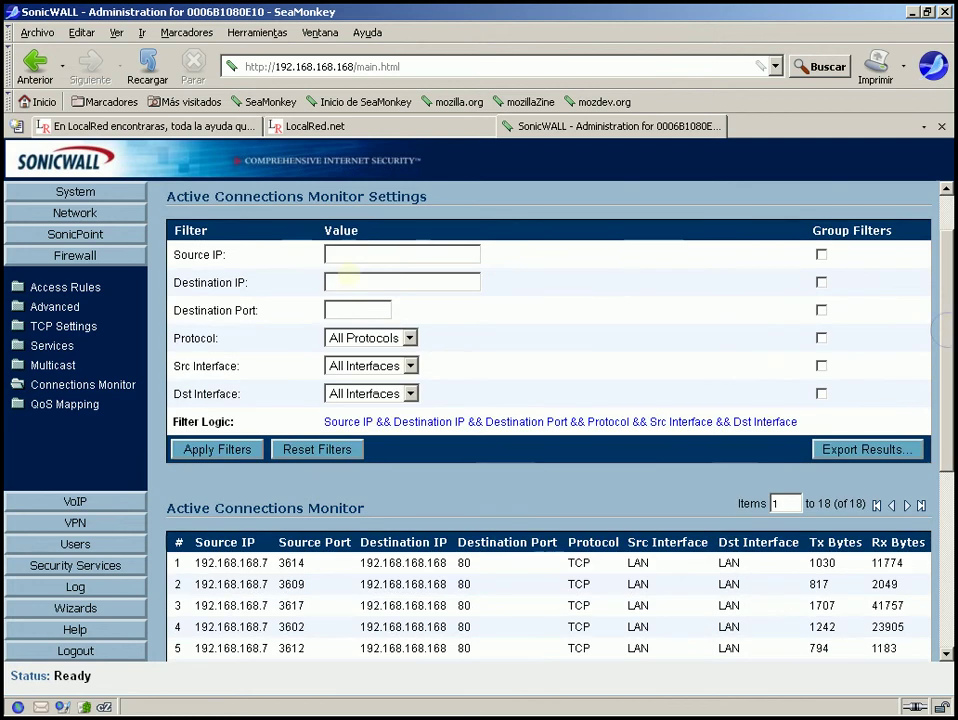
pyautogui.click(342, 280)
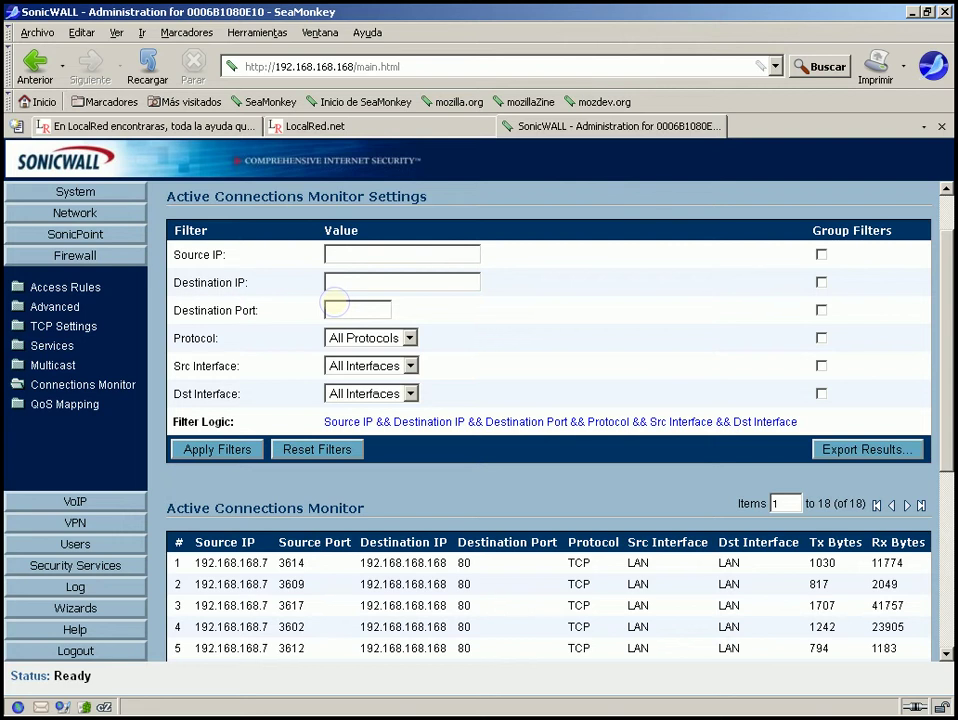
pyautogui.click(336, 302)
# Check the protocol and source interface choices and Group Filters boxes, restoring all defaults.
pyautogui.click(409, 338)
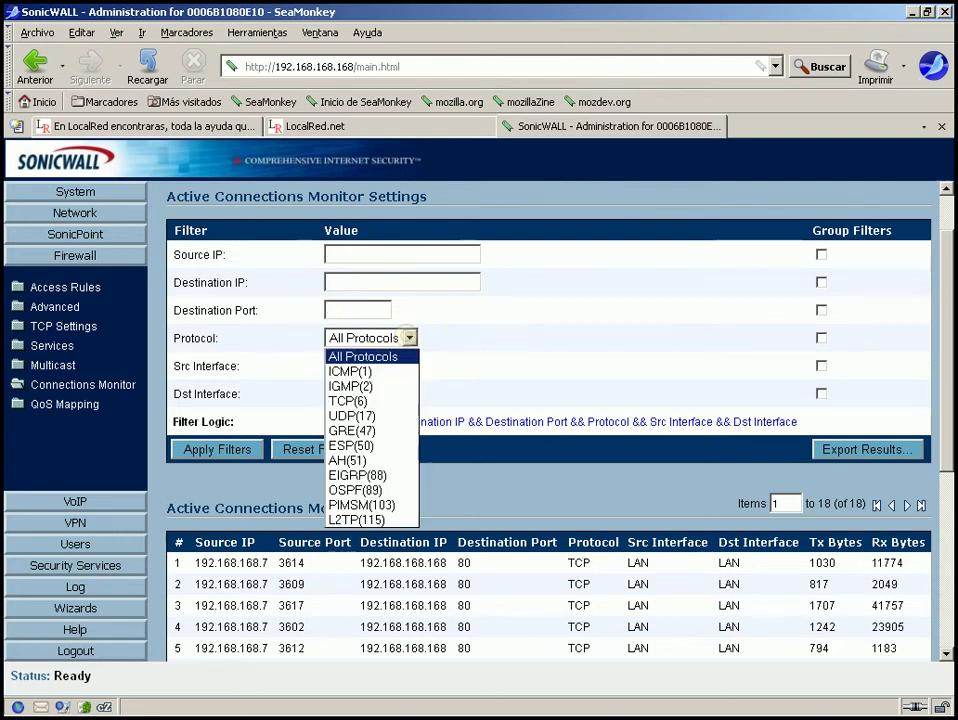
pyautogui.click(409, 338)
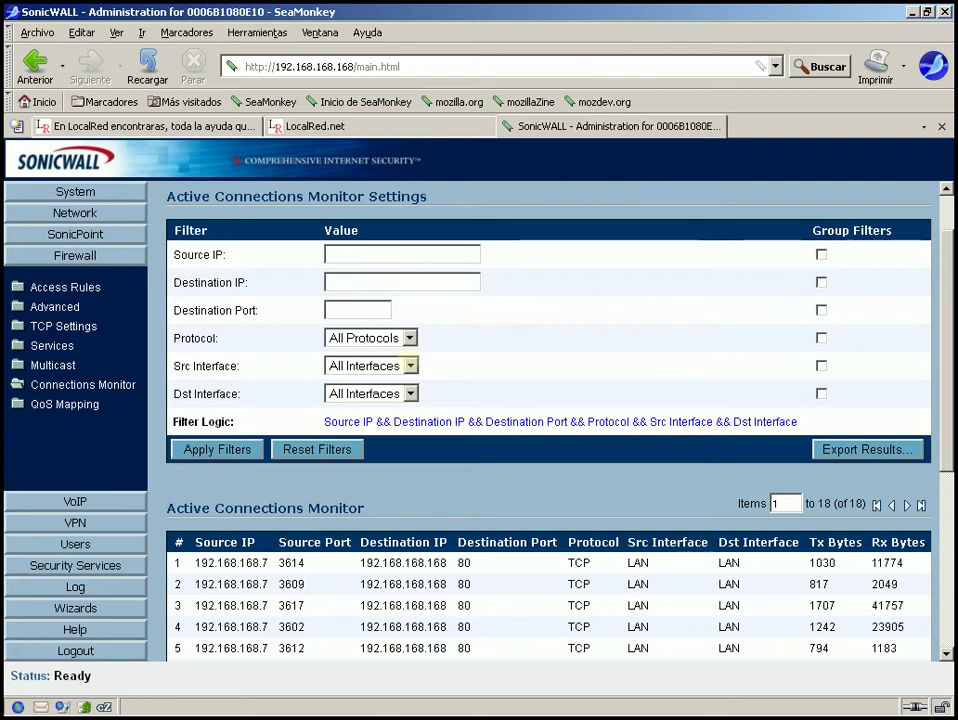
pyautogui.click(409, 366)
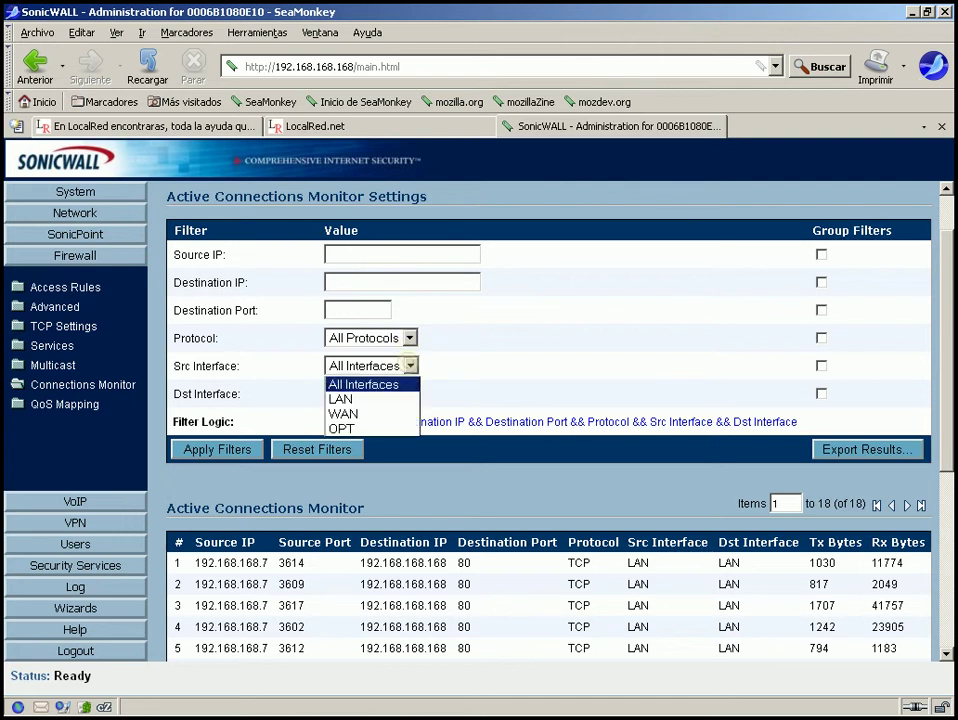
pyautogui.click(409, 366)
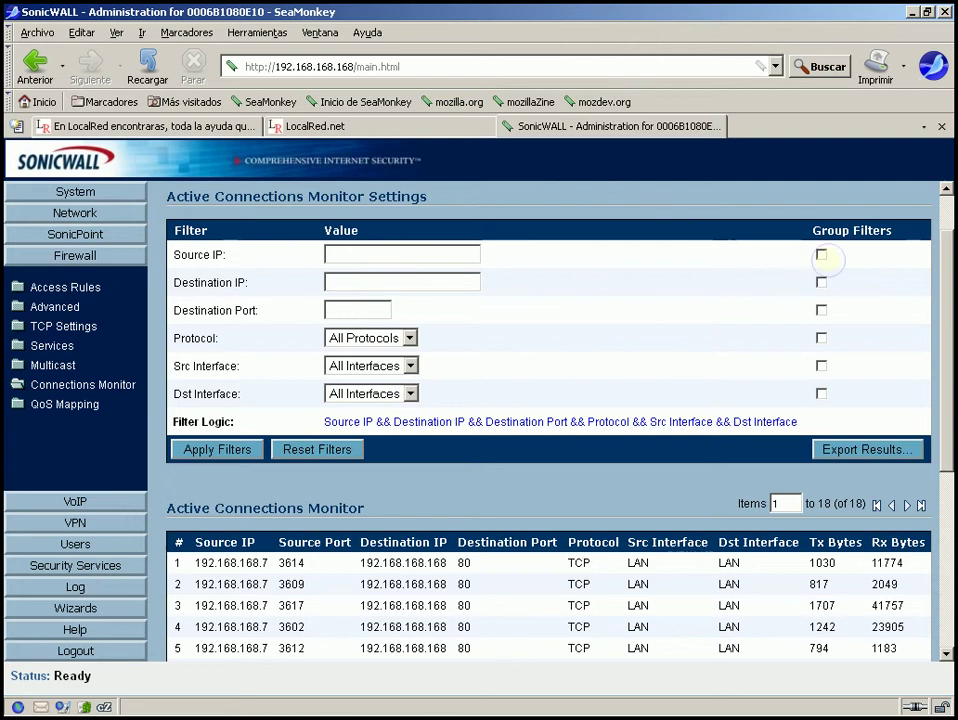
pyautogui.click(821, 256)
pyautogui.click(821, 310)
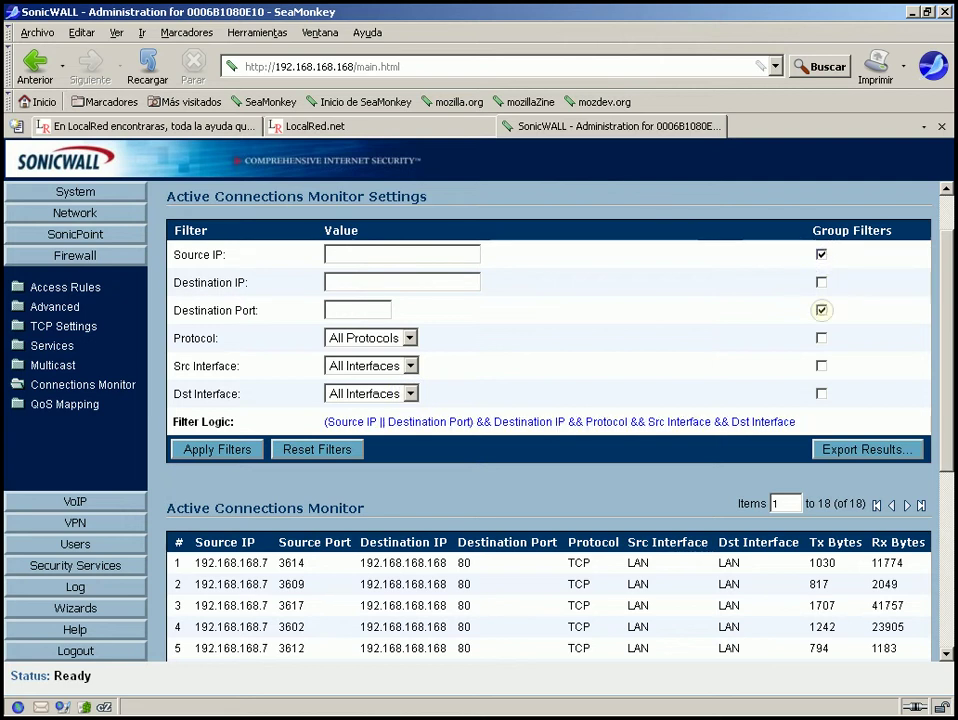
pyautogui.click(821, 310)
pyautogui.click(821, 255)
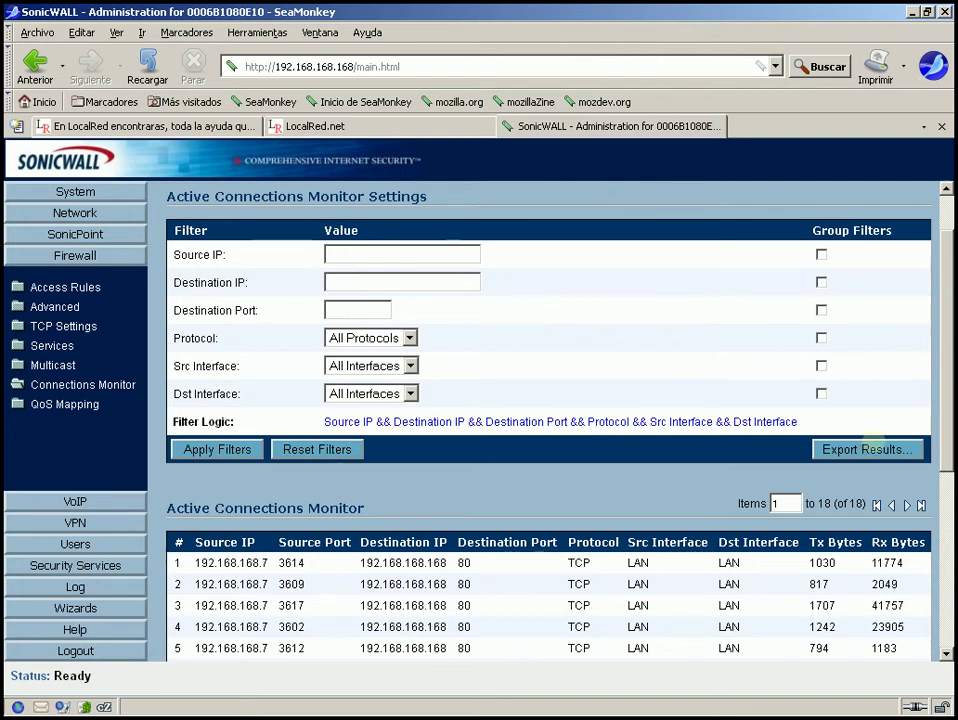
pyautogui.click(867, 449)
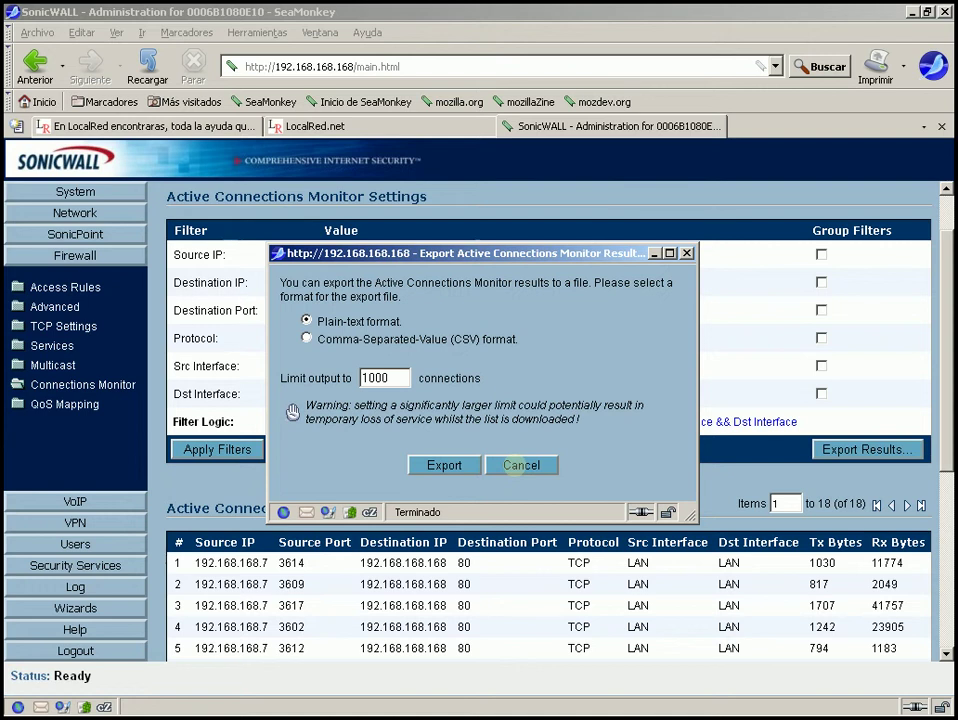
pyautogui.click(515, 466)
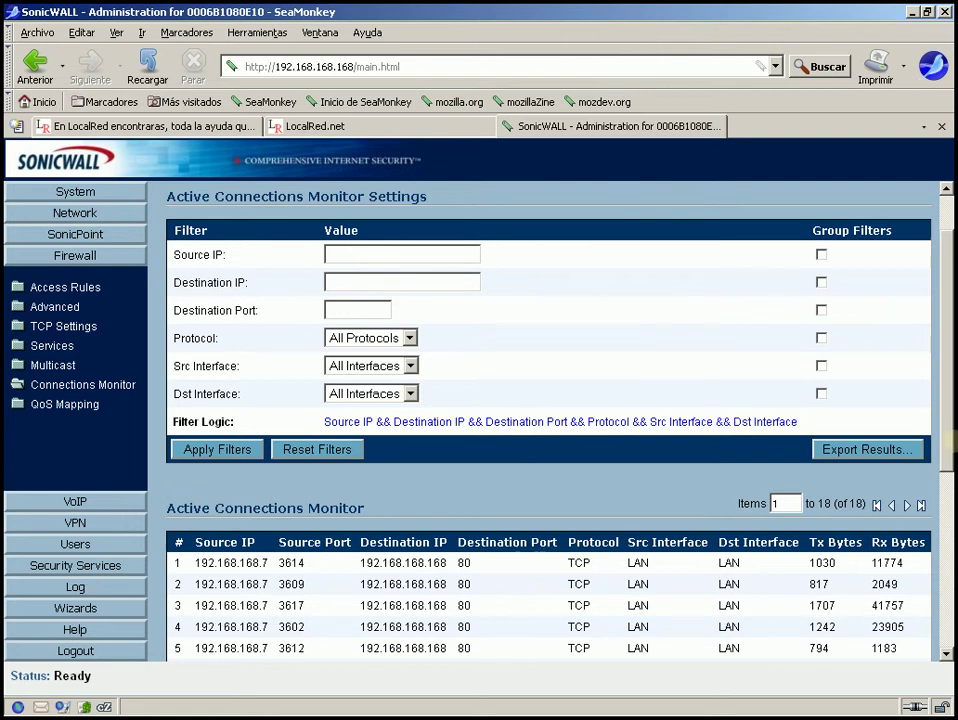
pyautogui.scroll(-3, 946, 510)
pyautogui.scroll(-3, 946, 510)
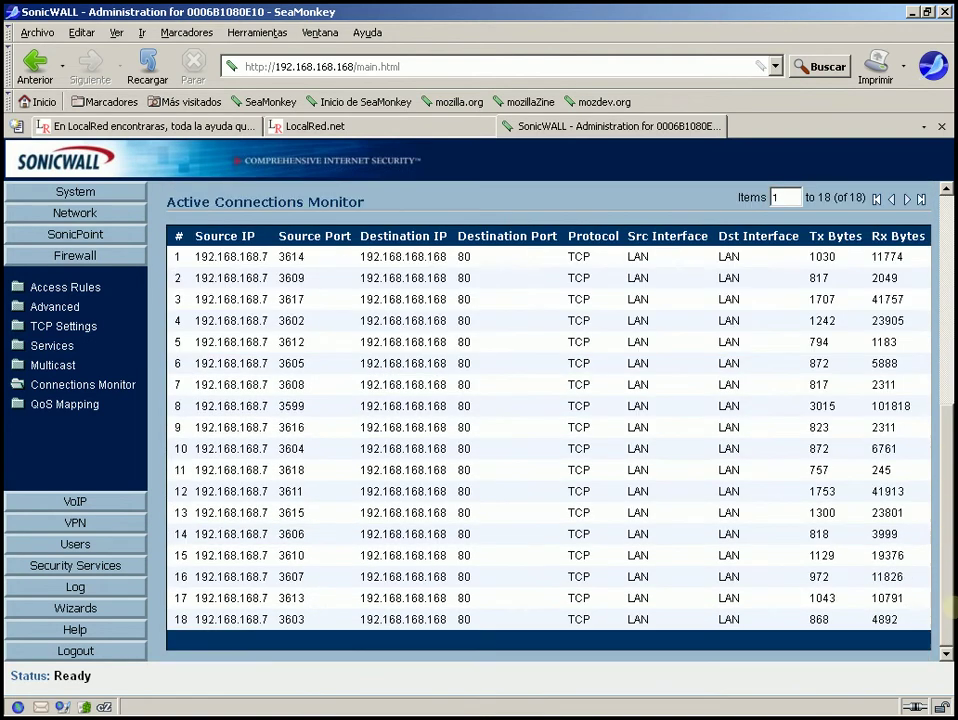
pyautogui.scroll(2, 946, 540)
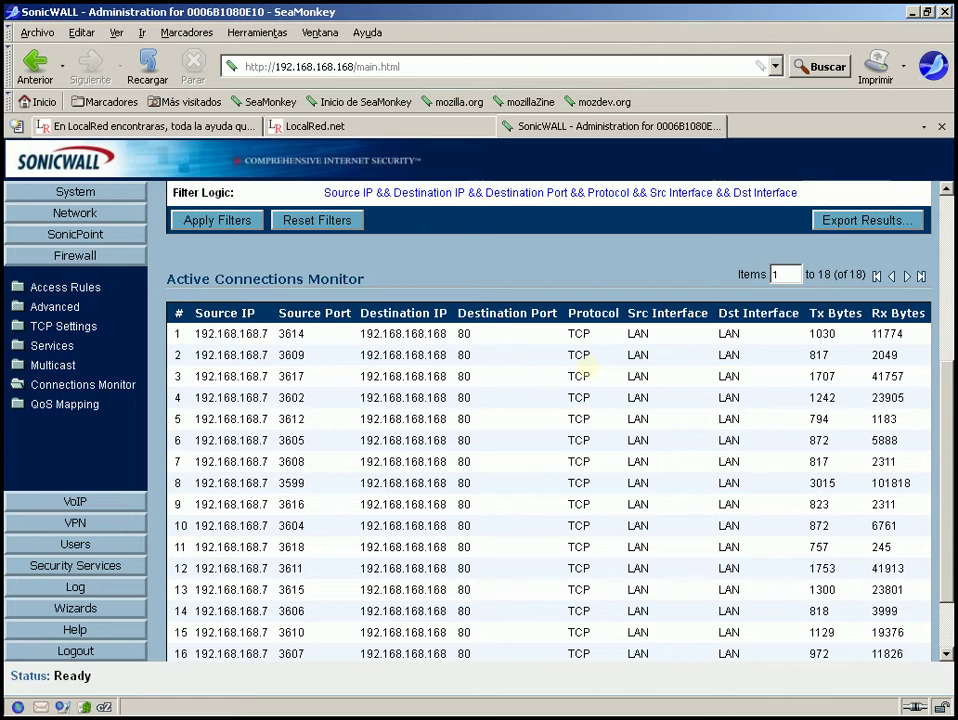
pyautogui.click(56, 404)
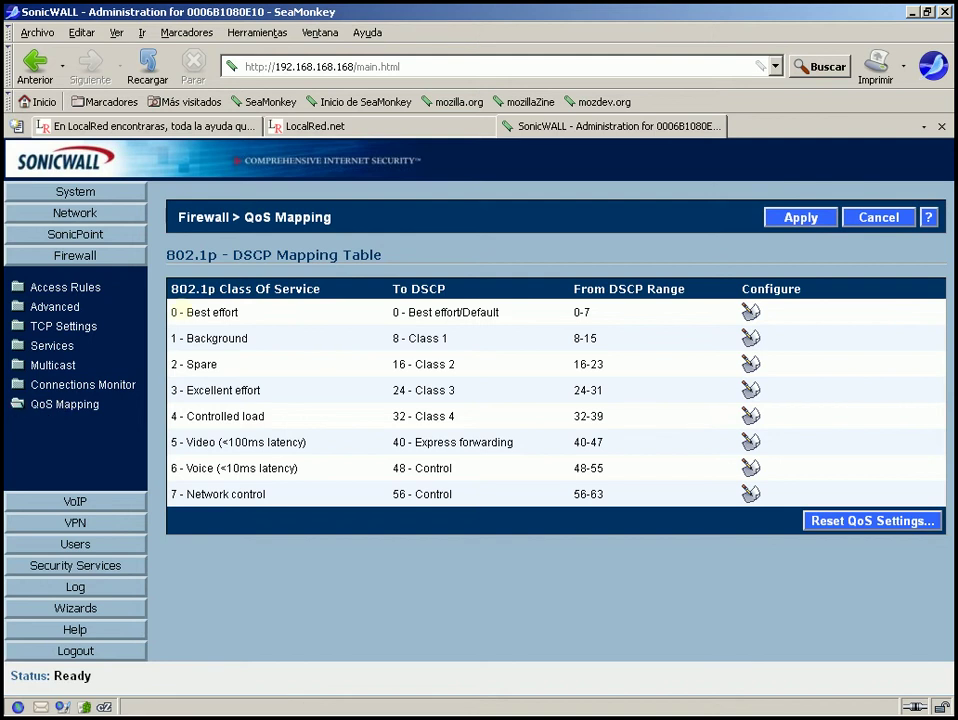
# Highlight the first two class-of-service rows of the 802.1p-DSCP mapping table, then deselect.
pyautogui.moveTo(174, 312); pyautogui.dragTo(350, 325)
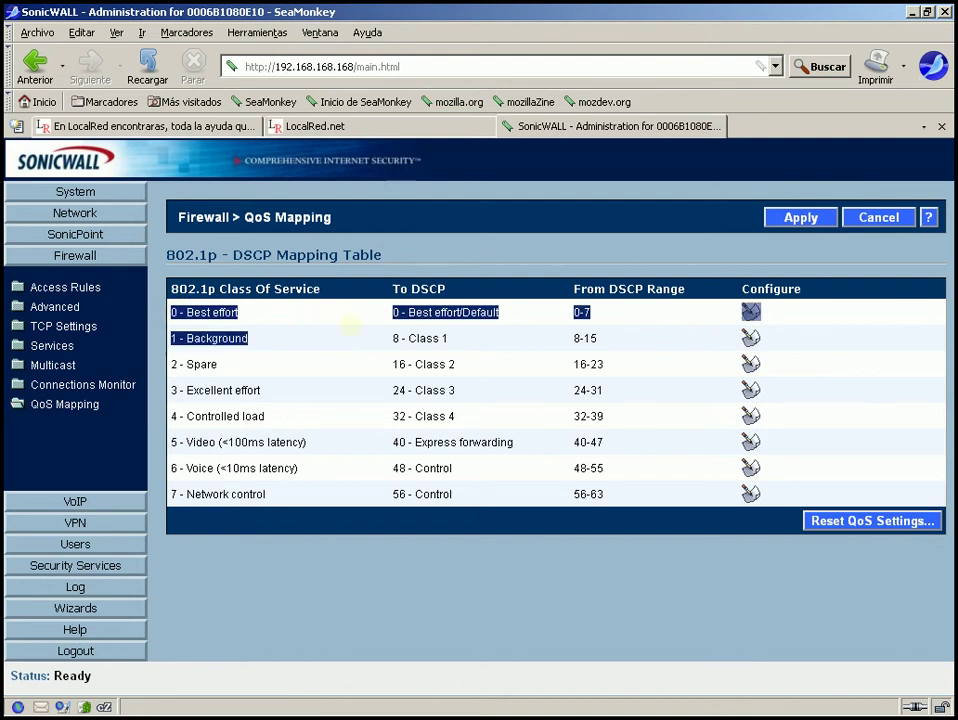
pyautogui.click(338, 324)
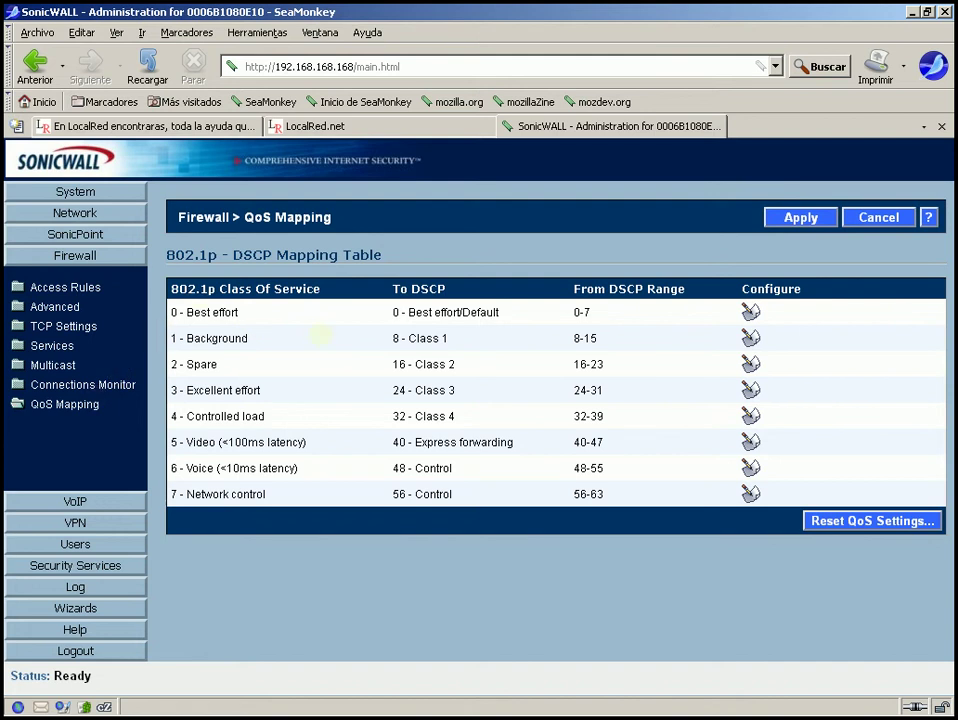
# Open Network > Interfaces and bring up the WAN interface's configuration.
pyautogui.click(75, 213)
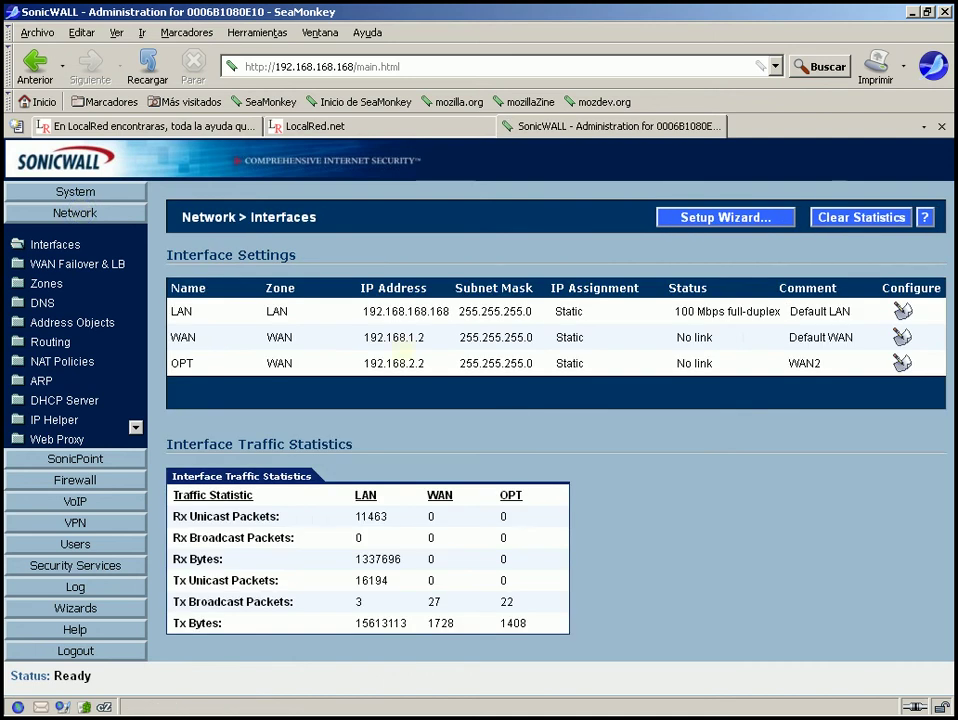
pyautogui.moveTo(300, 326)
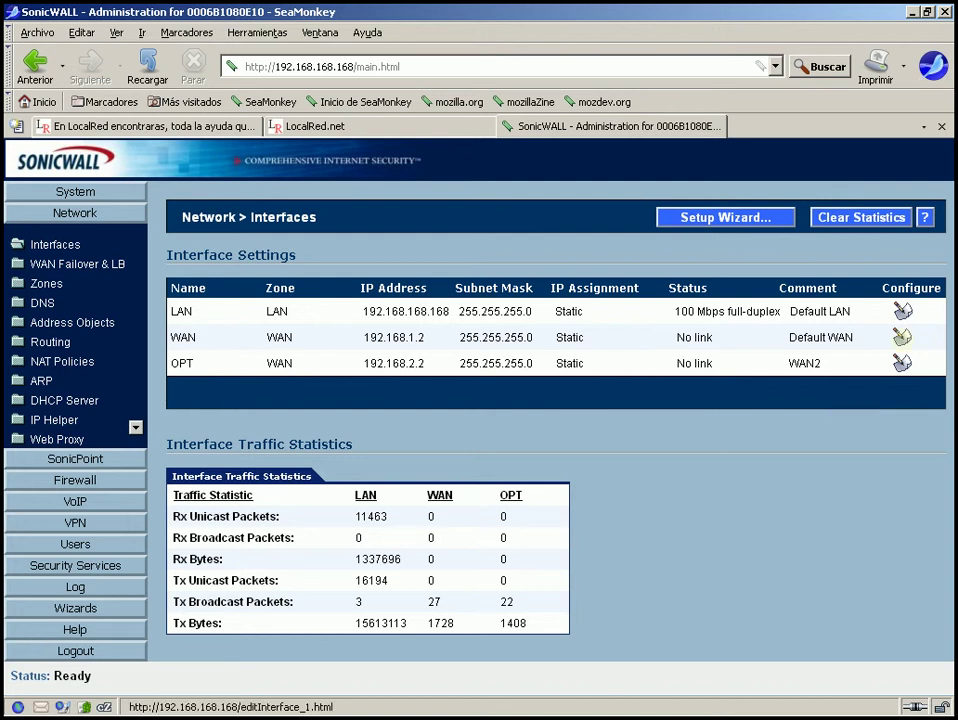
pyautogui.click(902, 337)
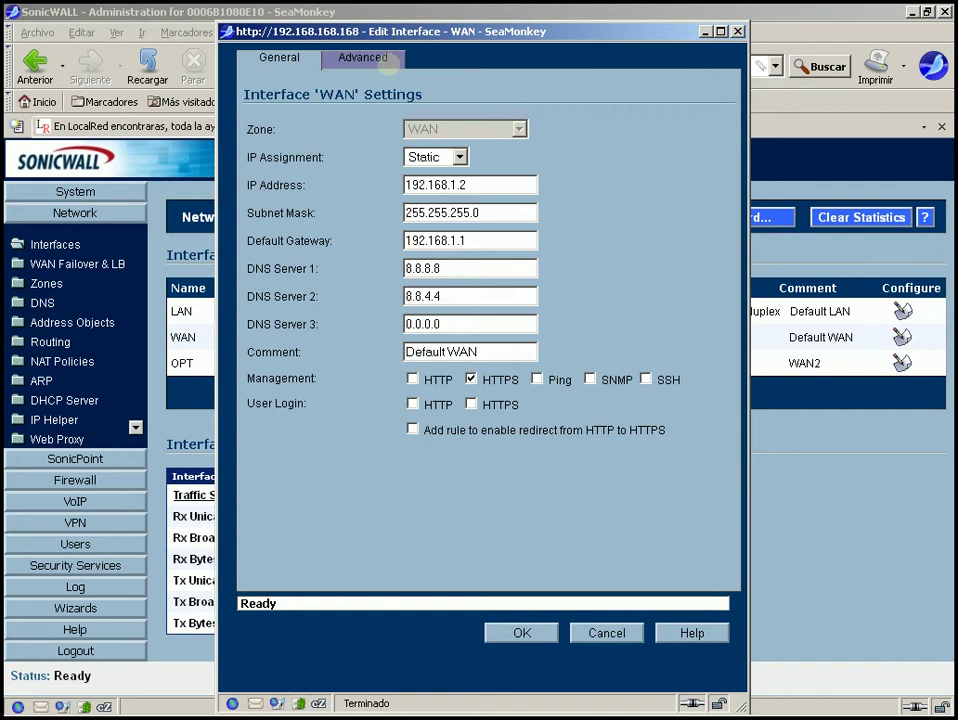
# On the WAN interface's Advanced tab, enable egress bandwidth management with 512 Kbps available.
pyautogui.click(388, 63)
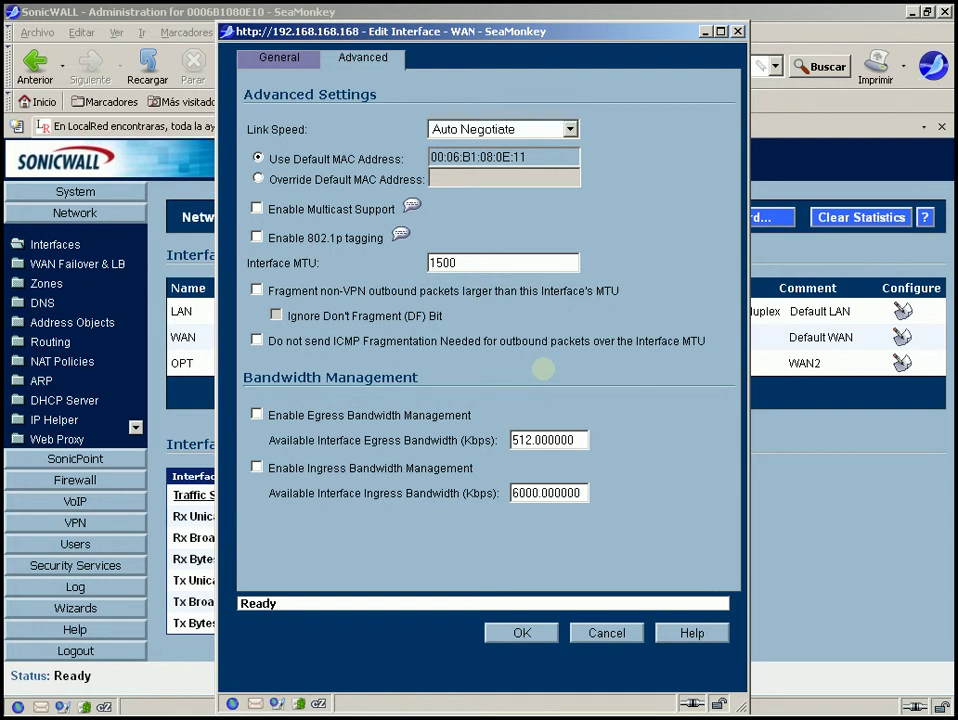
pyautogui.moveTo(243, 378); pyautogui.dragTo(306, 378)
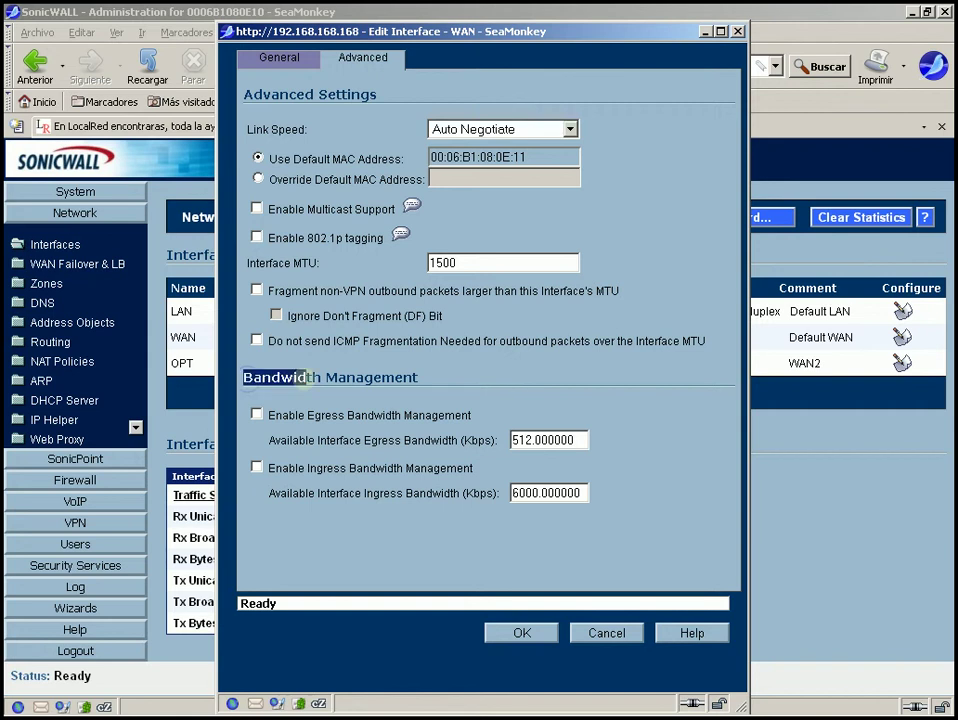
pyautogui.click(457, 383)
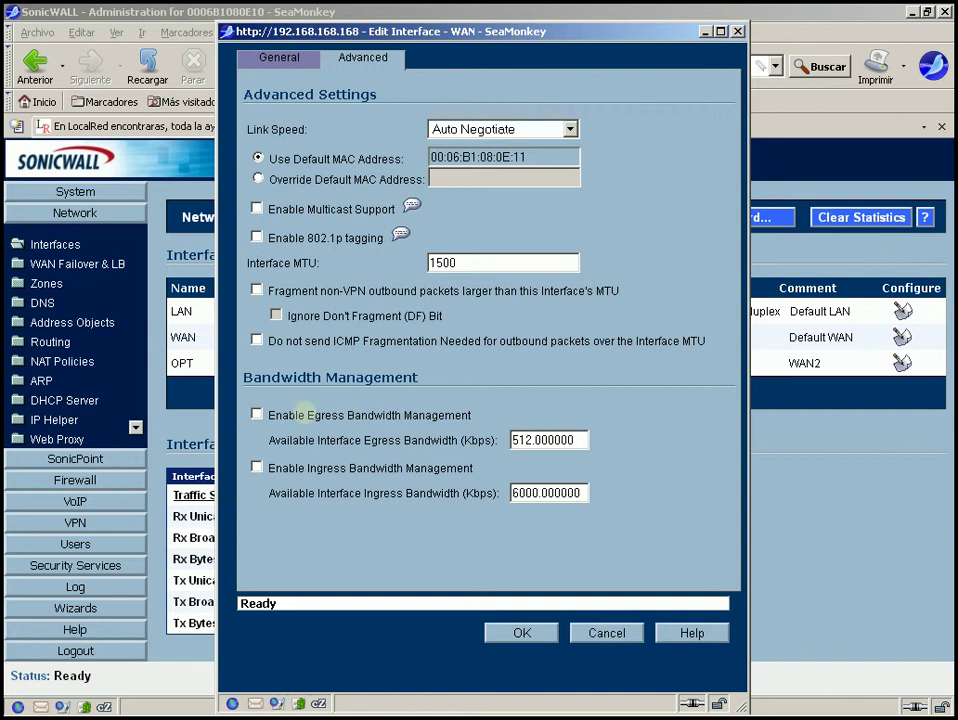
pyautogui.moveTo(307, 415); pyautogui.dragTo(343, 420)
pyautogui.click(336, 416)
pyautogui.moveTo(532, 440); pyautogui.dragTo(488, 440)
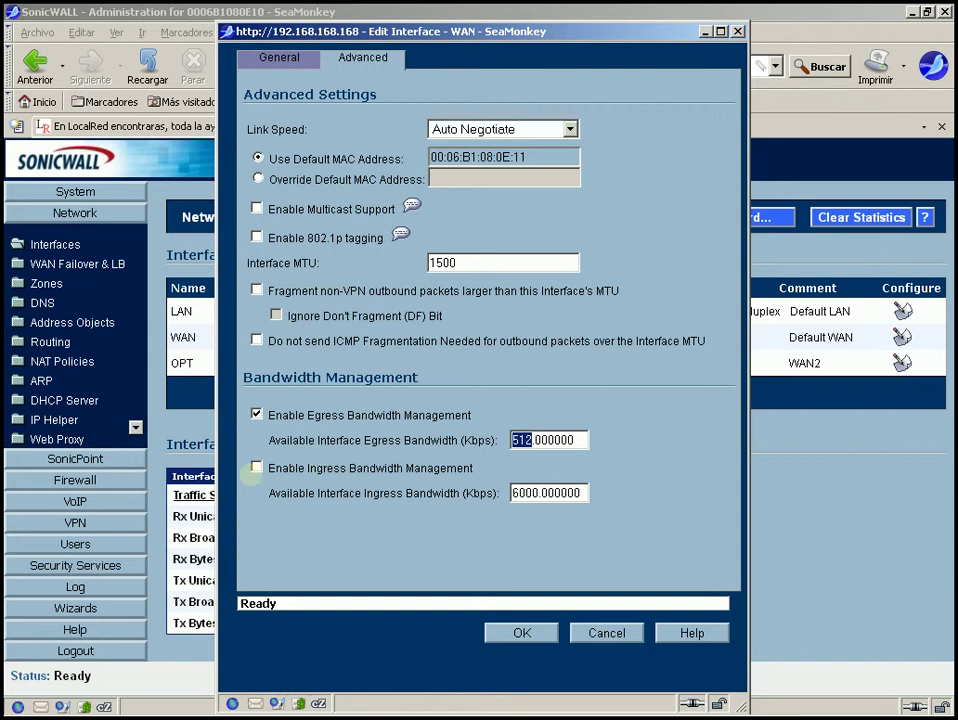
# Toggle ingress bandwidth management on and off while reviewing the 6000 and 512 Kbps values.
pyautogui.click(256, 467)
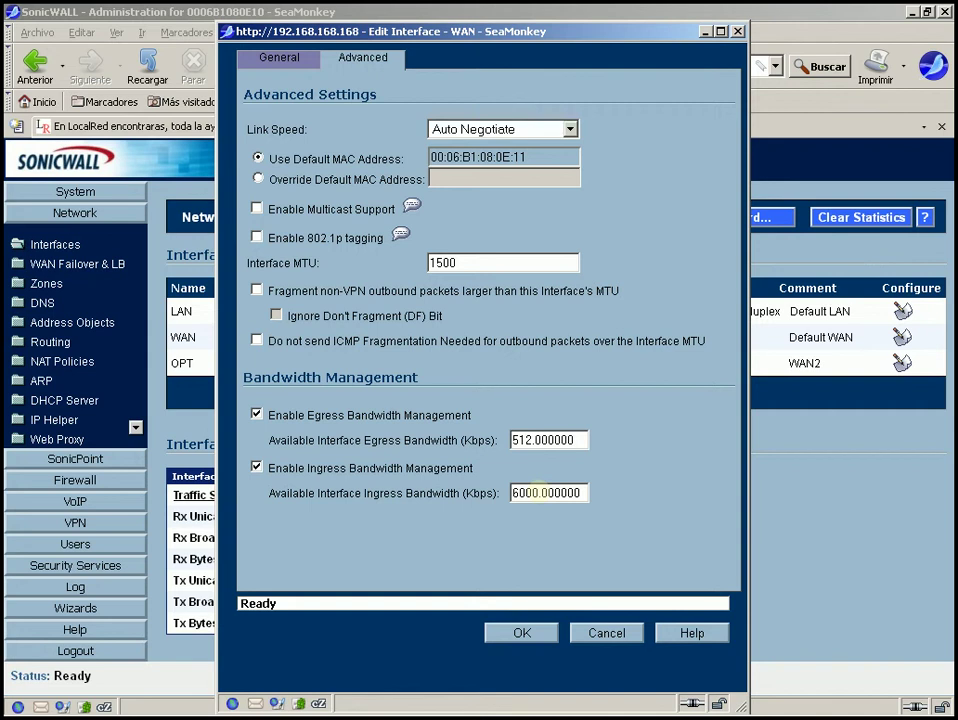
pyautogui.doubleClick(535, 492)
pyautogui.click(455, 507)
pyautogui.doubleClick(522, 440)
pyautogui.click(457, 450)
pyautogui.moveTo(538, 492); pyautogui.dragTo(473, 462)
pyautogui.click(471, 466)
# Enable ingress bandwidth management at 6000 Kbps and save the WAN interface settings.
pyautogui.doubleClick(530, 493)
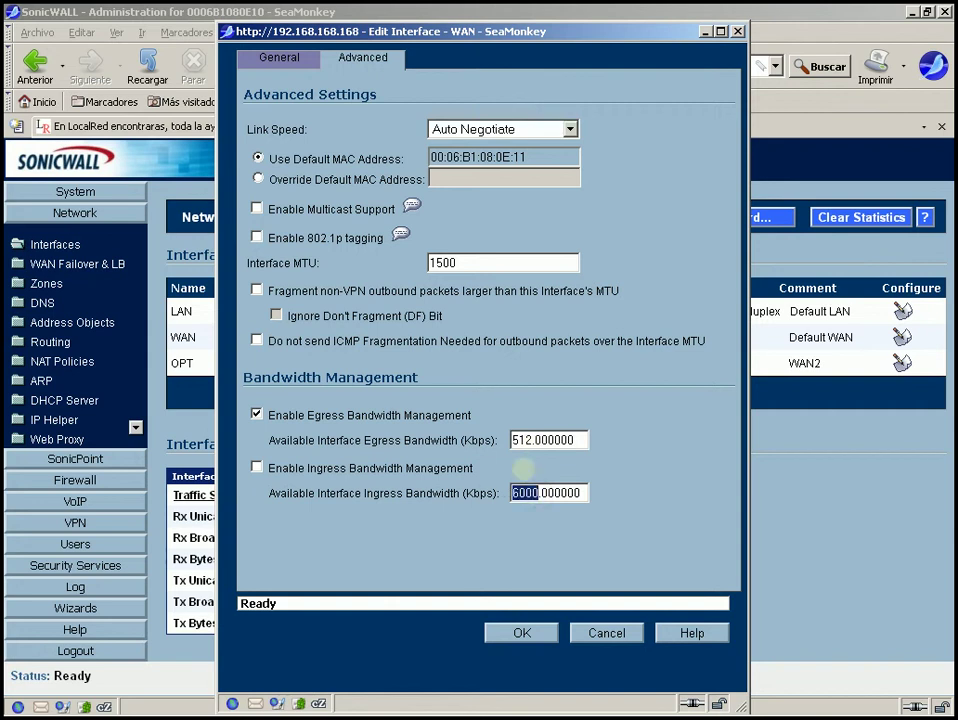
pyautogui.click(523, 468)
pyautogui.click(514, 493)
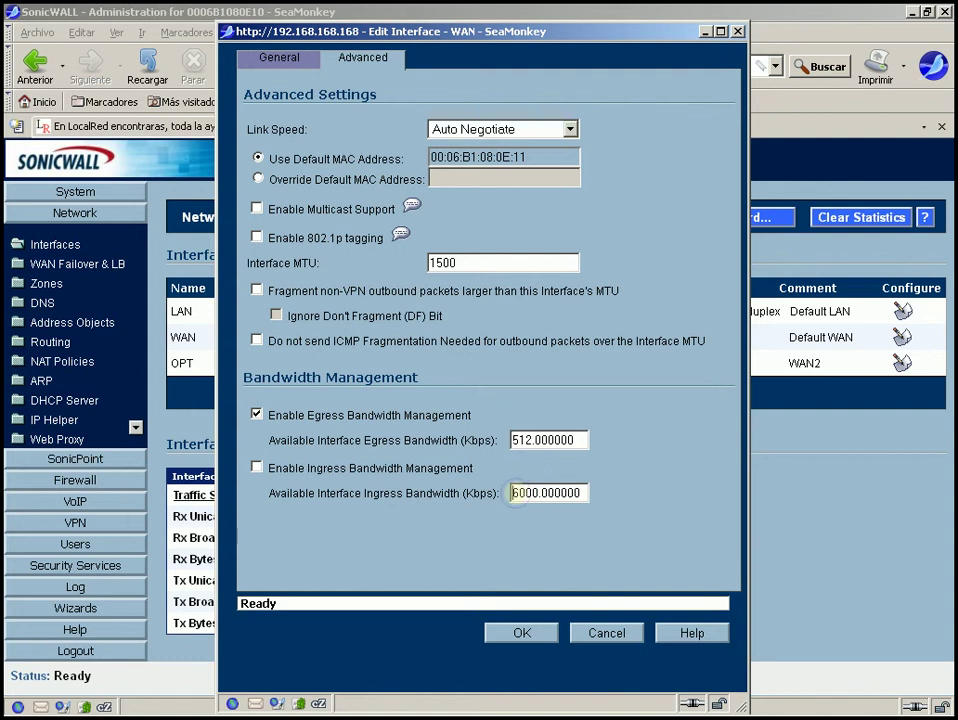
pyautogui.doubleClick(514, 493)
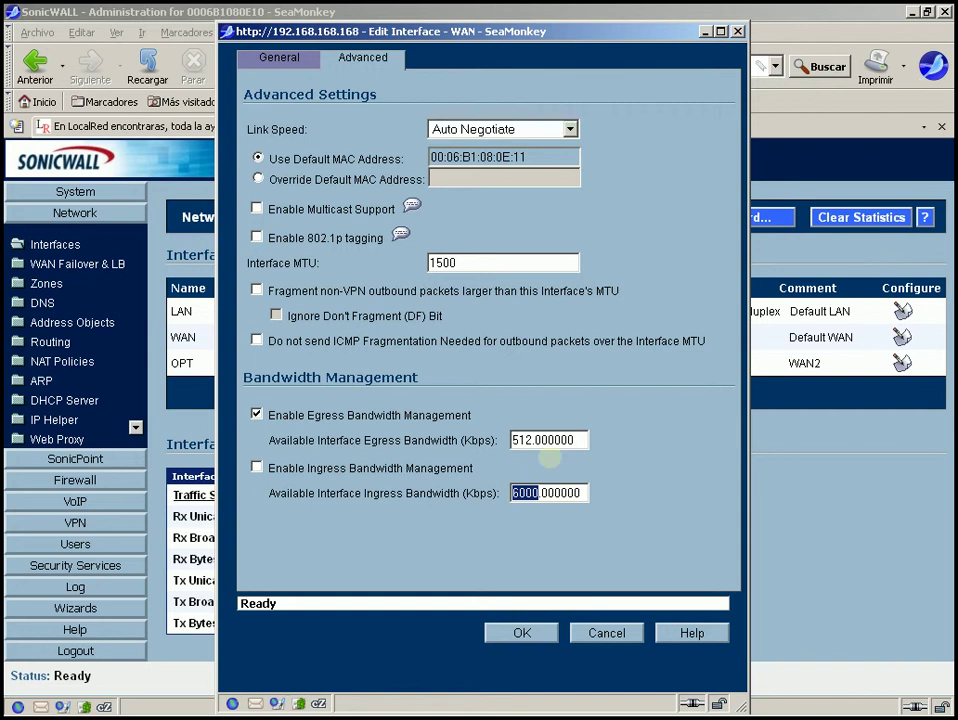
pyautogui.click(256, 468)
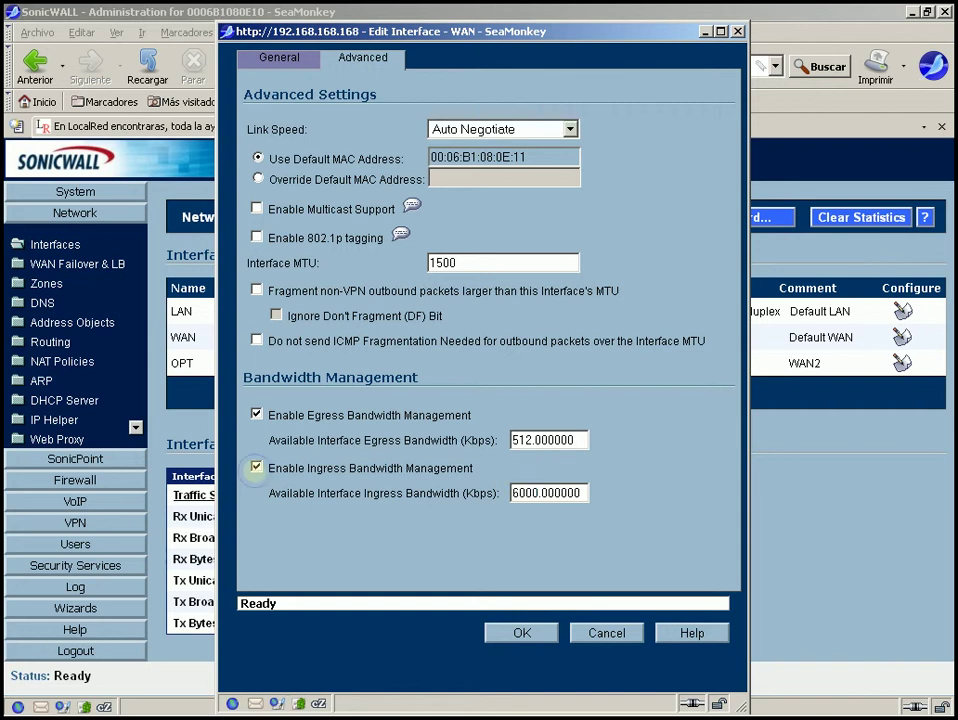
pyautogui.click(522, 632)
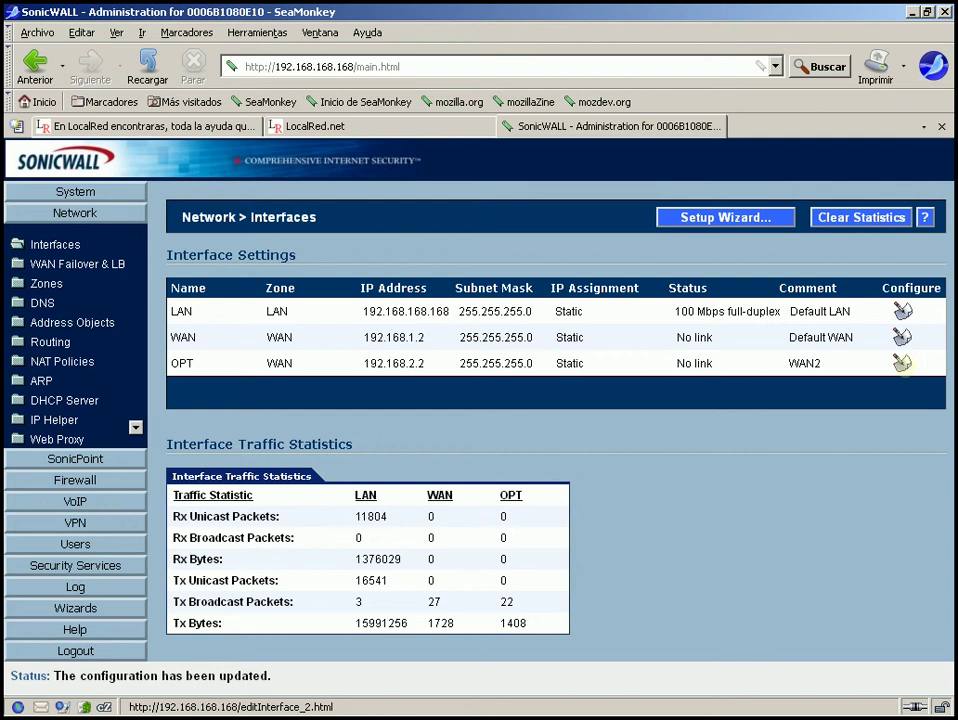
pyautogui.click(902, 363)
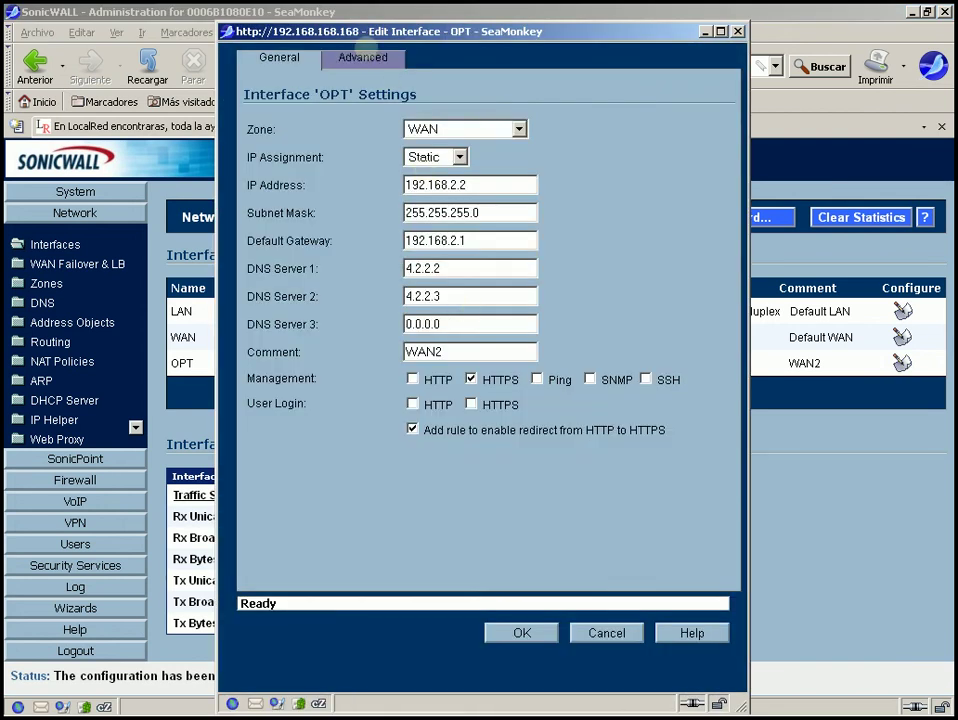
# On the OPT Advanced tab, enable egress (1000 Kbps) and ingress (10000 Kbps) bandwidth management and save.
pyautogui.click(362, 57)
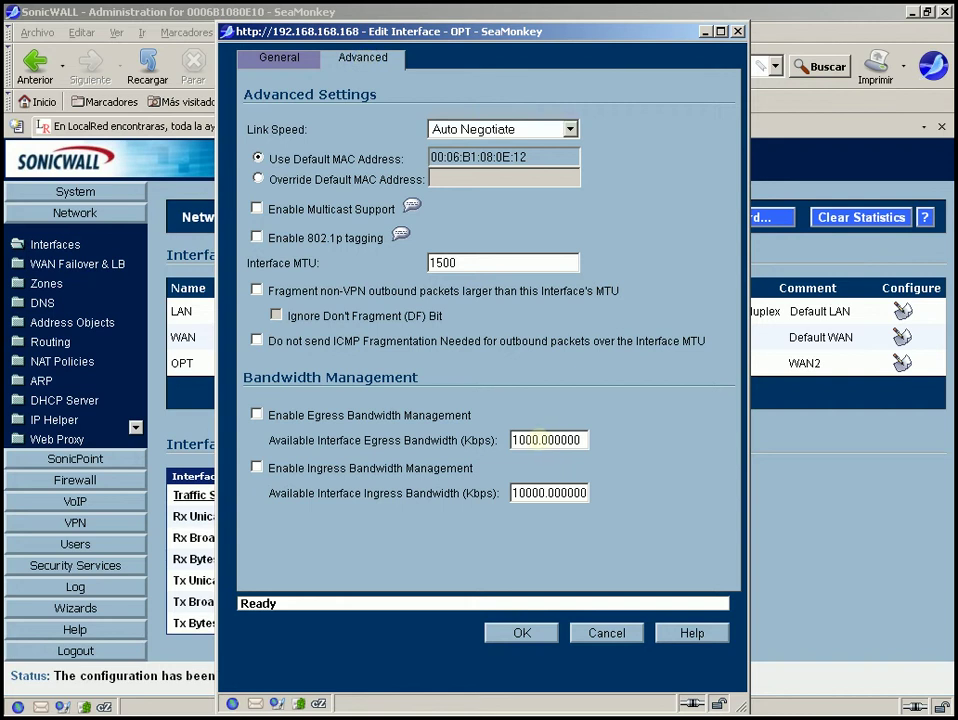
pyautogui.moveTo(545, 493); pyautogui.dragTo(450, 493)
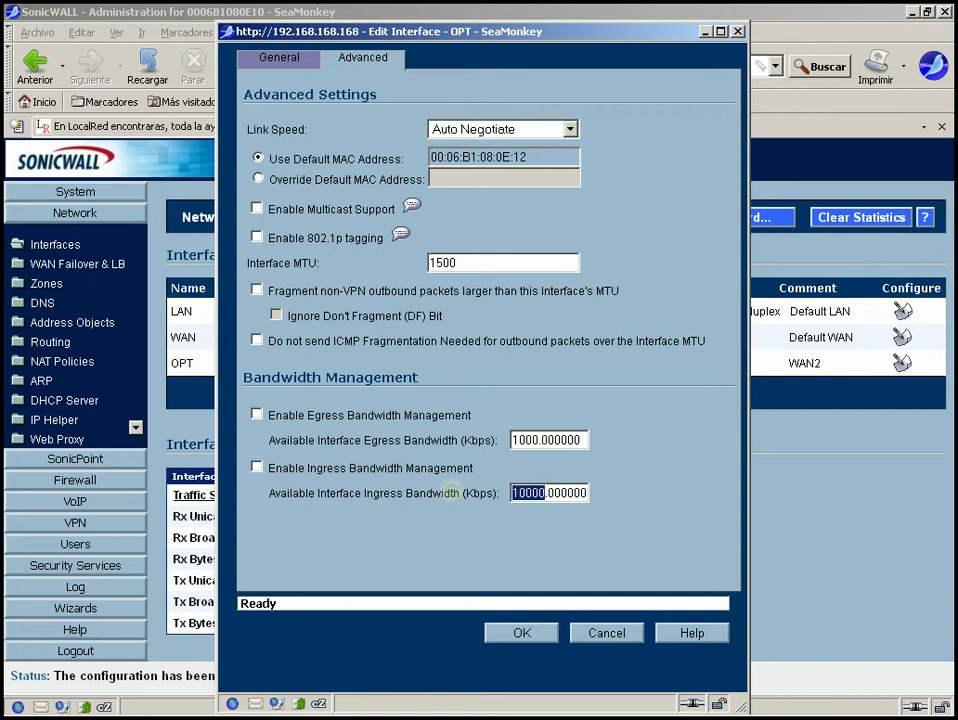
pyautogui.moveTo(540, 440); pyautogui.dragTo(437, 440)
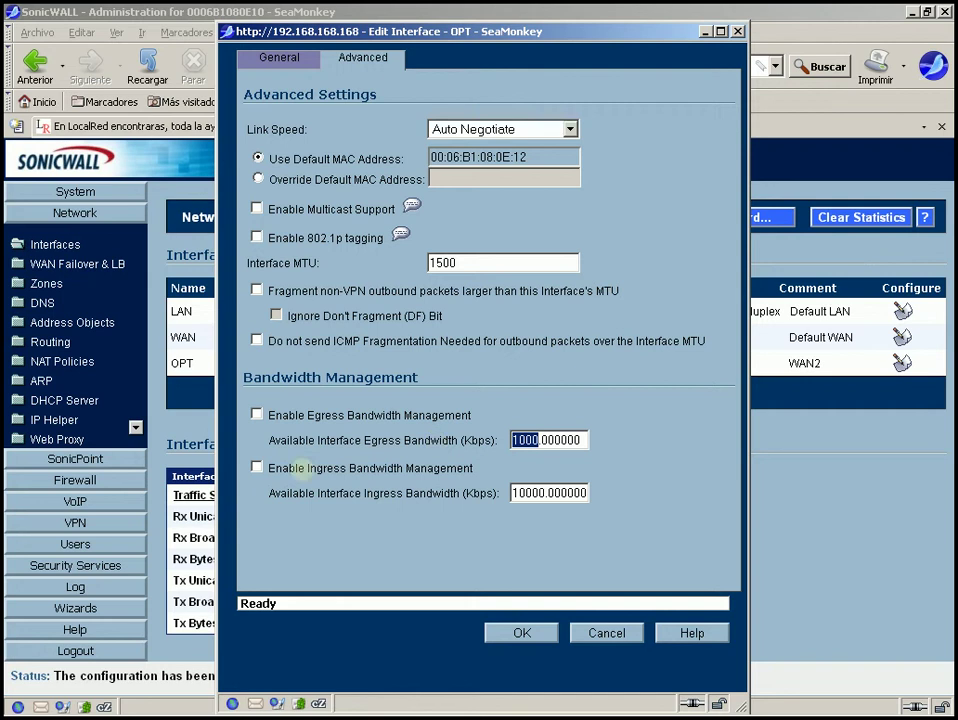
pyautogui.click(256, 414)
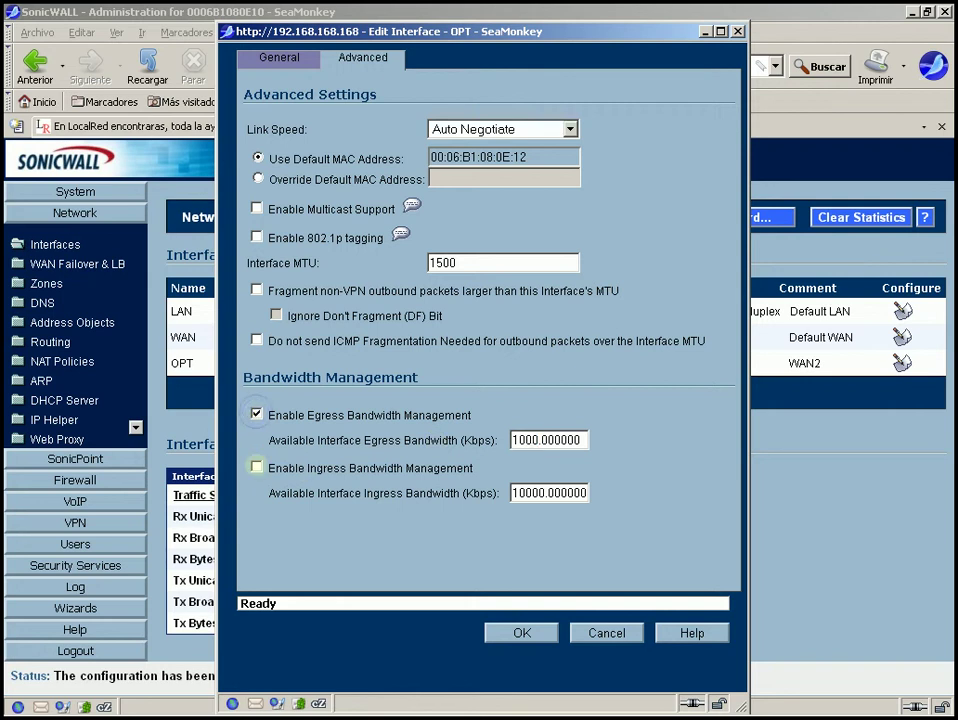
pyautogui.click(256, 467)
pyautogui.click(521, 632)
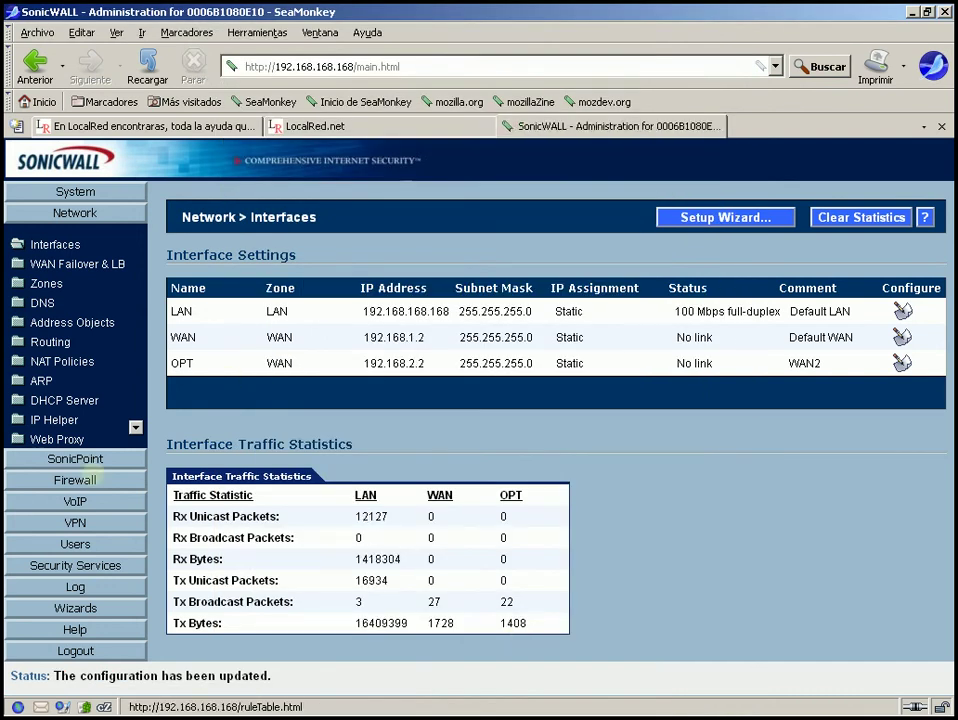
# Show Firewall Access Rules as a matrix, open WAN to LAN rules and start adding a rule.
pyautogui.click(105, 481)
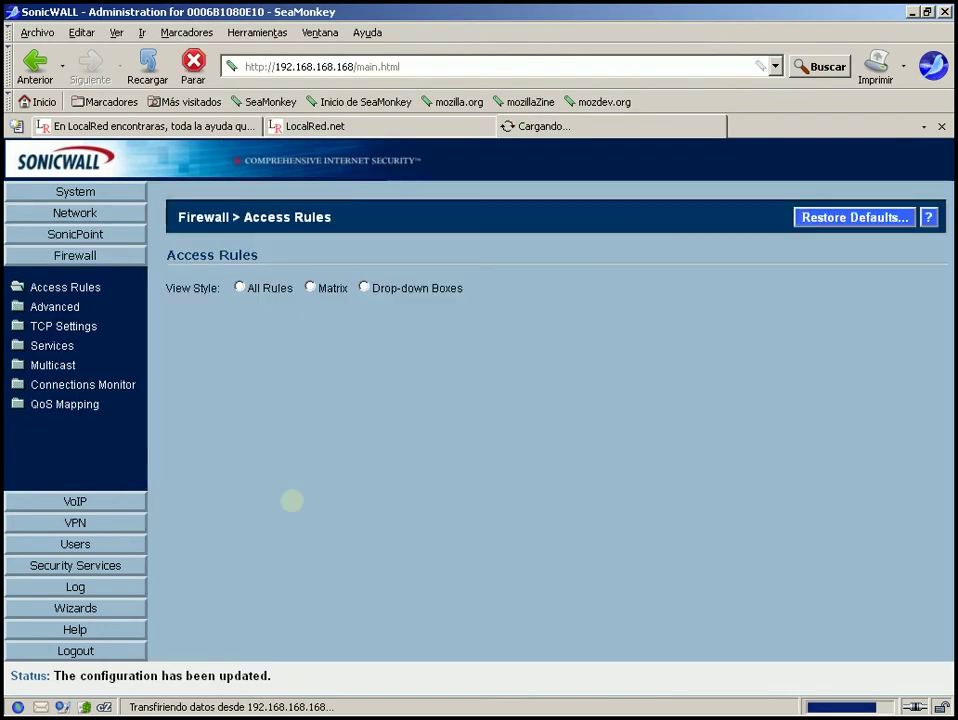
pyautogui.click(310, 287)
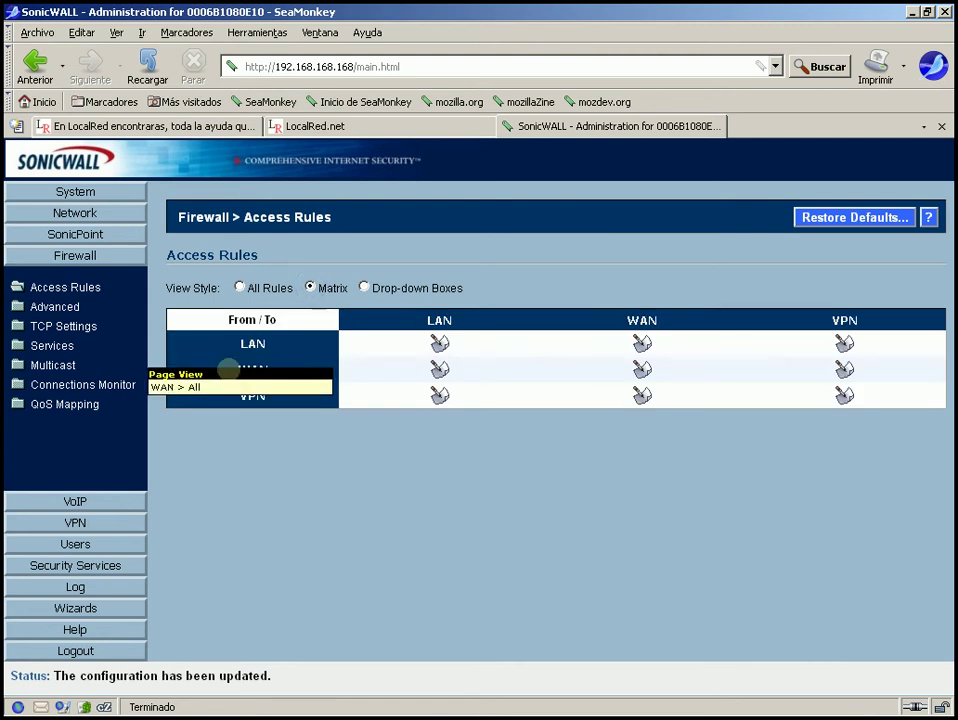
pyautogui.click(440, 370)
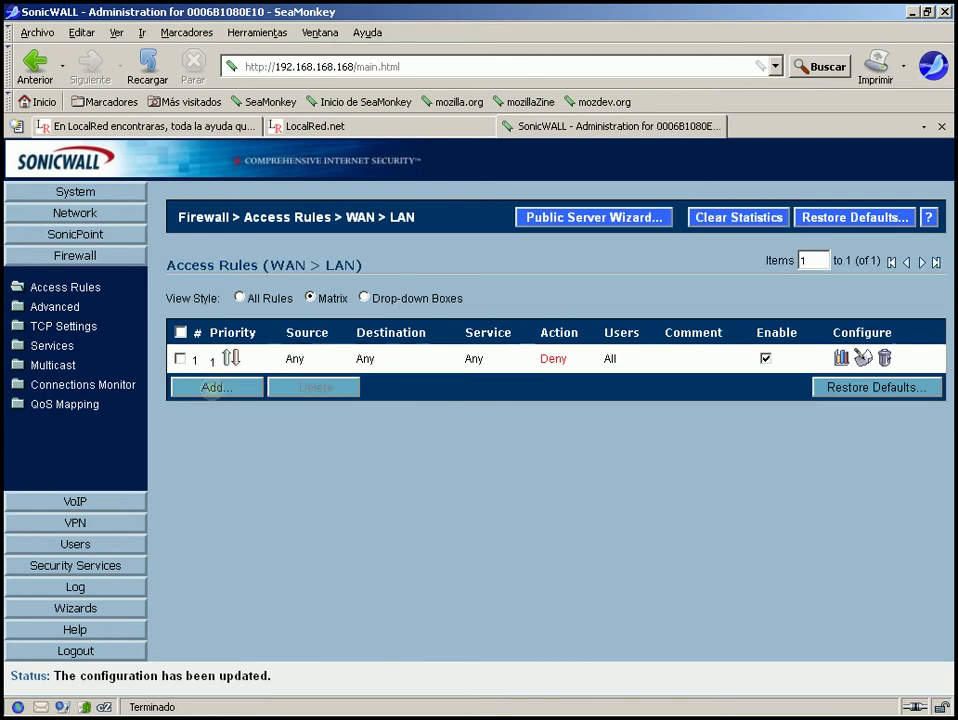
pyautogui.click(213, 388)
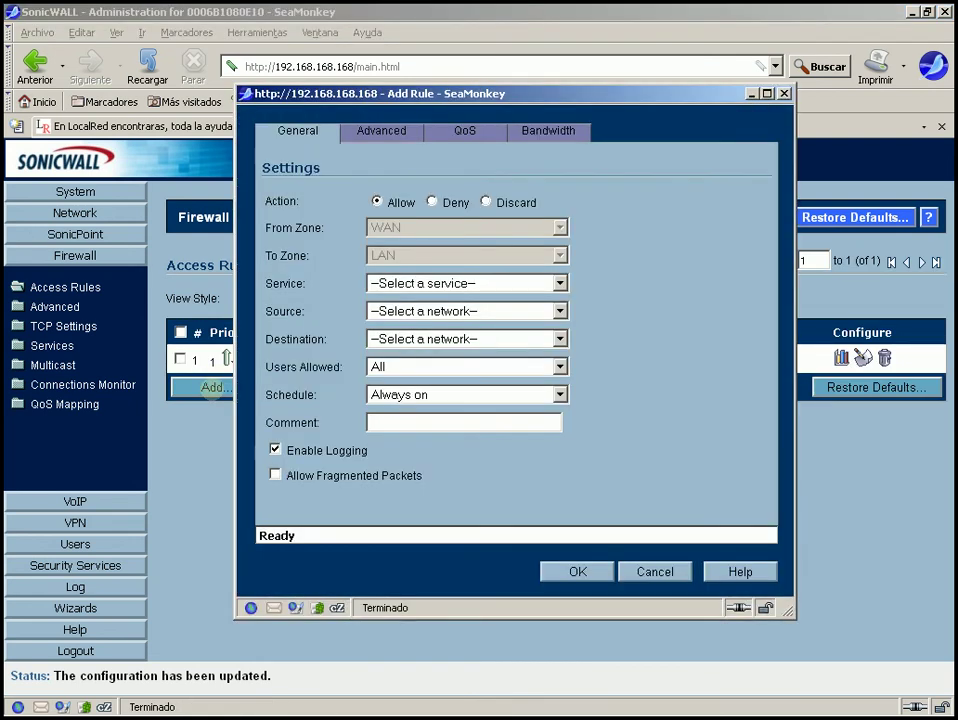
# Enable outbound bandwidth management on the new rule, leaving guaranteed and maximum at 0.000%.
pyautogui.click(543, 126)
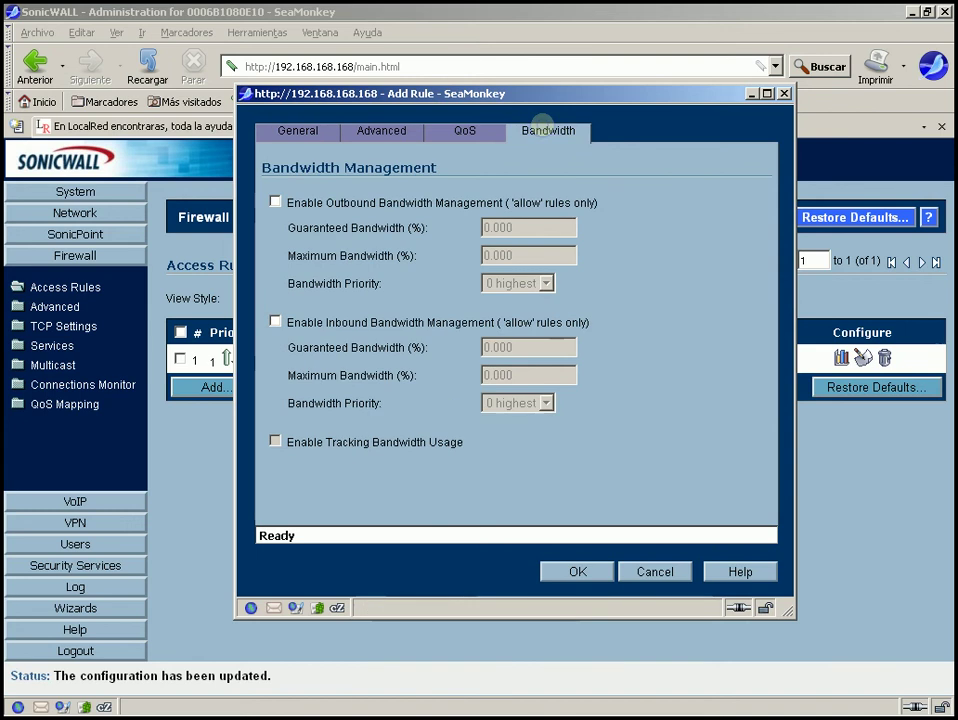
pyautogui.click(474, 133)
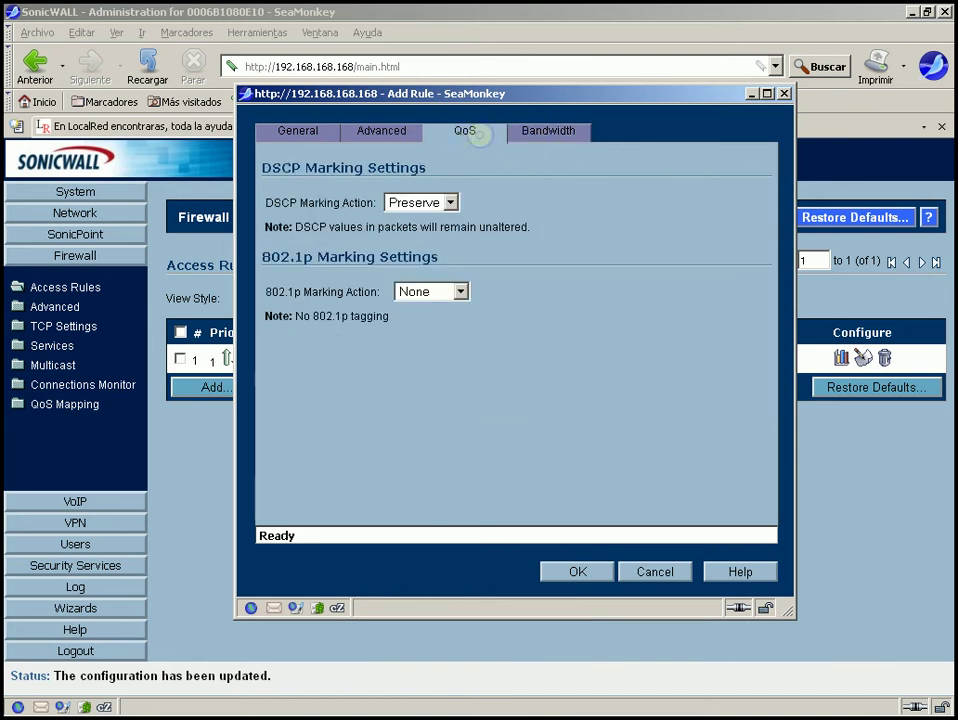
pyautogui.click(548, 131)
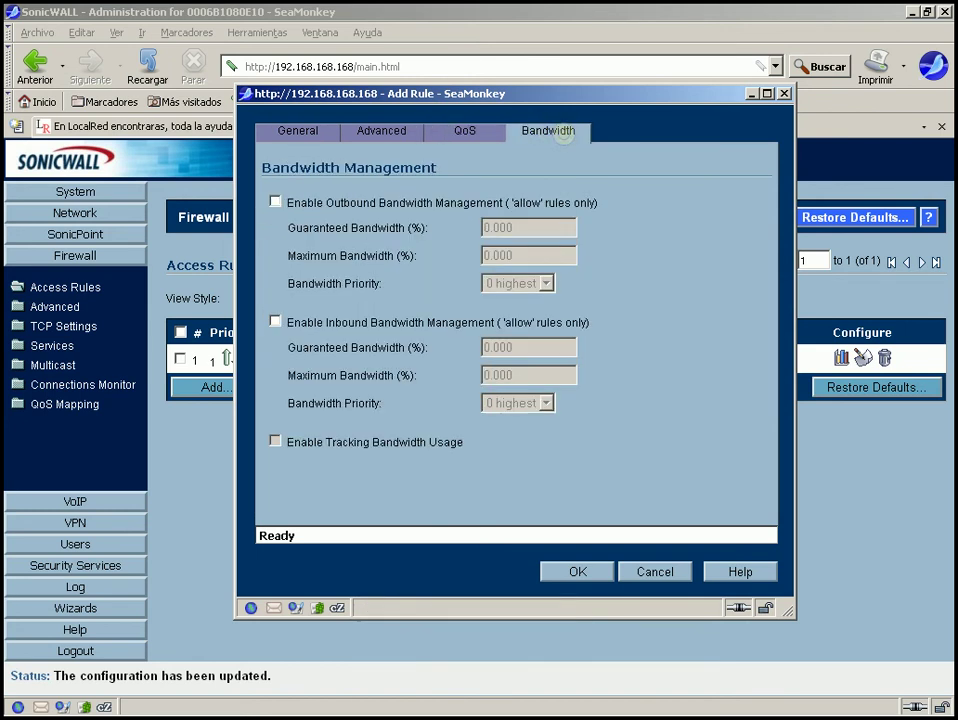
pyautogui.click(275, 202)
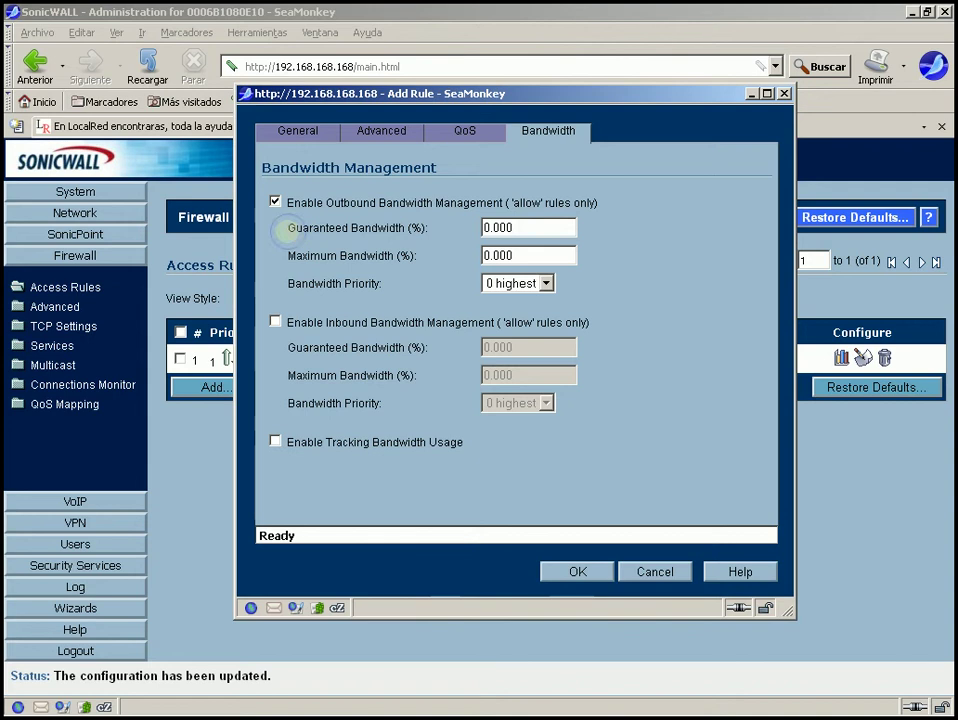
# Review the Guaranteed Bandwidth and Bandwidth Priority settings and list priority levels 0 through 7.
pyautogui.moveTo(285, 227); pyautogui.dragTo(426, 227)
pyautogui.click(465, 279)
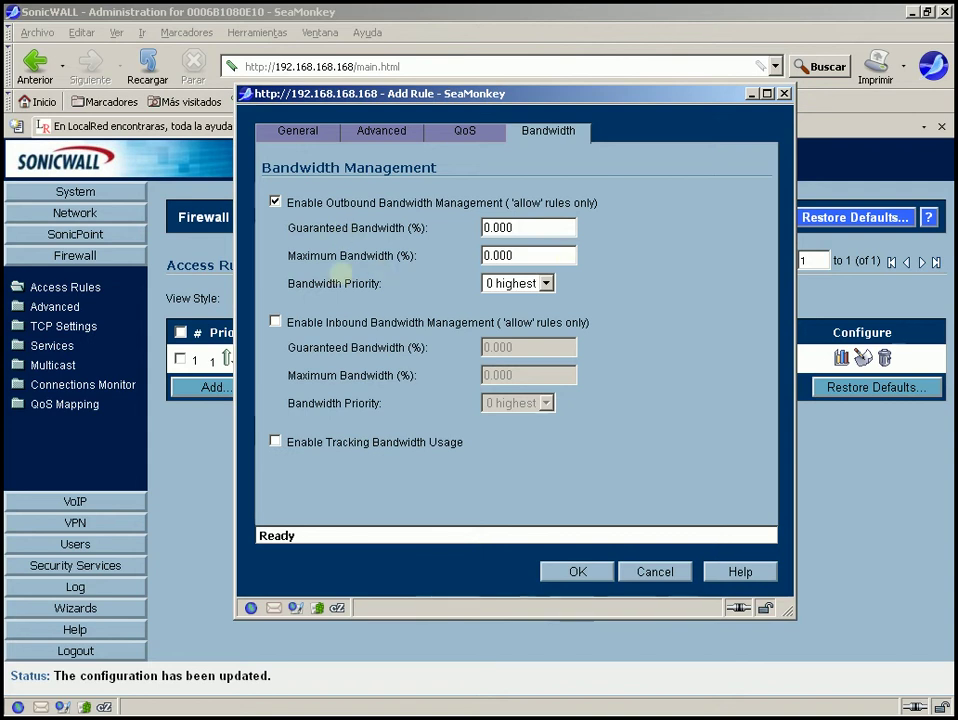
pyautogui.moveTo(289, 284); pyautogui.dragTo(408, 283)
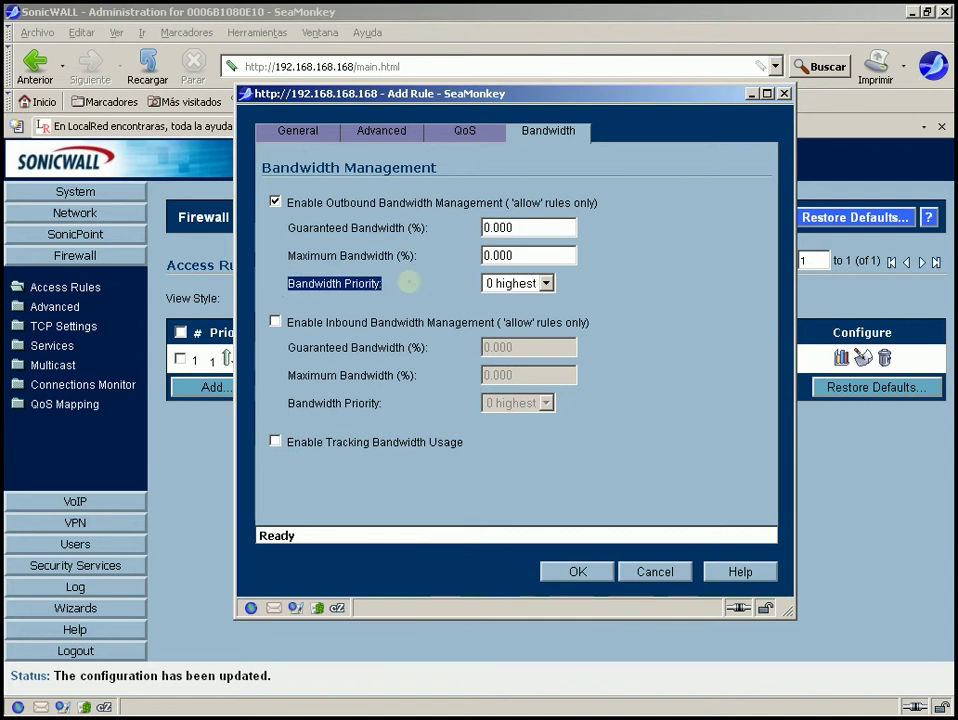
pyautogui.click(546, 283)
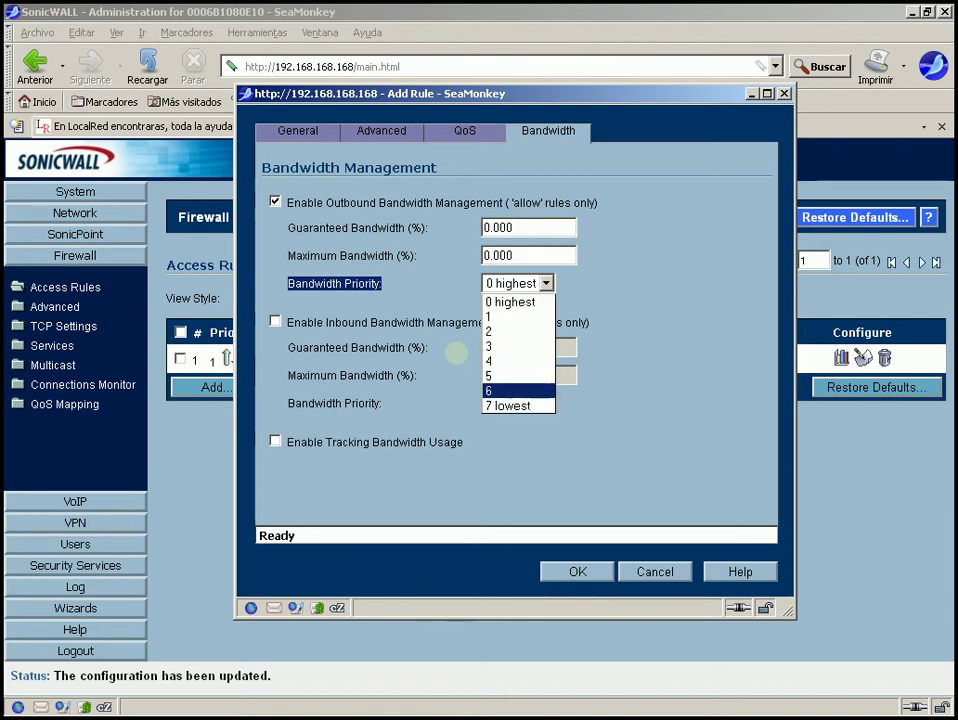
# Leave bandwidth priority at 0 highest, discard the new rule, and open the QoS Mapping table.
pyautogui.click(455, 353)
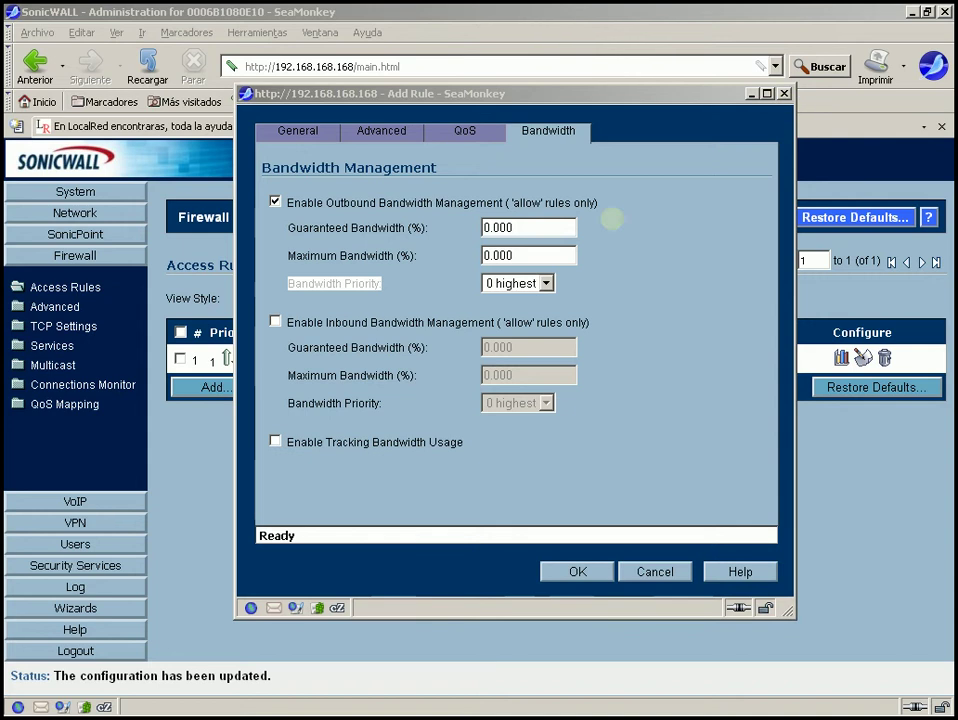
pyautogui.click(528, 284)
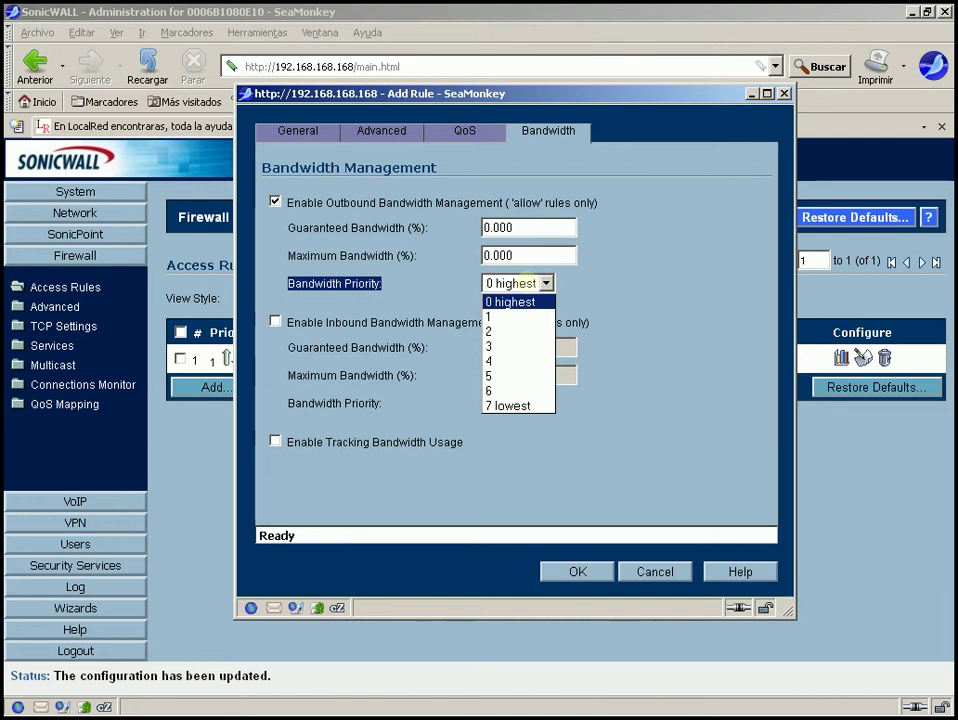
pyautogui.click(521, 283)
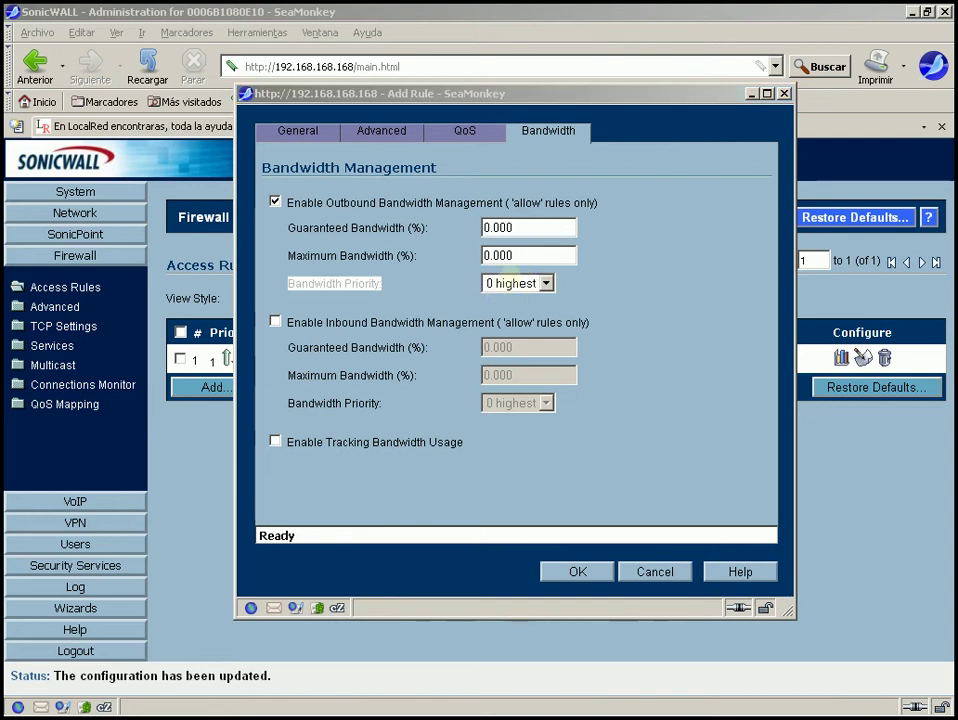
pyautogui.click(513, 282)
pyautogui.click(495, 298)
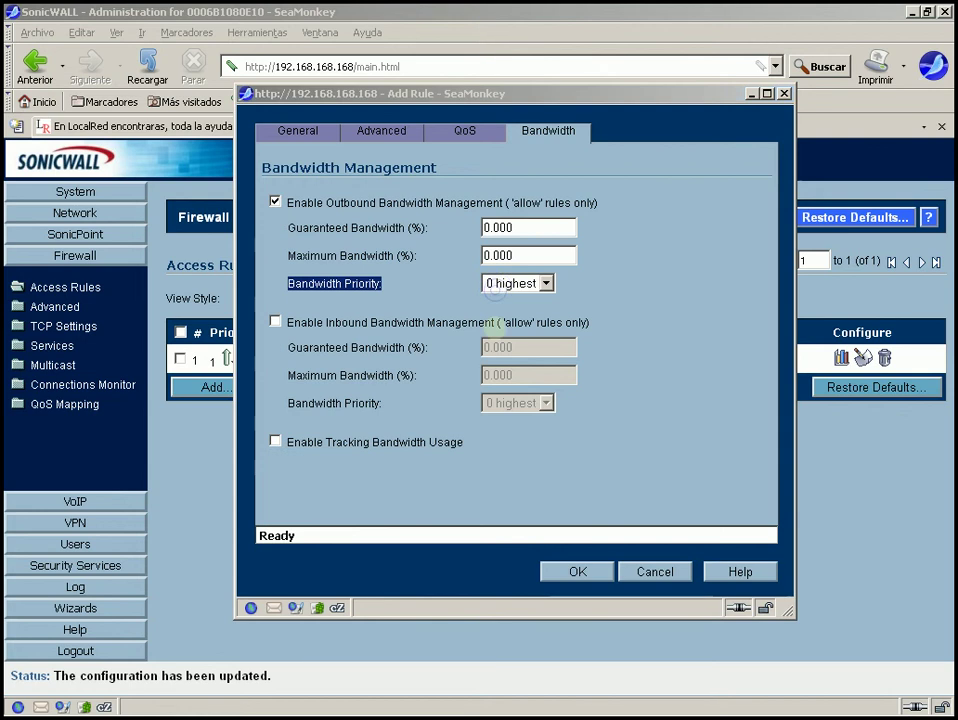
pyautogui.click(504, 283)
pyautogui.click(510, 301)
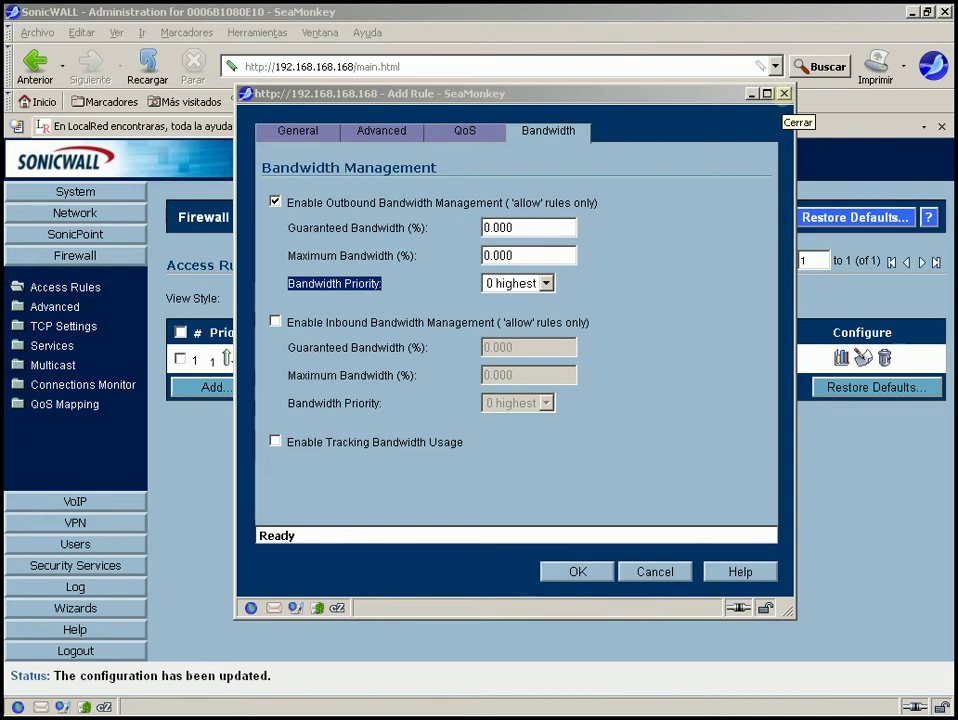
pyautogui.click(784, 93)
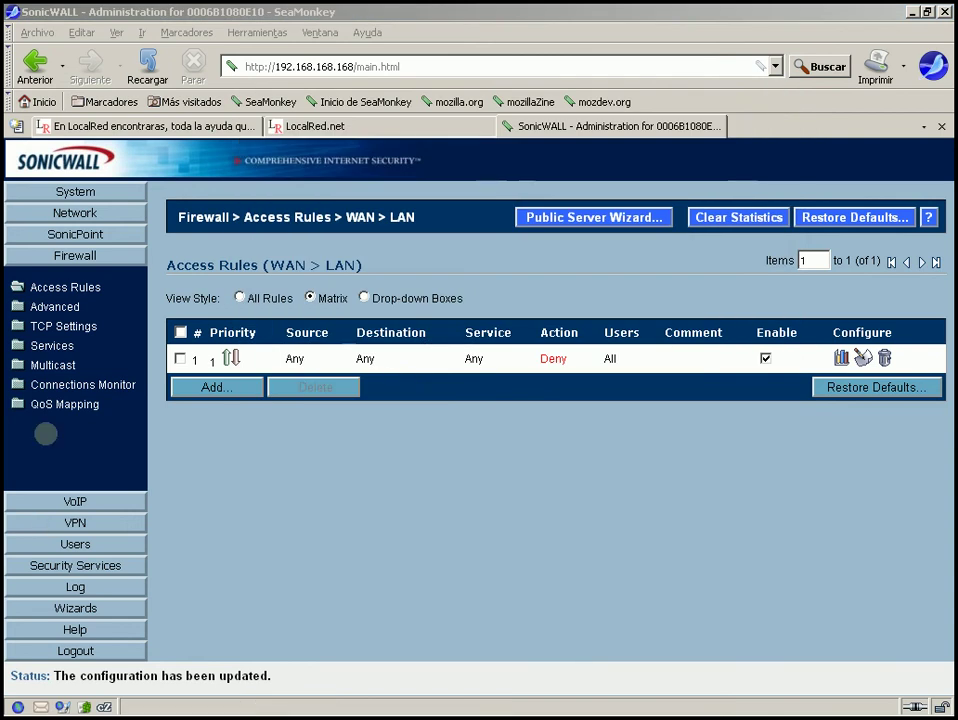
pyautogui.click(60, 404)
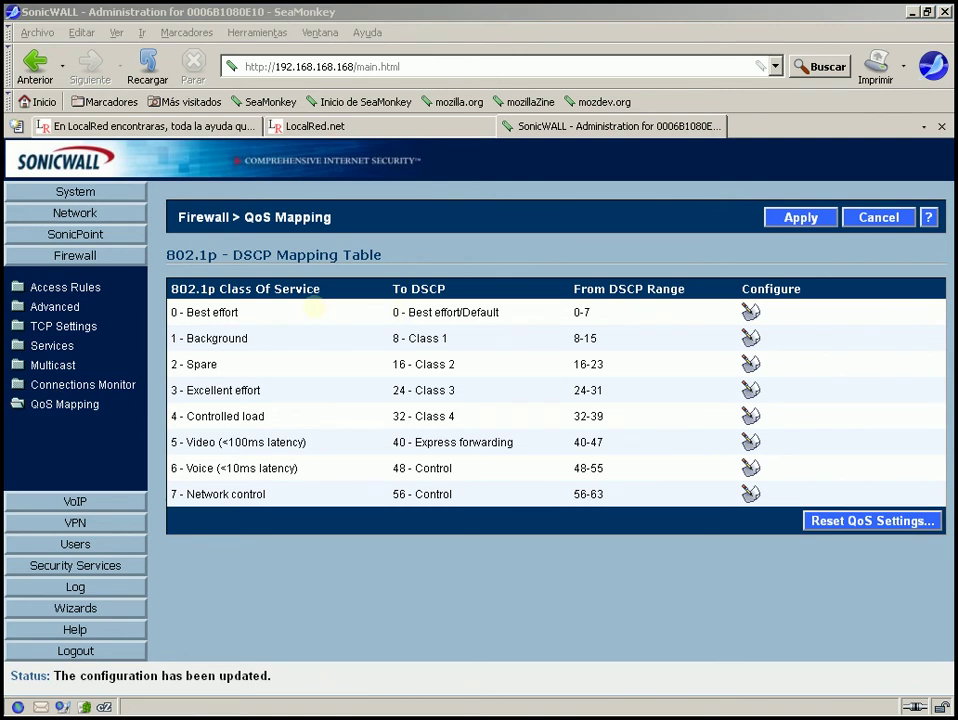
pyautogui.doubleClick(207, 288)
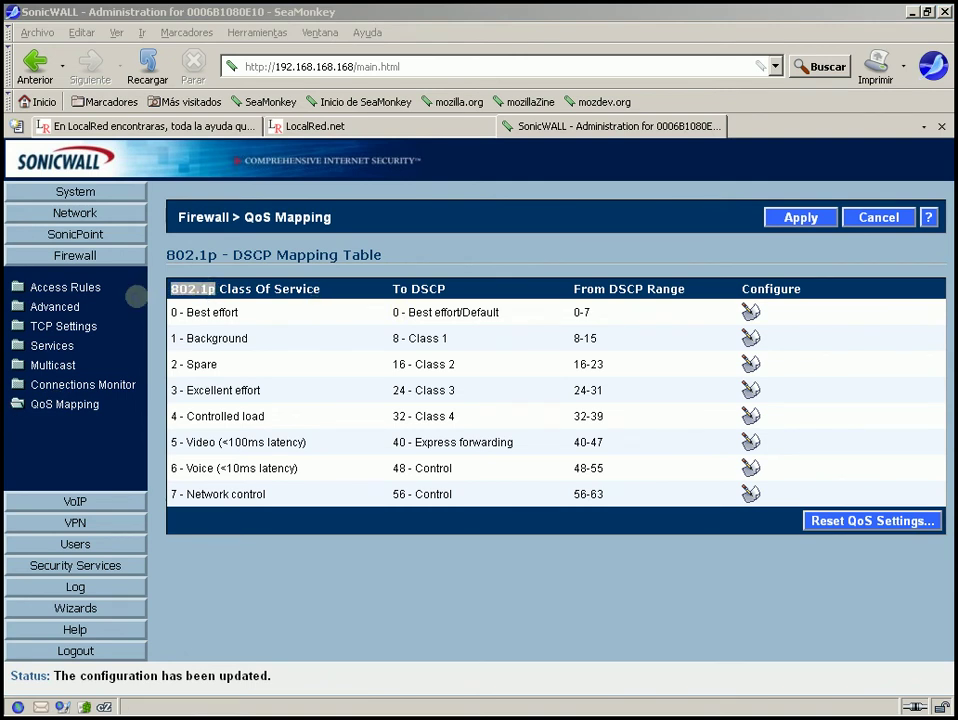
pyautogui.tripleClick(240, 289)
pyautogui.click(240, 306)
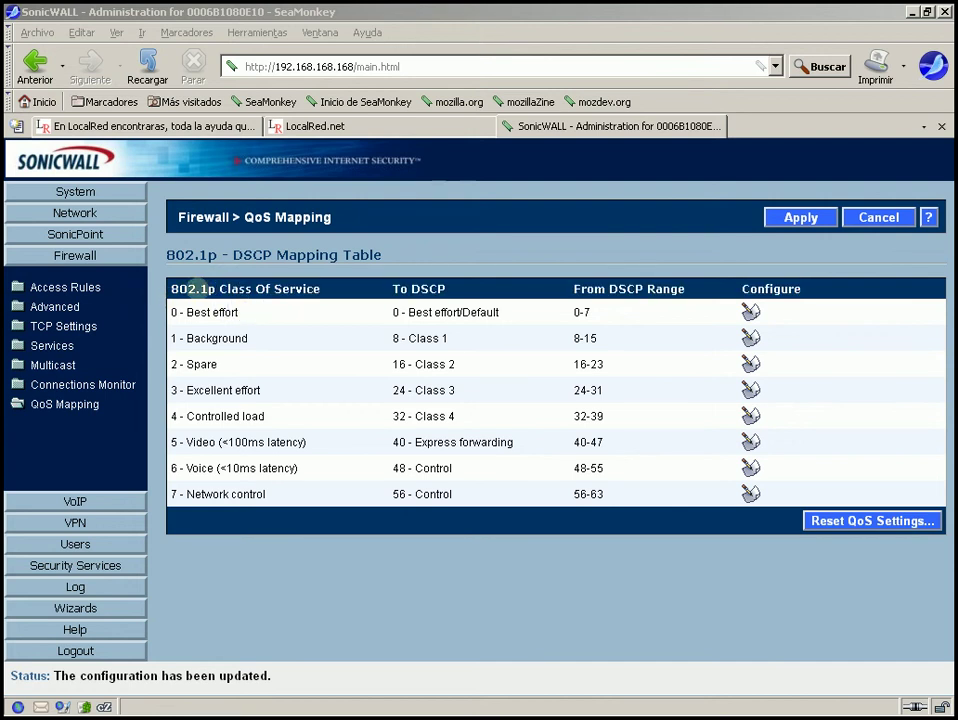
pyautogui.moveTo(172, 312); pyautogui.dragTo(234, 312)
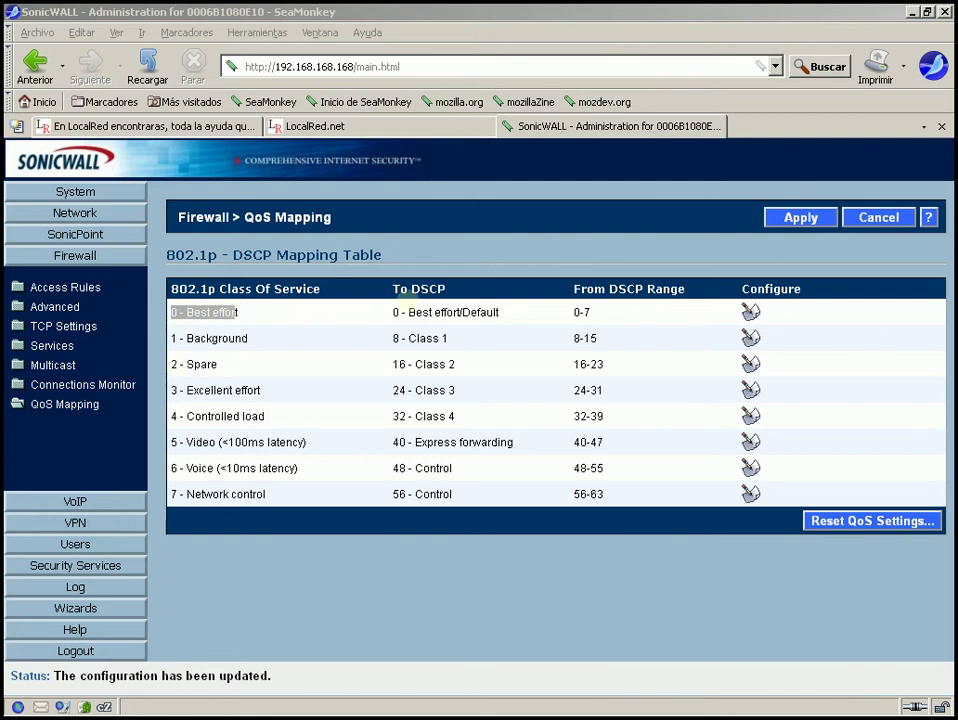
pyautogui.moveTo(387, 310); pyautogui.dragTo(550, 311)
pyautogui.click(550, 311)
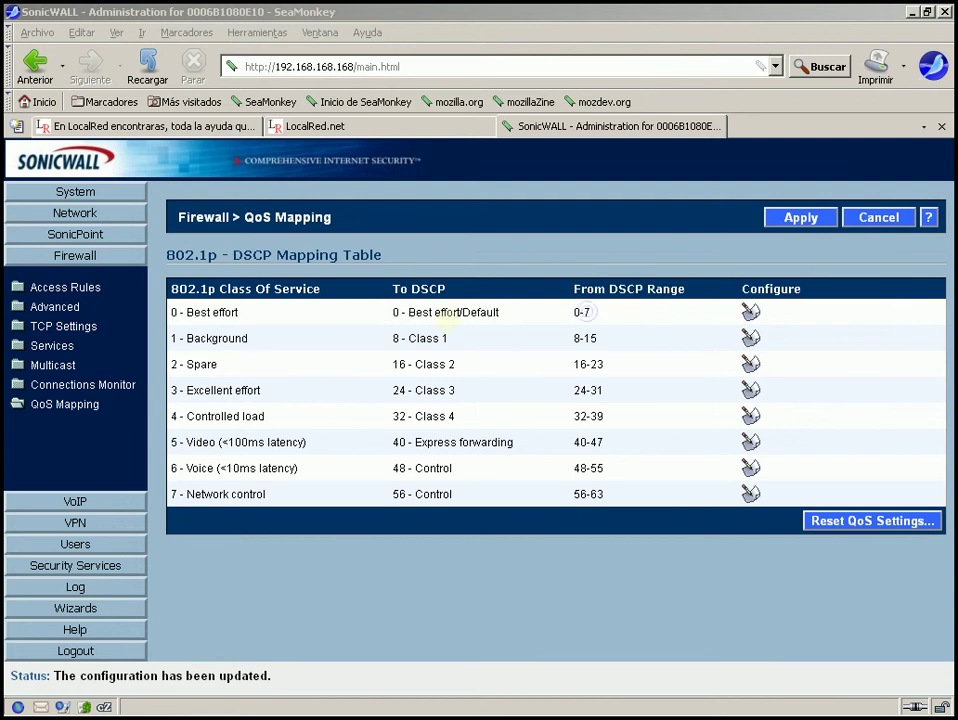
pyautogui.moveTo(393, 312); pyautogui.dragTo(614, 434)
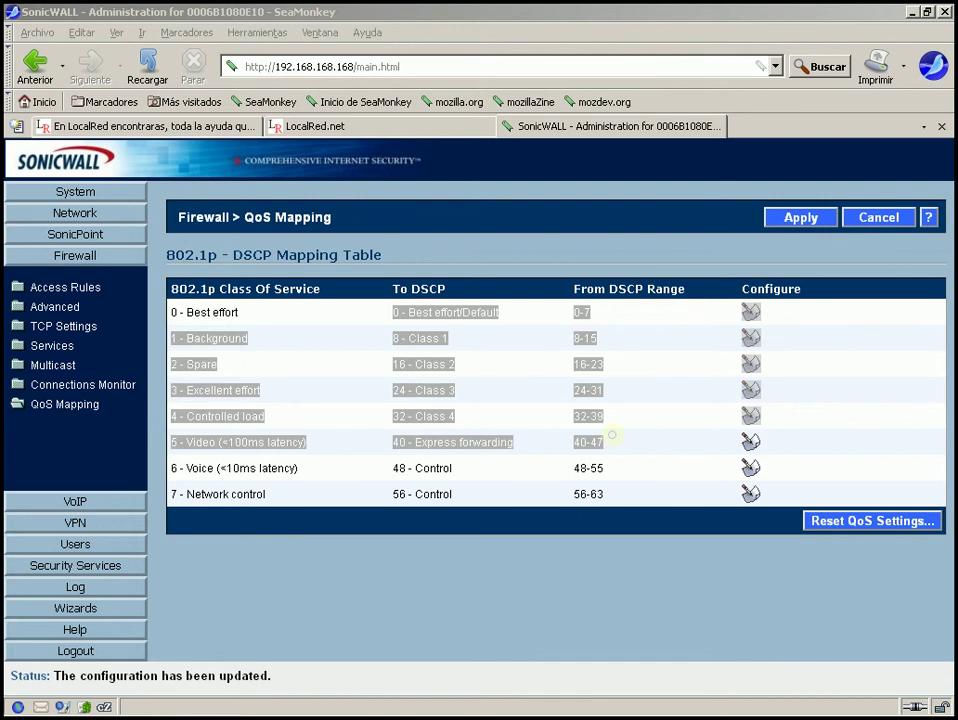
pyautogui.click(548, 498)
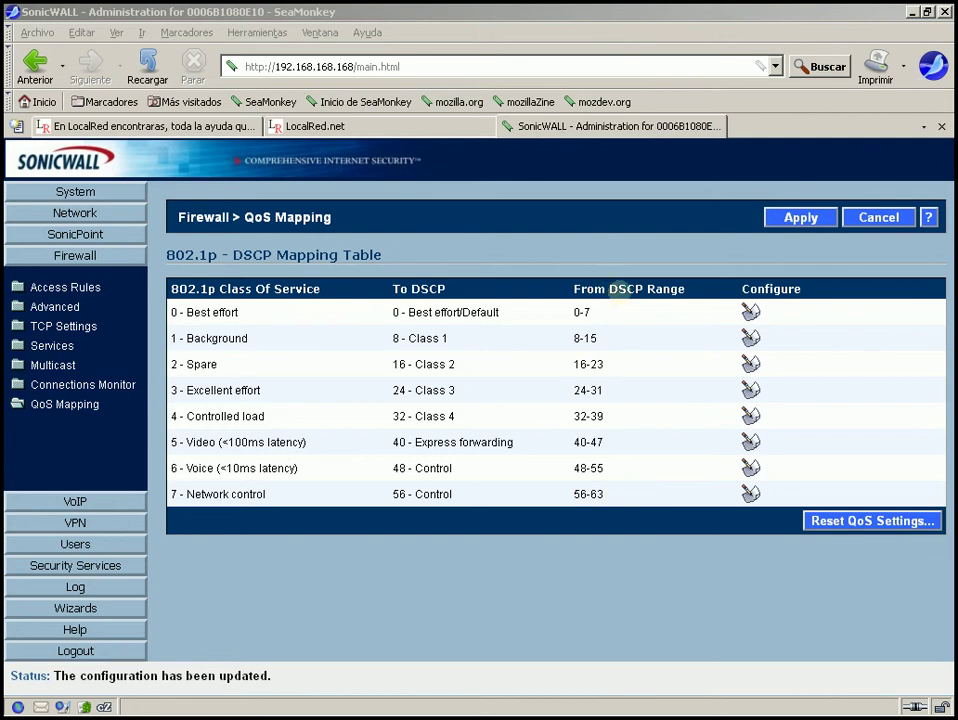
pyautogui.moveTo(580, 494)
pyautogui.mouseDown()
pyautogui.moveTo(605, 493)
pyautogui.moveTo(566, 492)
pyautogui.mouseUp()
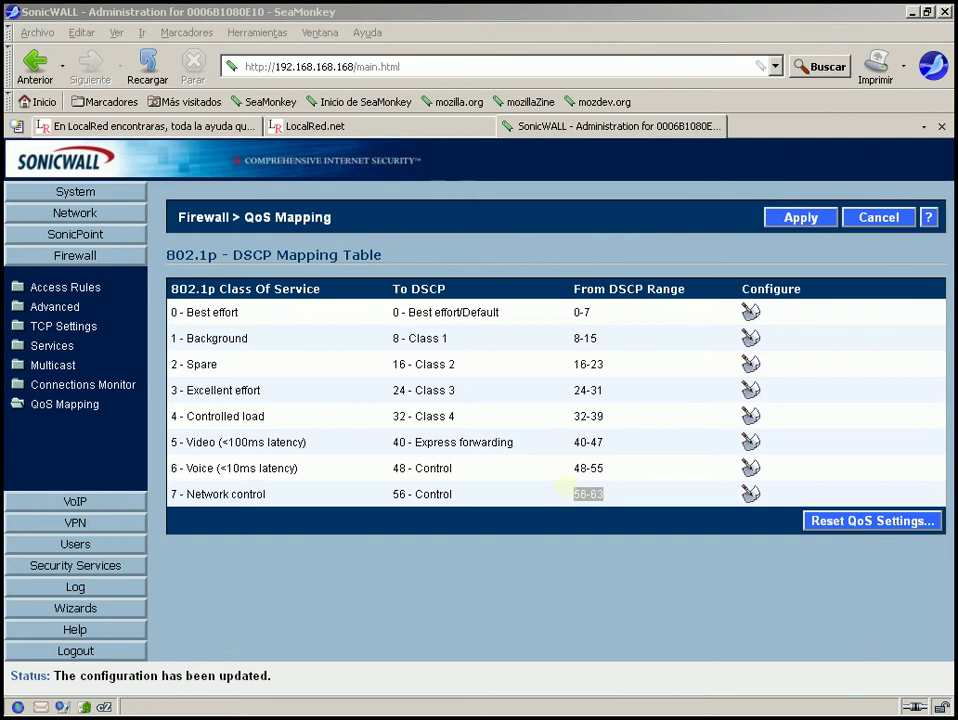
pyautogui.click(663, 400)
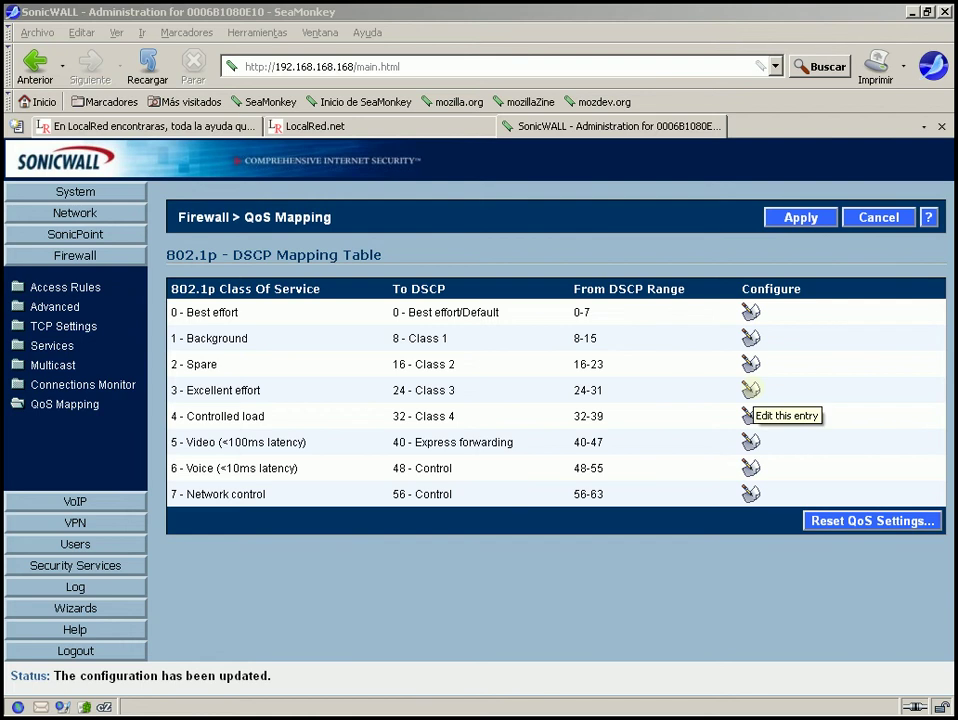
# Open and cancel the 3 - Excellent effort mapping, then go to Firewall Access Rules.
pyautogui.click(751, 390)
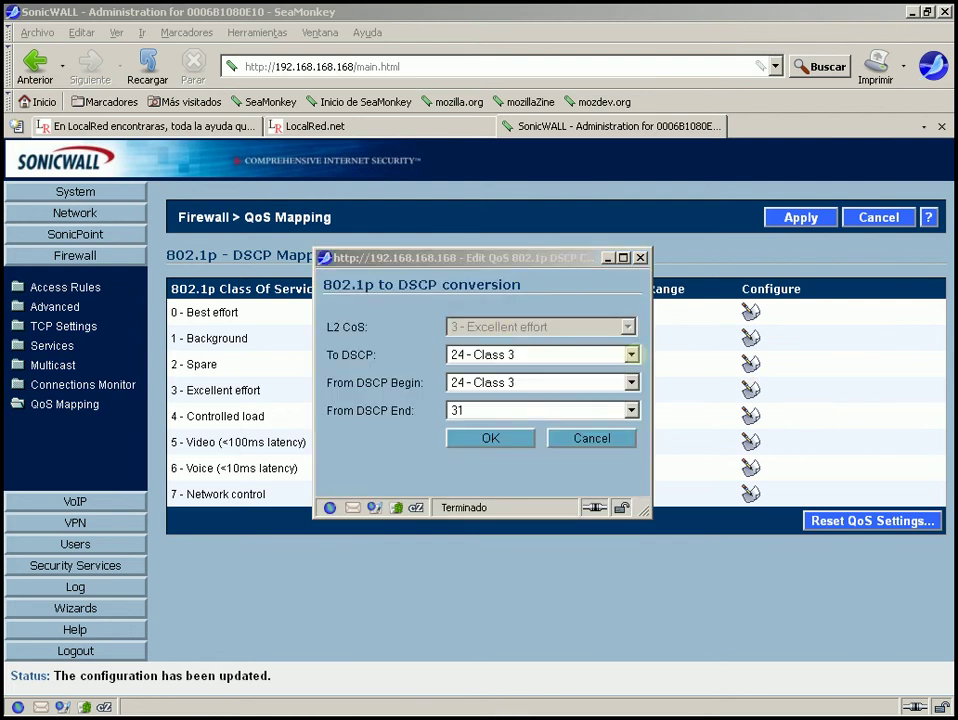
pyautogui.click(640, 257)
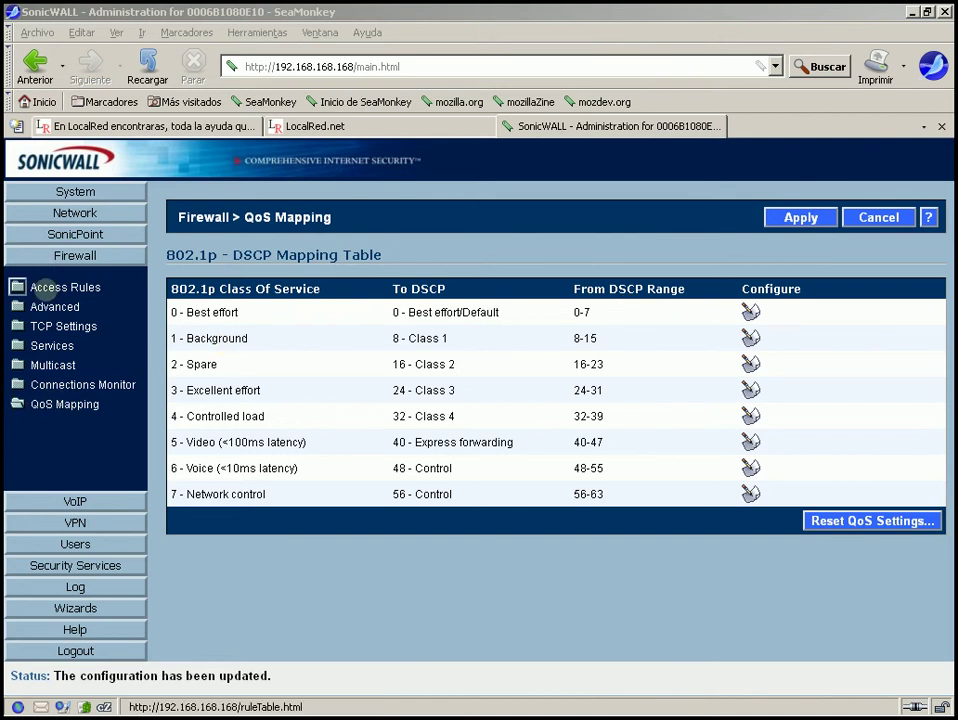
pyautogui.click(38, 287)
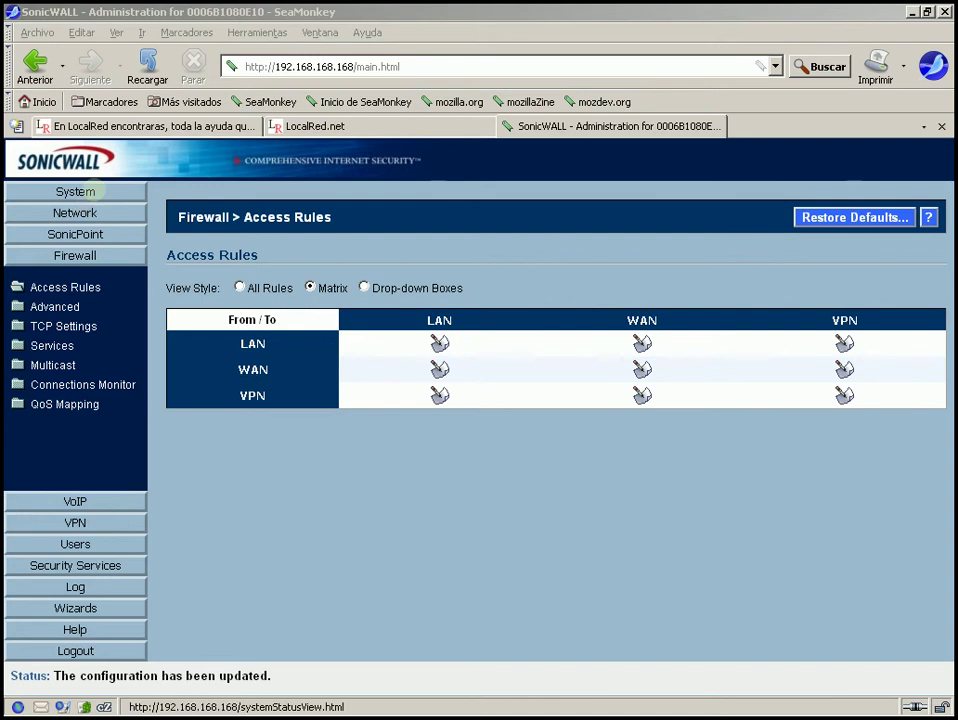
# Navigate to System > Settings > Administration.
pyautogui.click(88, 191)
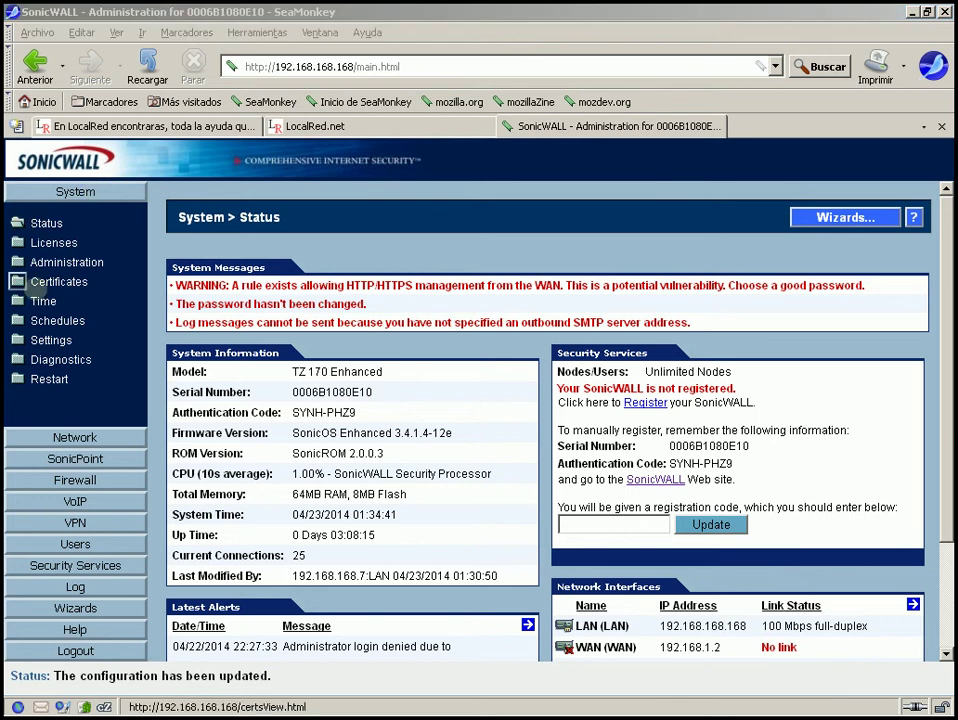
pyautogui.click(19, 341)
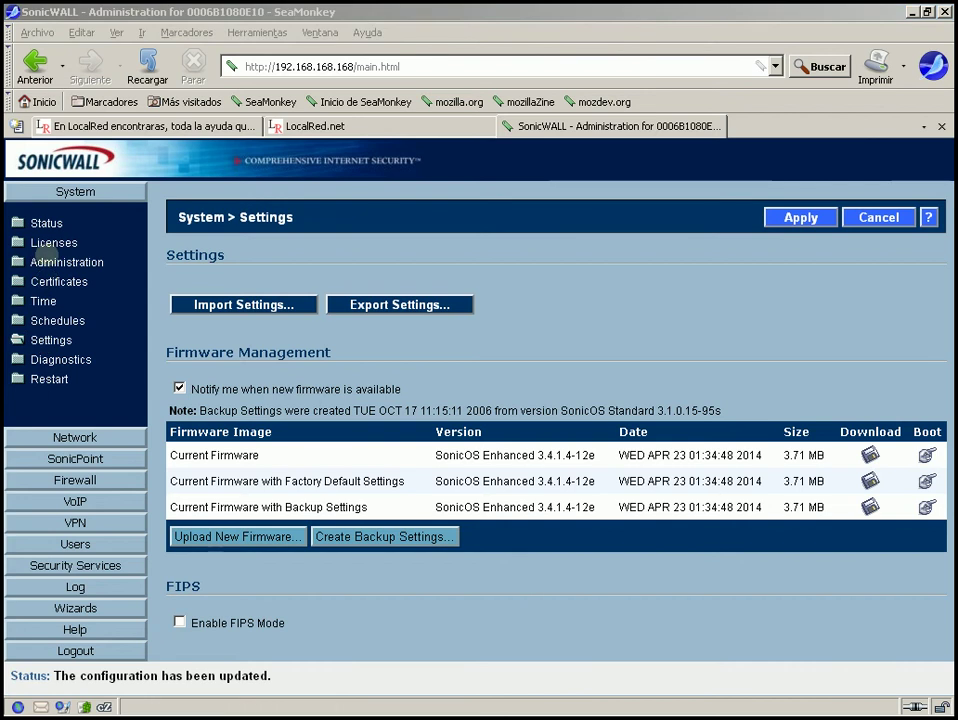
pyautogui.click(45, 260)
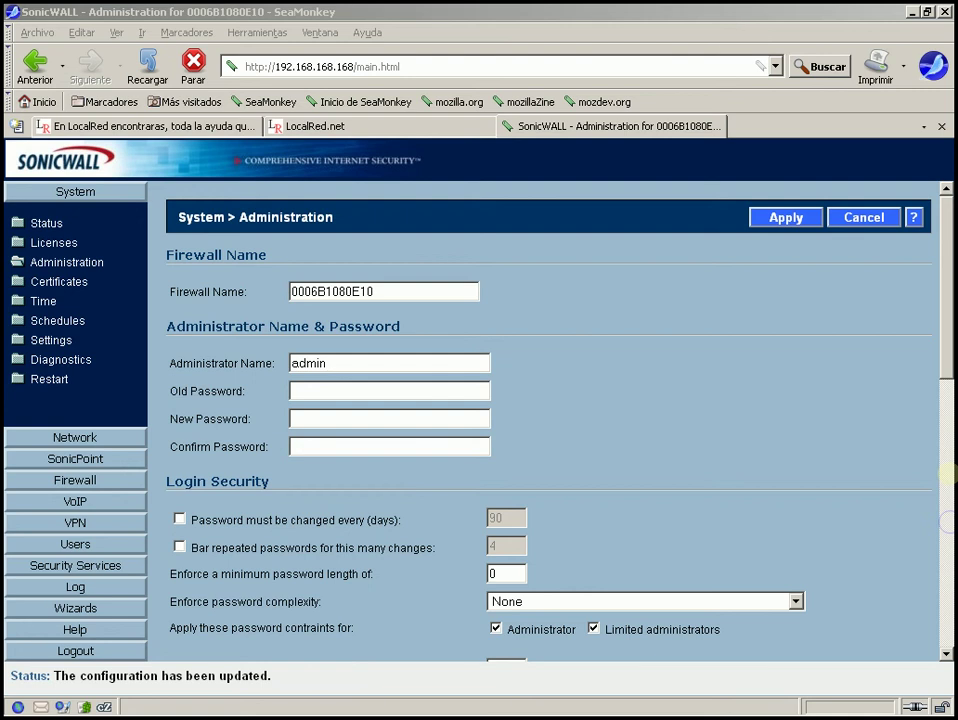
# Scroll to Web Management Settings and review HTTP port 80 and HTTPS port 8443.
pyautogui.click(945, 522)
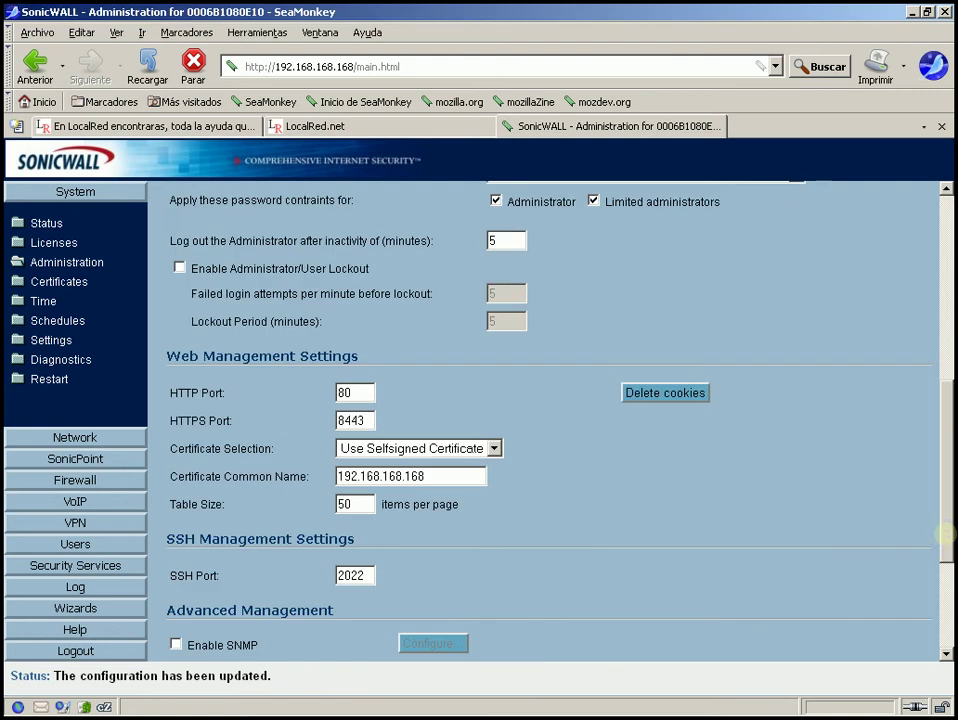
pyautogui.click(948, 594)
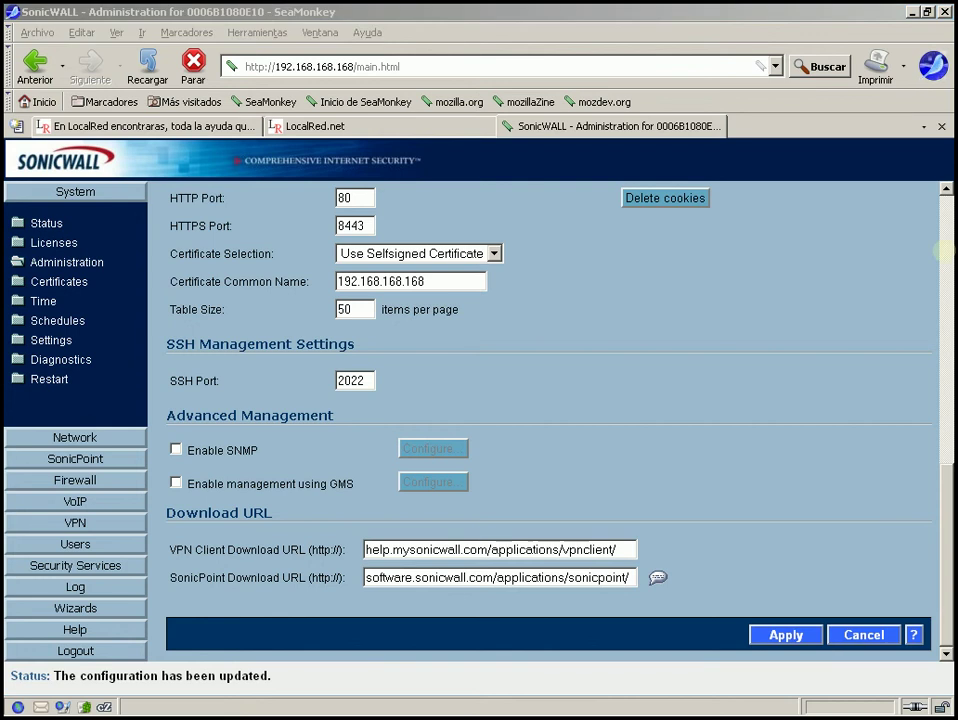
pyautogui.click(944, 252)
pyautogui.click(944, 252)
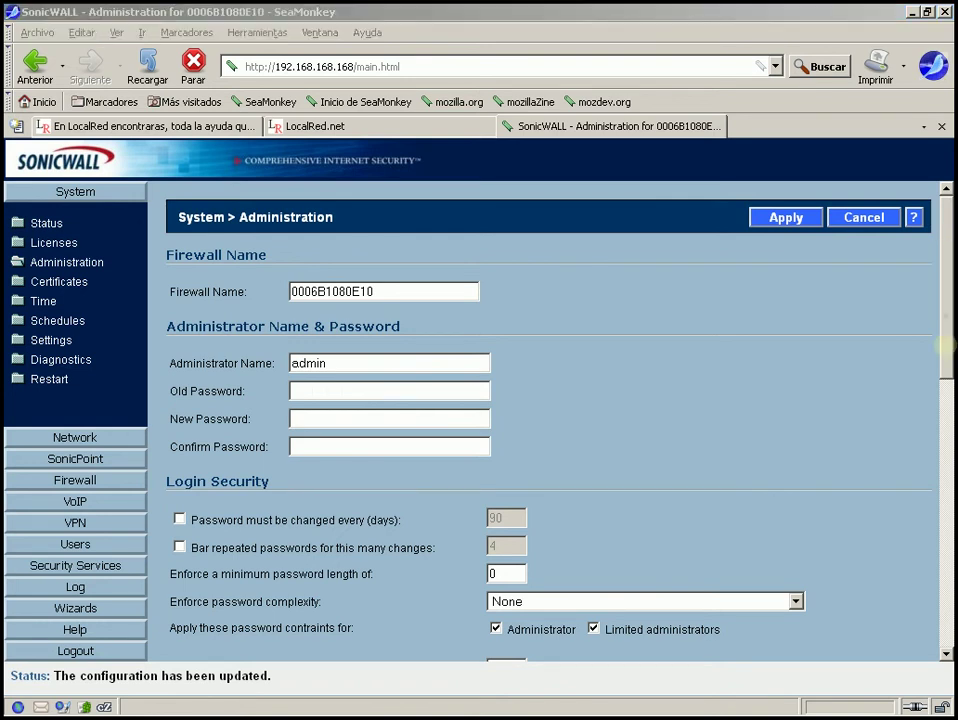
pyautogui.moveTo(944, 345); pyautogui.dragTo(944, 424)
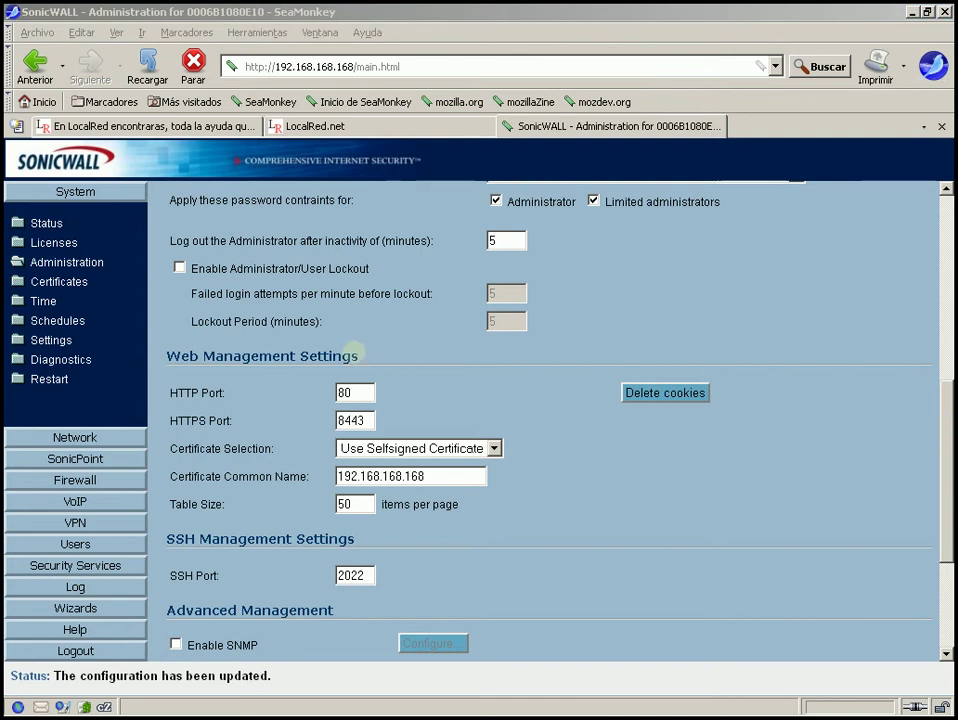
pyautogui.tripleClick(355, 358)
pyautogui.tripleClick(301, 403)
pyautogui.moveTo(301, 403); pyautogui.dragTo(236, 420)
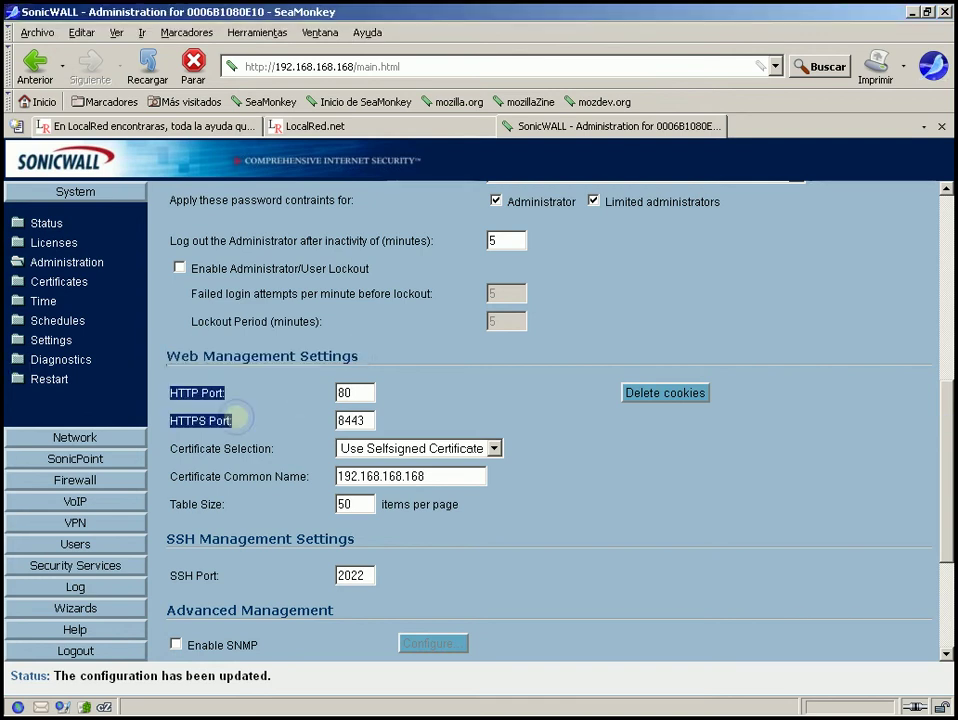
pyautogui.click(240, 418)
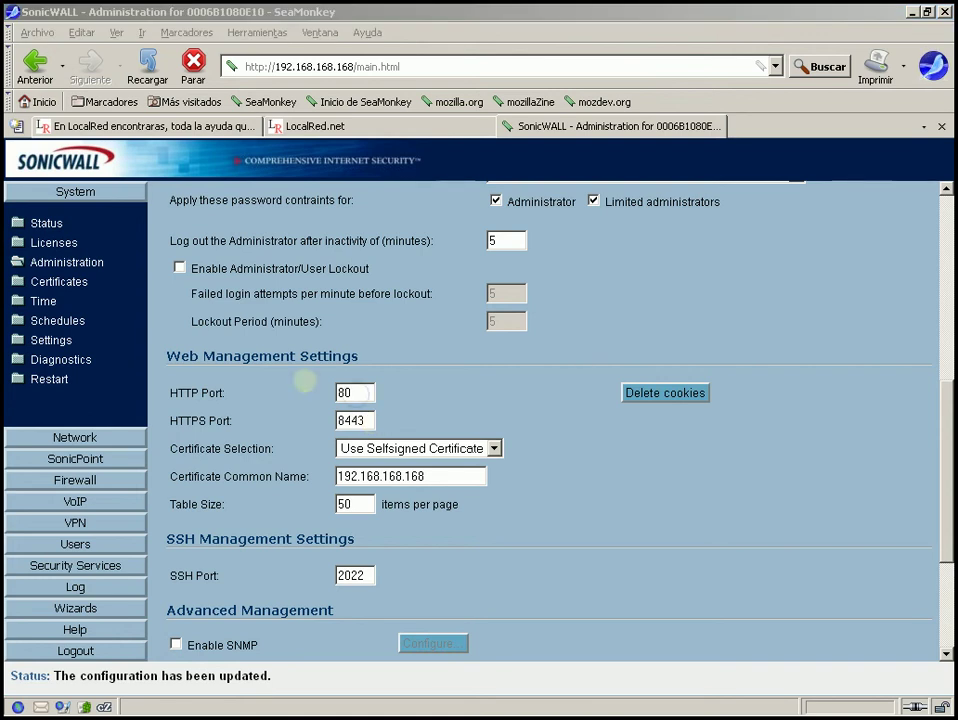
pyautogui.click(355, 393)
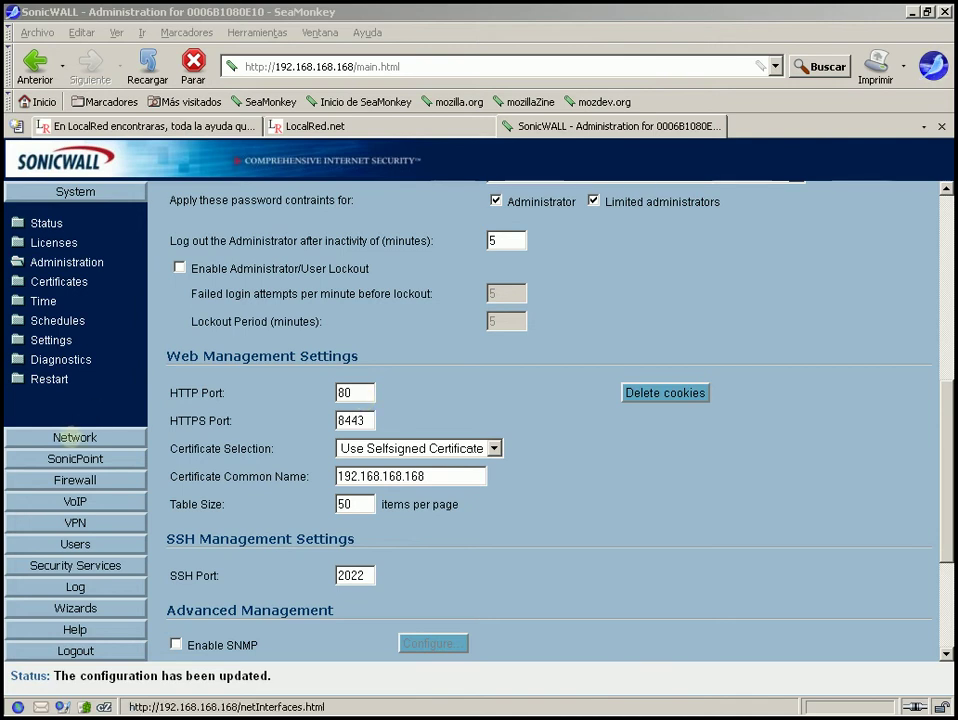
# Open the WAN interface settings, toggle HTTP management and redirect options, then close without saving.
pyautogui.click(73, 437)
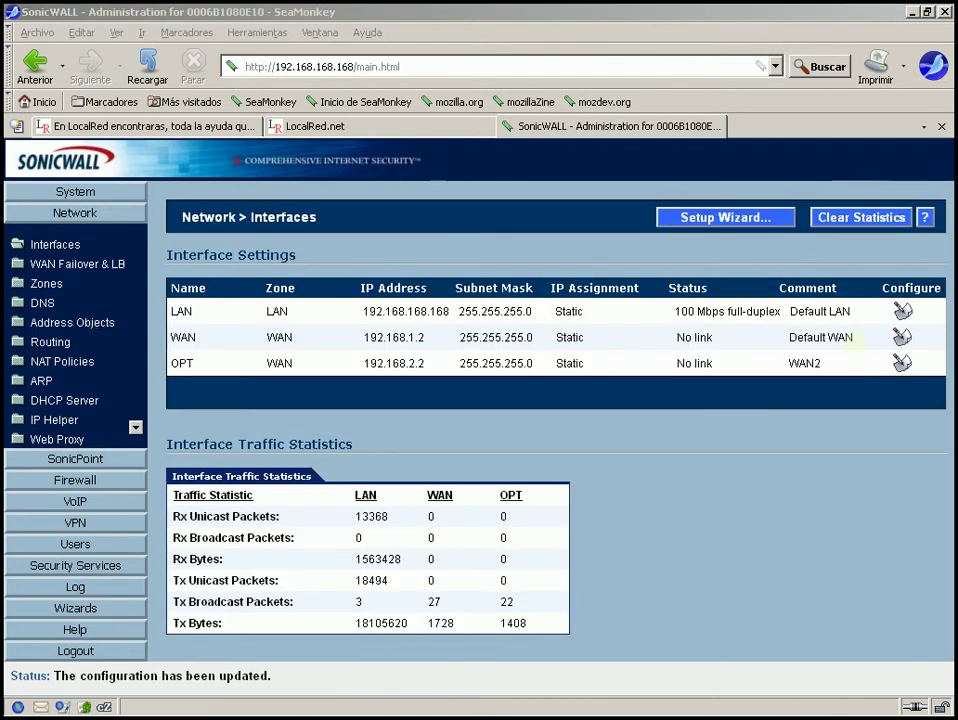
pyautogui.click(902, 336)
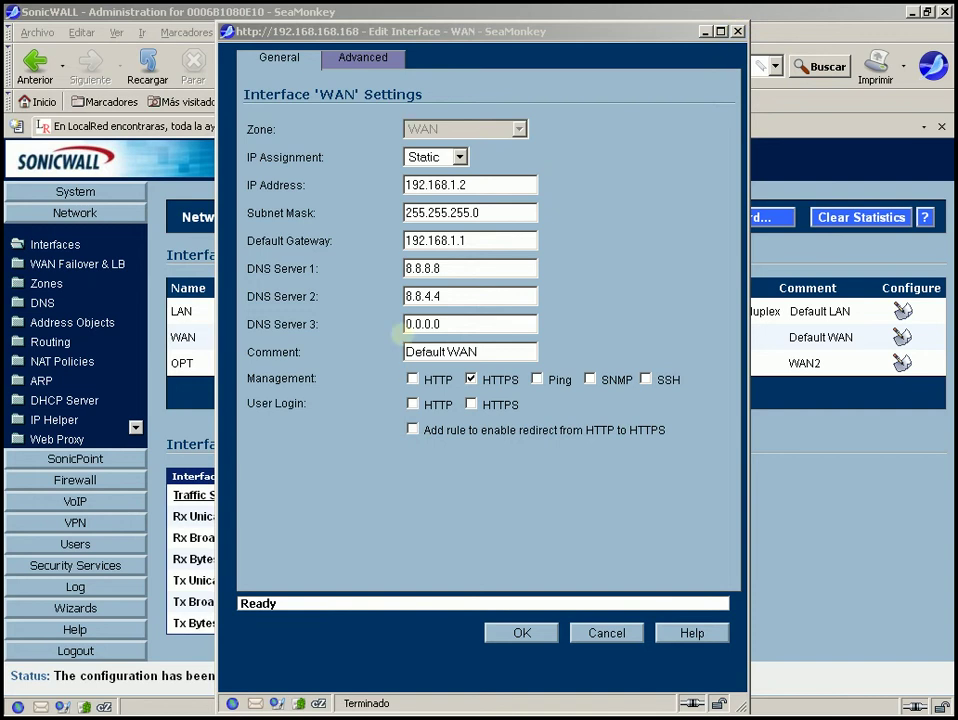
pyautogui.click(412, 378)
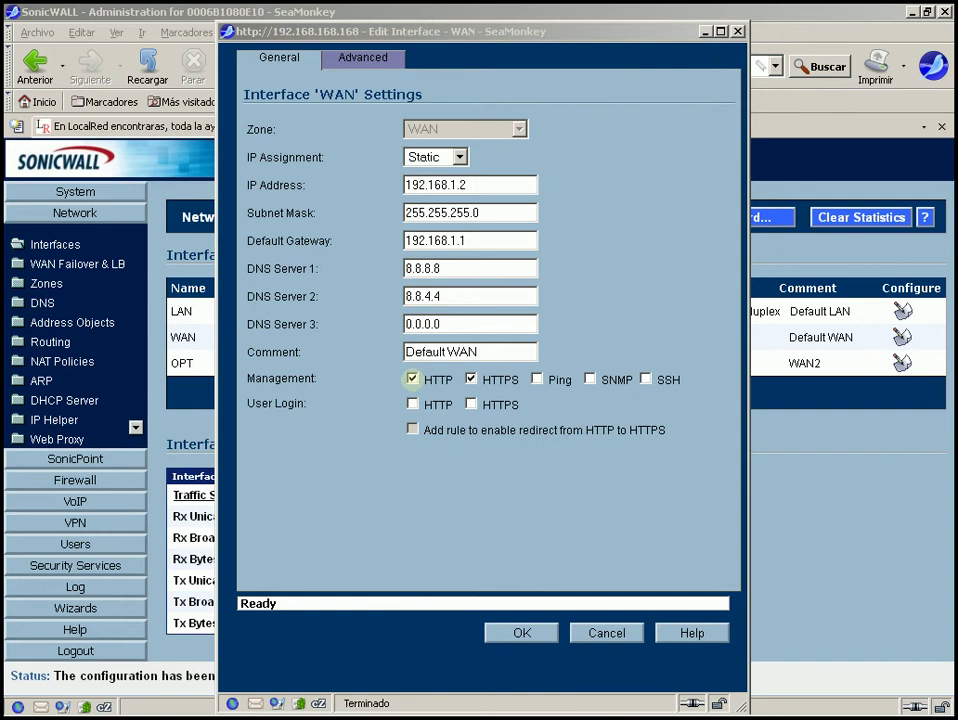
pyautogui.click(412, 378)
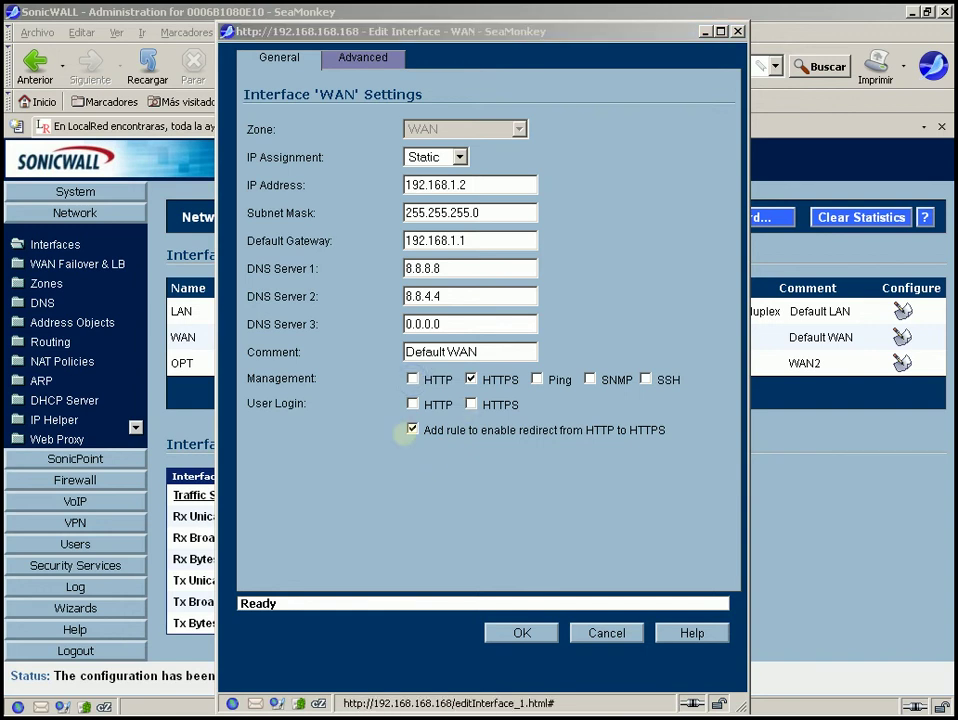
pyautogui.click(412, 429)
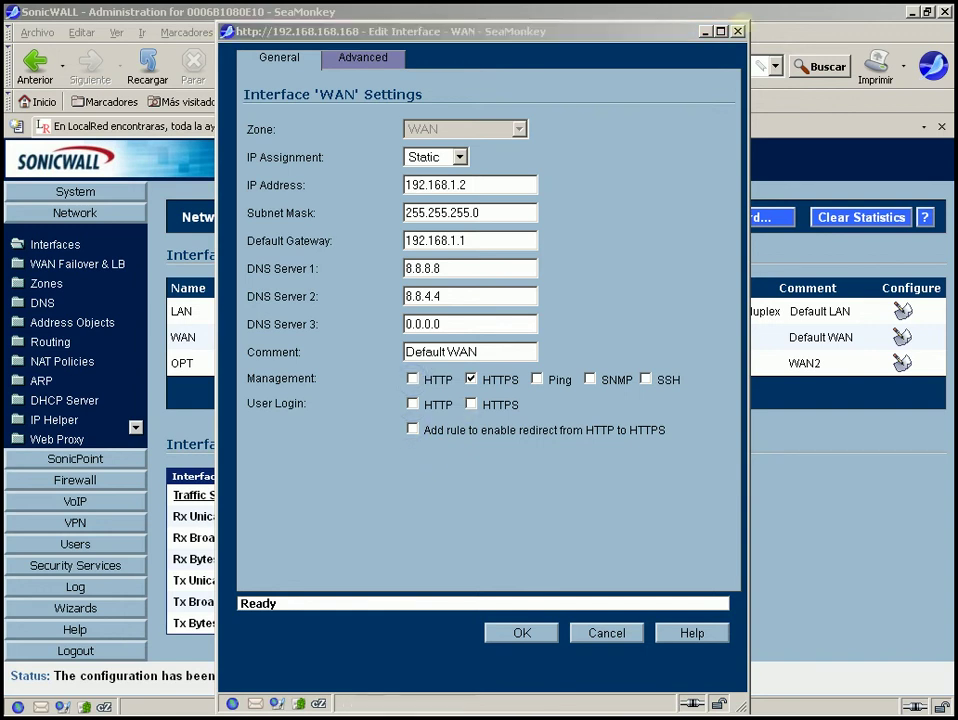
pyautogui.click(737, 31)
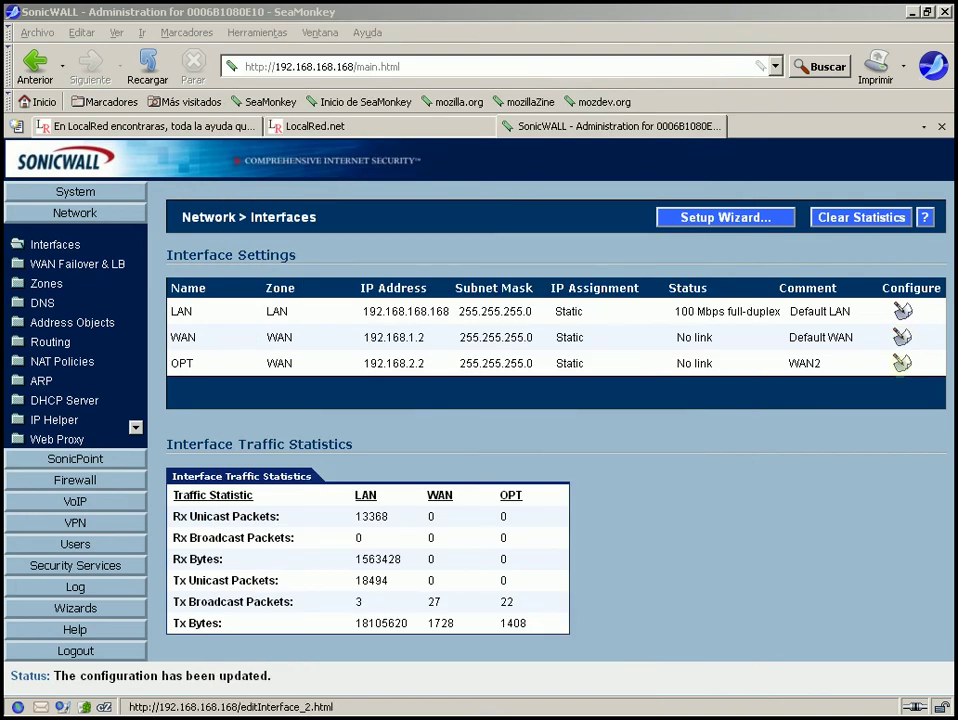
# Open the OPT interface settings and close them without saving.
pyautogui.click(902, 363)
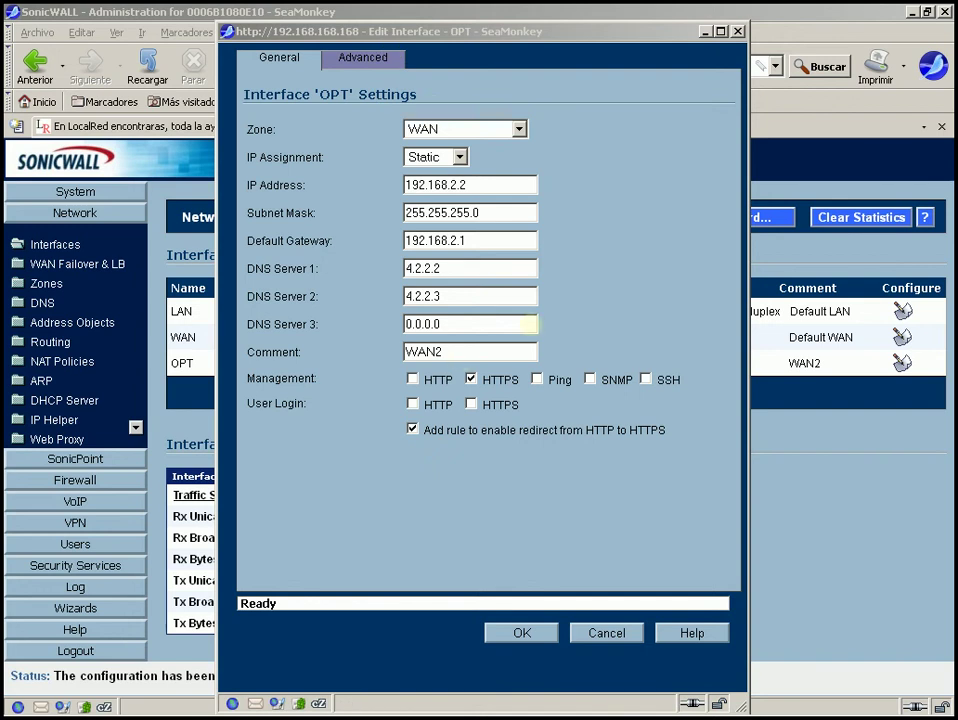
pyautogui.click(534, 31)
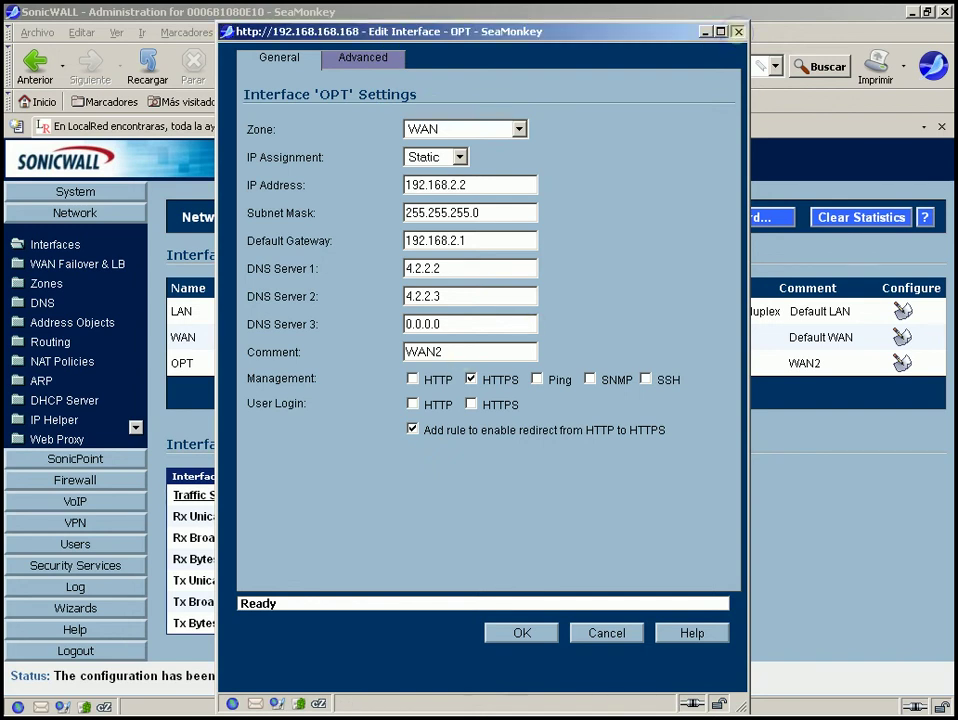
pyautogui.click(738, 31)
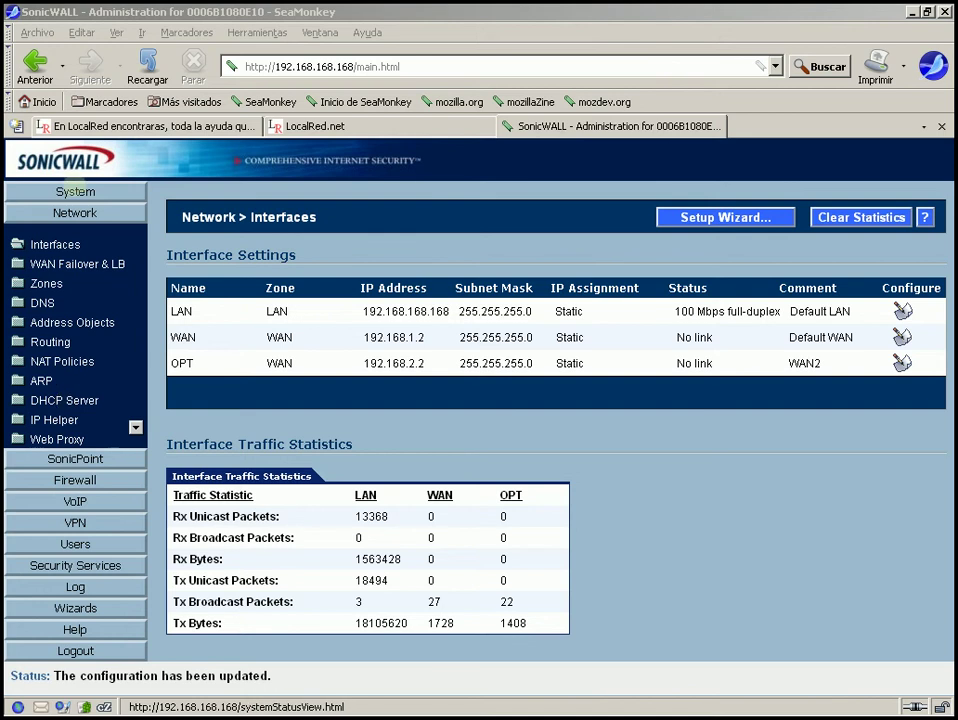
# Look over System Status and Administration's Web Management Settings, then return to the Access Rules matrix.
pyautogui.click(75, 191)
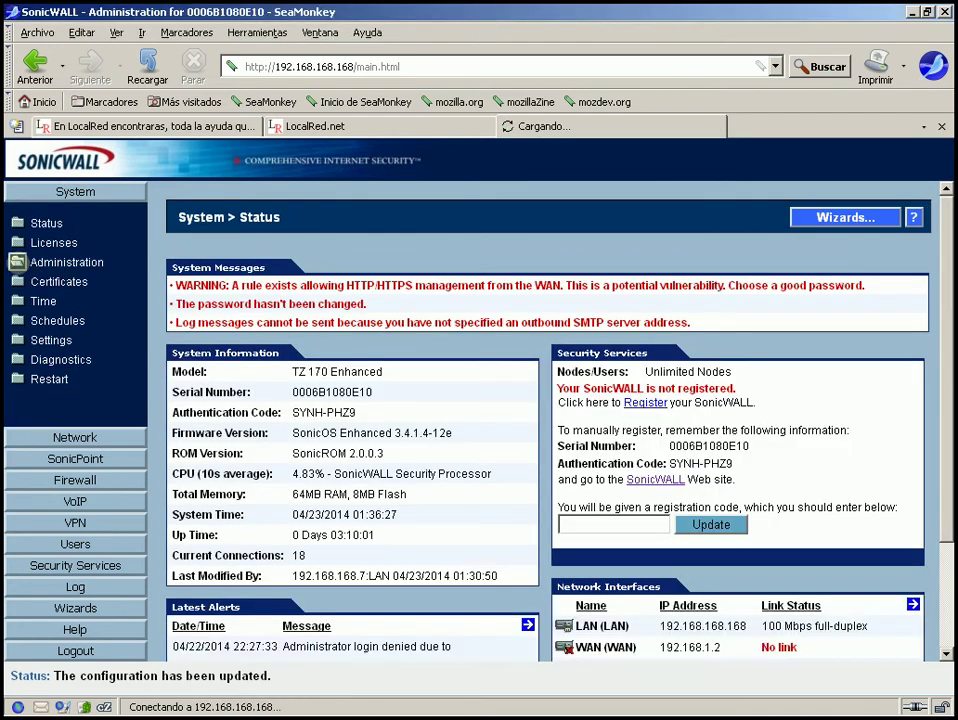
pyautogui.click(20, 262)
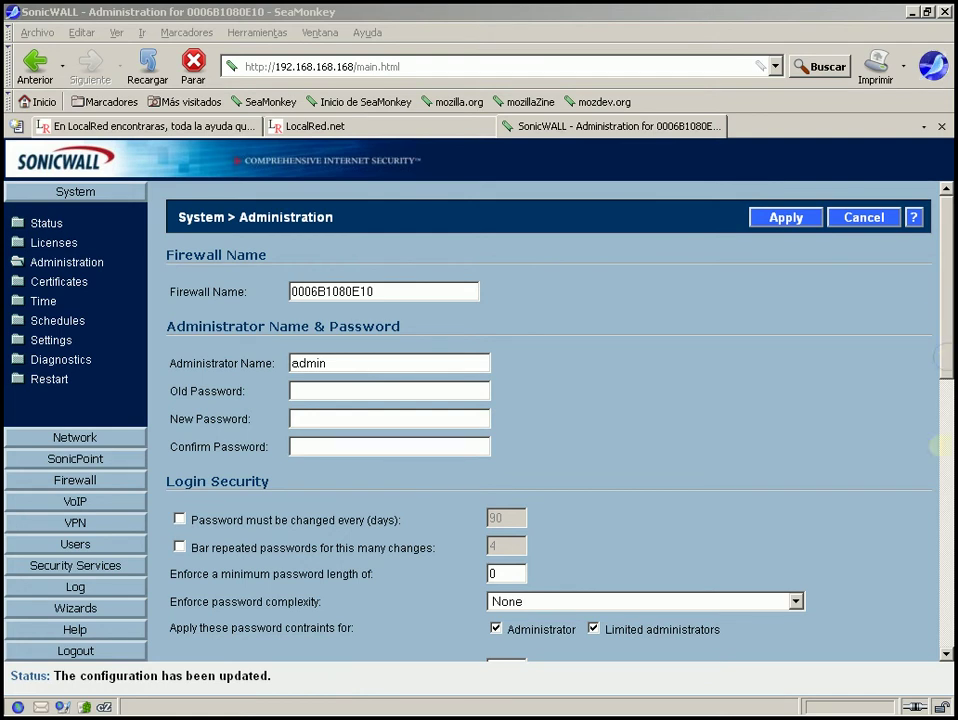
pyautogui.moveTo(944, 357); pyautogui.dragTo(940, 446)
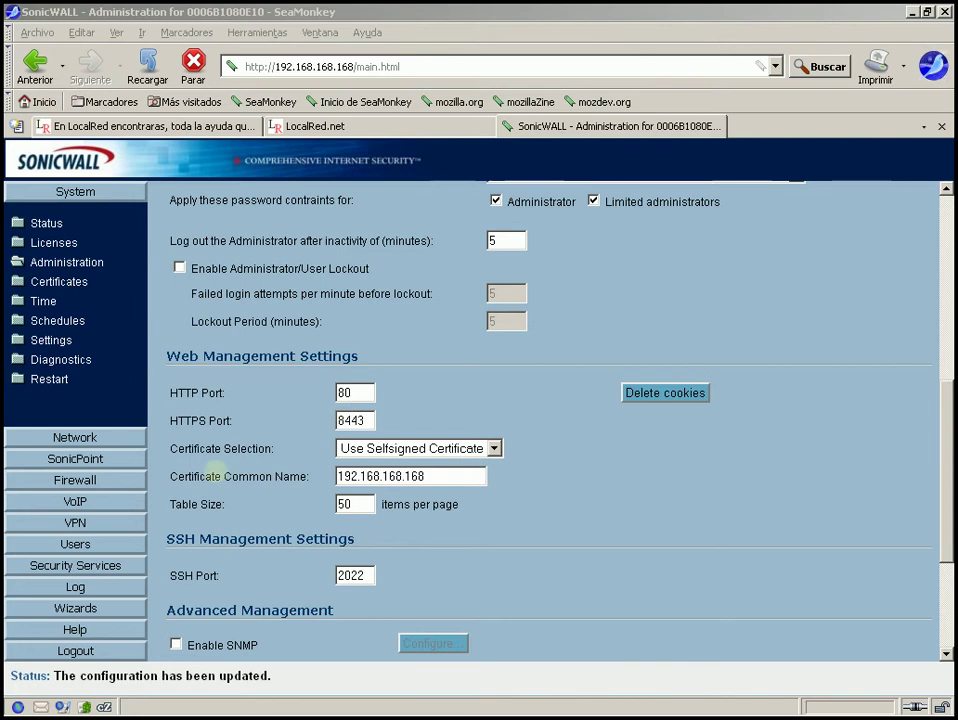
pyautogui.click(80, 480)
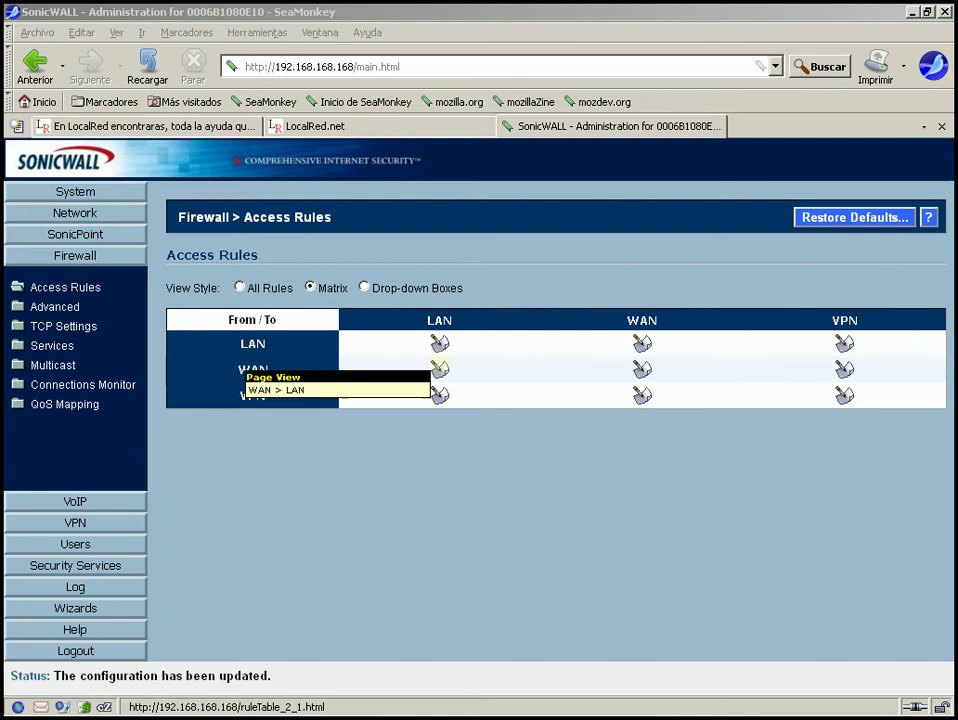
# Start a new WAN-to-LAN rule and choose HTTP as its service.
pyautogui.click(439, 368)
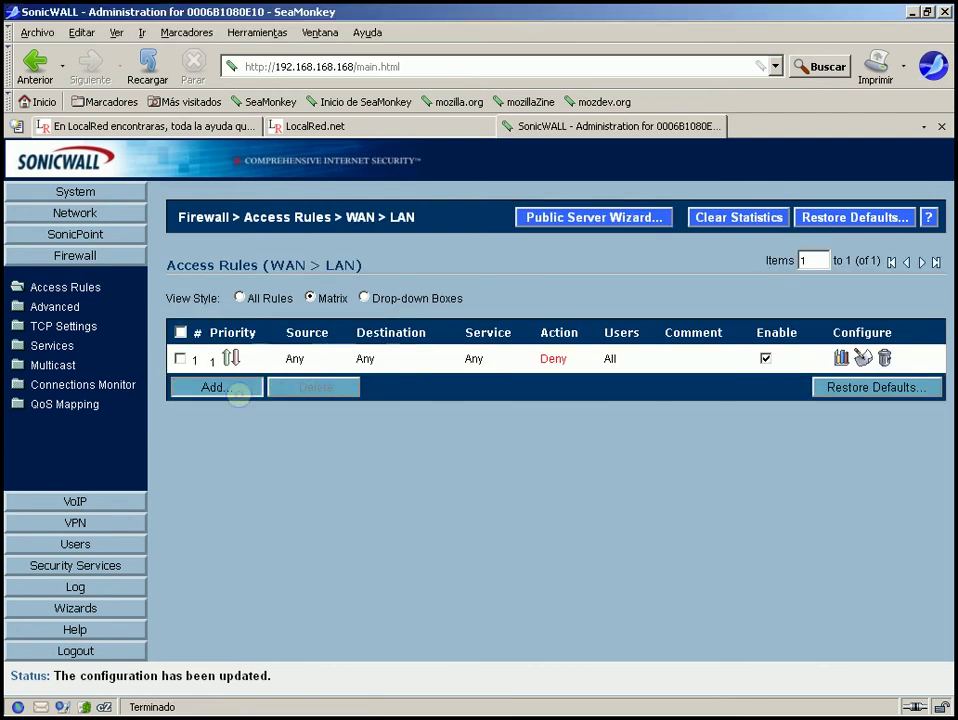
pyautogui.click(238, 395)
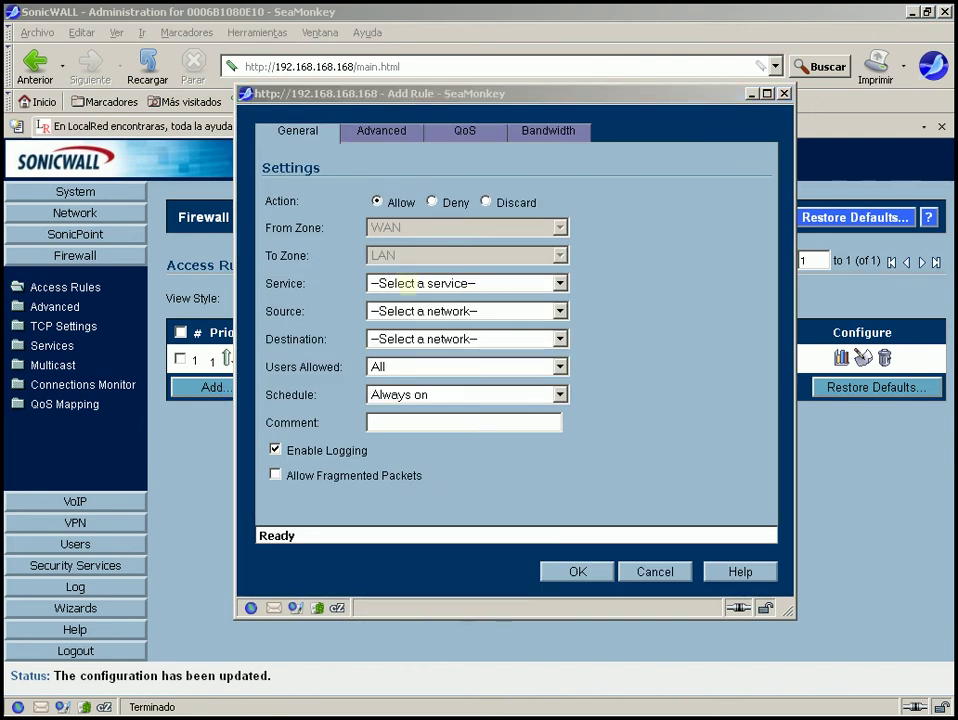
pyautogui.click(555, 283)
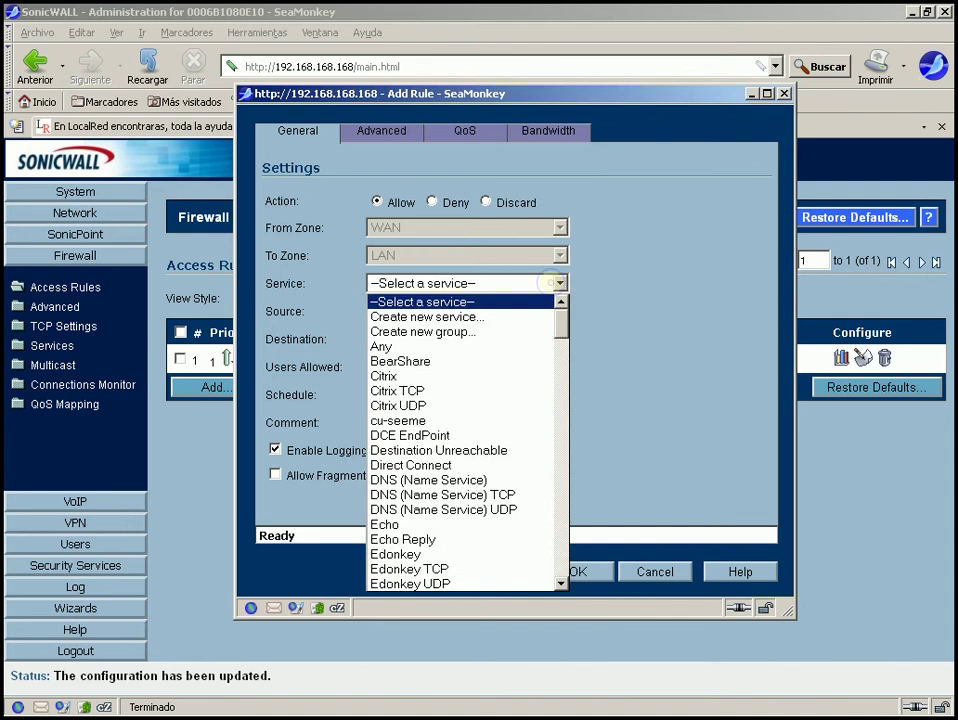
pyautogui.click(555, 283)
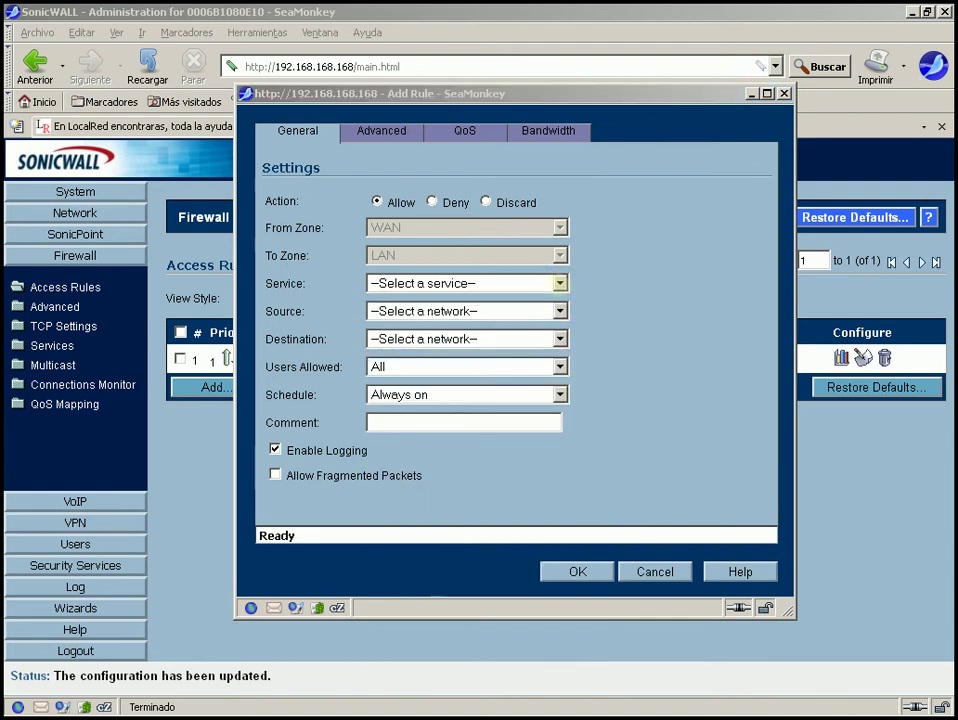
pyautogui.click(559, 283)
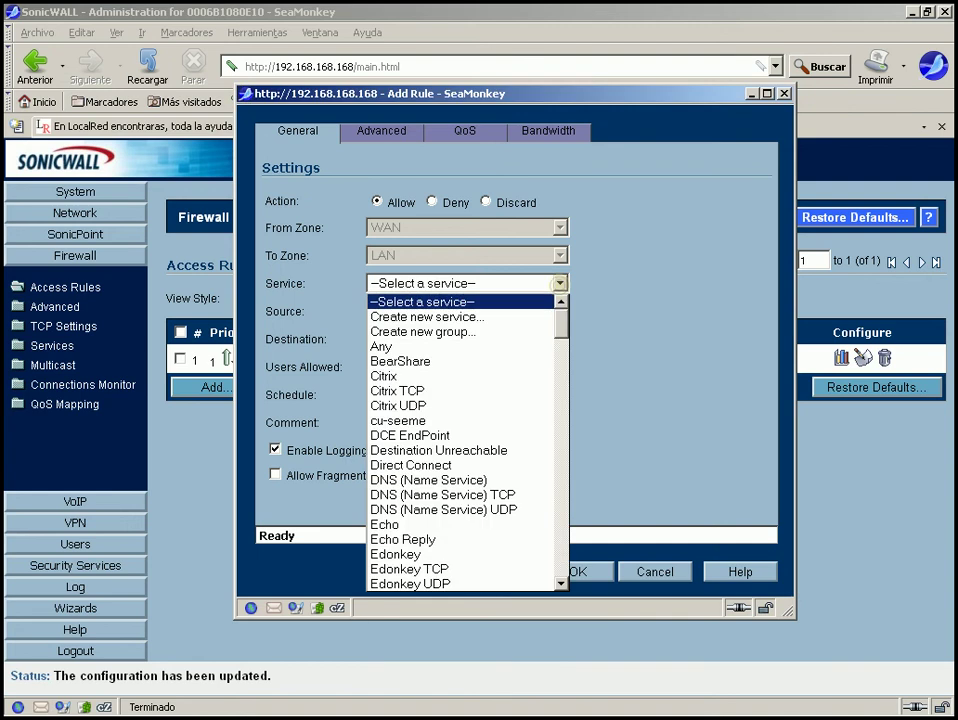
pyautogui.click(559, 283)
pyautogui.click(559, 283)
pyautogui.press('Down')
pyautogui.press('Down')
pyautogui.press('Down')
pyautogui.press('Down')
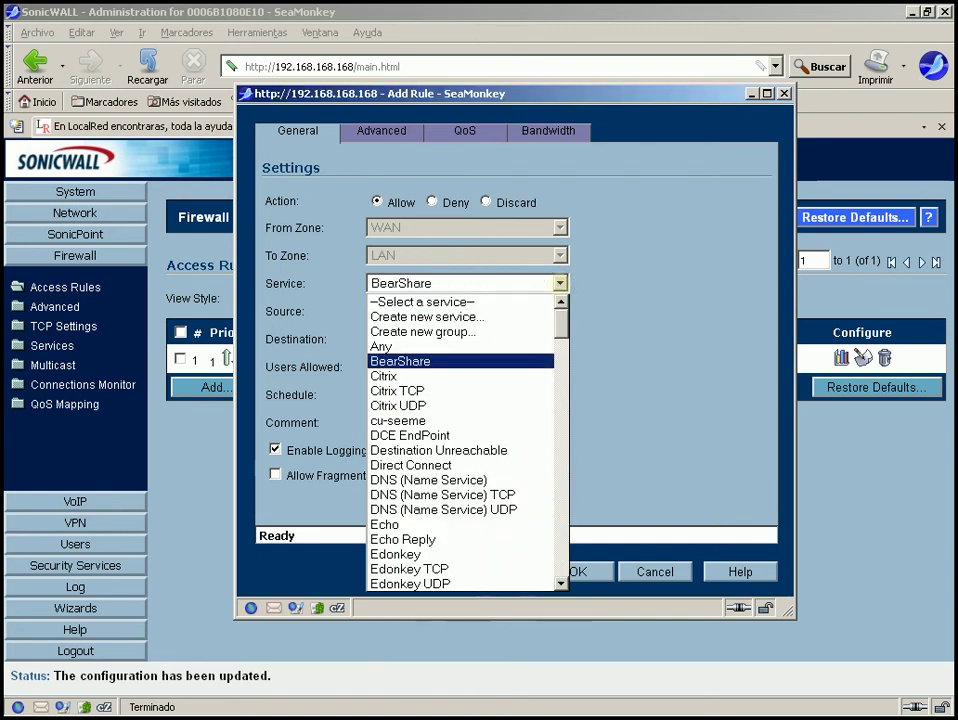
pyautogui.press('Down')
pyautogui.press('Down')
pyautogui.press('Down')
pyautogui.press('Down')
pyautogui.press('Down')
pyautogui.press('Down')
pyautogui.press('Down')
pyautogui.press('Down')
pyautogui.press('Down')
pyautogui.press('Down')
pyautogui.press('Down')
pyautogui.press('Down')
pyautogui.press('Down')
pyautogui.press('Down')
pyautogui.press('Down')
pyautogui.press('Down')
pyautogui.press('Down')
pyautogui.press('Down')
pyautogui.press('Down')
pyautogui.press('Down')
pyautogui.press('Down')
pyautogui.press('Down')
pyautogui.press('Down')
pyautogui.press('Down')
pyautogui.press('Down')
pyautogui.press('Down')
pyautogui.press('Down')
pyautogui.press('Down')
pyautogui.press('Down')
pyautogui.press('Down')
pyautogui.press('Down')
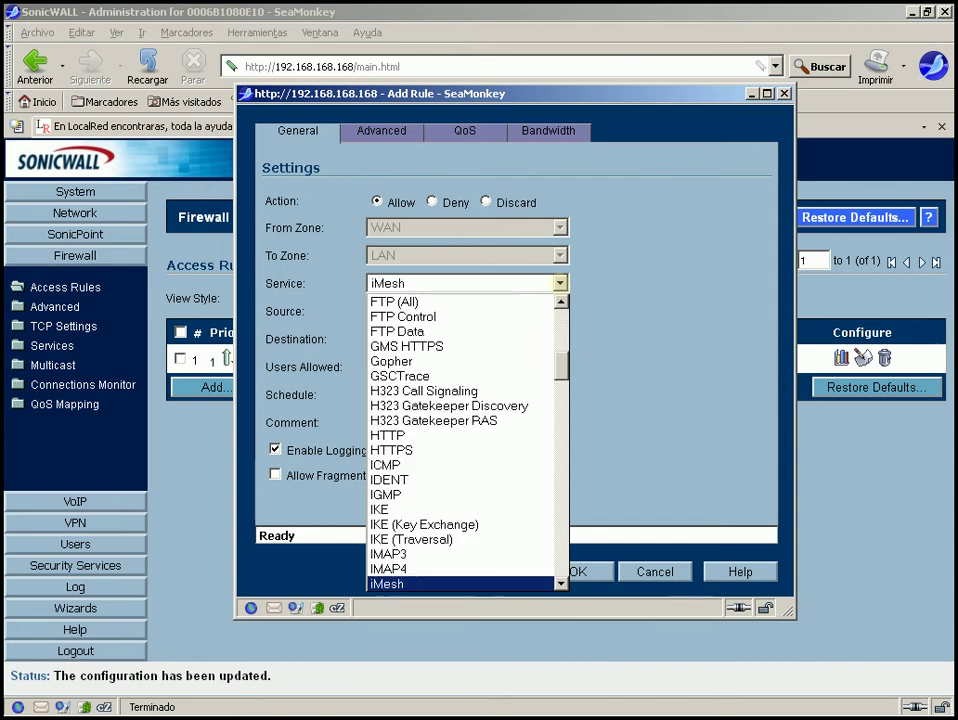
pyautogui.press('Up')
pyautogui.press('Up')
pyautogui.press('Up')
pyautogui.press('Up')
pyautogui.press('Up')
pyautogui.press('Up')
pyautogui.press('Up')
pyautogui.press('Up')
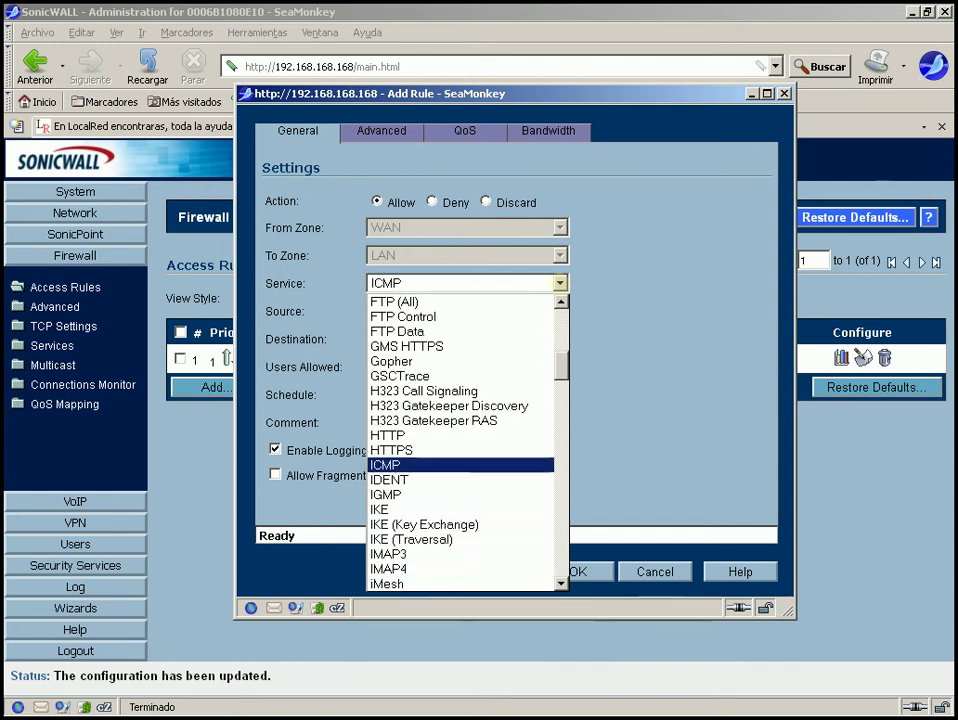
pyautogui.press('Up')
pyautogui.press('Up')
pyautogui.press('Return')
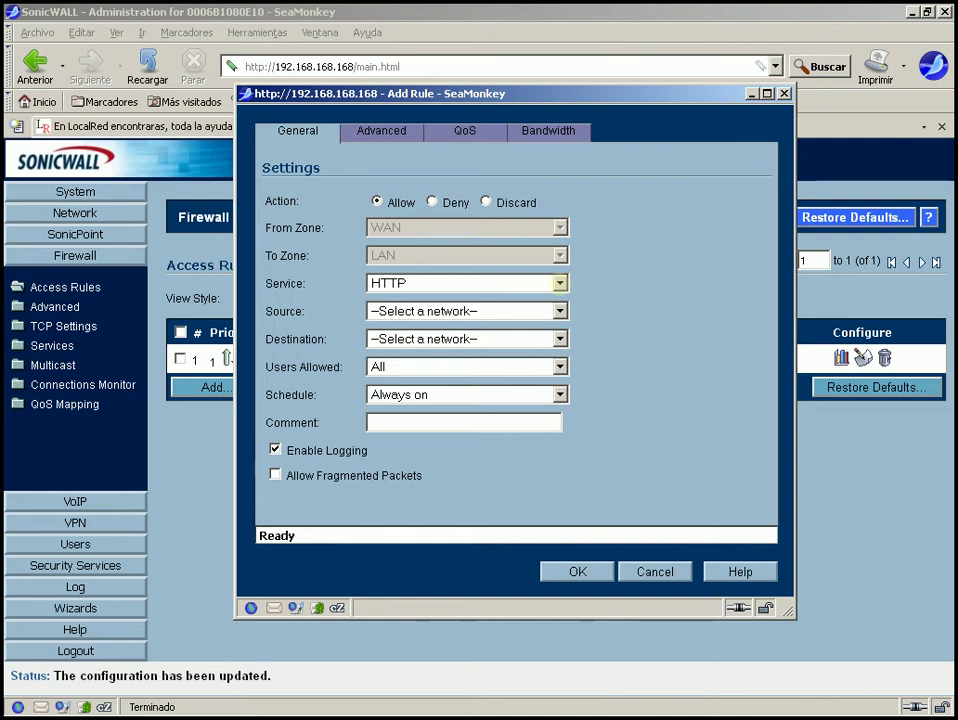
# Set the rule's source to Any and its destination to WAN Interface IP.
pyautogui.click(560, 311)
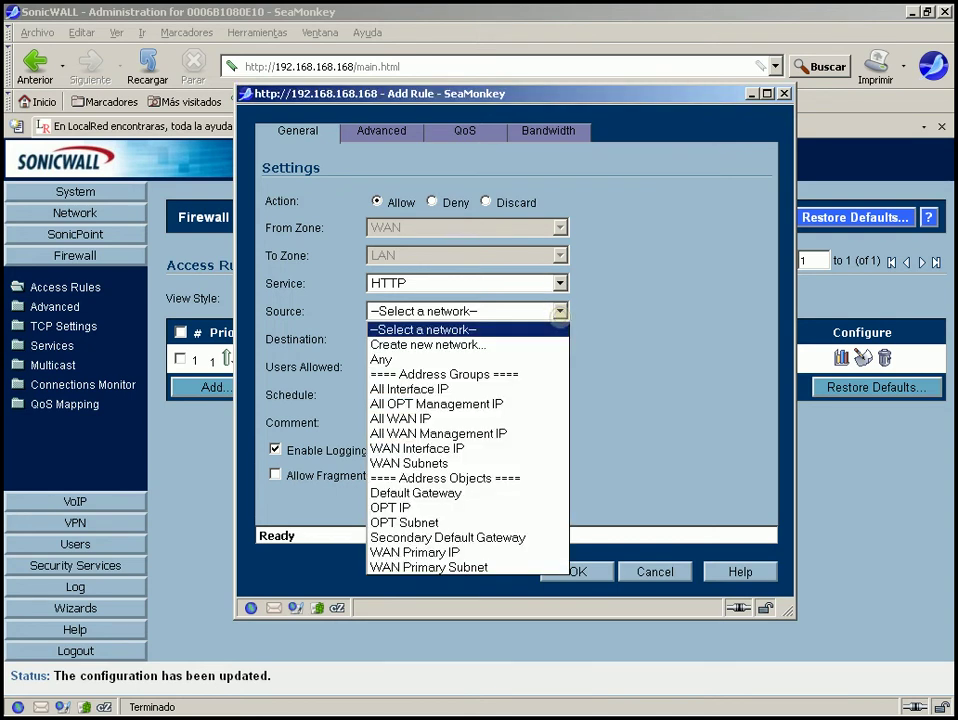
pyautogui.click(560, 311)
pyautogui.click(560, 311)
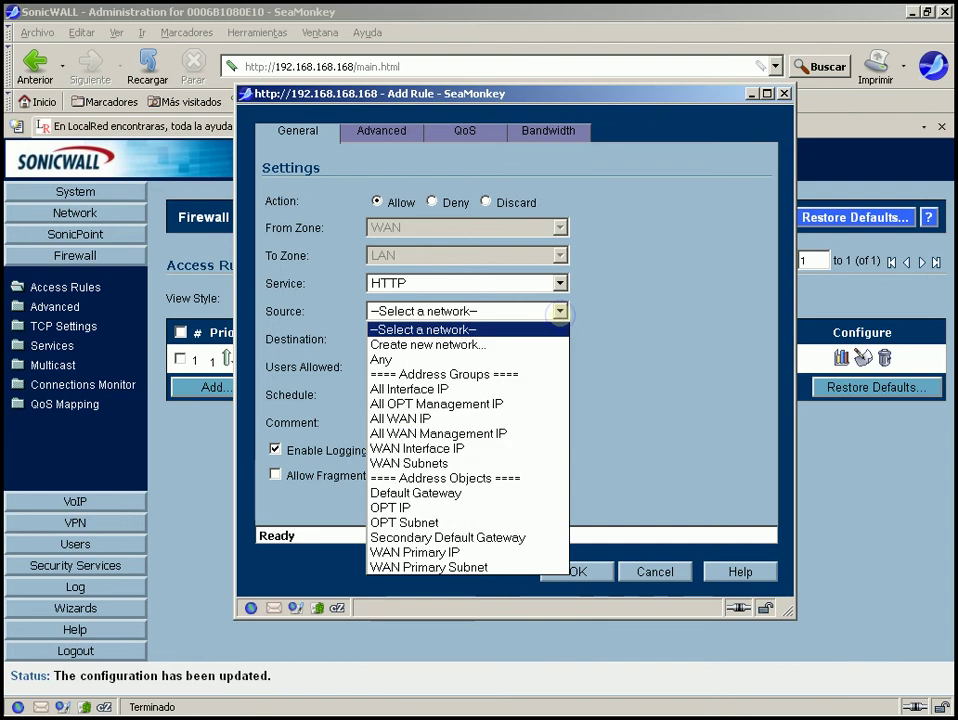
pyautogui.press('Down')
pyautogui.press('Down')
pyautogui.press('Return')
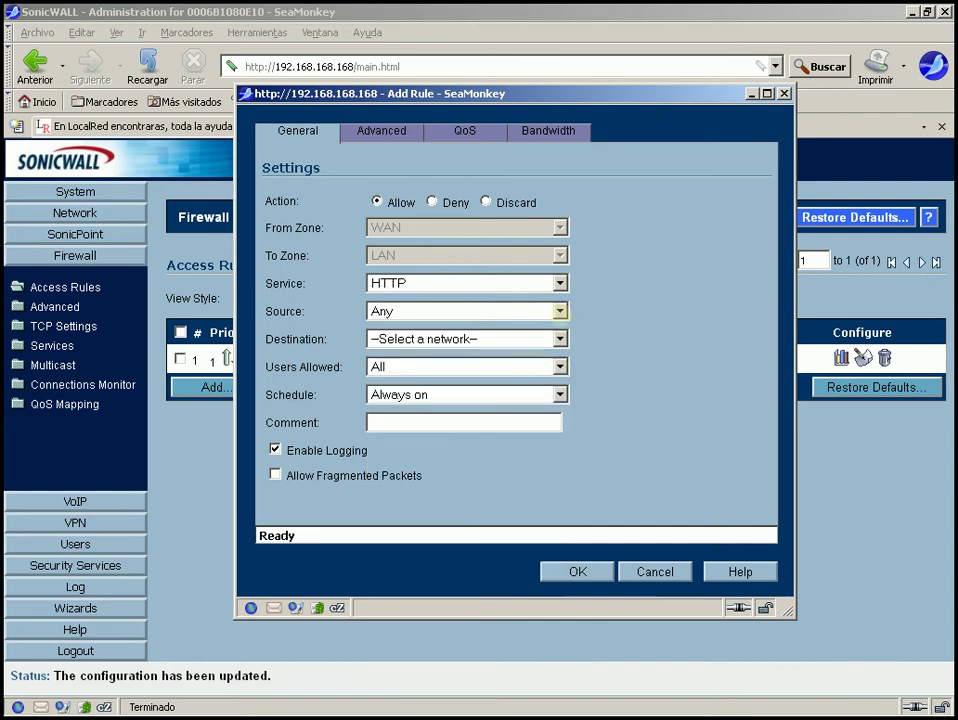
pyautogui.click(559, 339)
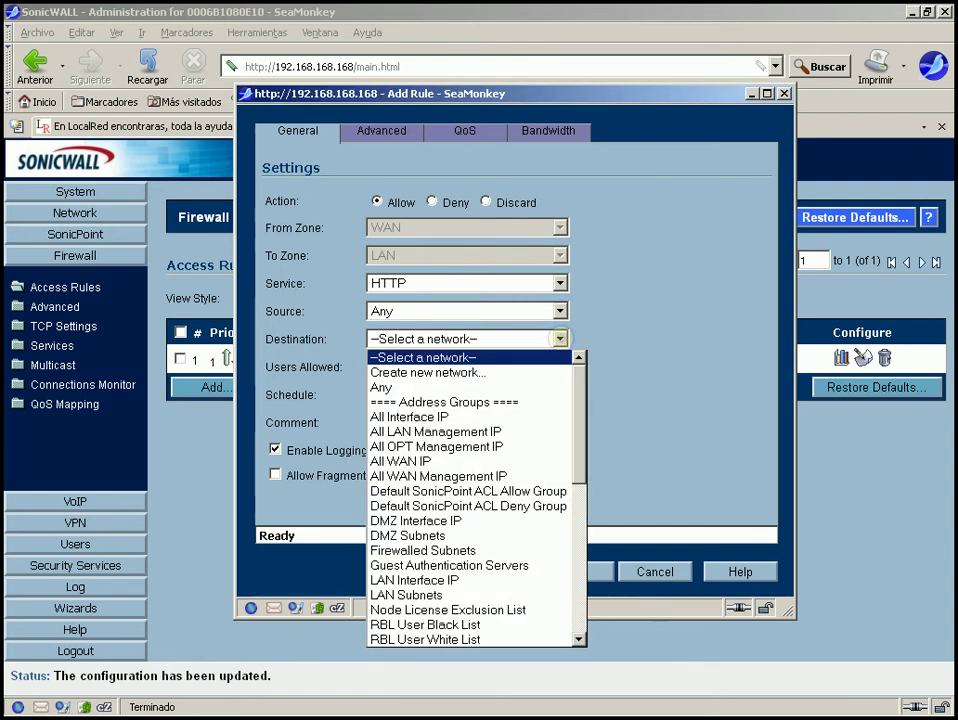
pyautogui.press('Down')
pyautogui.press('Down')
pyautogui.press('Down')
pyautogui.press('Down')
pyautogui.press('Down')
pyautogui.press('Down')
pyautogui.press('Down')
pyautogui.press('Down')
pyautogui.press('Down')
pyautogui.press('Down')
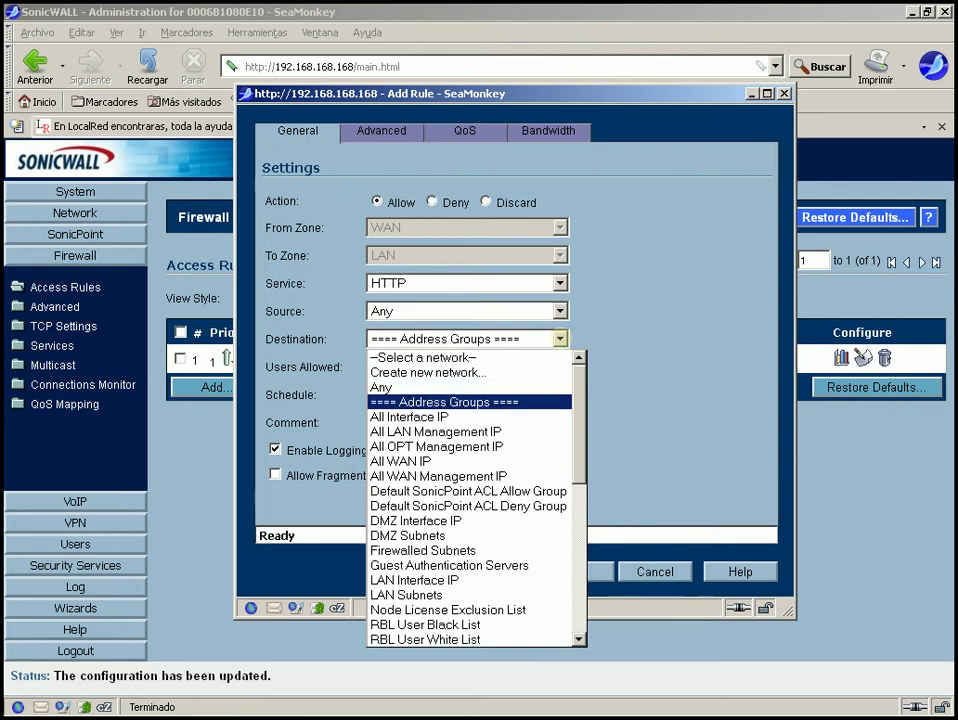
pyautogui.press('Down')
pyautogui.press('Down')
pyautogui.press('Down')
pyautogui.press('Down')
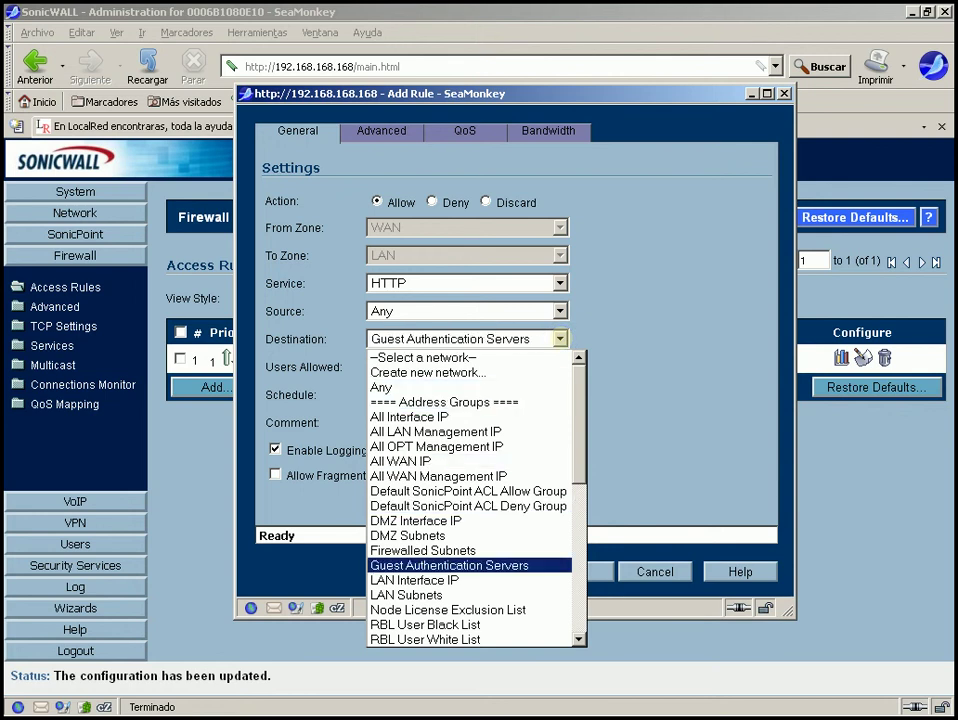
pyautogui.press('Down')
pyautogui.press('Down')
pyautogui.press('Down')
pyautogui.press('Down')
pyautogui.press('Down')
pyautogui.press('Down')
pyautogui.press('Down')
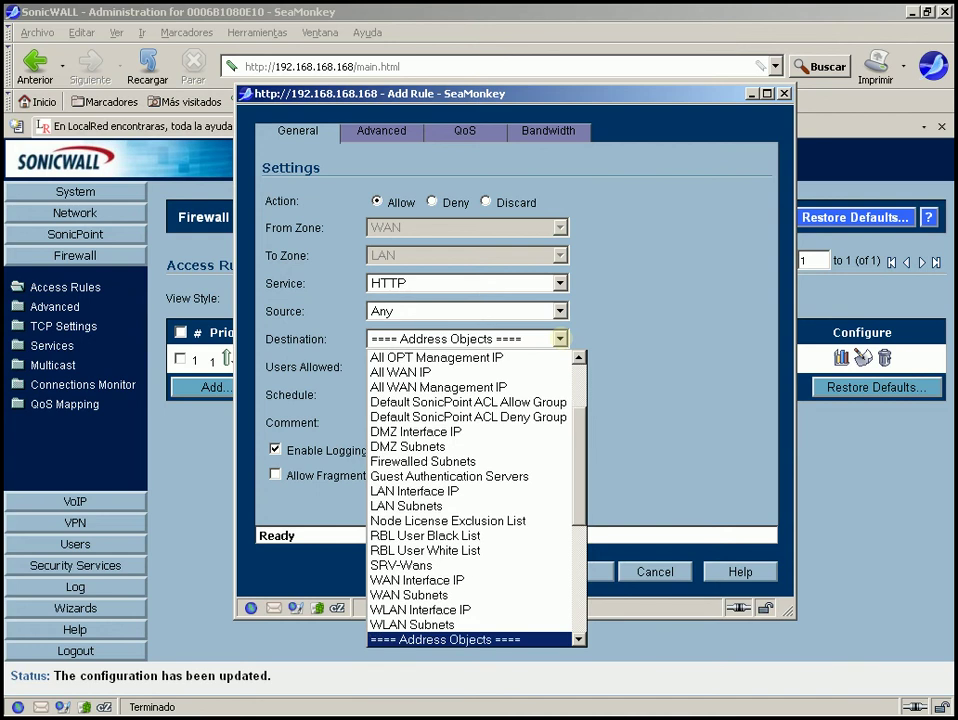
pyautogui.press('Down')
pyautogui.press('Up')
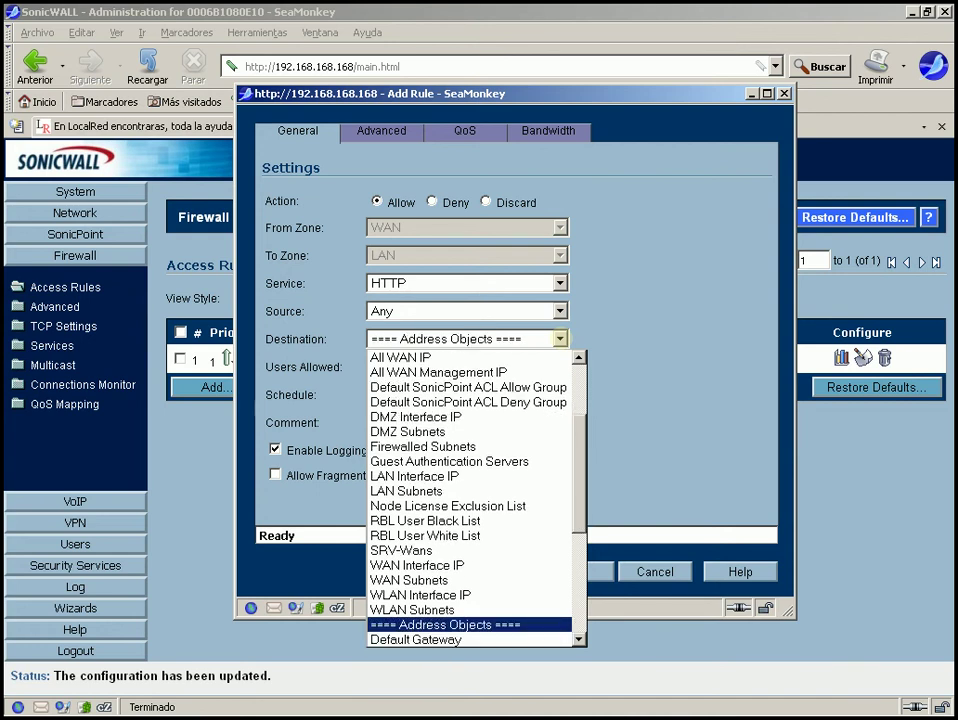
pyautogui.press('Up')
pyautogui.press('Up')
pyautogui.press('Up')
pyautogui.press('Up')
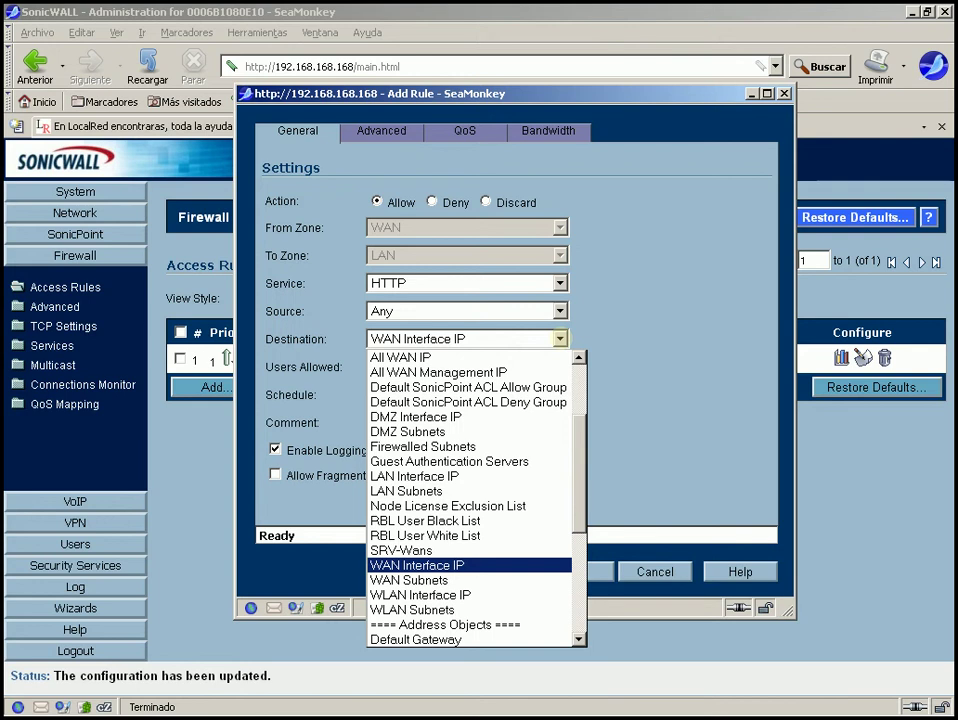
pyautogui.press('Return')
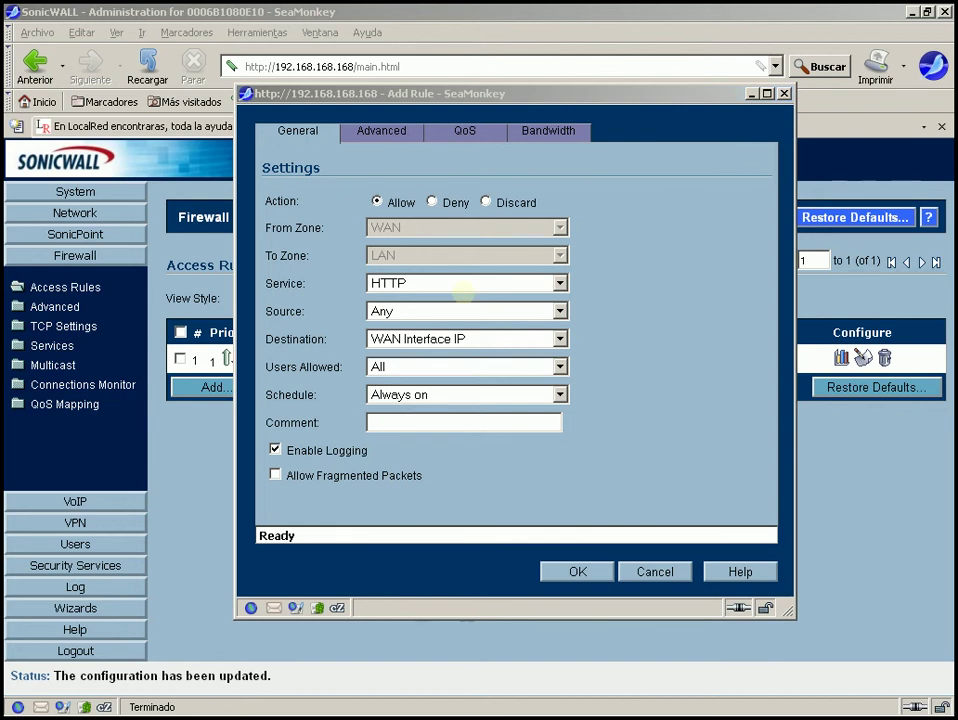
# Comment the HTTP rule 'Servicio Web', keep the TCP inactivity timeout at 15, and save it.
pyautogui.click(398, 420)
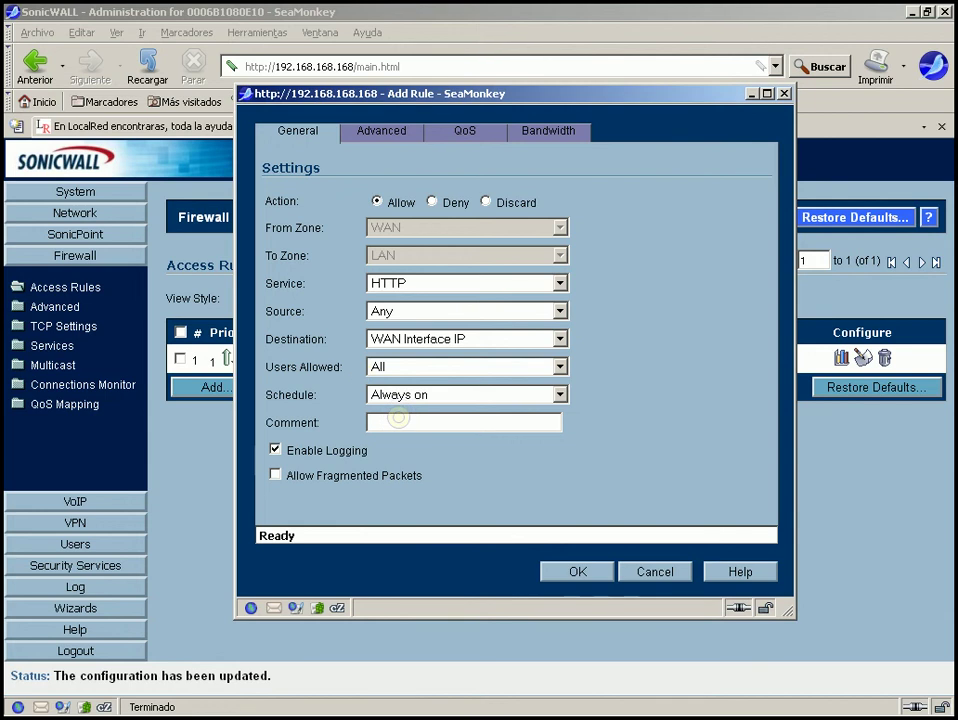
pyautogui.write('Servicio W')
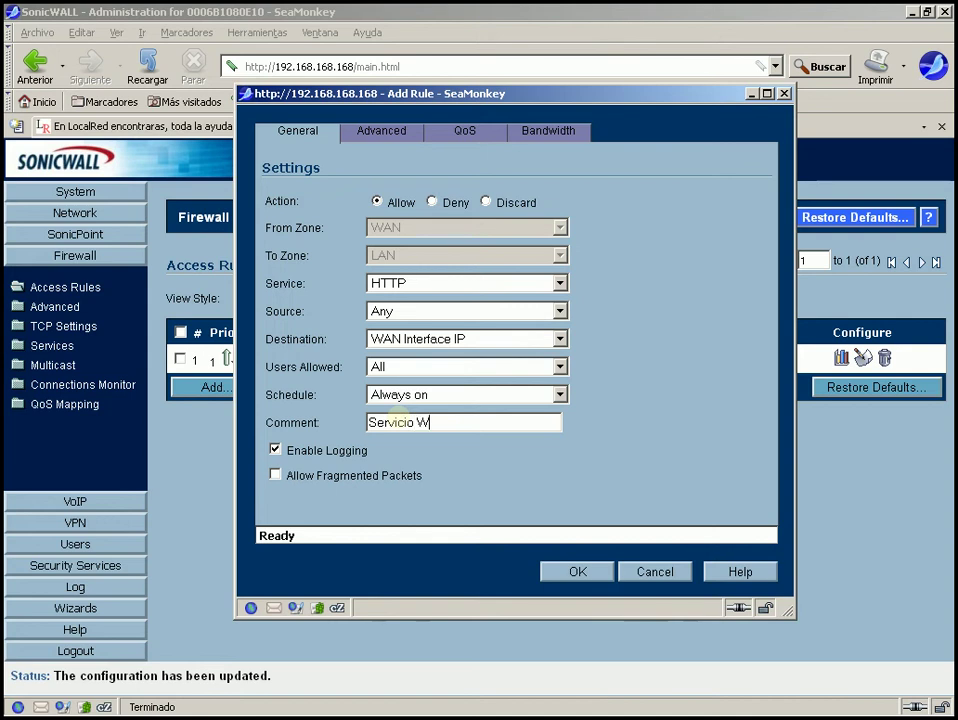
pyautogui.write('eb')
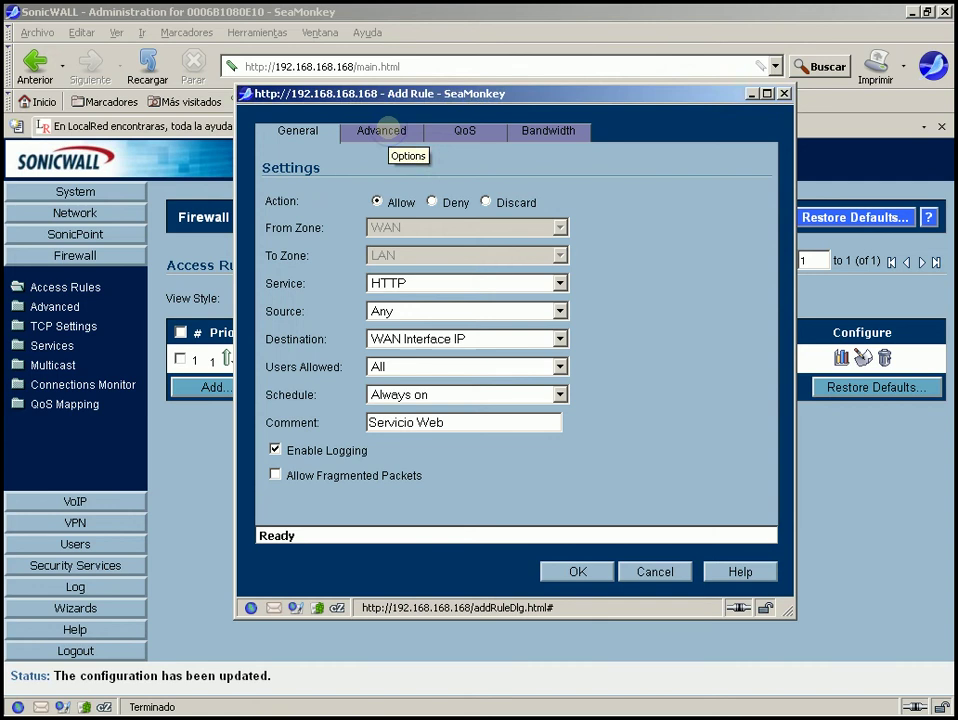
pyautogui.click(381, 130)
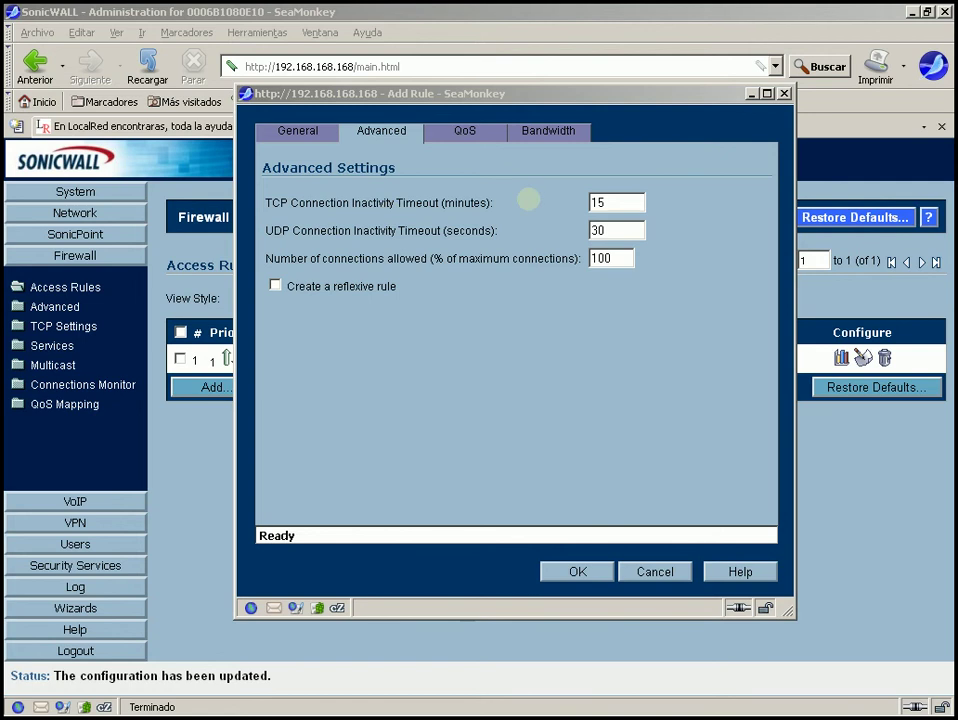
pyautogui.click(610, 202)
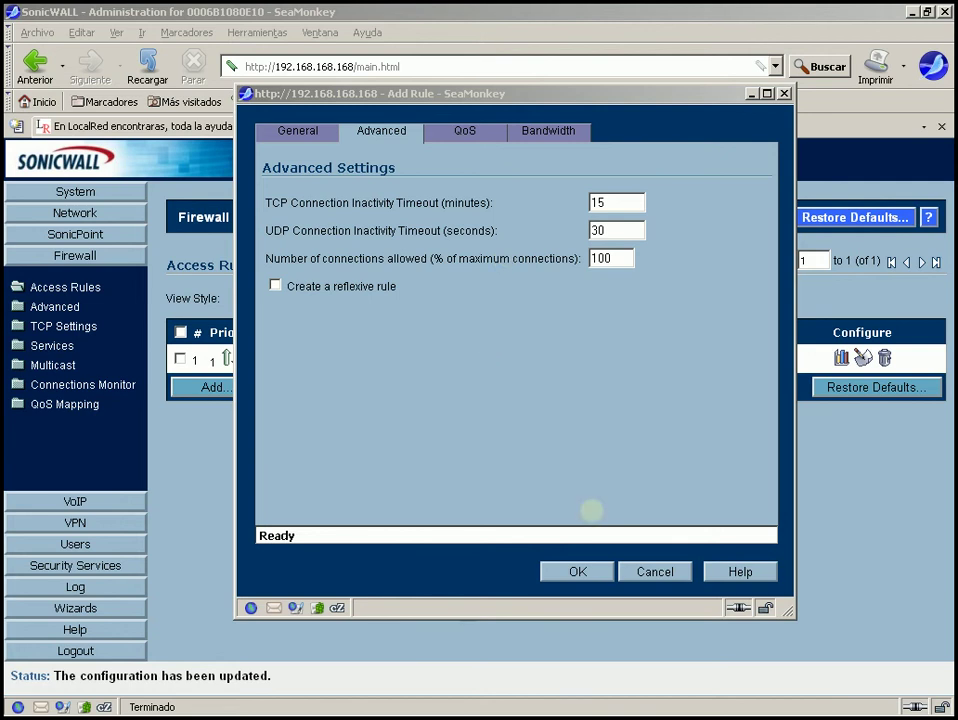
pyautogui.click(578, 571)
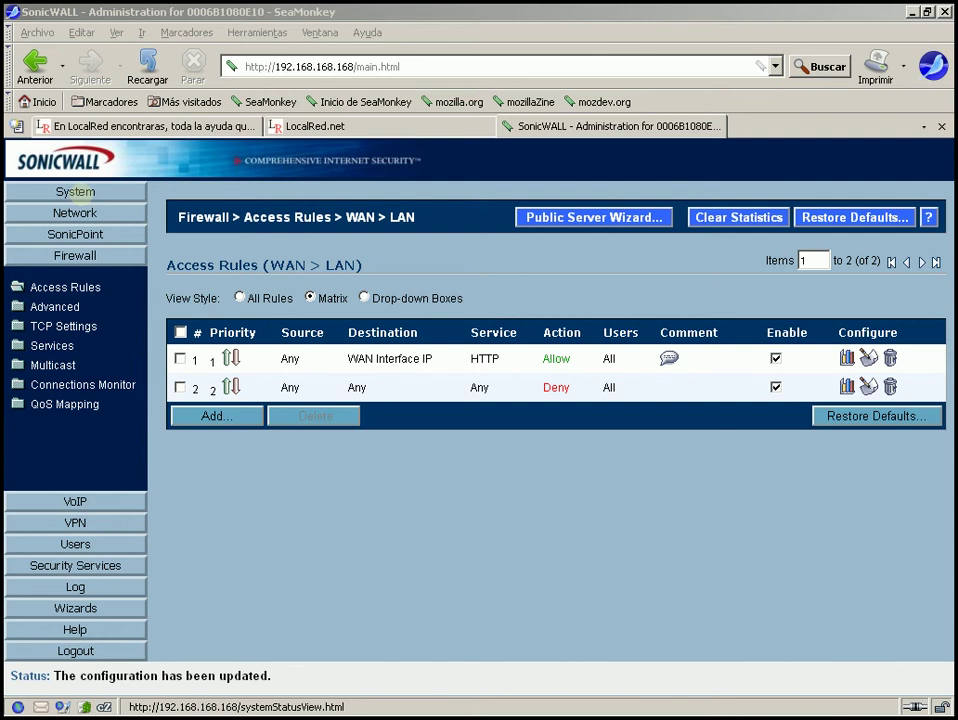
# Show System > Status and scroll to the warning about HTTP/HTTPS management from the WAN.
pyautogui.click(75, 192)
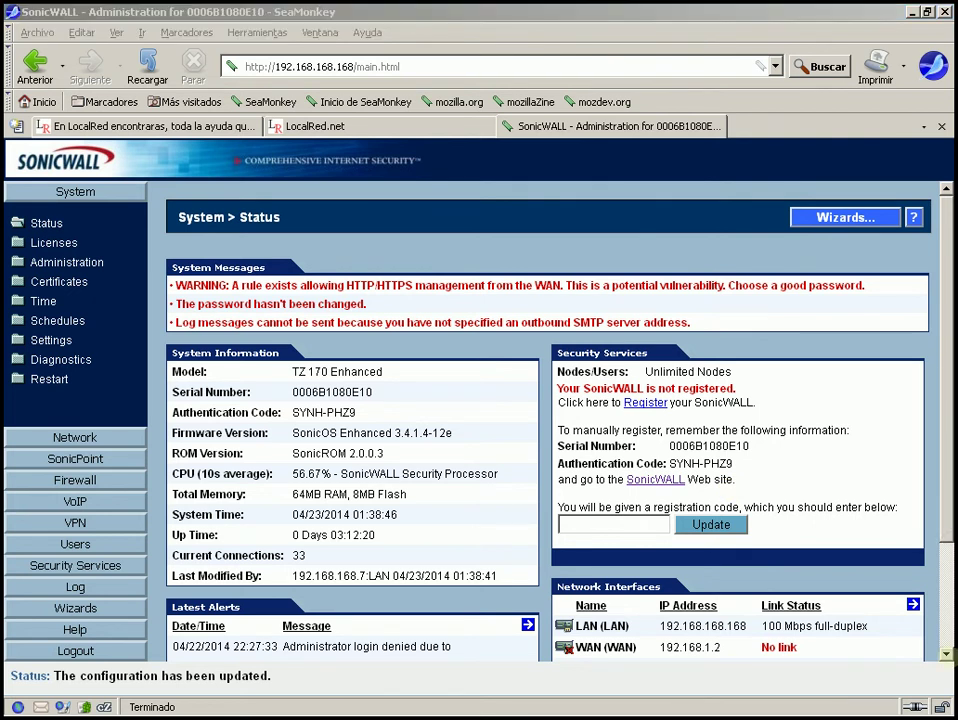
pyautogui.scroll(-1, 948, 656)
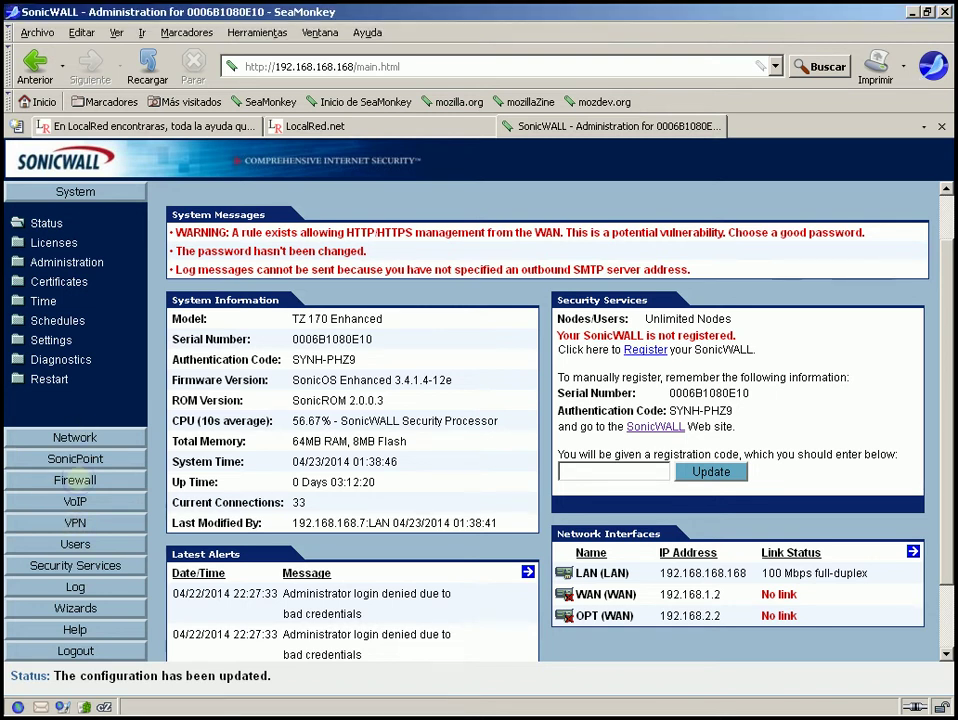
# Review the WAN-to-LAN rules, discard an unsaved new-rule draft, and move to Firewall Services.
pyautogui.click(75, 480)
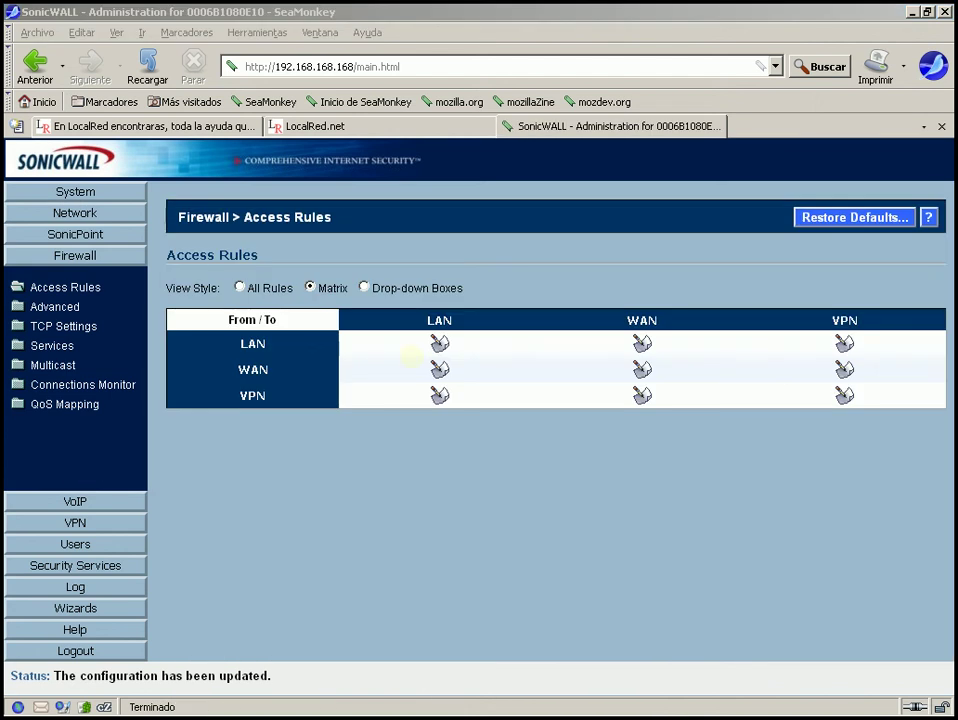
pyautogui.click(439, 369)
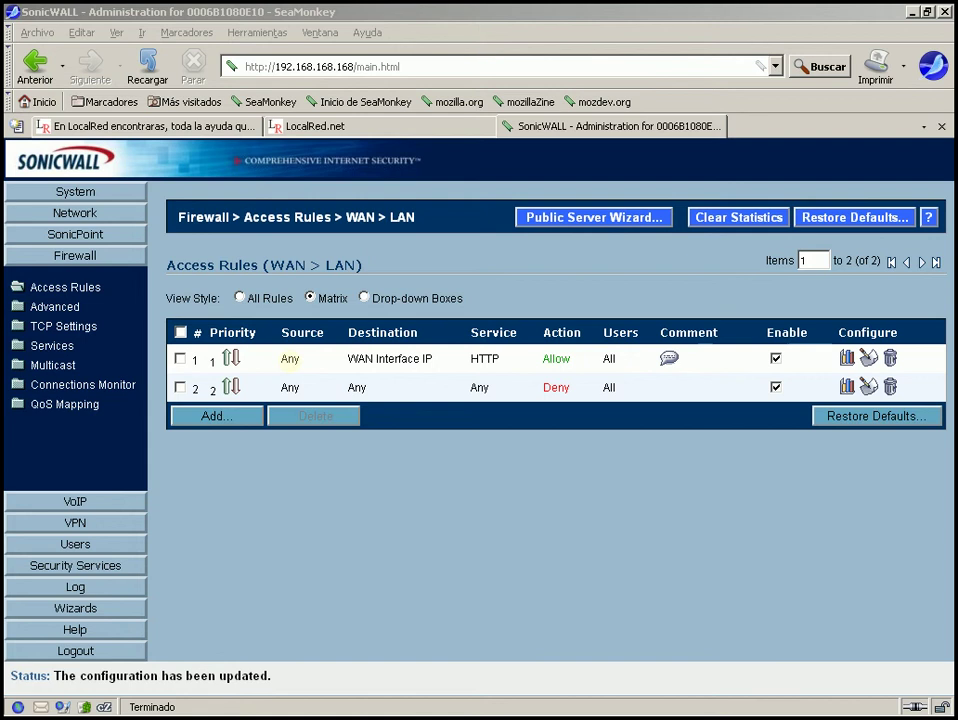
pyautogui.moveTo(400, 354)
pyautogui.moveTo(669, 357)
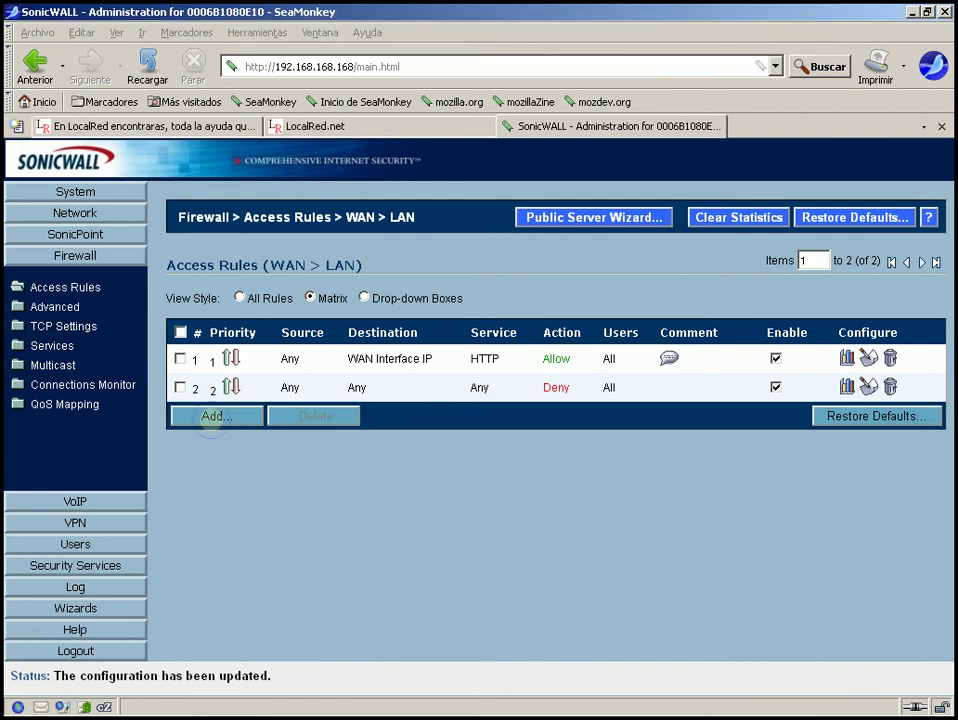
pyautogui.click(213, 416)
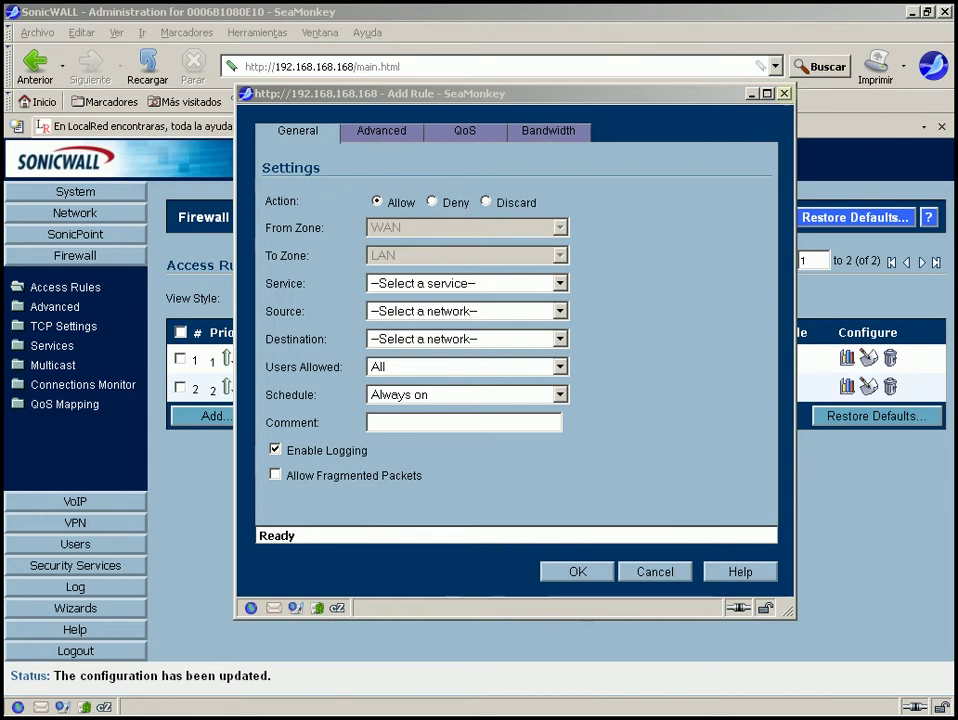
pyautogui.click(784, 93)
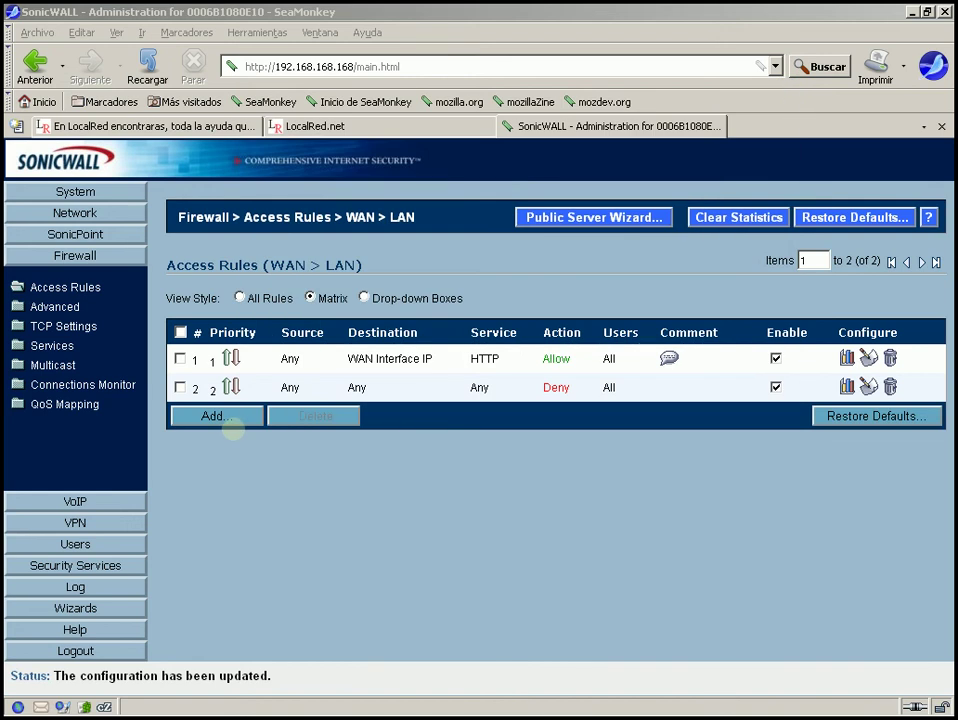
pyautogui.click(40, 345)
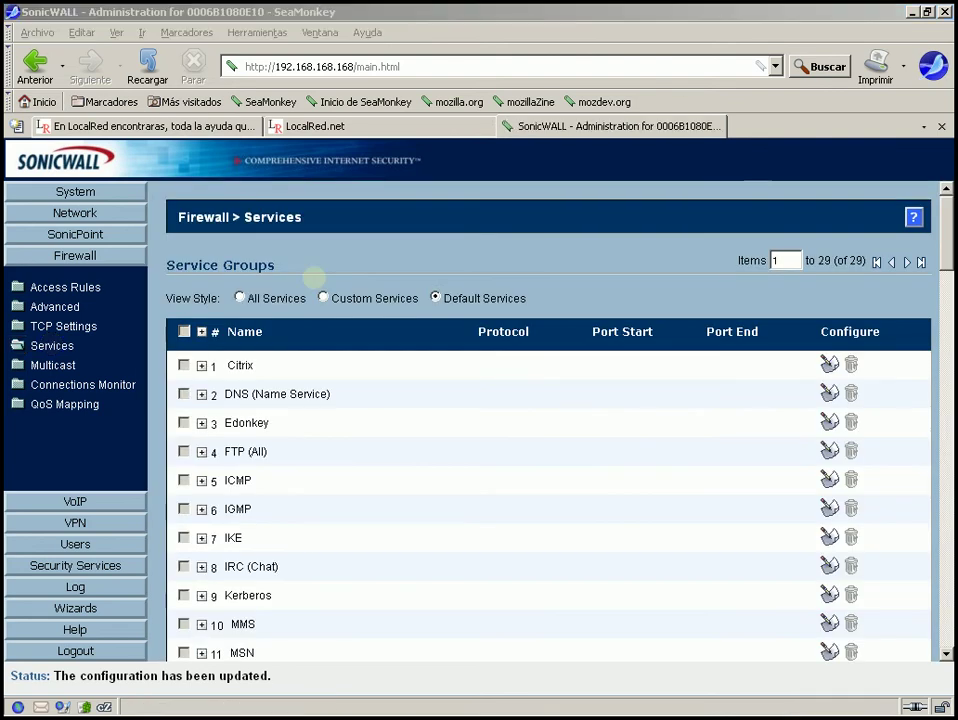
# Switch Services to the Custom Services view and begin a new service group.
pyautogui.click(322, 298)
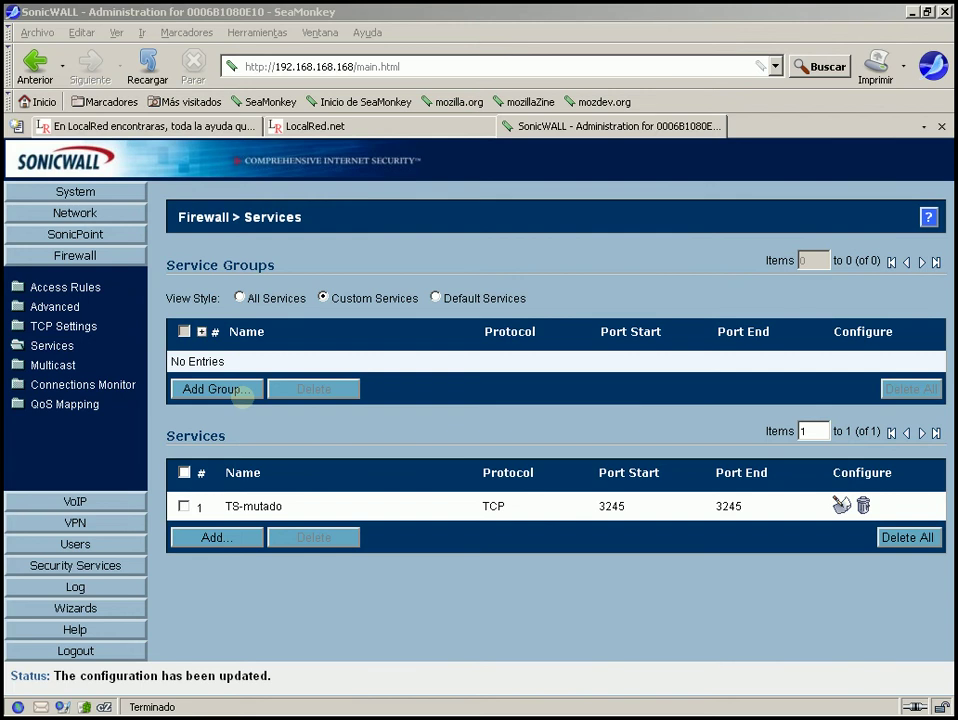
pyautogui.click(228, 388)
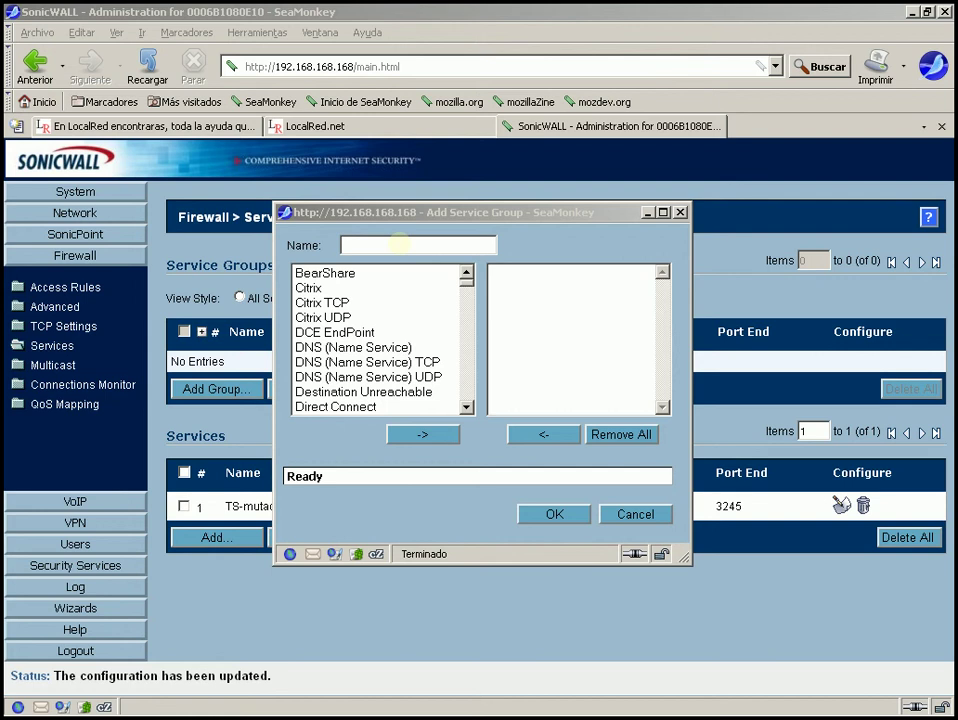
# Name the group 'mail' and add SMTP (Send E-Mail) to it.
pyautogui.click(399, 244)
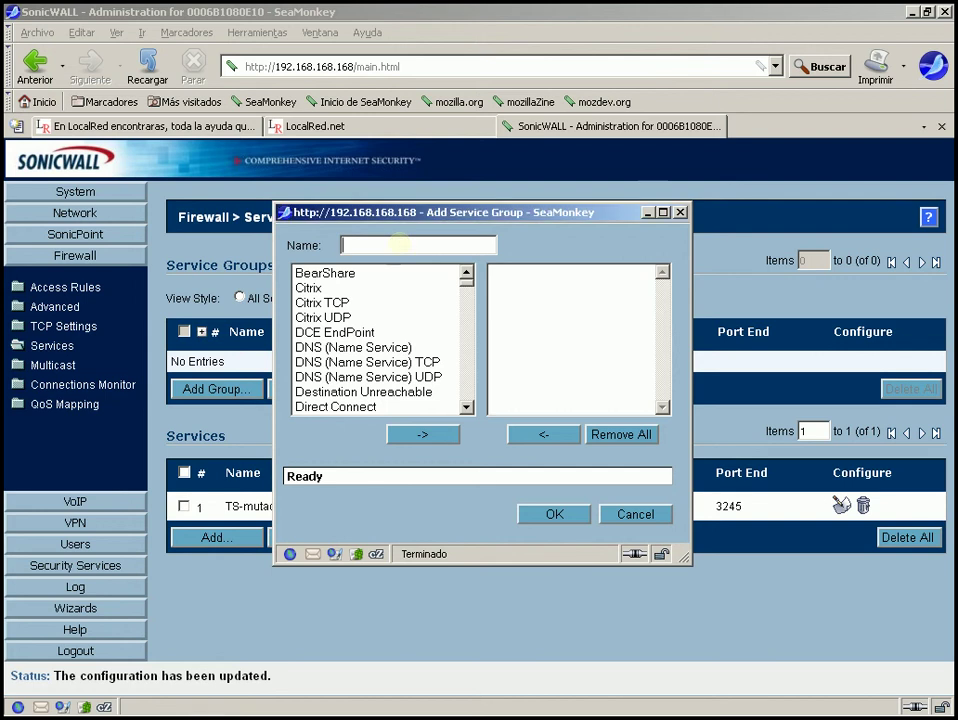
pyautogui.write('mail')
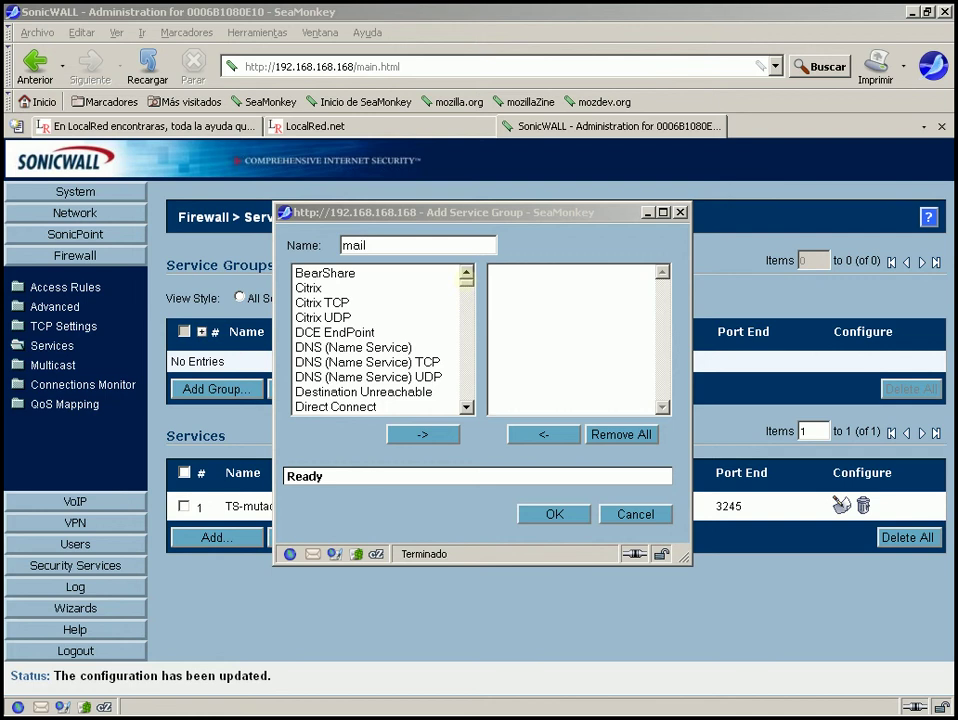
pyautogui.click(465, 281)
pyautogui.click(360, 274)
pyautogui.press('Down')
pyautogui.press('Down')
pyautogui.press('Down')
pyautogui.press('Down')
pyautogui.press('Down')
pyautogui.press('Down')
pyautogui.press('Down')
pyautogui.press('Down')
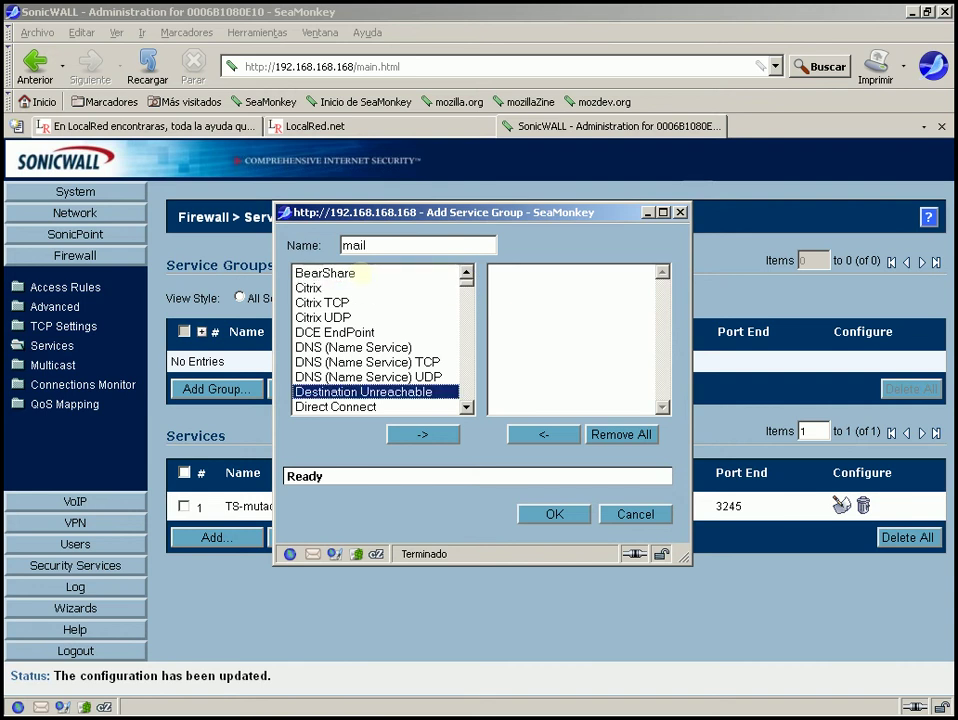
pyautogui.press('Down')
pyautogui.press('Down')
pyautogui.press('Down')
pyautogui.press('Down')
pyautogui.press('Down')
pyautogui.press('Down')
pyautogui.press('Down')
pyautogui.press('Down')
pyautogui.press('Down')
pyautogui.press('Down')
pyautogui.press('Down')
pyautogui.press('Down')
pyautogui.press('Down')
pyautogui.press('Down')
pyautogui.press('Down')
pyautogui.press('Down')
pyautogui.press('Down')
pyautogui.press('Down')
pyautogui.press('Down')
pyautogui.press('Down')
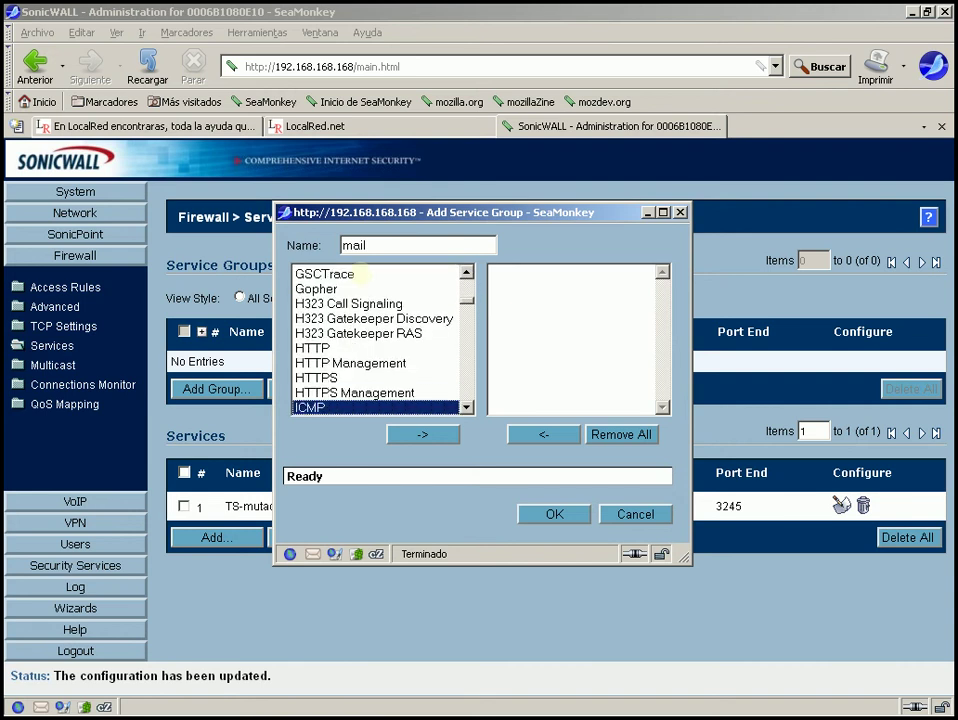
pyautogui.press('Down')
pyautogui.press('Down')
pyautogui.press('Down')
pyautogui.press('Down')
pyautogui.press('Down')
pyautogui.press('Down')
pyautogui.press('Down')
pyautogui.press('Down')
pyautogui.press('Down')
pyautogui.press('Down')
pyautogui.press('Down')
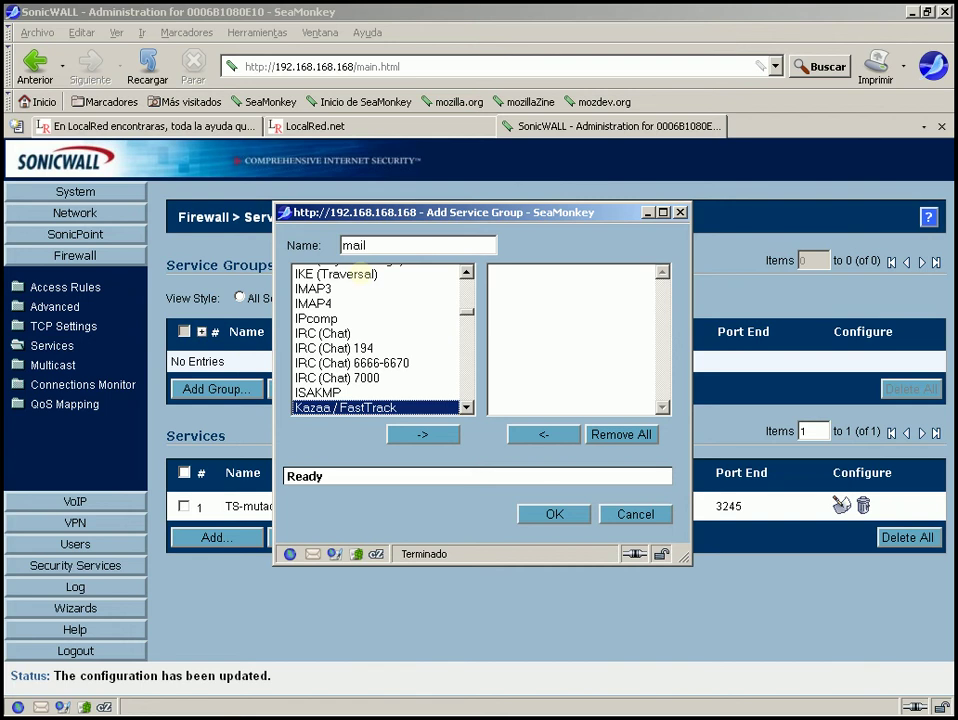
pyautogui.press('Down')
pyautogui.press('Down')
pyautogui.press('Down')
pyautogui.press('Down')
pyautogui.press('Down')
pyautogui.press('Down')
pyautogui.press('Down')
pyautogui.press('Down')
pyautogui.press('Down')
pyautogui.press('Down')
pyautogui.press('Down')
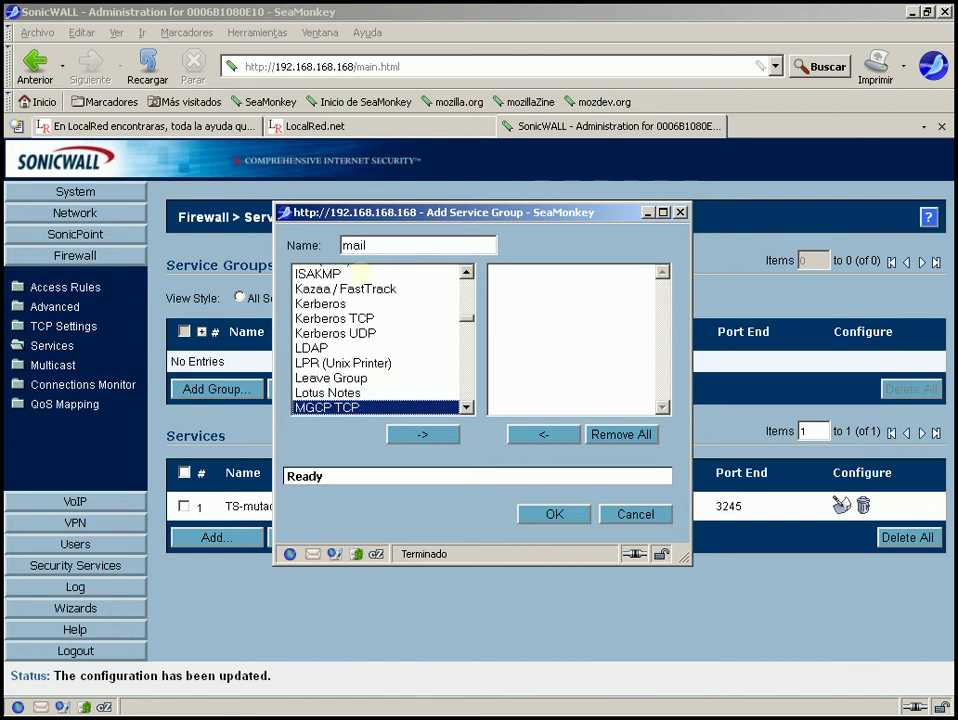
pyautogui.press('Down')
pyautogui.press('Down')
pyautogui.press('Down')
pyautogui.press('Down')
pyautogui.press('Down')
pyautogui.press('Down')
pyautogui.press('Down')
pyautogui.press('Down')
pyautogui.press('Down')
pyautogui.press('Down')
pyautogui.press('Down')
pyautogui.press('Down')
pyautogui.press('Down')
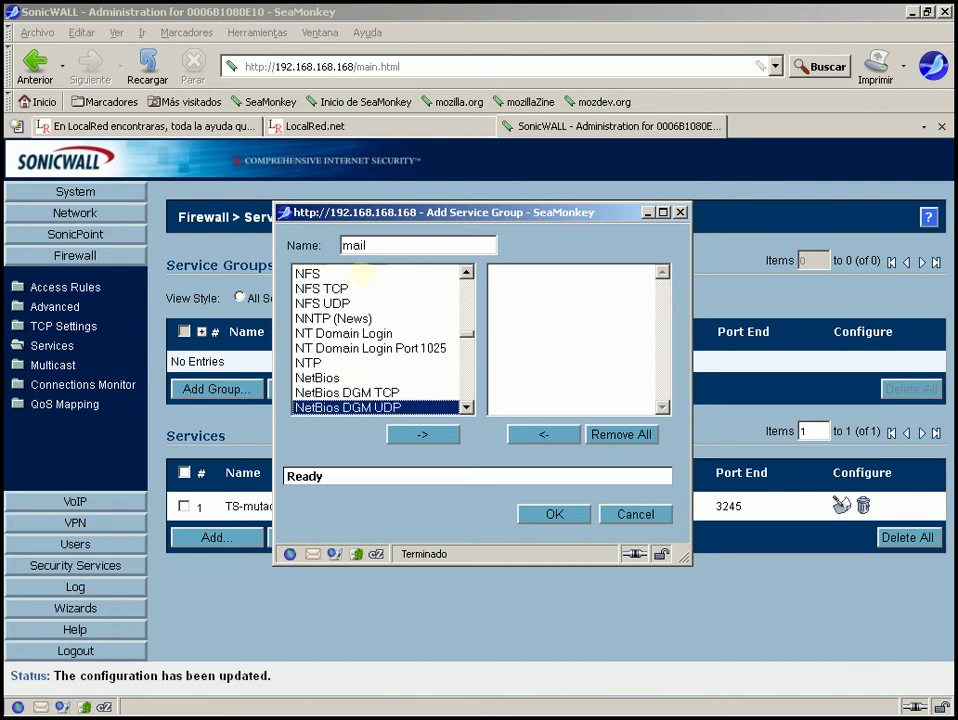
pyautogui.press('Down')
pyautogui.press('Down')
pyautogui.press('Down')
pyautogui.press('Down')
pyautogui.press('Down')
pyautogui.press('Down')
pyautogui.press('Down')
pyautogui.press('Down')
pyautogui.press('Down')
pyautogui.press('Down')
pyautogui.press('Down')
pyautogui.press('Down')
pyautogui.press('Down')
pyautogui.press('Down')
pyautogui.press('Down')
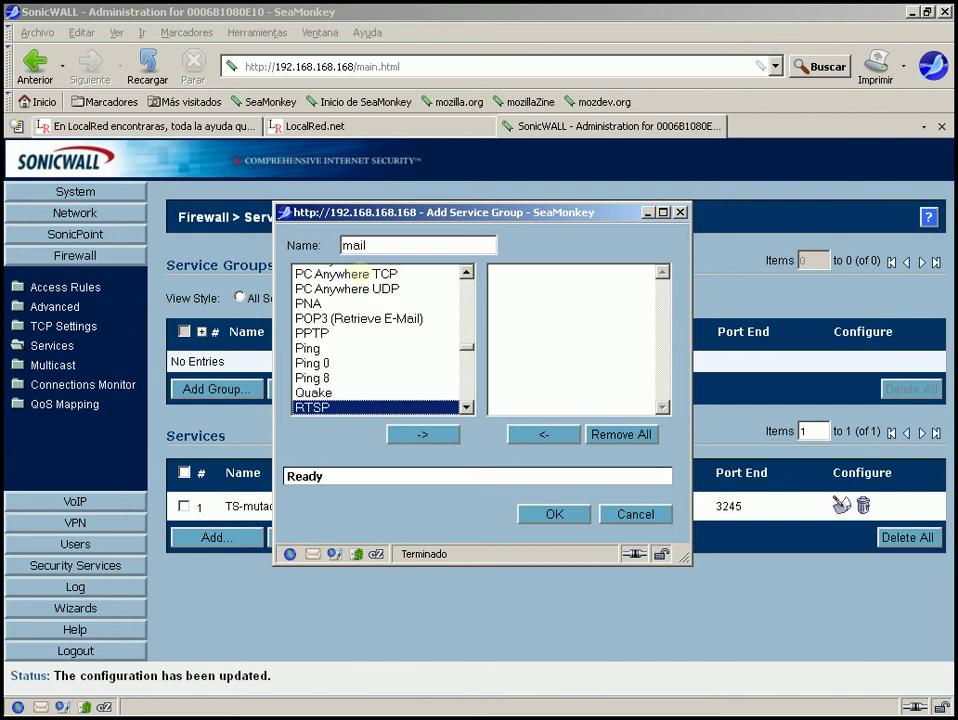
pyautogui.press('Down')
pyautogui.press('Down')
pyautogui.press('Down')
pyautogui.press('Down')
pyautogui.press('Down')
pyautogui.press('Down')
pyautogui.press('Down')
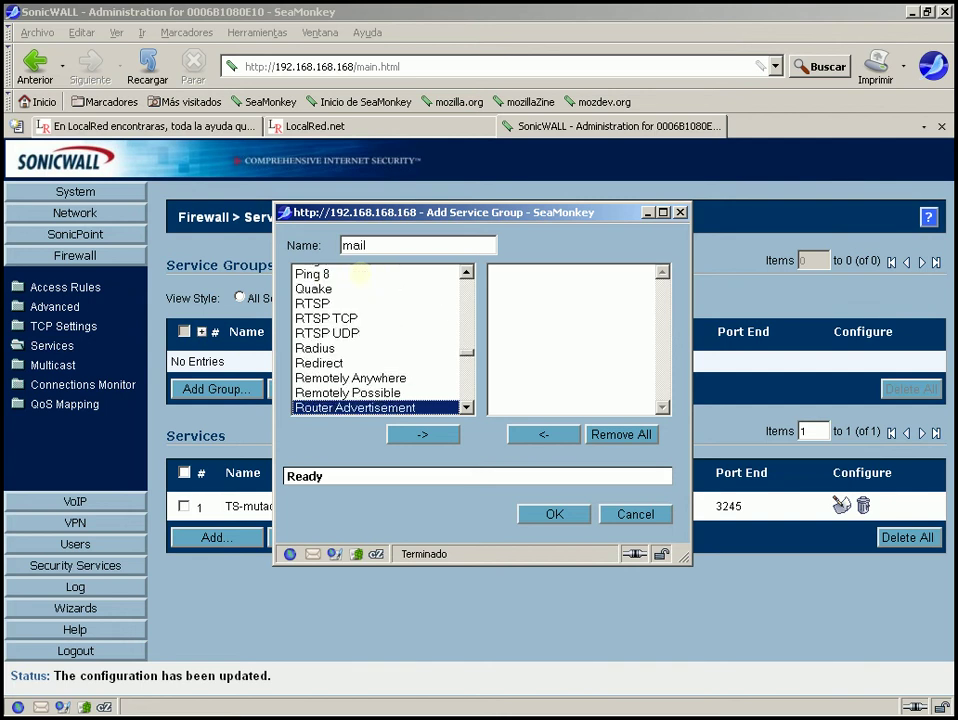
pyautogui.press('Down')
pyautogui.press('Down')
pyautogui.press('Down')
pyautogui.press('Down')
pyautogui.press('Down')
pyautogui.press('Down')
pyautogui.press('Down')
pyautogui.press('Down')
pyautogui.press('Down')
pyautogui.press('Down')
pyautogui.press('Down')
pyautogui.press('Down')
pyautogui.press('Up')
pyautogui.press('Up')
pyautogui.press('Up')
pyautogui.press('Up')
pyautogui.press('Up')
pyautogui.press('Up')
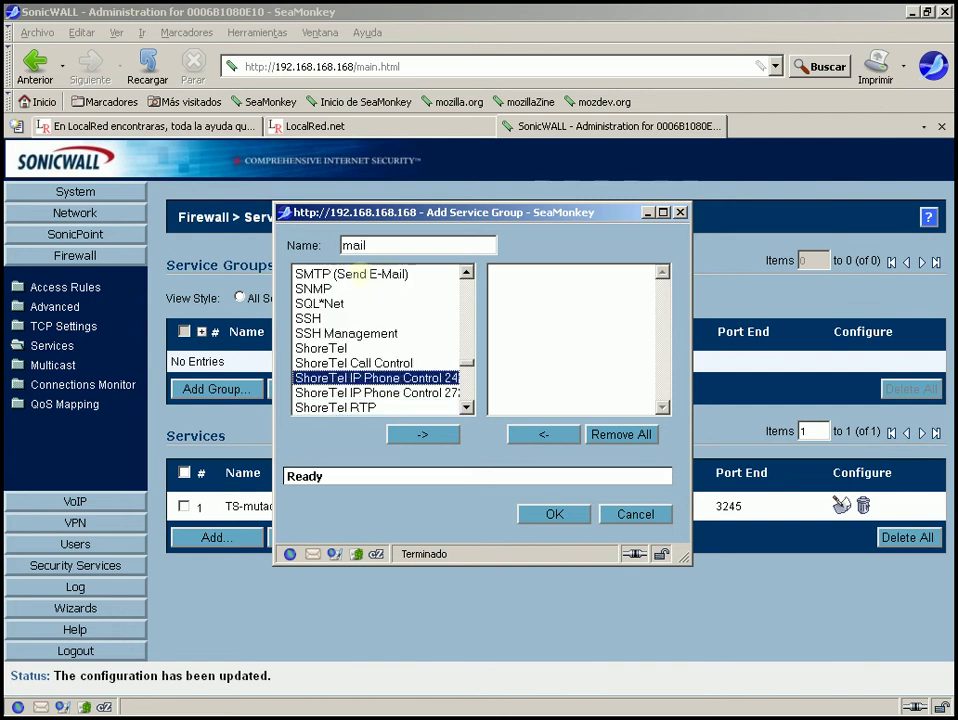
pyautogui.press('Up')
pyautogui.press('Up')
pyautogui.press('Up')
pyautogui.press('Up')
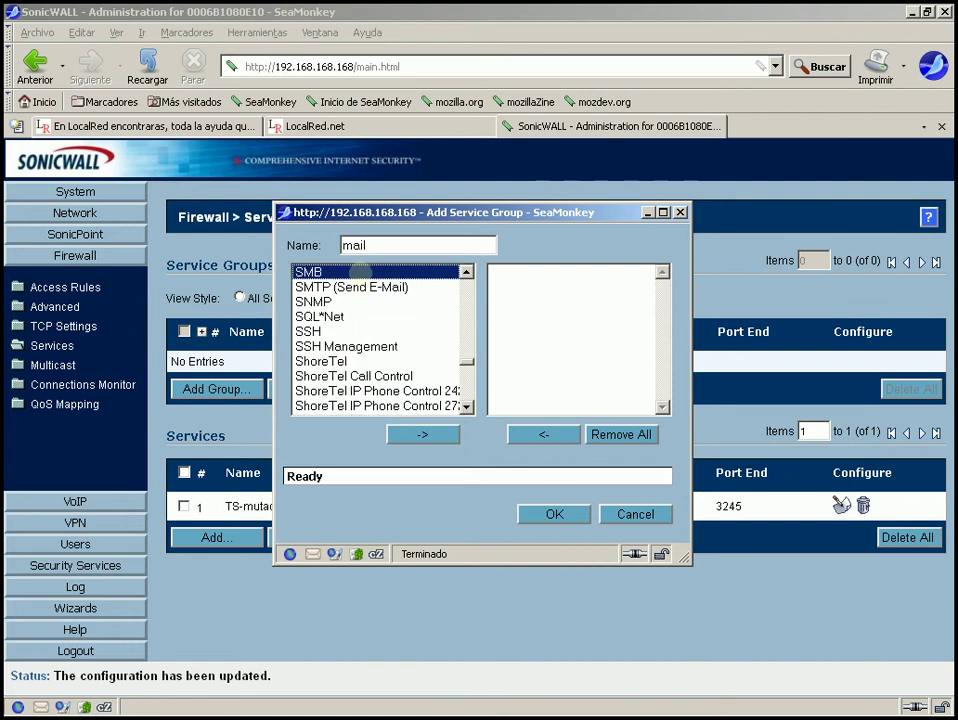
pyautogui.press('Down')
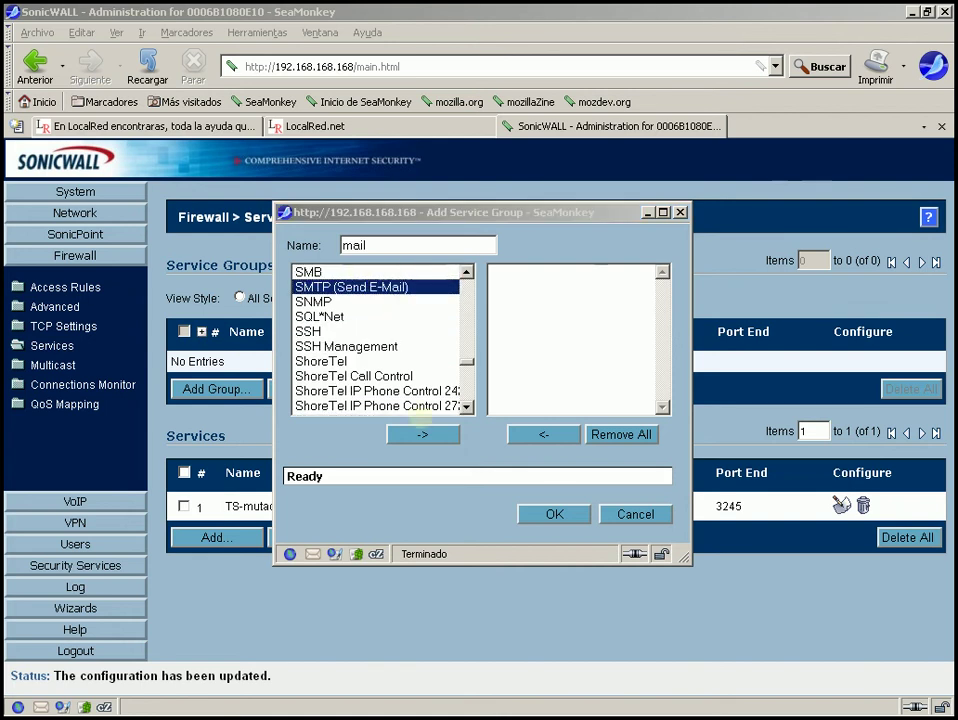
pyautogui.click(422, 433)
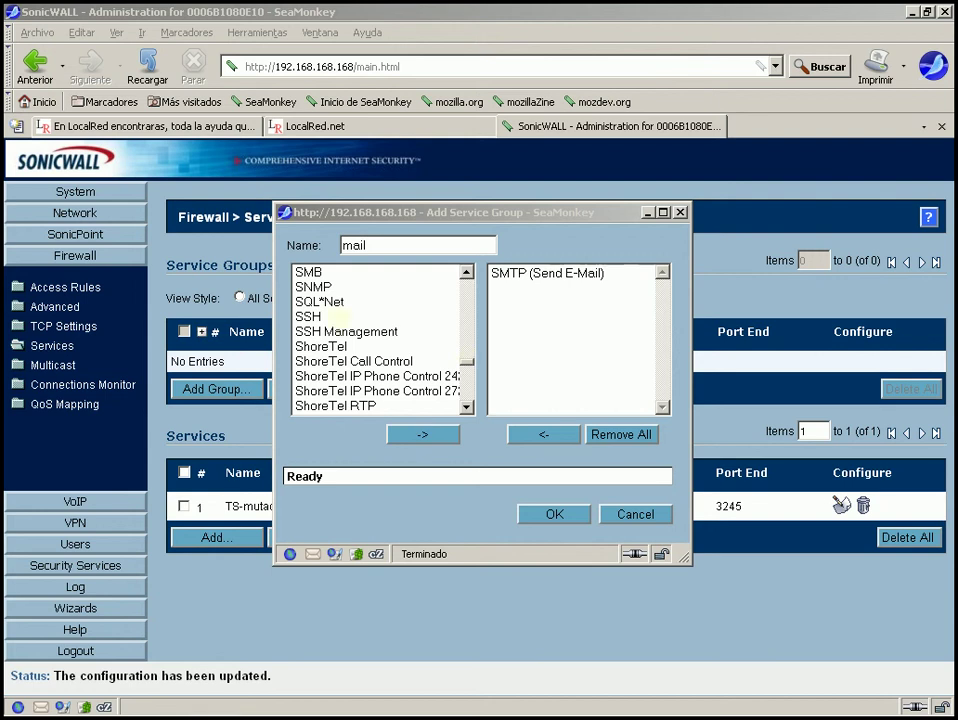
# Add POP3 (Retrieve E-Mail) and IMAP4 to the mail group.
pyautogui.click(313, 280)
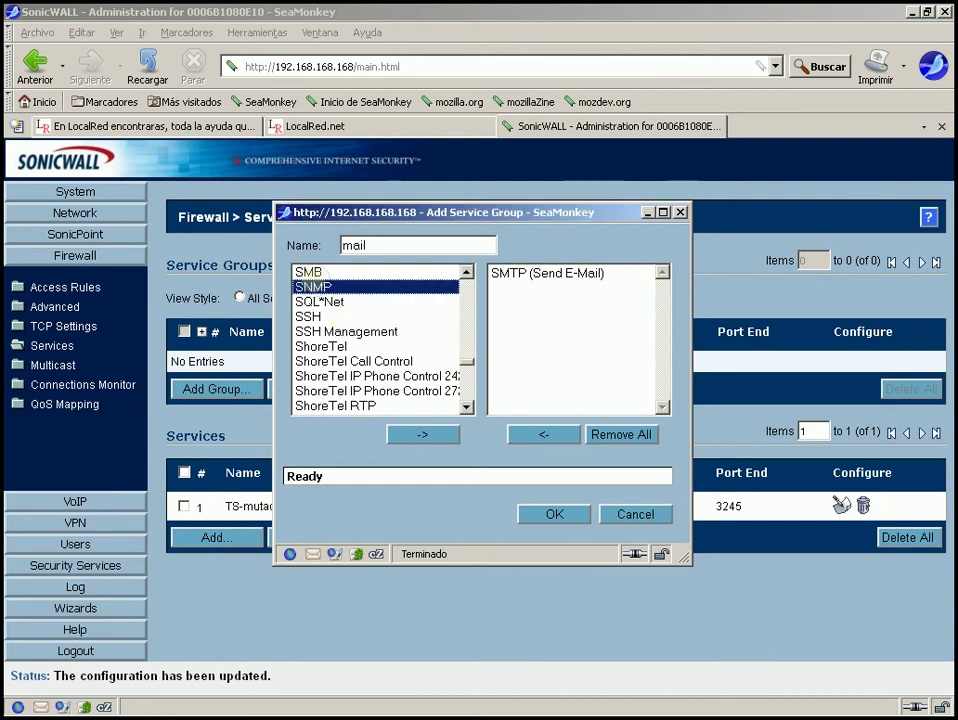
pyautogui.press('Down')
pyautogui.press('Down')
pyautogui.press('Down')
pyautogui.press('Down')
pyautogui.press('Down')
pyautogui.press('Down')
pyautogui.press('Down')
pyautogui.press('Down')
pyautogui.press('Down')
pyautogui.press('Down')
pyautogui.press('Down')
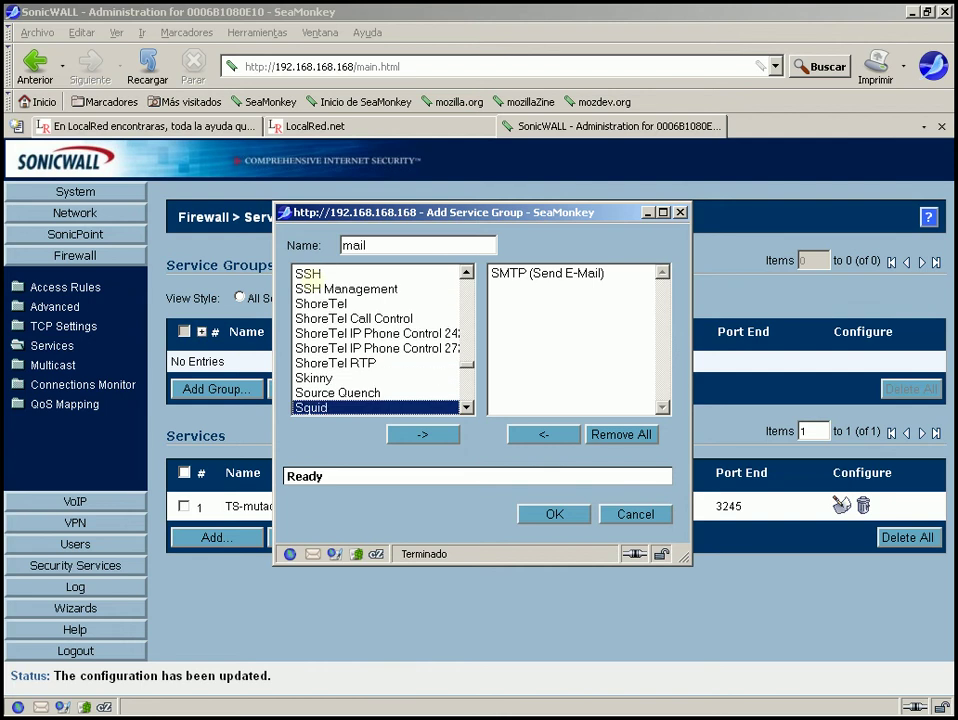
pyautogui.press('Up')
pyautogui.press('Up')
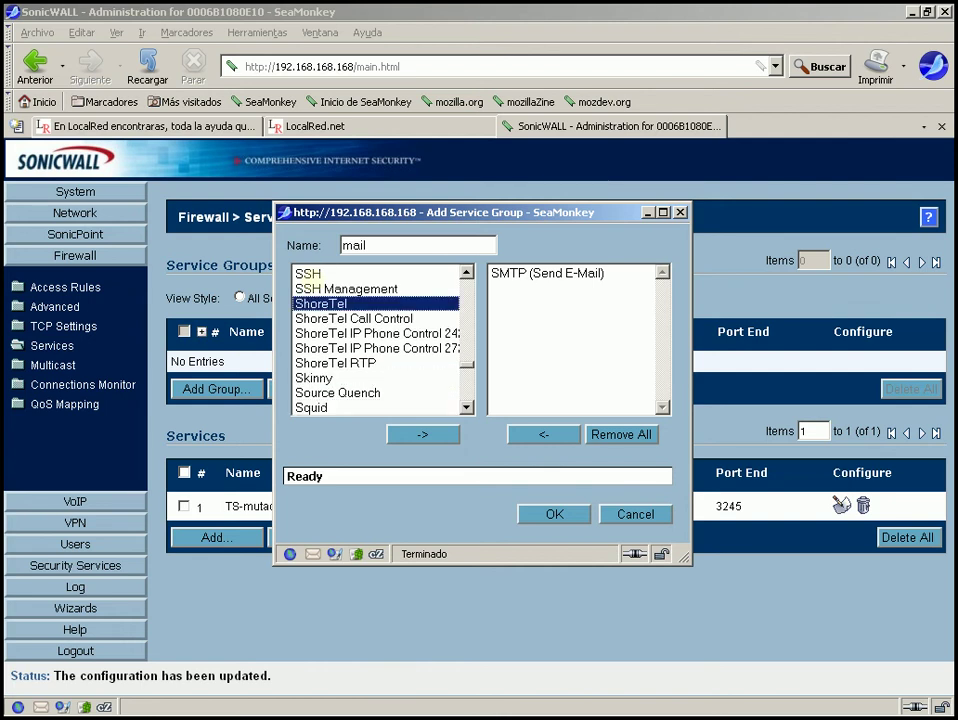
pyautogui.press('Up')
pyautogui.press('Up')
pyautogui.press('Up')
pyautogui.press('Up')
pyautogui.press('Up')
pyautogui.press('Up')
pyautogui.press('Up')
pyautogui.press('Up')
pyautogui.press('Up')
pyautogui.press('Up')
pyautogui.press('Up')
pyautogui.press('Up')
pyautogui.press('Up')
pyautogui.press('Up')
pyautogui.press('Up')
pyautogui.press('Up')
pyautogui.press('Up')
pyautogui.press('Up')
pyautogui.press('Up')
pyautogui.press('Up')
pyautogui.press('Down')
pyautogui.press('Down')
pyautogui.press('Down')
pyautogui.press('Down')
pyautogui.press('Down')
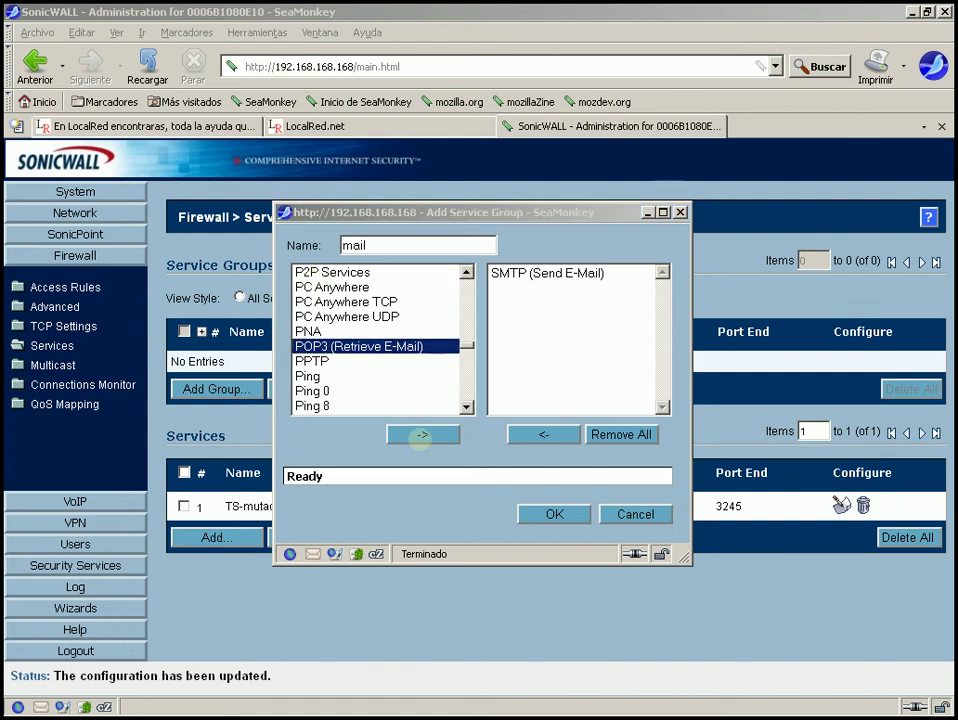
pyautogui.click(423, 434)
pyautogui.click(383, 287)
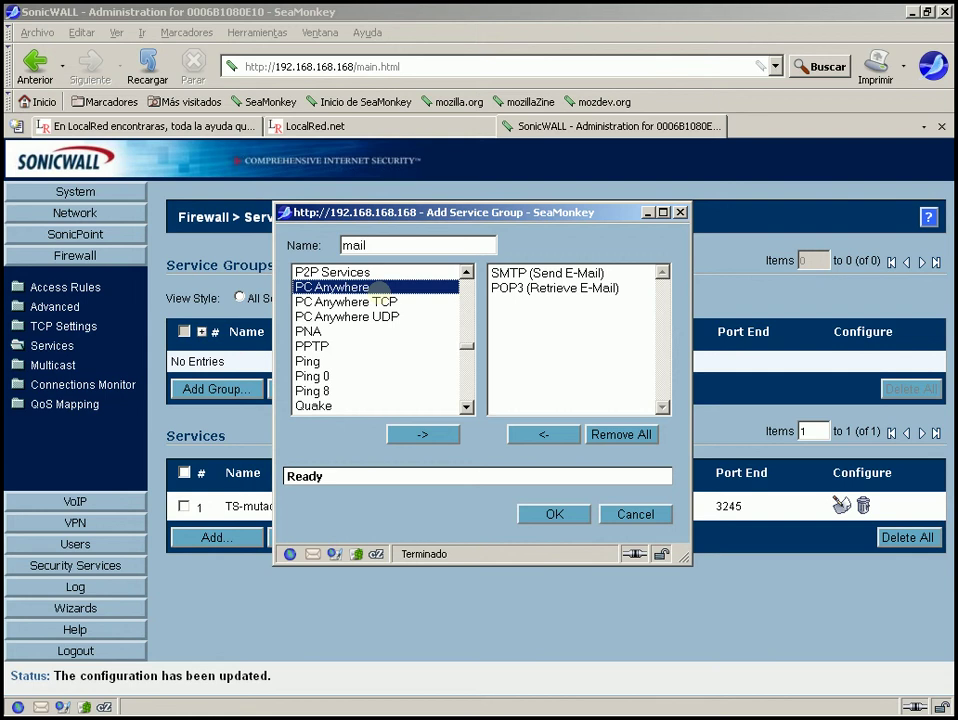
pyautogui.press('Up')
pyautogui.press('Up')
pyautogui.press('Up')
pyautogui.press('Up')
pyautogui.press('Up')
pyautogui.press('Up')
pyautogui.press('Up')
pyautogui.press('Up')
pyautogui.press('Up')
pyautogui.press('Up')
pyautogui.press('Up')
pyautogui.press('Up')
pyautogui.press('Up')
pyautogui.press('Up')
pyautogui.press('Up')
pyautogui.press('Up')
pyautogui.press('Up')
pyautogui.press('Up')
pyautogui.press('Up')
pyautogui.press('Up')
pyautogui.press('Up')
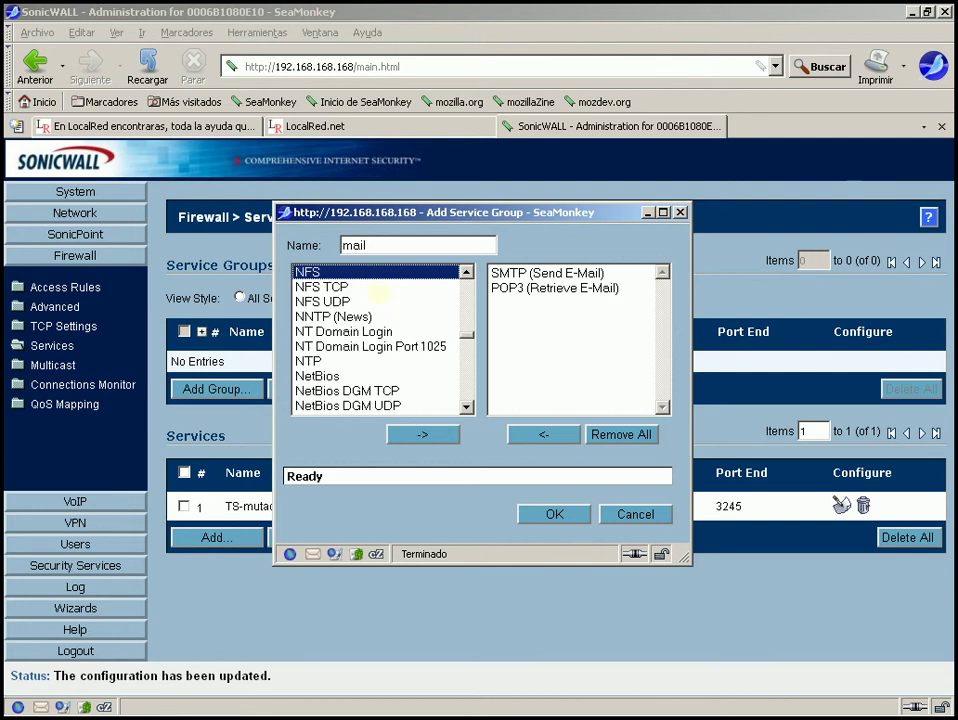
pyautogui.press('Up')
pyautogui.press('Up')
pyautogui.press('Up')
pyautogui.press('Up')
pyautogui.press('Up')
pyautogui.press('Up')
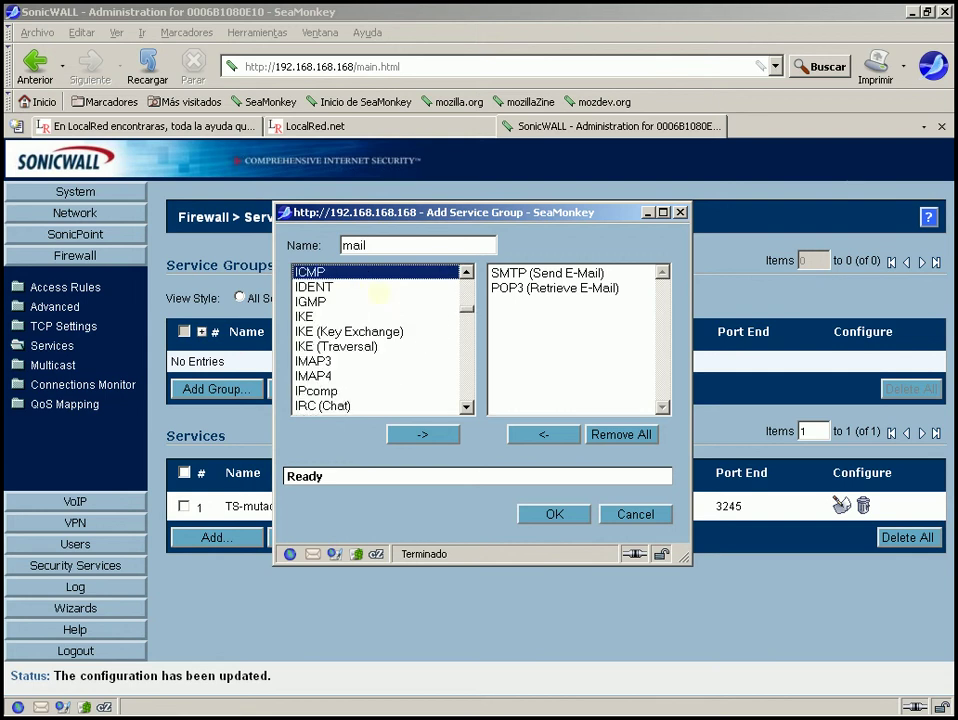
pyautogui.press('Down')
pyautogui.press('Down')
pyautogui.press('Down')
pyautogui.press('Down')
pyautogui.press('Down')
pyautogui.press('Down')
pyautogui.press('Down')
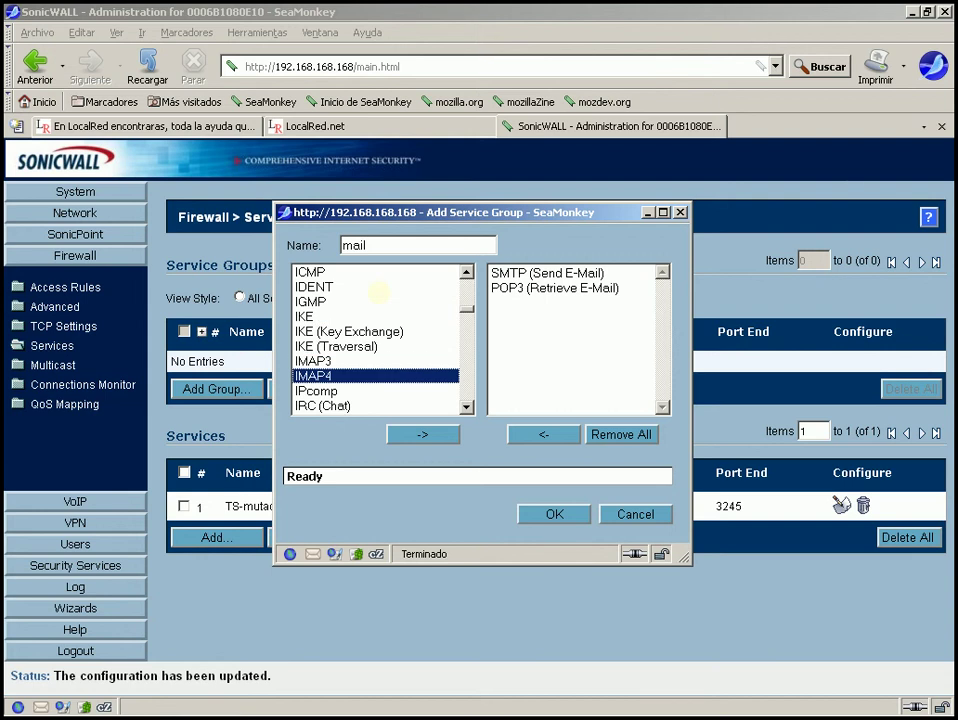
pyautogui.click(420, 434)
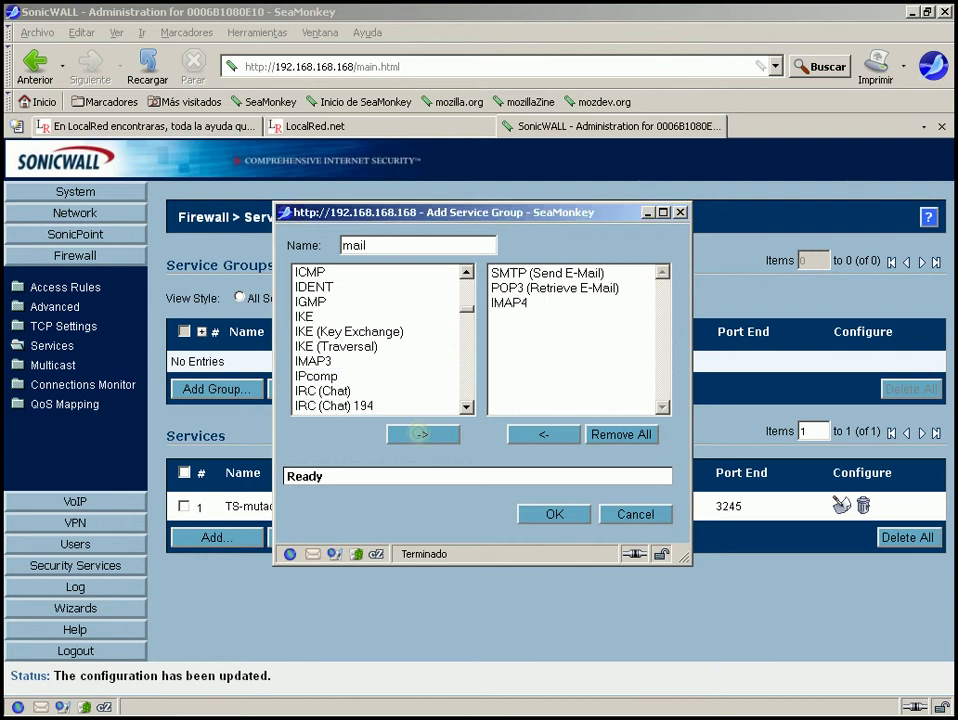
pyautogui.click(553, 513)
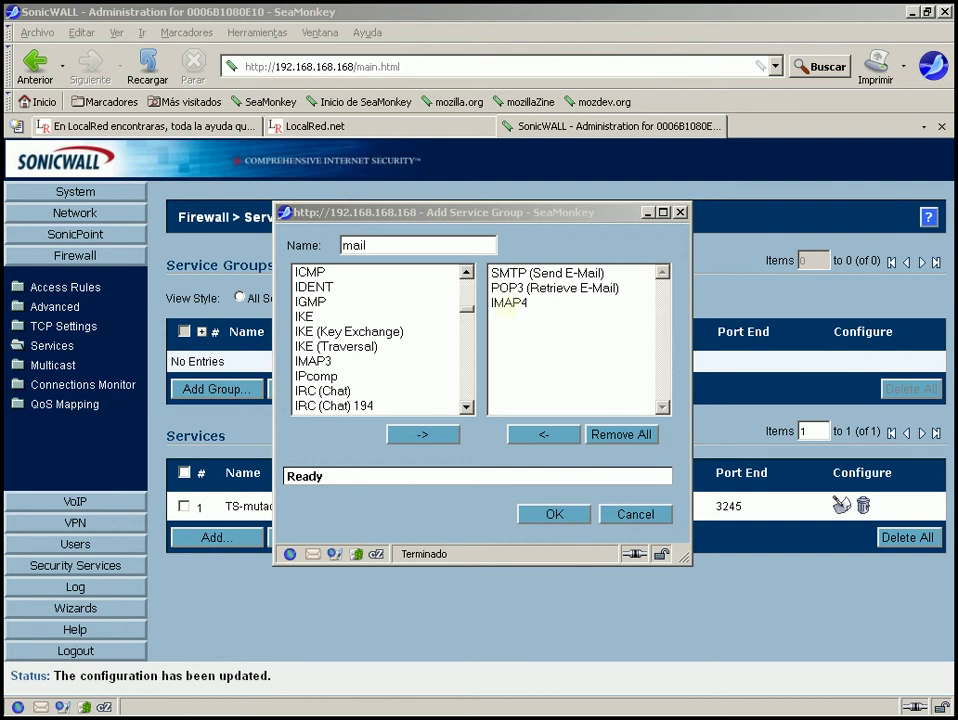
# Save the 'mail' service group, then add a new rule in the WAN > LAN access rules.
pyautogui.click(555, 513)
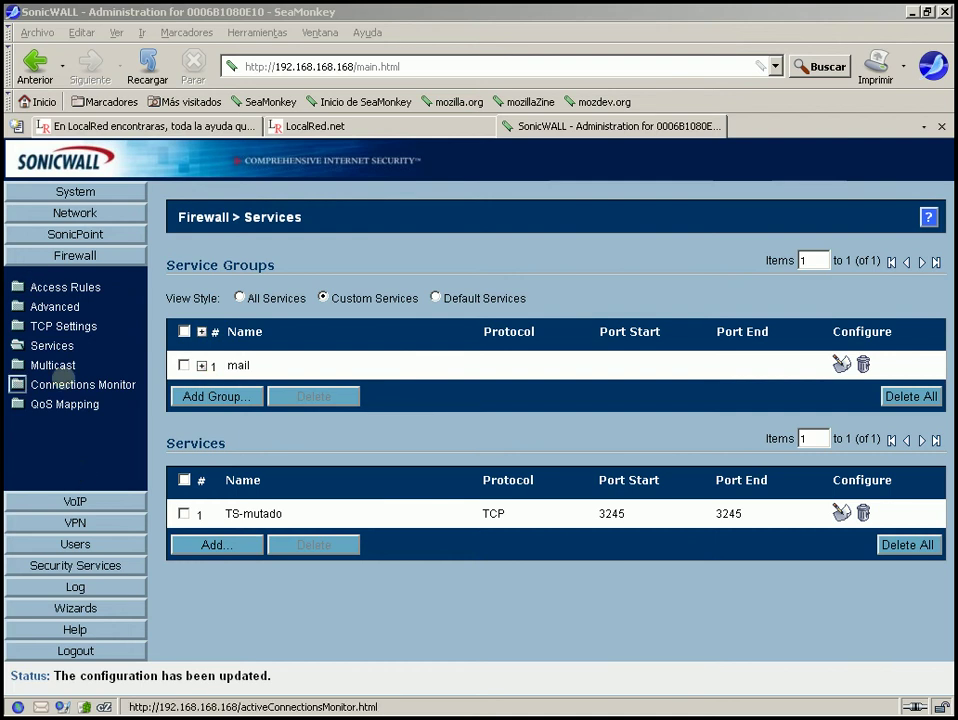
pyautogui.click(40, 287)
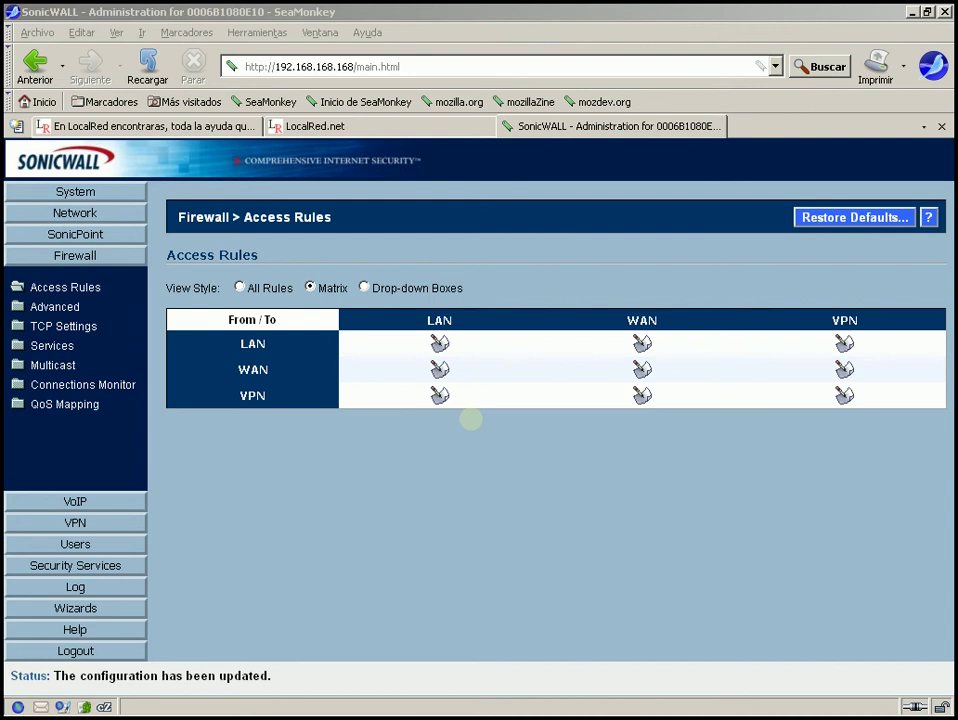
pyautogui.click(439, 370)
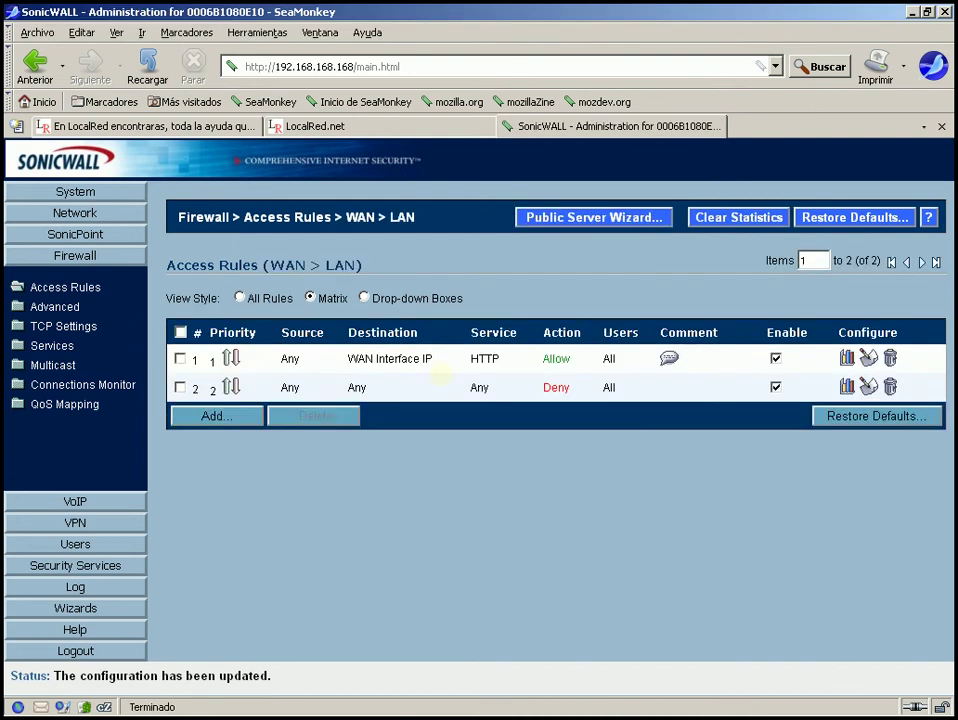
pyautogui.click(226, 414)
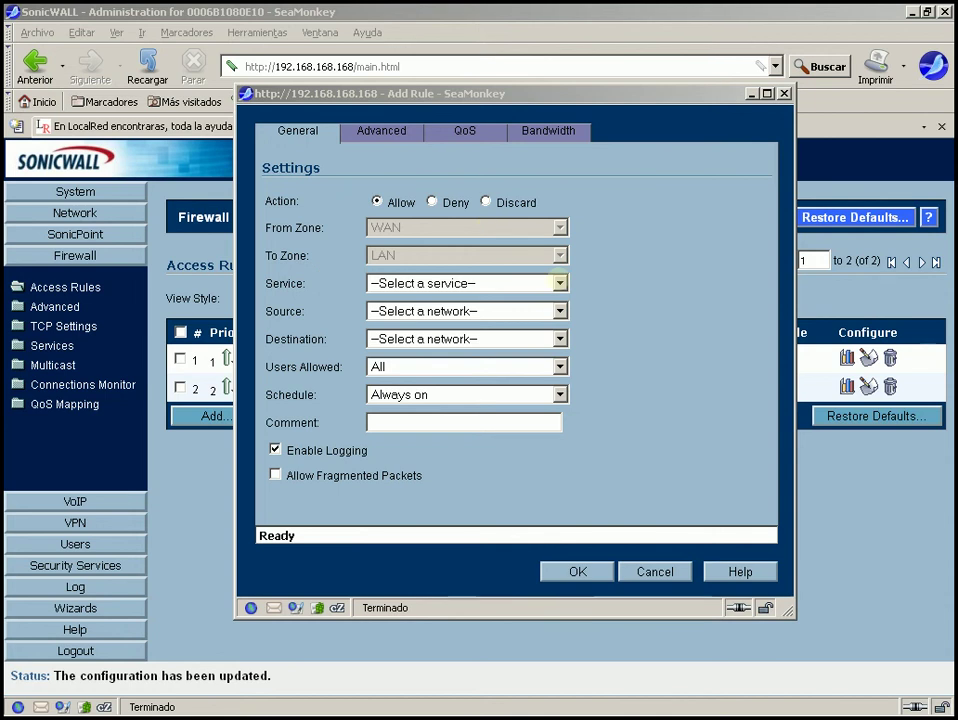
# Choose the 'mail' service group as the new rule's service.
pyautogui.click(559, 283)
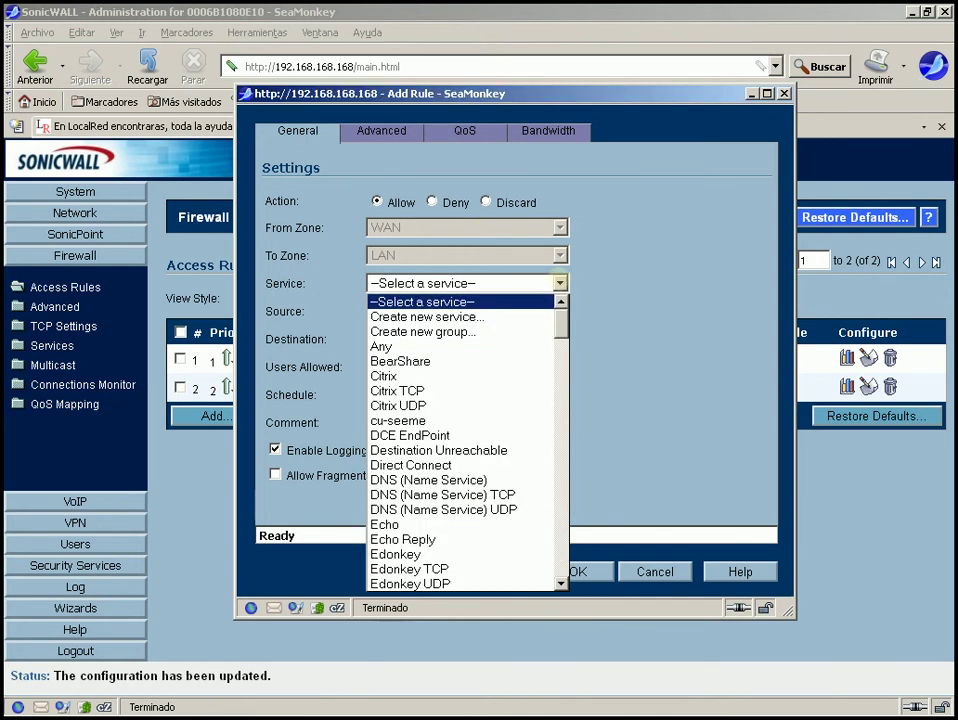
pyautogui.click(559, 283)
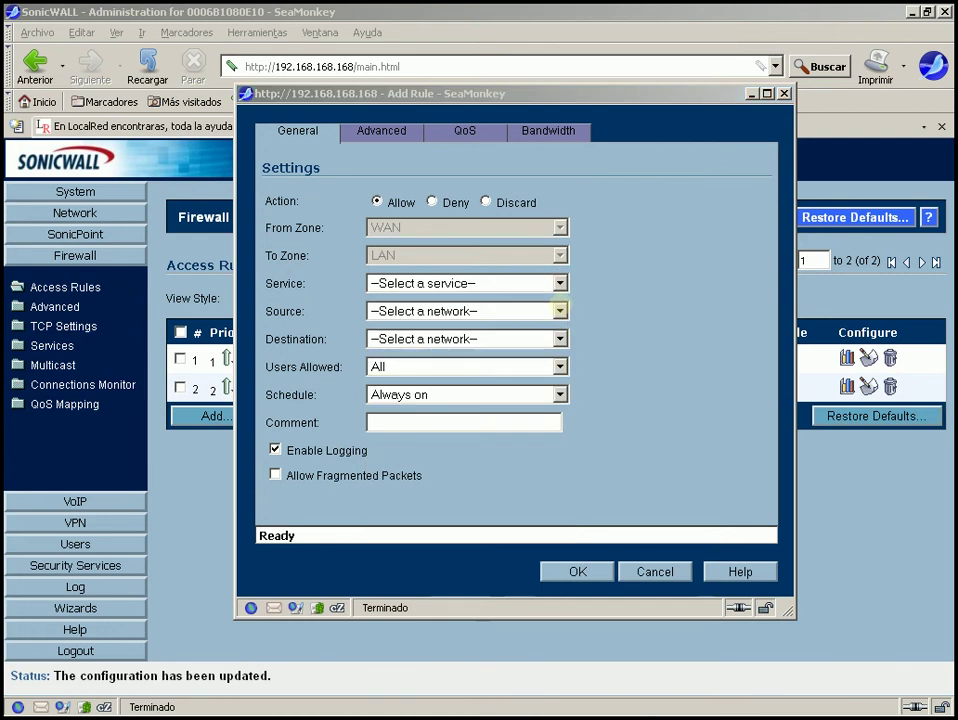
pyautogui.click(559, 283)
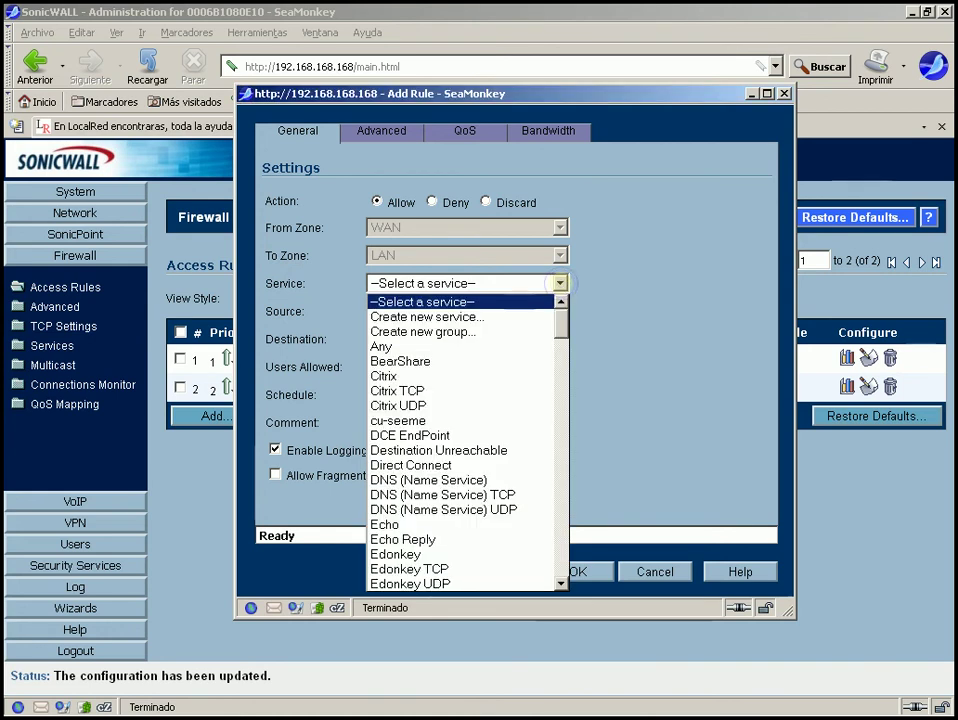
pyautogui.press('Down')
pyautogui.press('Down')
pyautogui.press('e')
pyautogui.press('d')
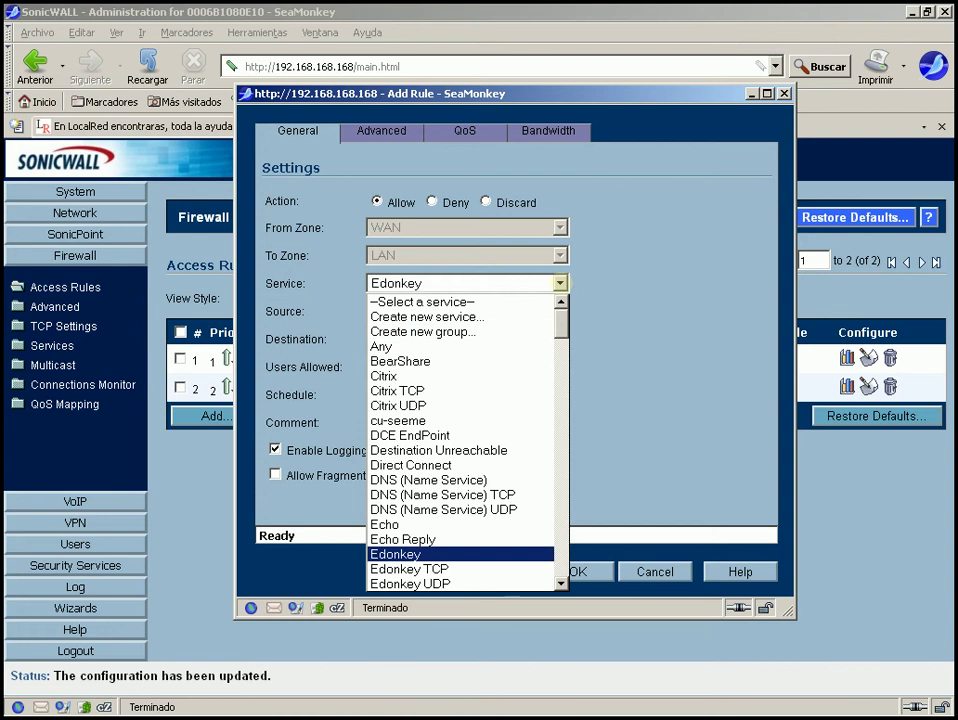
pyautogui.press('Down')
pyautogui.press('Down')
pyautogui.press('Down')
pyautogui.press('Down')
pyautogui.press('Down')
pyautogui.press('Down')
pyautogui.press('Down')
pyautogui.press('Down')
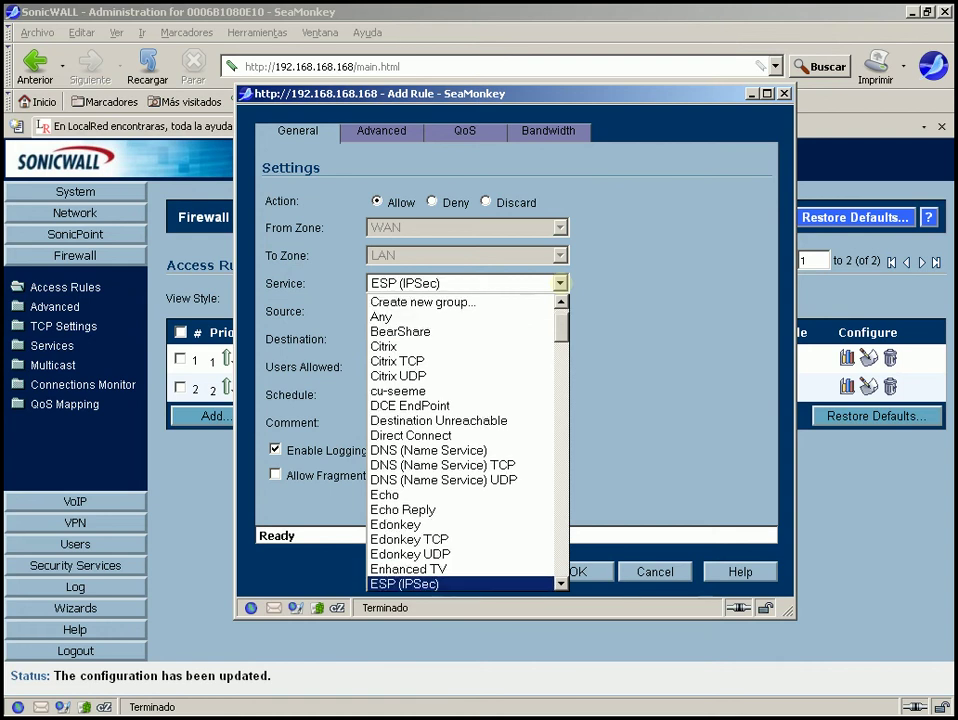
pyautogui.press('Down')
pyautogui.press('Down')
pyautogui.press('Down')
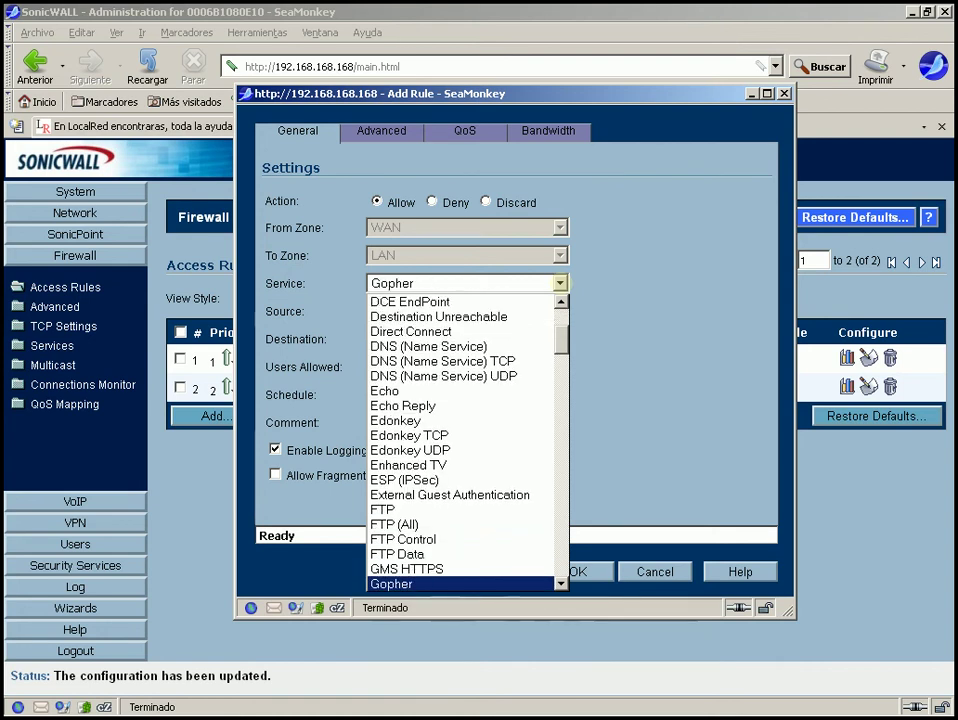
pyautogui.press('Down')
pyautogui.press('Down')
pyautogui.press('Down')
pyautogui.press('Down')
pyautogui.press('Down')
pyautogui.press('Down')
pyautogui.press('Down')
pyautogui.press('Down')
pyautogui.press('Down')
pyautogui.press('Down')
pyautogui.press('Down')
pyautogui.press('Down')
pyautogui.press('Down')
pyautogui.press('Down')
pyautogui.press('Down')
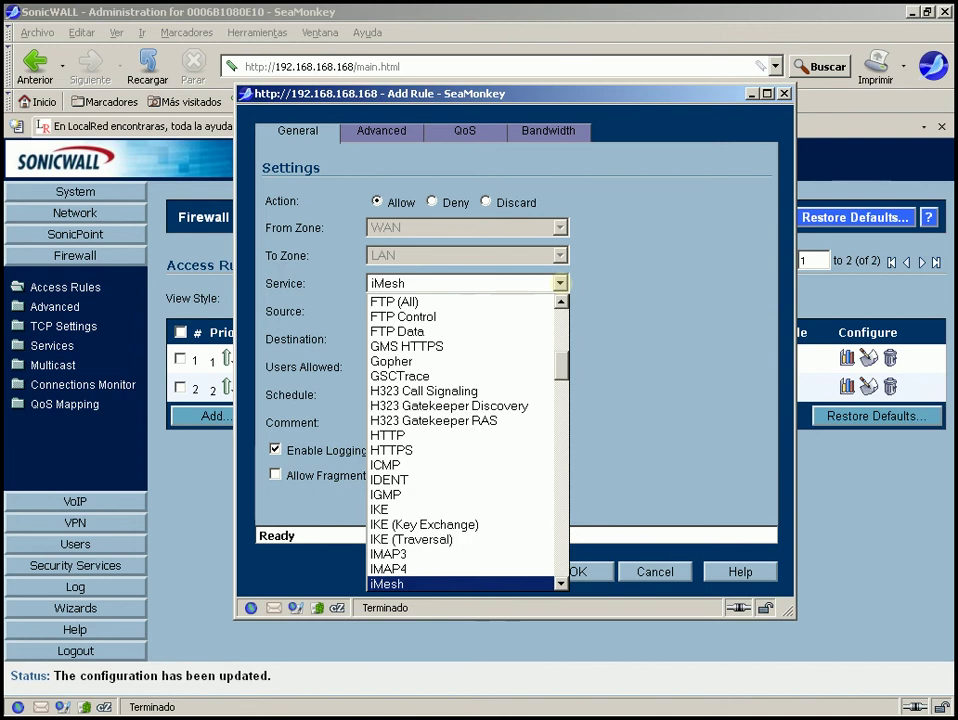
pyautogui.press('Down')
pyautogui.press('Down')
pyautogui.press('Down')
pyautogui.press('Down')
pyautogui.press('Down')
pyautogui.press('Down')
pyautogui.press('Down')
pyautogui.press('Down')
pyautogui.press('Down')
pyautogui.press('Down')
pyautogui.press('Down')
pyautogui.press('Down')
pyautogui.press('Down')
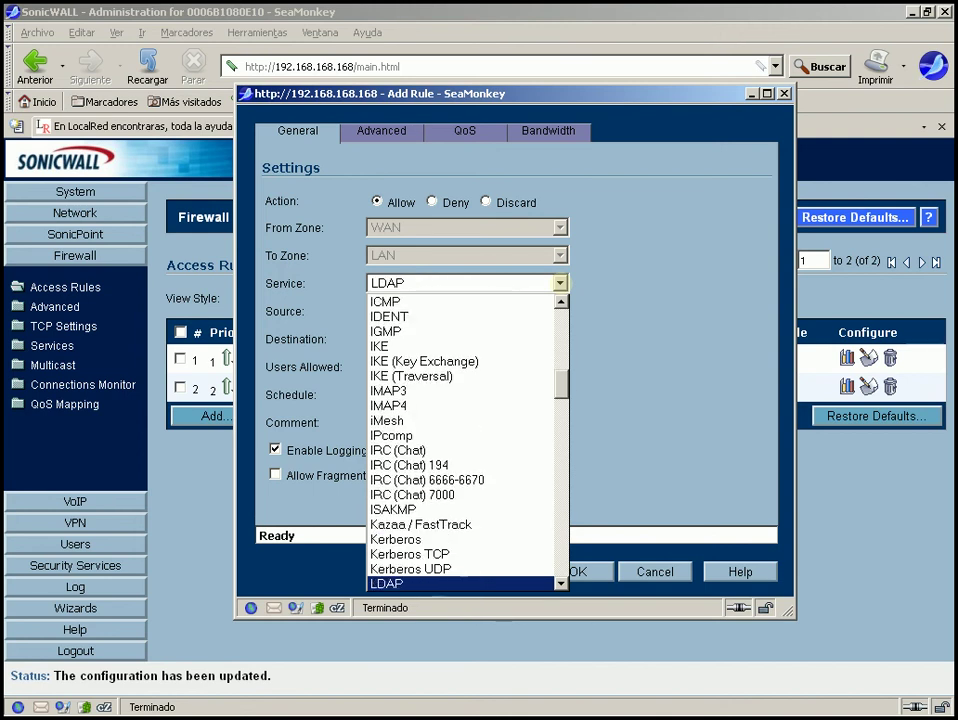
pyautogui.press('Down')
pyautogui.press('Down')
pyautogui.press('Down')
pyautogui.press('Down')
pyautogui.press('Down')
pyautogui.press('Down')
pyautogui.press('Down')
pyautogui.press('Down')
pyautogui.press('Down')
pyautogui.press('Up')
pyautogui.press('Up')
pyautogui.press('Up')
pyautogui.press('Up')
pyautogui.press('Up')
pyautogui.press('Up')
pyautogui.press('Up')
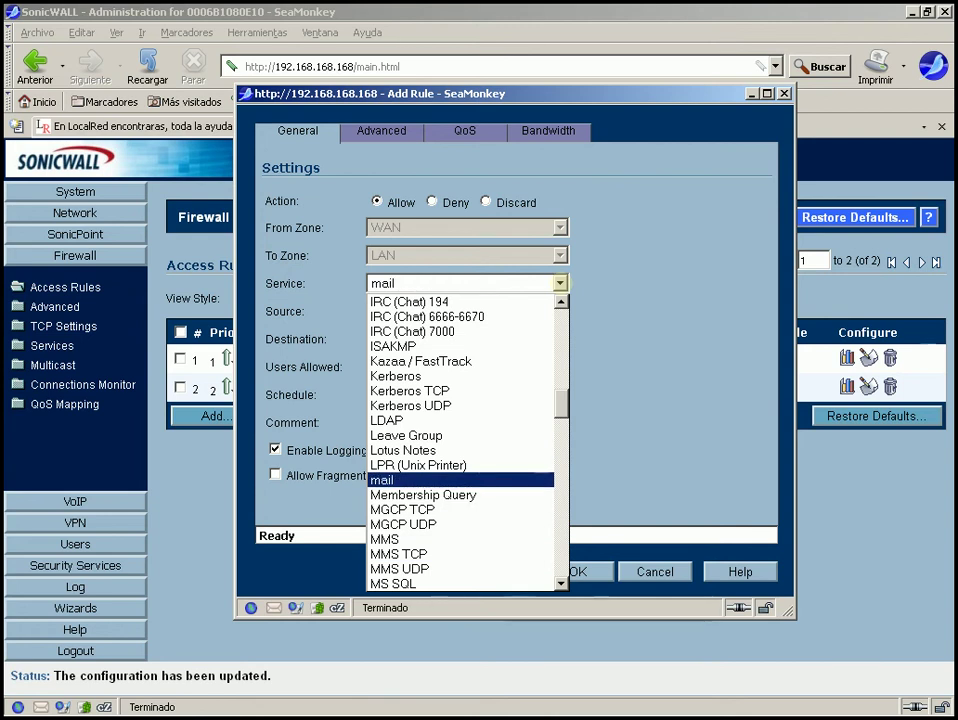
pyautogui.press('Return')
# Set source Any, destination WAN Interface IP, and comment 'Correo' on the rule.
pyautogui.click(462, 311)
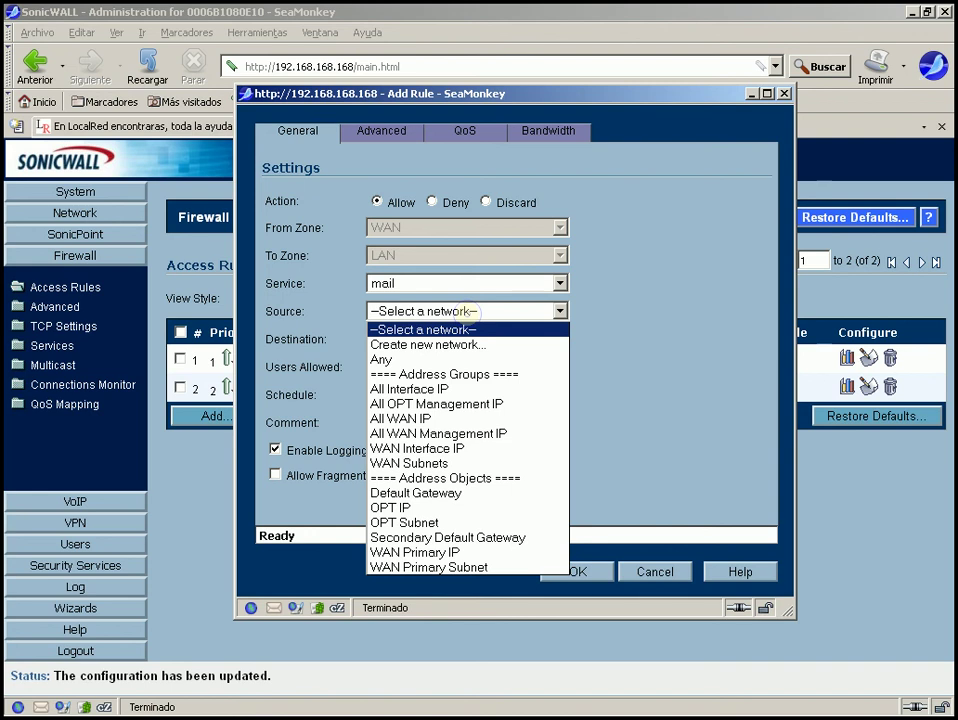
pyautogui.click(462, 311)
pyautogui.click(410, 311)
pyautogui.press('Down')
pyautogui.press('Down')
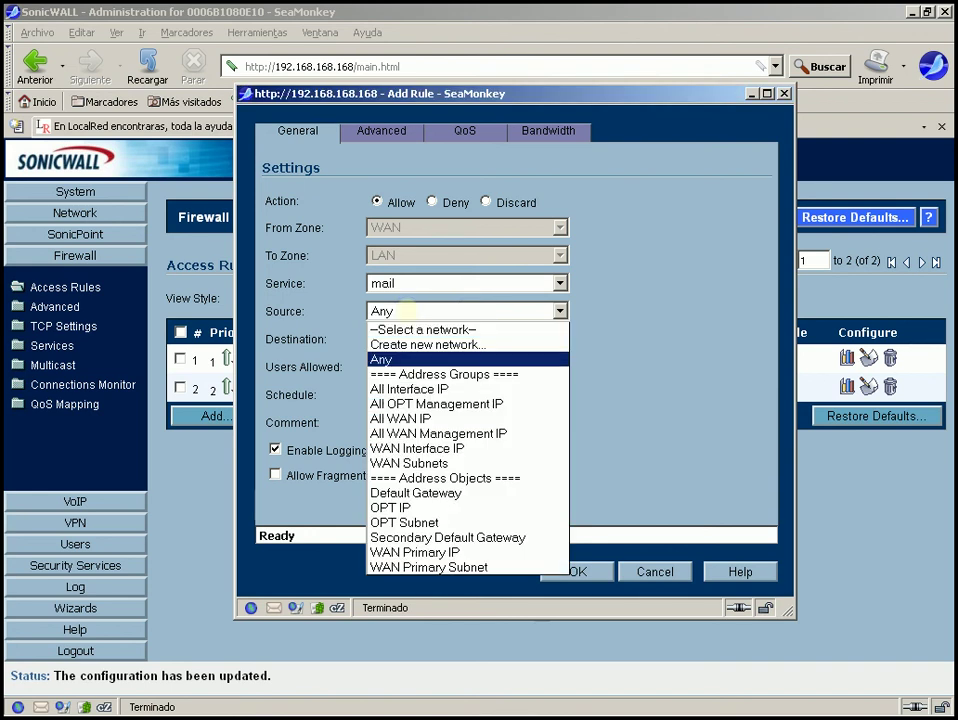
pyautogui.press('Return')
pyautogui.click(424, 340)
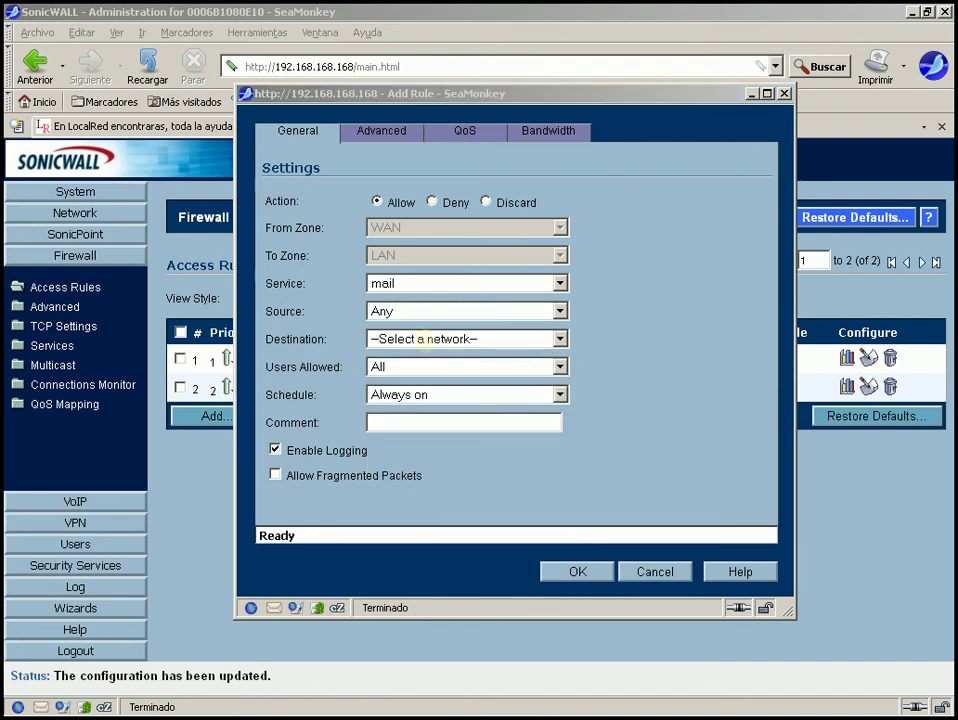
pyautogui.press('Down')
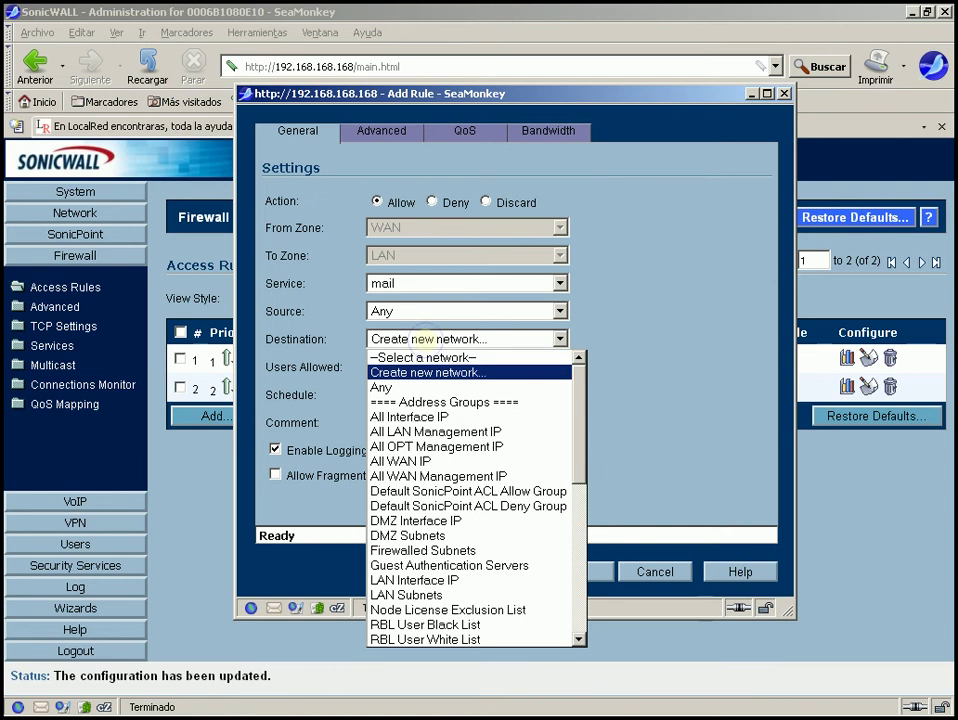
pyautogui.press('Down')
pyautogui.press('Down')
pyautogui.press('Down')
pyautogui.press('Down')
pyautogui.press('Down')
pyautogui.press('Down')
pyautogui.press('Down')
pyautogui.press('Down')
pyautogui.press('Down')
pyautogui.press('Down')
pyautogui.press('Down')
pyautogui.press('Down')
pyautogui.press('Down')
pyautogui.press('Down')
pyautogui.press('Down')
pyautogui.press('Down')
pyautogui.press('Down')
pyautogui.press('Down')
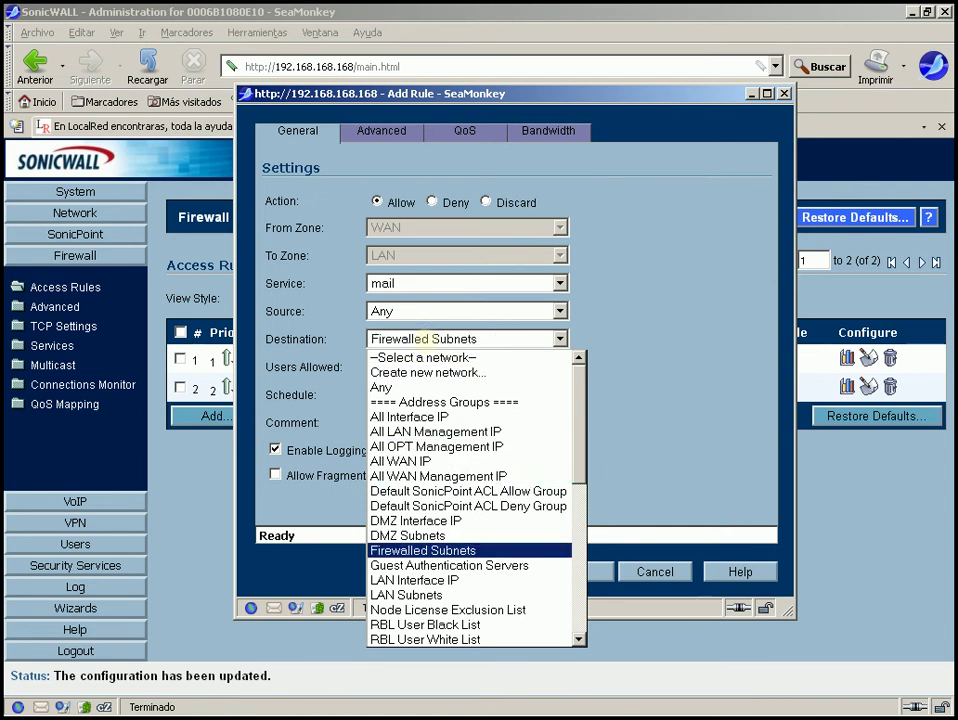
pyautogui.press('Down')
pyautogui.press('Down')
pyautogui.press('Down')
pyautogui.press('Down')
pyautogui.press('Down')
pyautogui.press('Down')
pyautogui.press('Down')
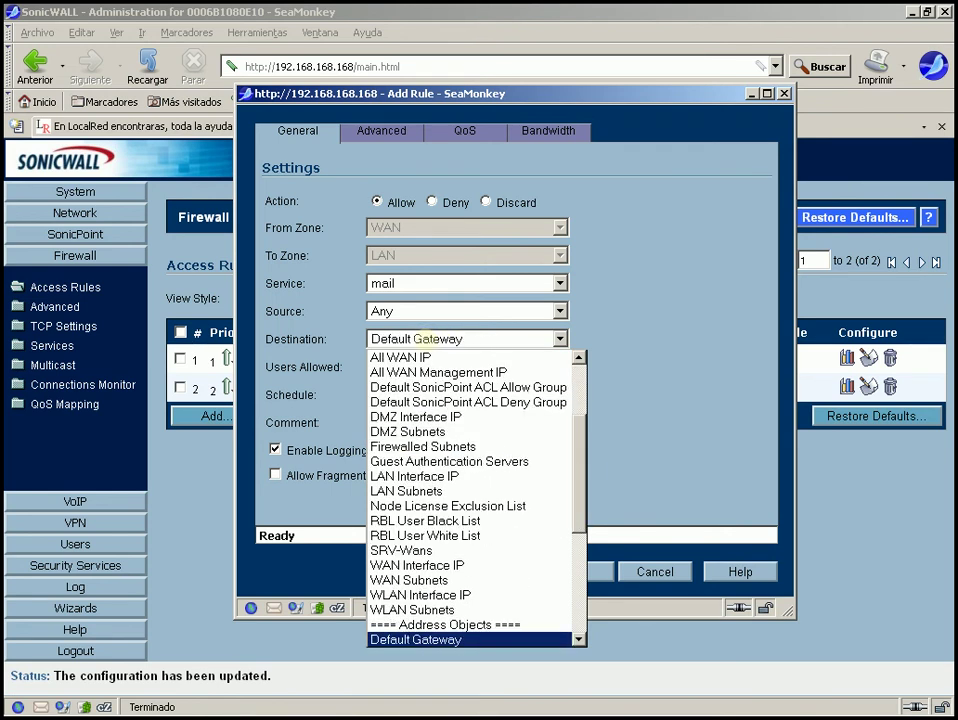
pyautogui.press('Up')
pyautogui.press('Up')
pyautogui.press('Up')
pyautogui.press('Up')
pyautogui.press('Up')
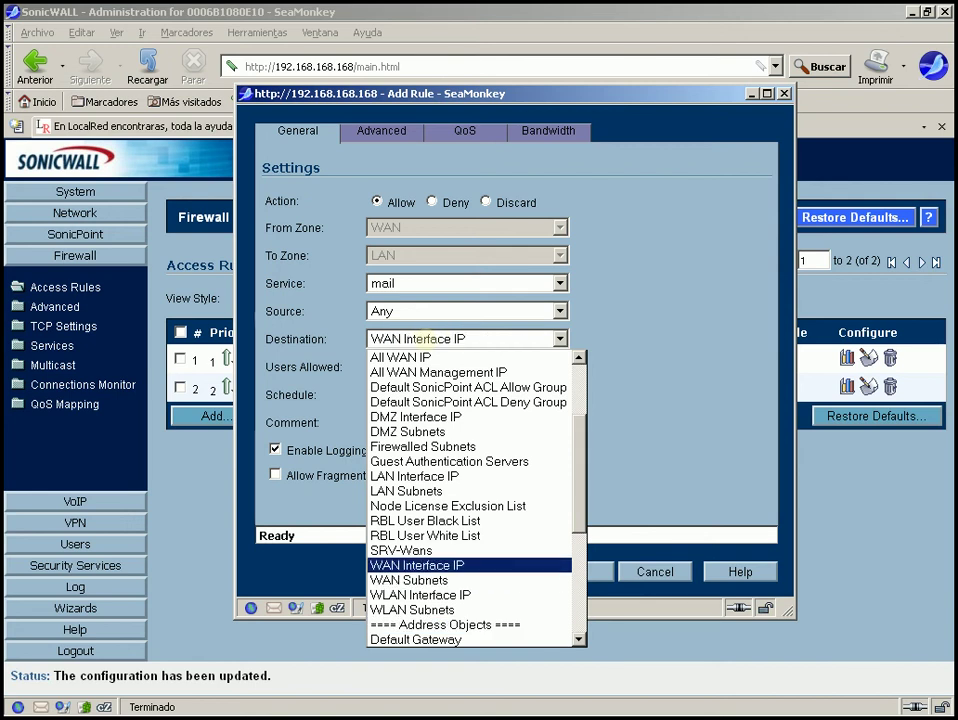
pyautogui.press('Return')
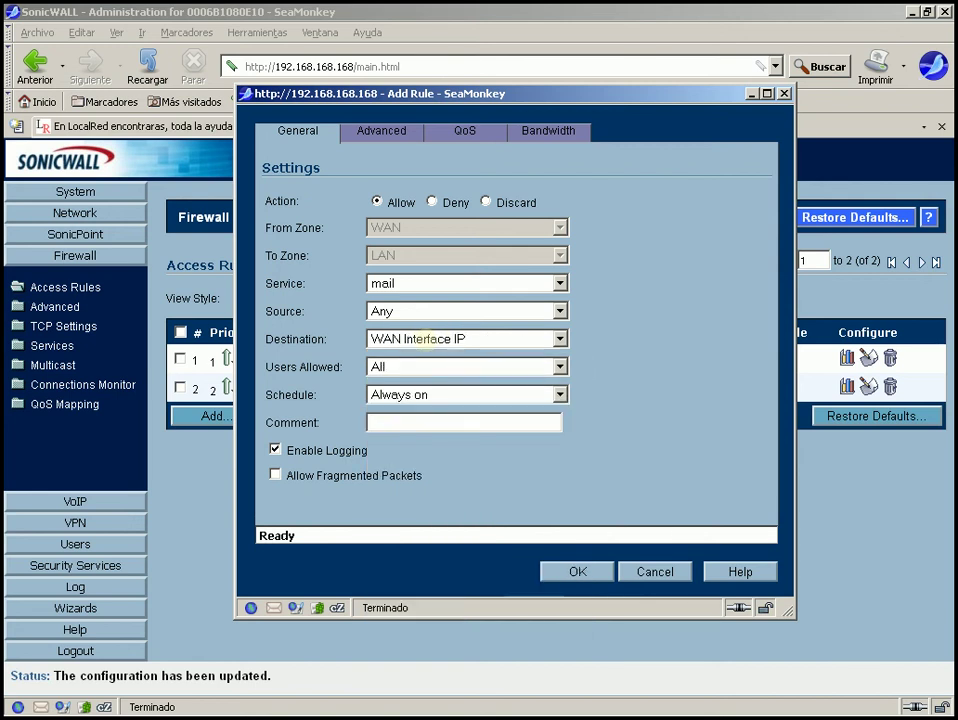
pyautogui.click(390, 422)
pyautogui.write('Correo')
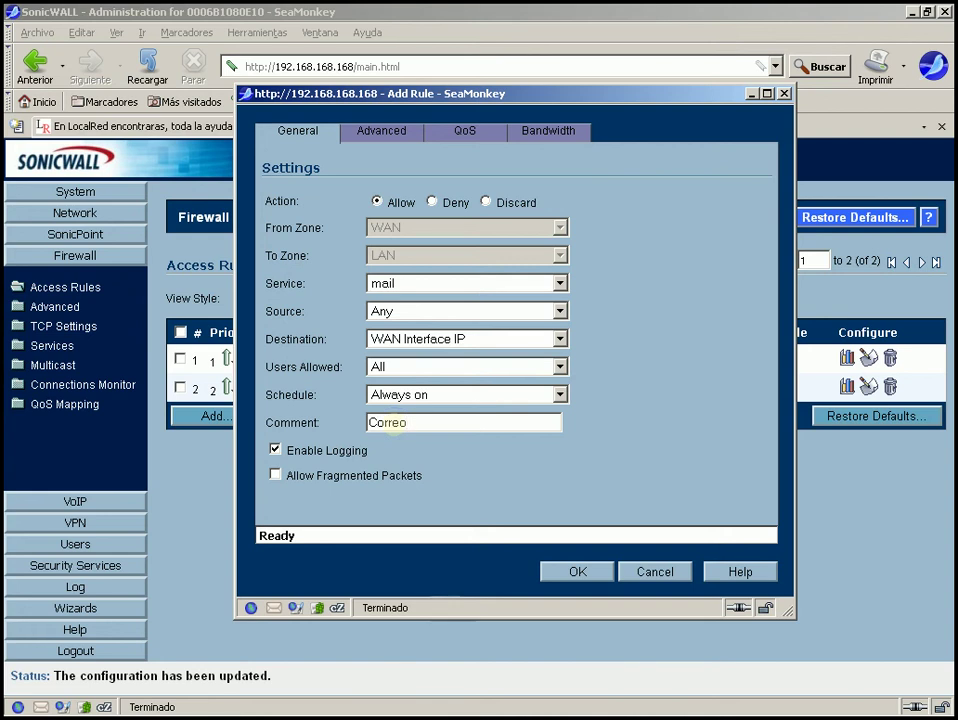
# Save the mail rule, check it above Deny in WAN > LAN, and start another rule.
pyautogui.click(577, 571)
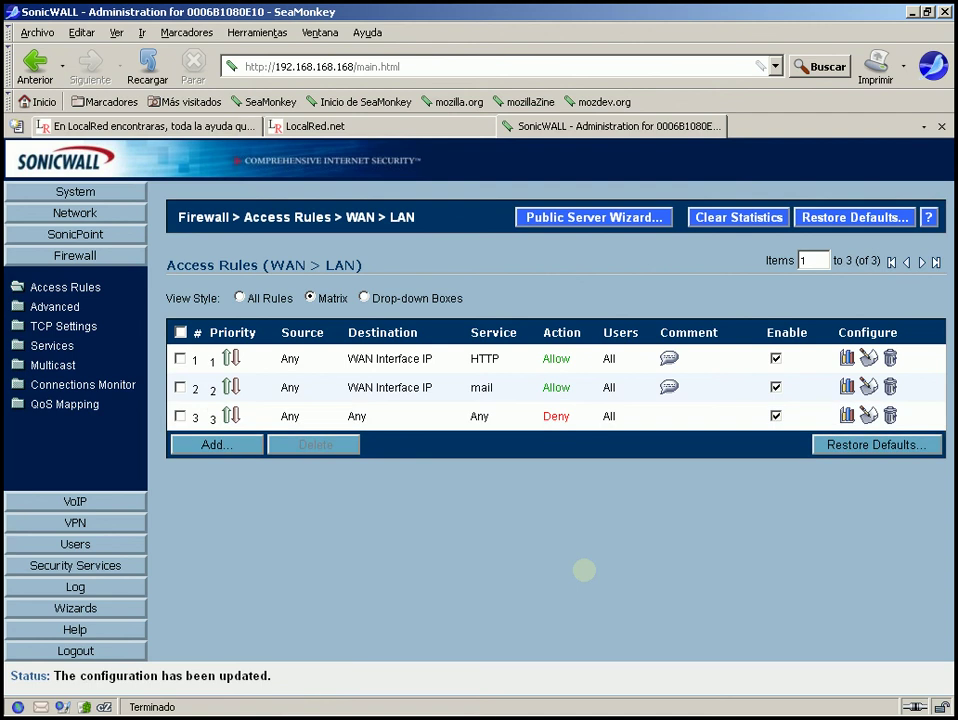
pyautogui.moveTo(488, 365)
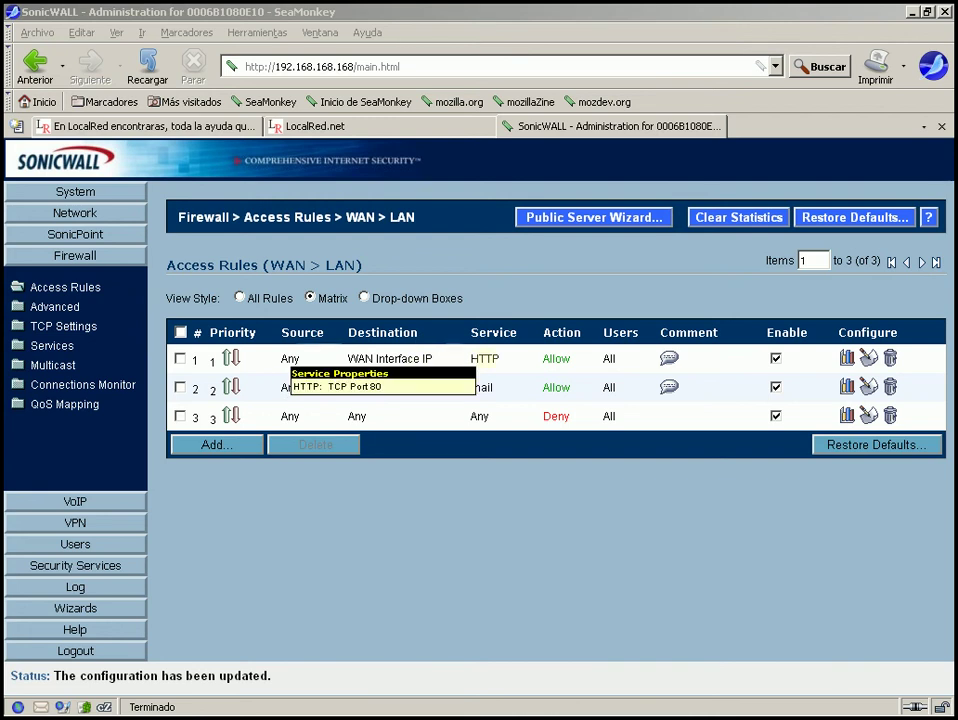
pyautogui.moveTo(482, 387)
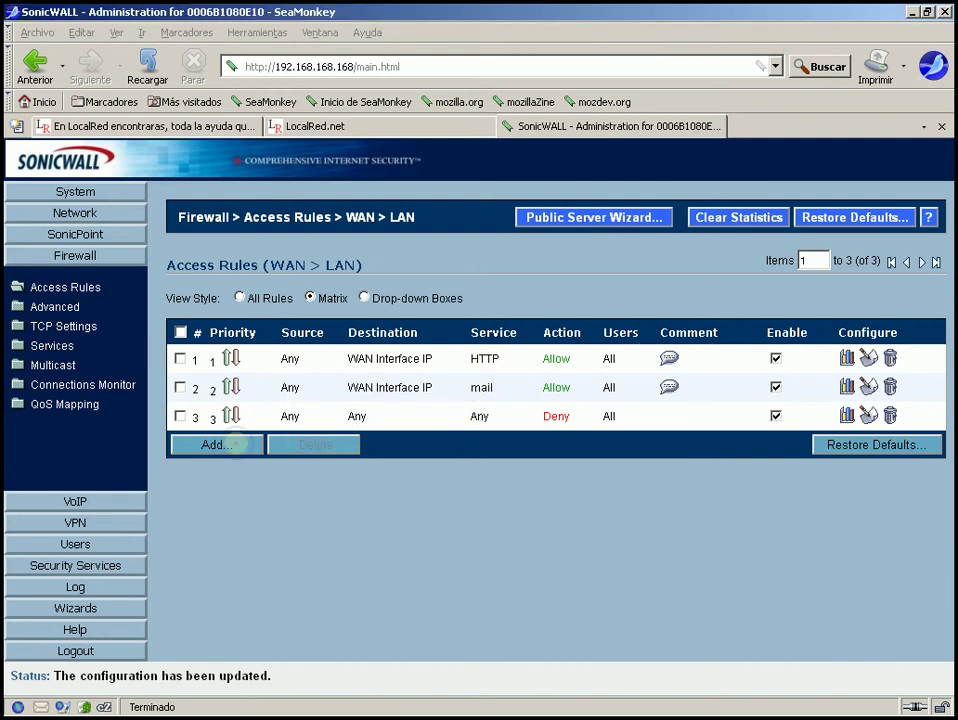
pyautogui.click(236, 444)
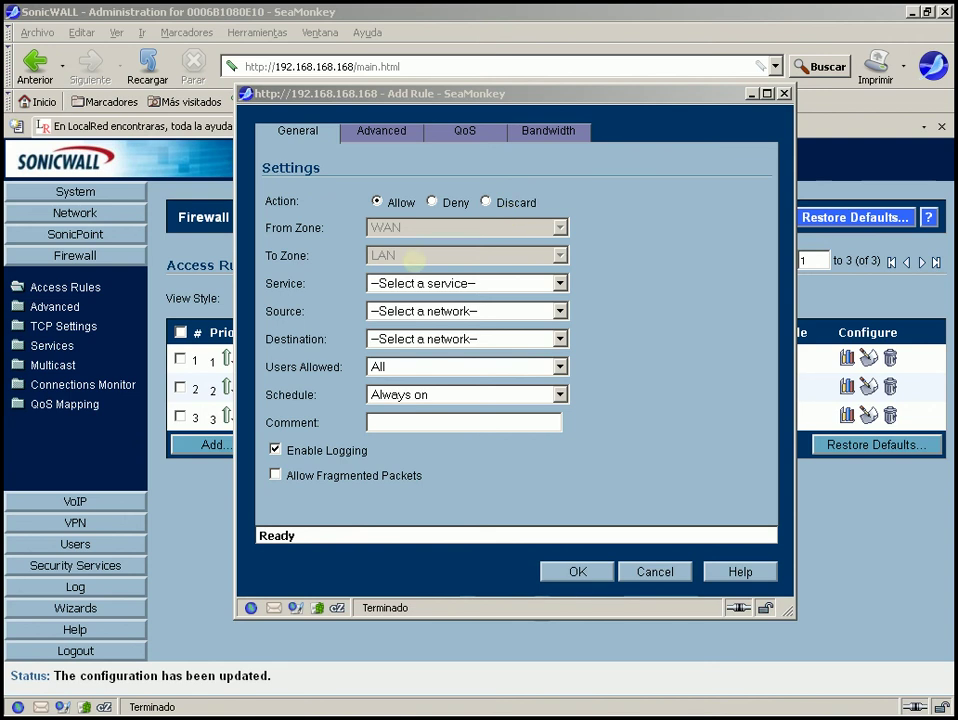
# Set the new rule's service to HTTPS.
pyautogui.click(530, 283)
pyautogui.click(520, 301)
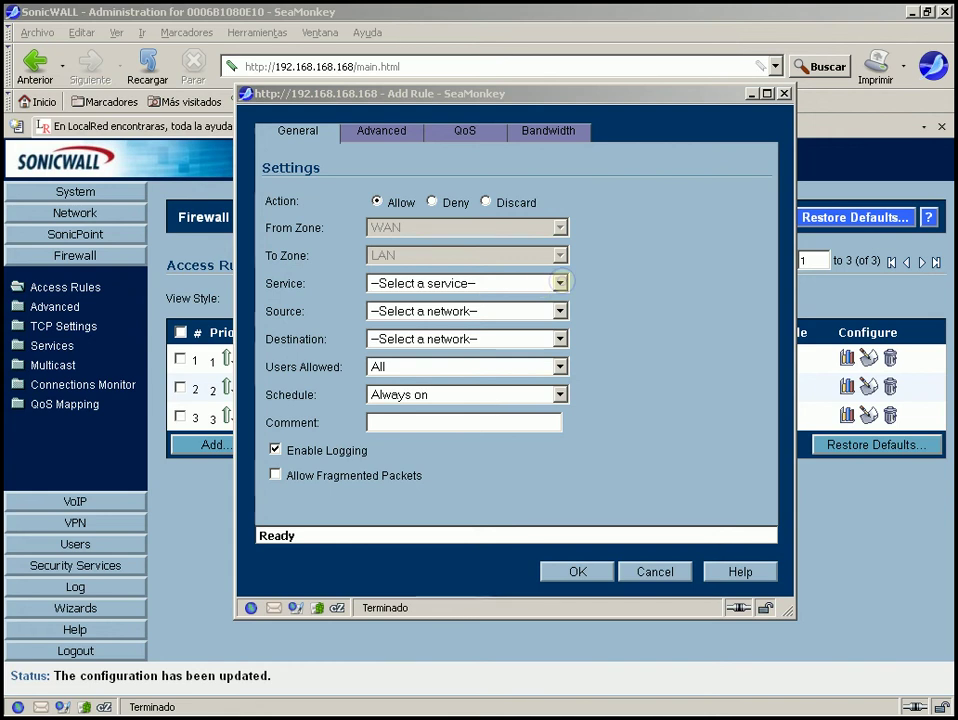
pyautogui.click(560, 283)
pyautogui.press('Down')
pyautogui.press('Down')
pyautogui.press('Down')
pyautogui.press('Down')
pyautogui.press('Down')
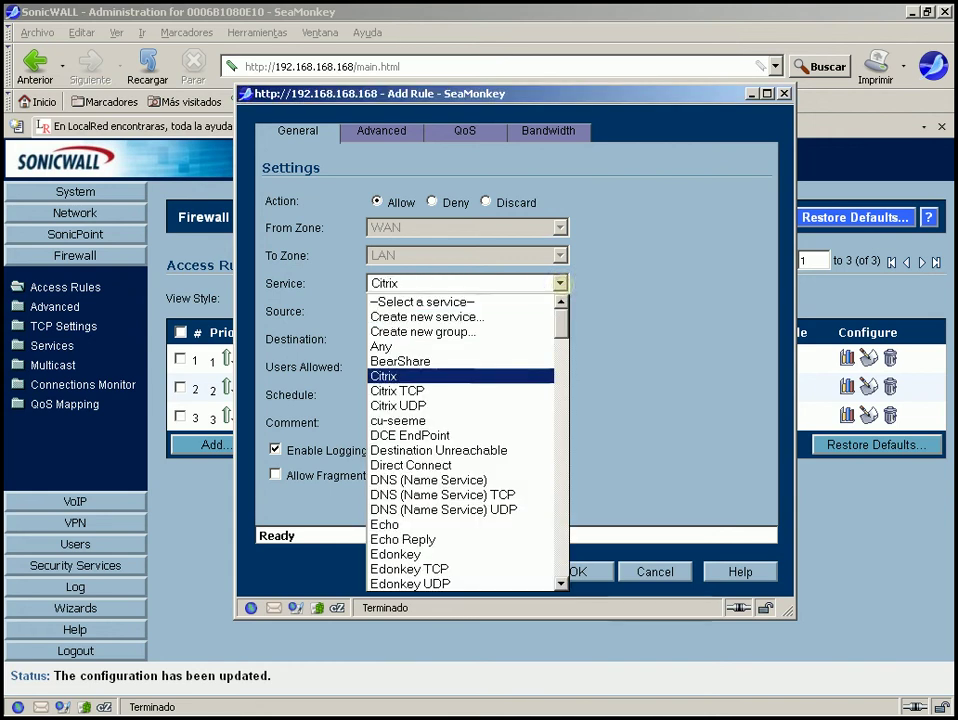
pyautogui.press('Down')
pyautogui.press('Down')
pyautogui.press('Down')
pyautogui.press('Down')
pyautogui.press('Down')
pyautogui.press('Down')
pyautogui.press('Down')
pyautogui.press('g')
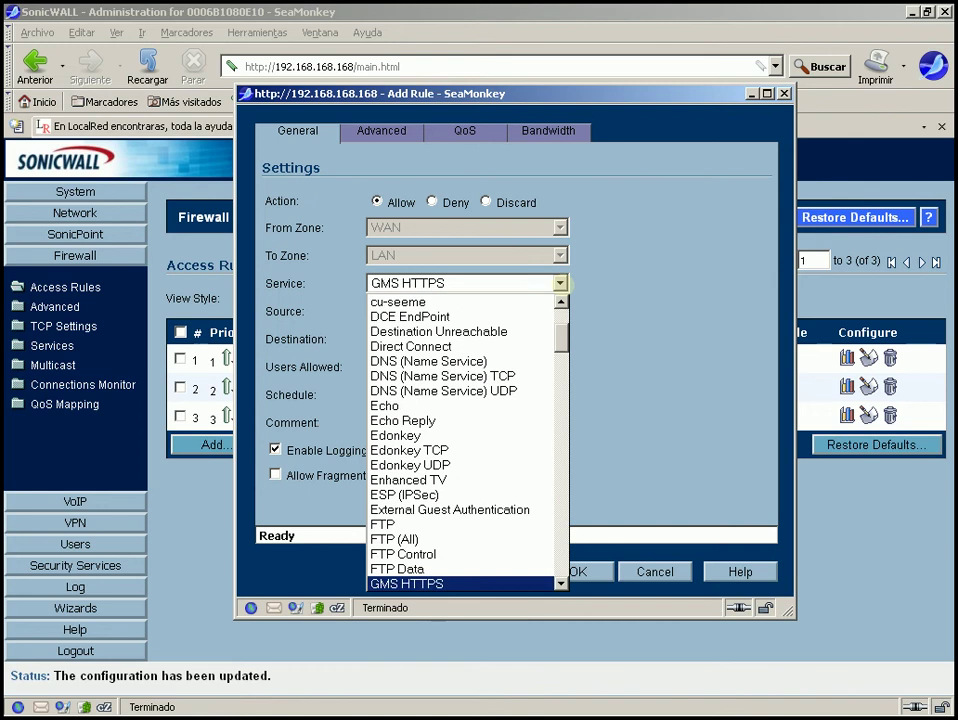
pyautogui.press('Down')
pyautogui.press('Down')
pyautogui.press('Down')
pyautogui.press('Down')
pyautogui.press('Down')
pyautogui.press('Down')
pyautogui.press('Down')
pyautogui.press('Down')
pyautogui.press('Down')
pyautogui.press('Down')
pyautogui.press('Up')
pyautogui.press('Up')
pyautogui.press('Up')
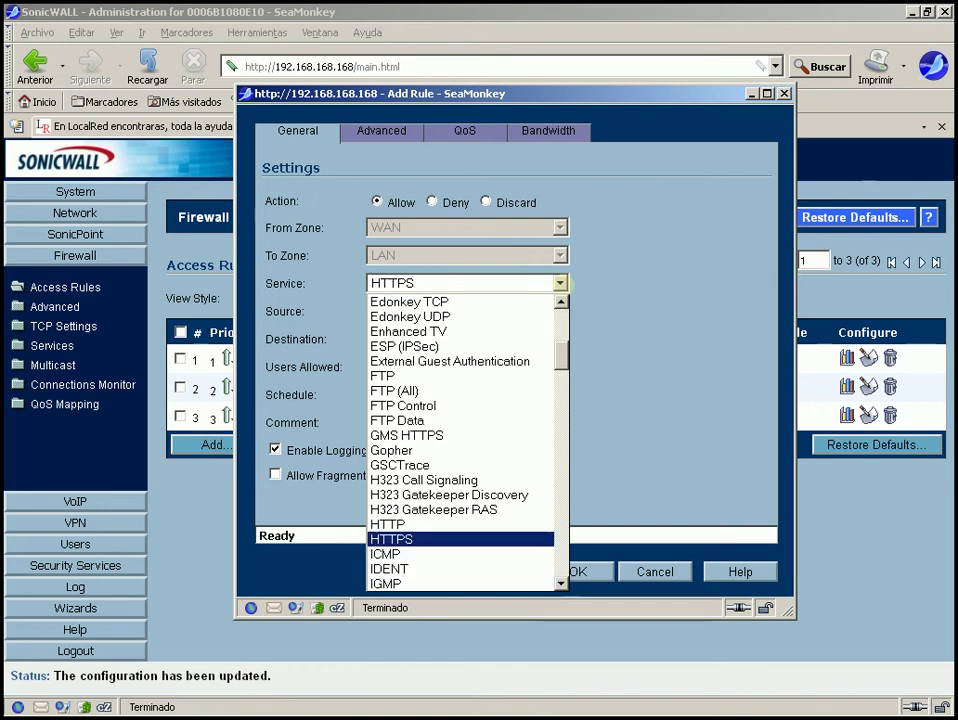
pyautogui.press('Return')
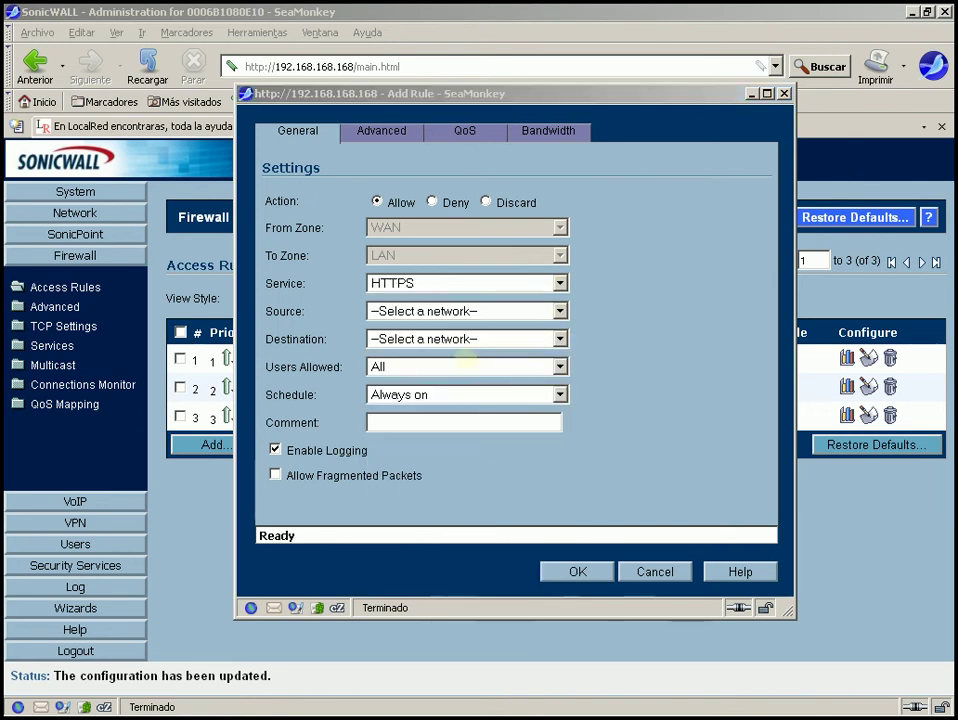
# Set the rule's source network to Any.
pyautogui.click(478, 311)
pyautogui.click(478, 311)
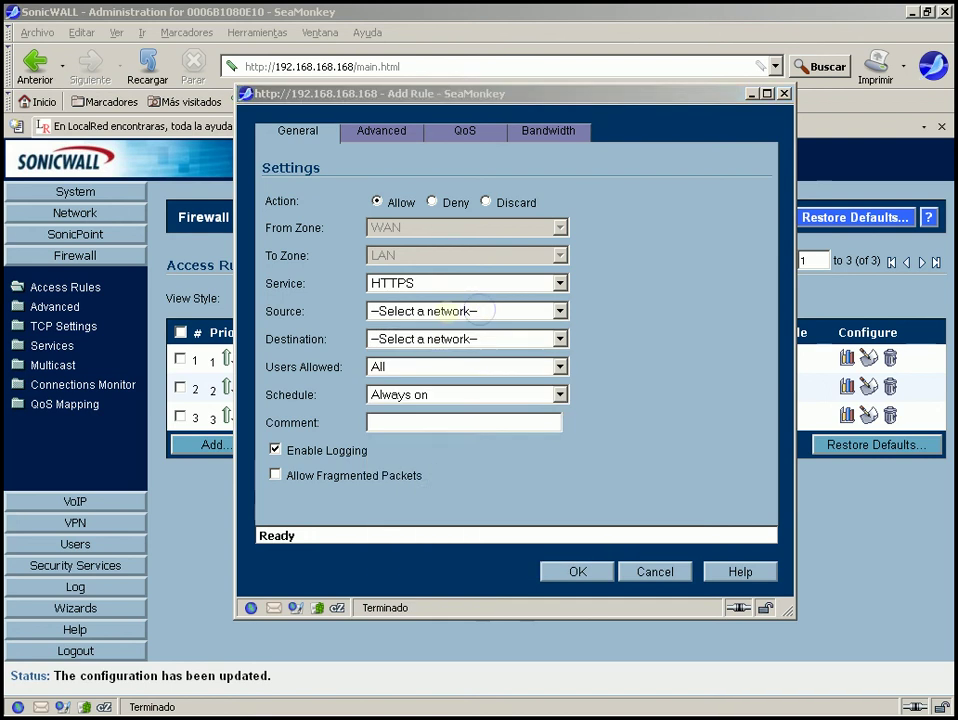
pyautogui.click(478, 311)
pyautogui.press('Down')
pyautogui.press('Down')
pyautogui.press('Return')
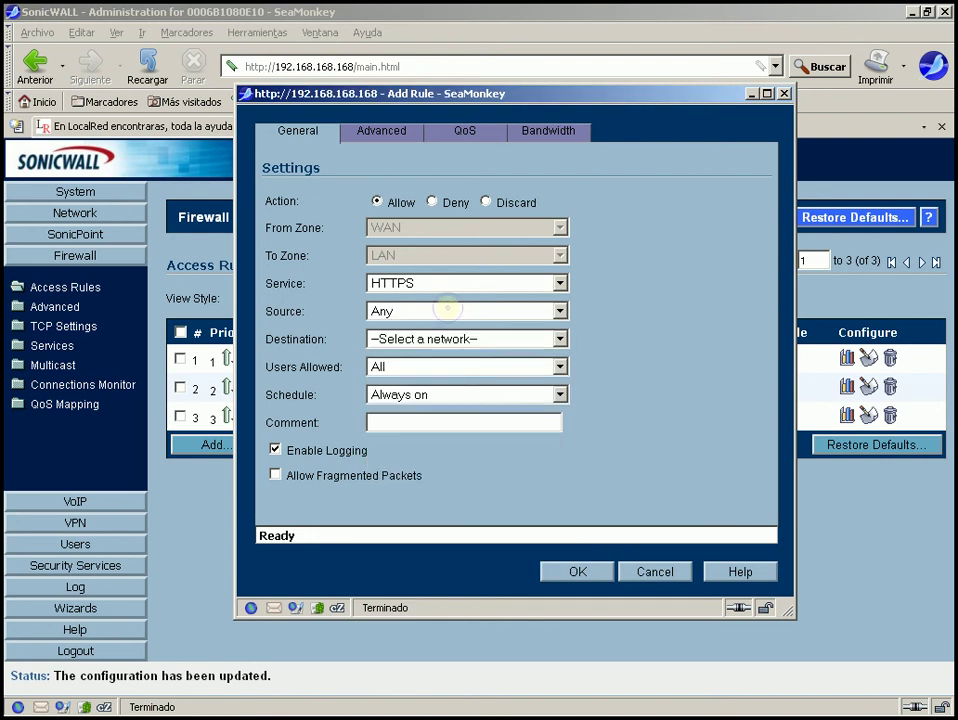
pyautogui.press('Down')
pyautogui.press('Down')
pyautogui.press('Up')
pyautogui.press('Up')
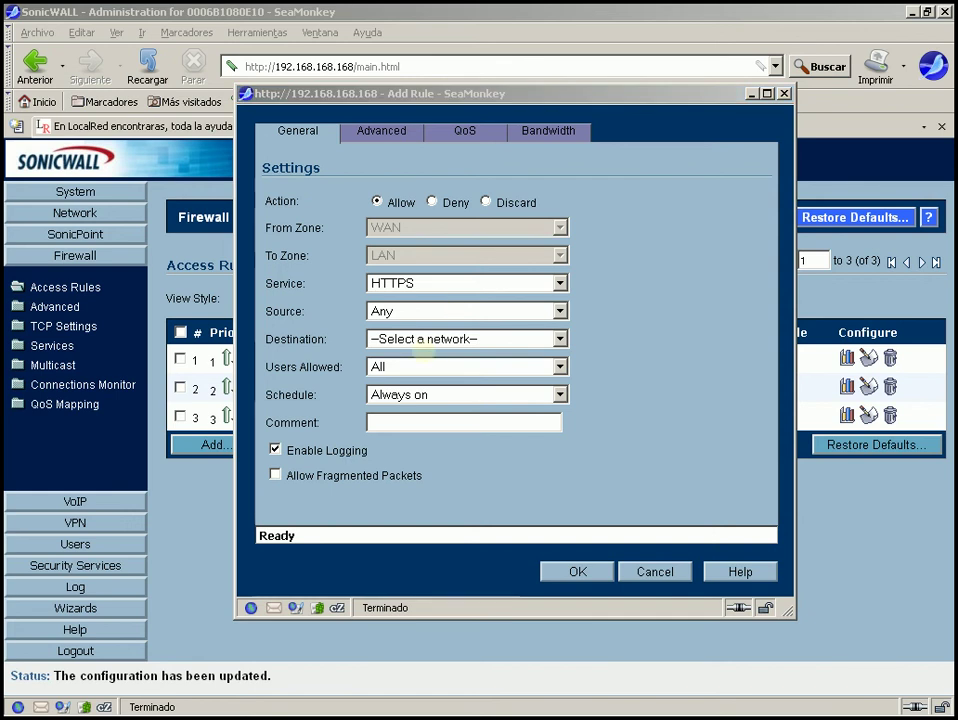
# Set the destination to WAN Interface IP and enter the comment HTTPS.
pyautogui.click(422, 338)
pyautogui.press('Down')
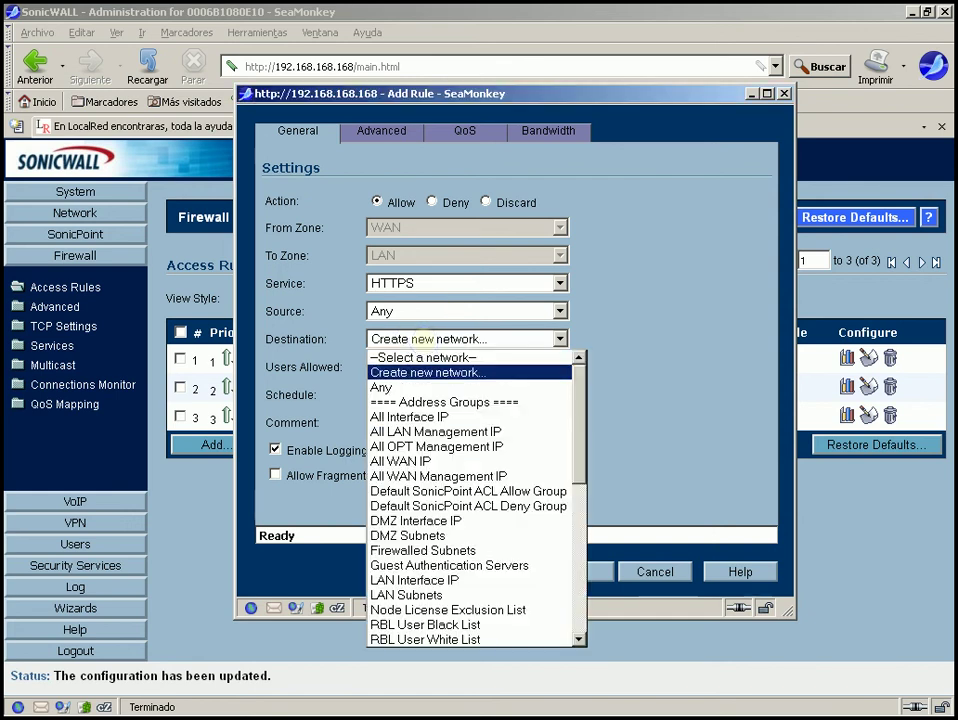
pyautogui.write('lan primary s')
pyautogui.press('Down')
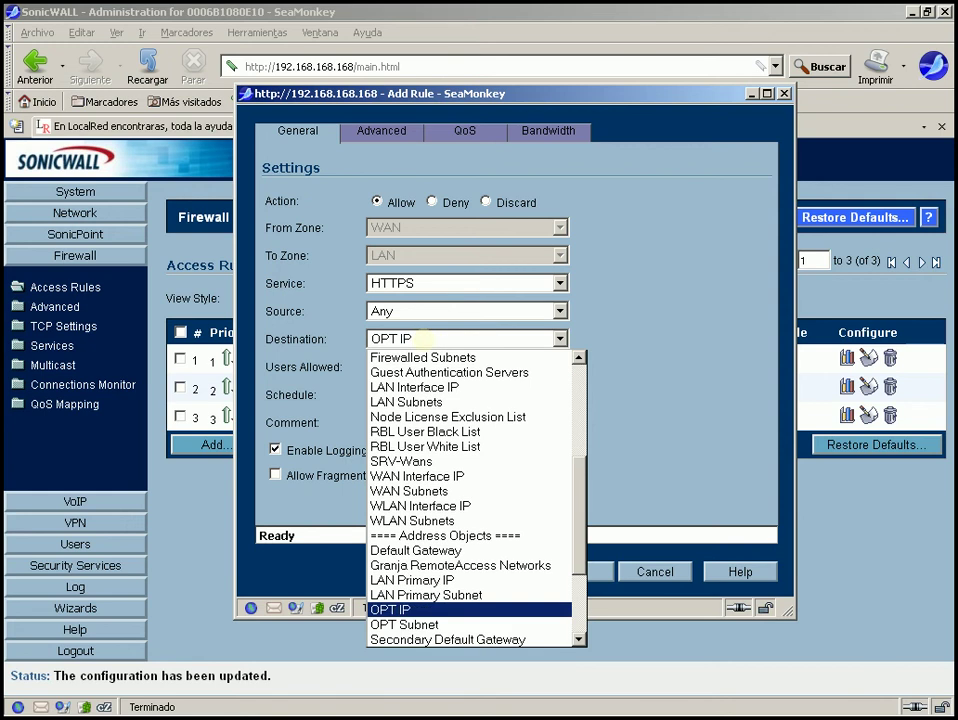
pyautogui.press('Up')
pyautogui.press('Up')
pyautogui.press('Up')
pyautogui.press('Up')
pyautogui.press('Up')
pyautogui.press('Up')
pyautogui.press('Up')
pyautogui.press('Up')
pyautogui.press('Up')
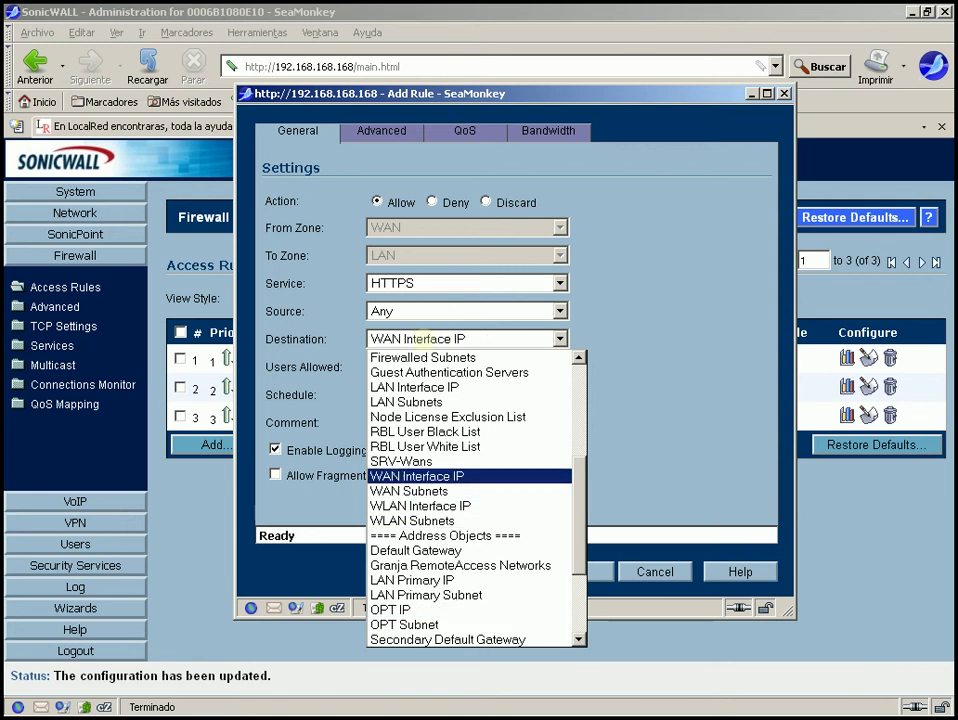
pyautogui.press('Return')
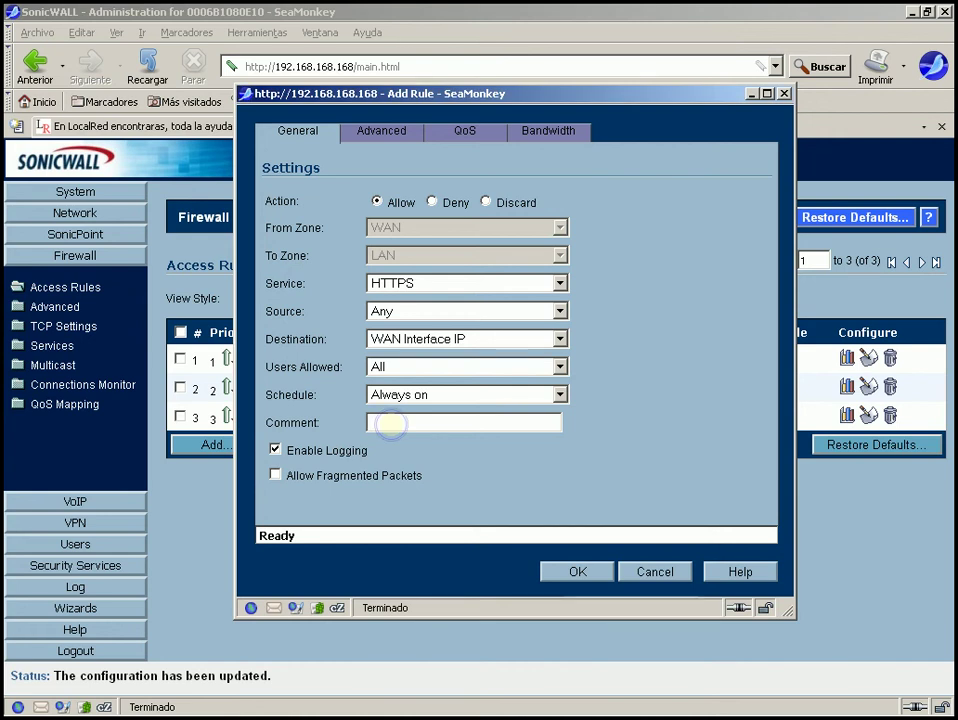
pyautogui.click(392, 424)
pyautogui.write('HTTP')
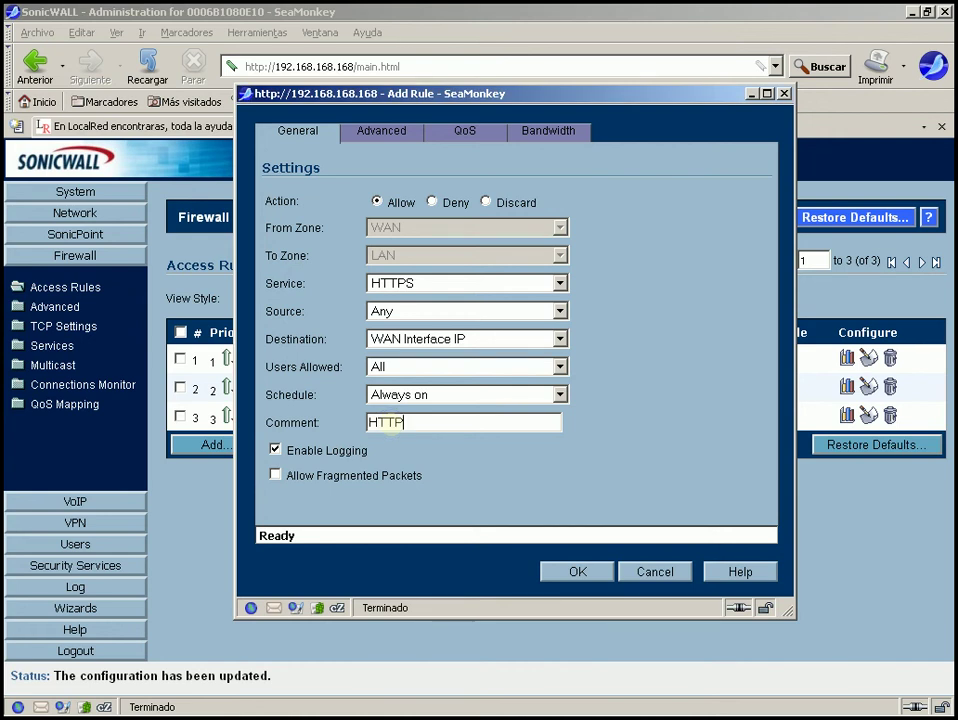
pyautogui.write('S')
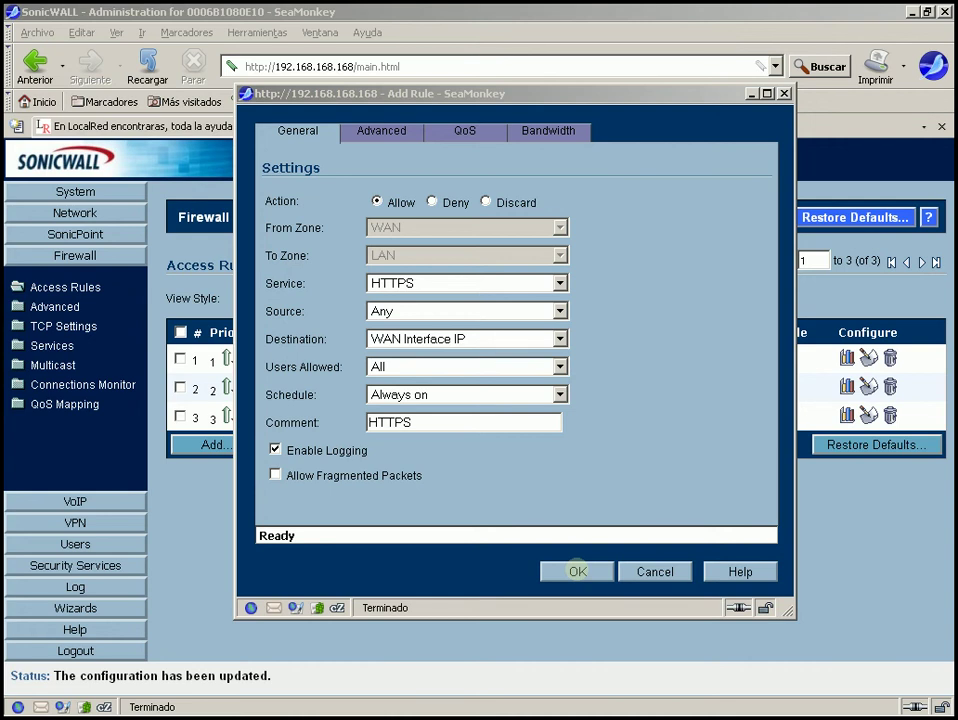
# Save the new HTTPS access rule.
pyautogui.click(577, 571)
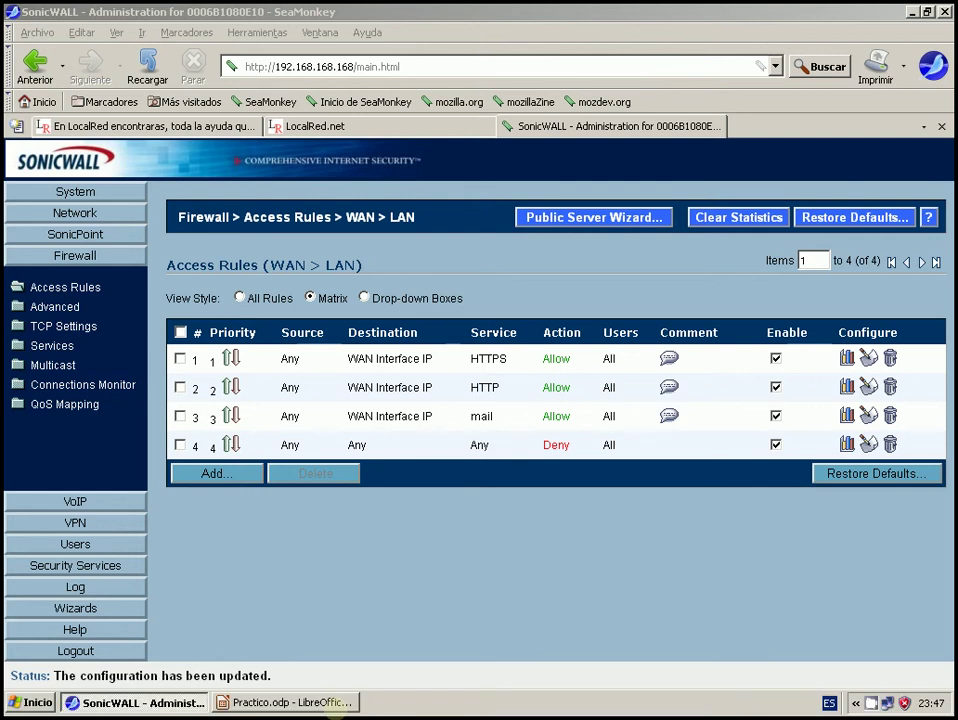
# Switch to the Practico.odp network diagram in LibreOffice Impress.
pyautogui.click(337, 706)
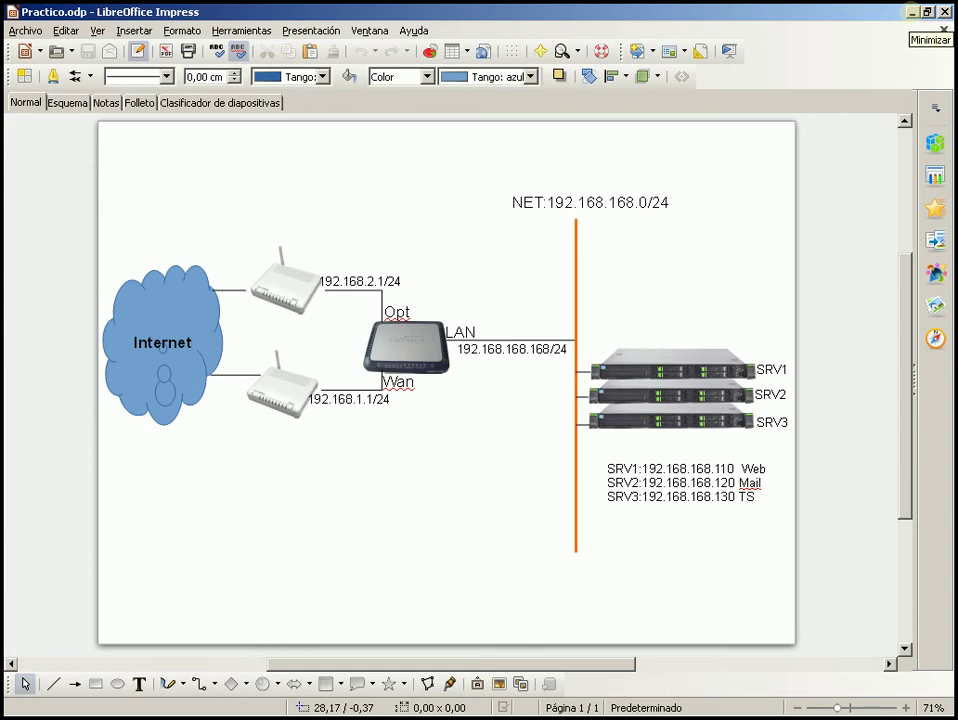
# Add a new WAN to LAN rule and choose Terminal Services as its service.
pyautogui.click(912, 12)
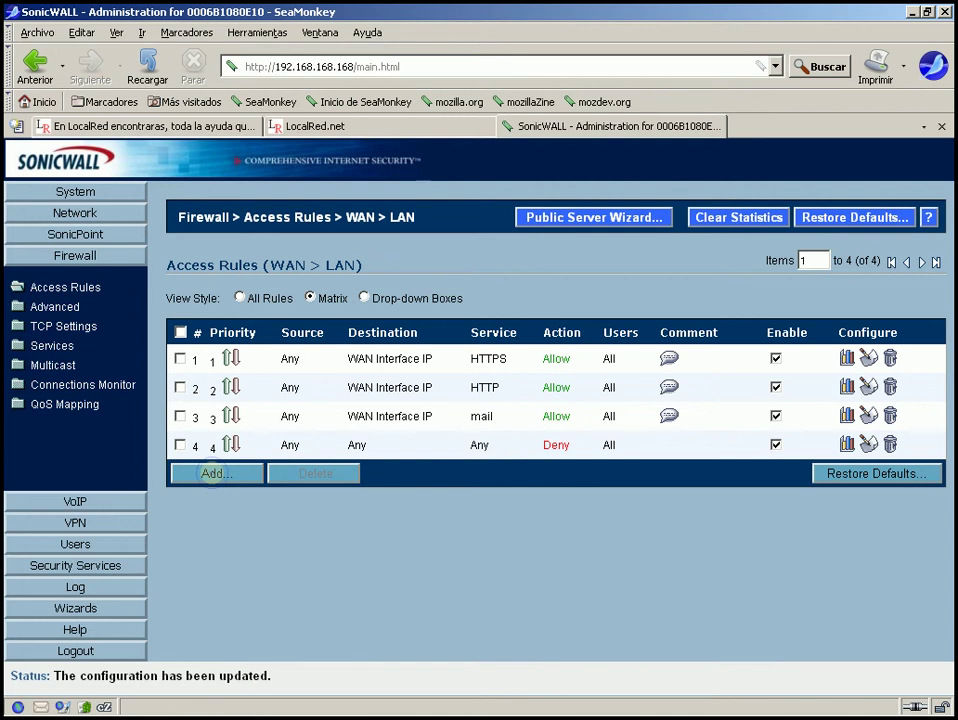
pyautogui.click(213, 473)
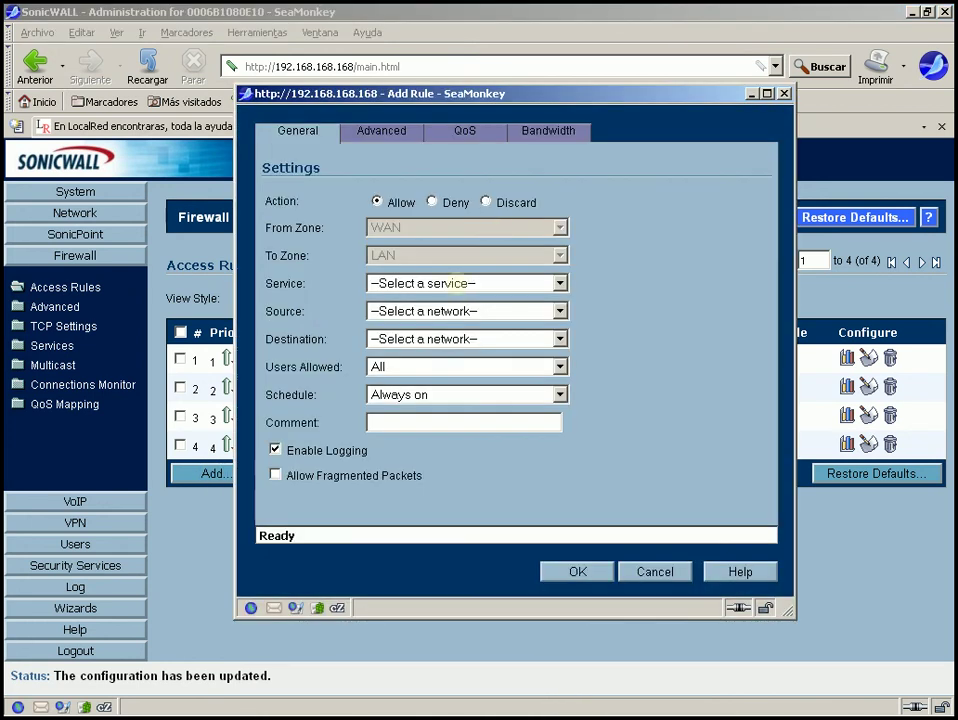
pyautogui.click(454, 283)
pyautogui.write('cu-seeme')
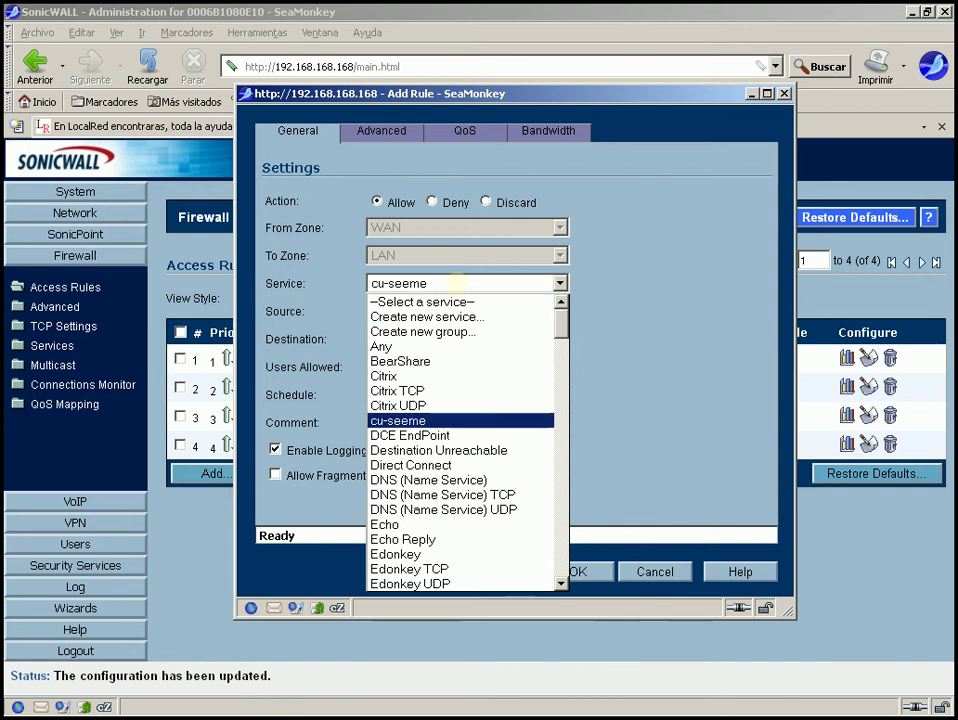
pyautogui.press('Down')
pyautogui.press('Down')
pyautogui.press('Down')
pyautogui.press('Down')
pyautogui.press('Down')
pyautogui.press('Down')
pyautogui.press('Down')
pyautogui.press('Down')
pyautogui.press('Down')
pyautogui.press('Down')
pyautogui.press('Down')
pyautogui.press('Down')
pyautogui.press('Down')
pyautogui.press('Down')
pyautogui.press('Down')
pyautogui.press('Down')
pyautogui.press('Down')
pyautogui.press('Down')
pyautogui.press('Down')
pyautogui.press('Down')
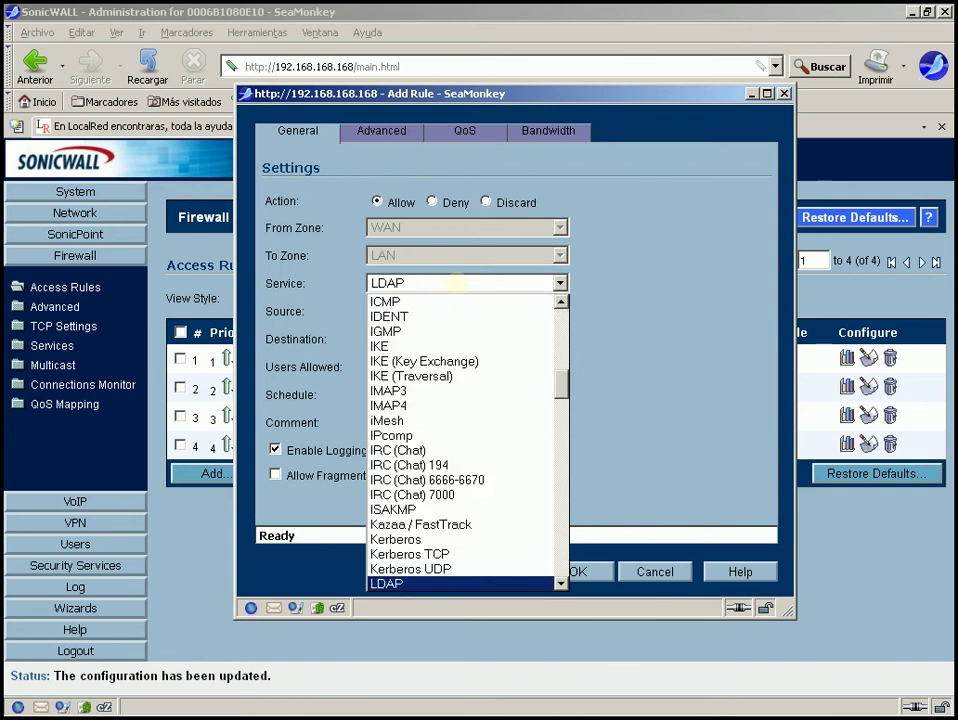
pyautogui.press('Down')
pyautogui.press('Down')
pyautogui.press('Down')
pyautogui.press('Down')
pyautogui.press('Down')
pyautogui.press('Down')
pyautogui.press('Down')
pyautogui.press('Down')
pyautogui.press('Down')
pyautogui.press('Down')
pyautogui.press('Down')
pyautogui.press('Down')
pyautogui.press('Down')
pyautogui.press('Down')
pyautogui.press('Down')
pyautogui.press('Down')
pyautogui.press('Down')
pyautogui.press('Down')
pyautogui.press('Down')
pyautogui.press('Down')
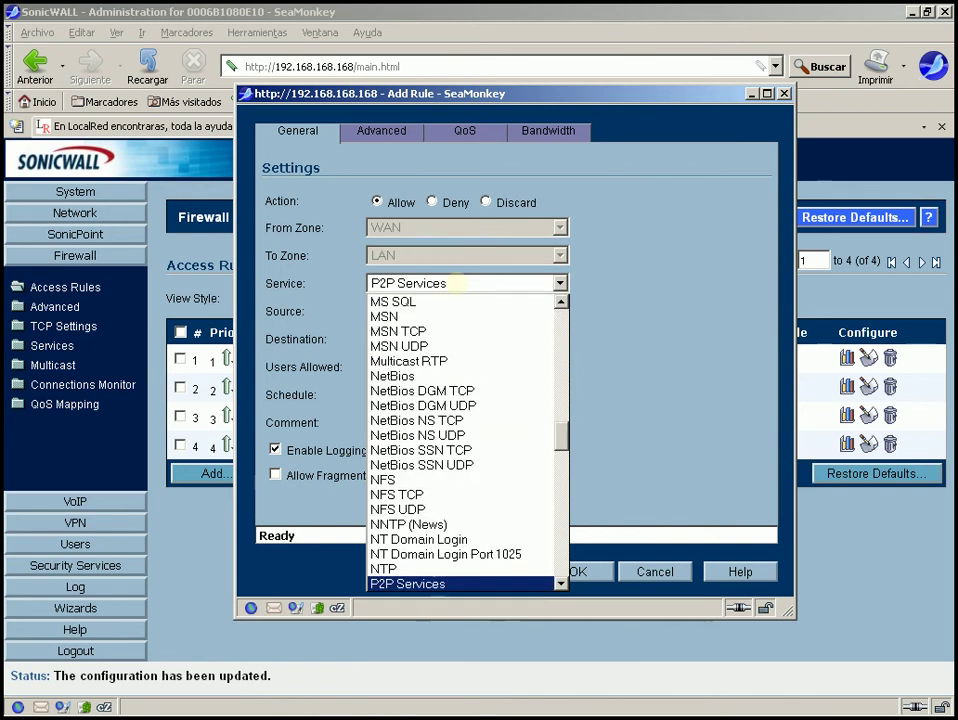
pyautogui.press('Down')
pyautogui.press('Down')
pyautogui.press('Down')
pyautogui.press('Down')
pyautogui.press('Down')
pyautogui.press('Down')
pyautogui.press('Down')
pyautogui.press('Down')
pyautogui.press('Down')
pyautogui.press('Down')
pyautogui.press('Down')
pyautogui.press('Down')
pyautogui.press('Down')
pyautogui.press('Down')
pyautogui.press('Down')
pyautogui.press('Down')
pyautogui.press('Down')
pyautogui.press('Down')
pyautogui.press('Down')
pyautogui.press('Down')
pyautogui.press('Down')
pyautogui.press('Down')
pyautogui.press('Down')
pyautogui.press('Down')
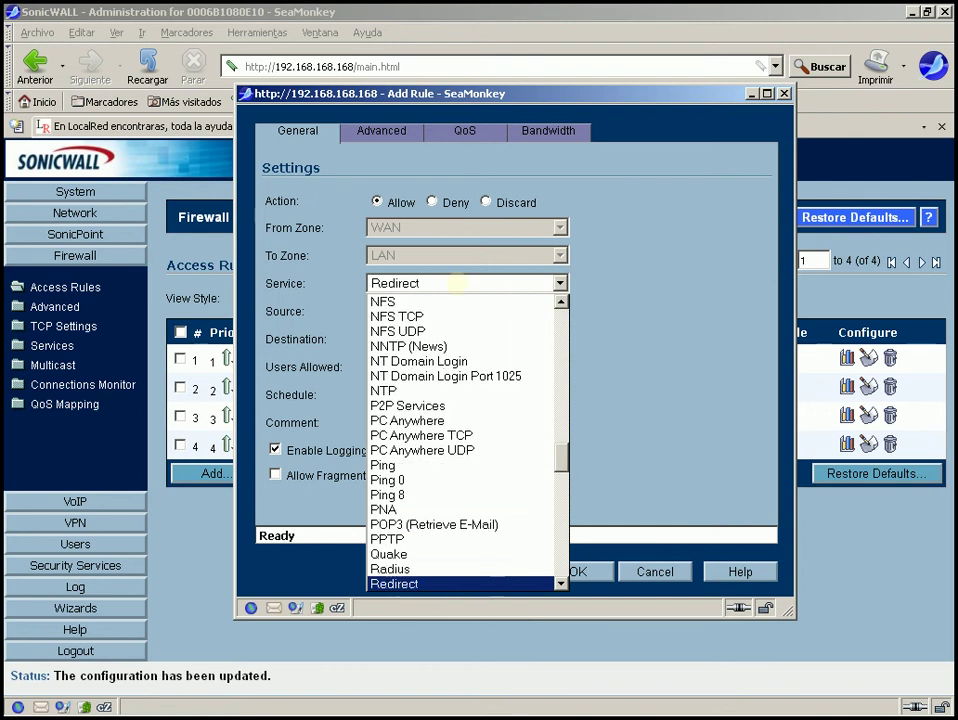
pyautogui.press('Down')
pyautogui.press('Down')
pyautogui.press('Down')
pyautogui.press('Down')
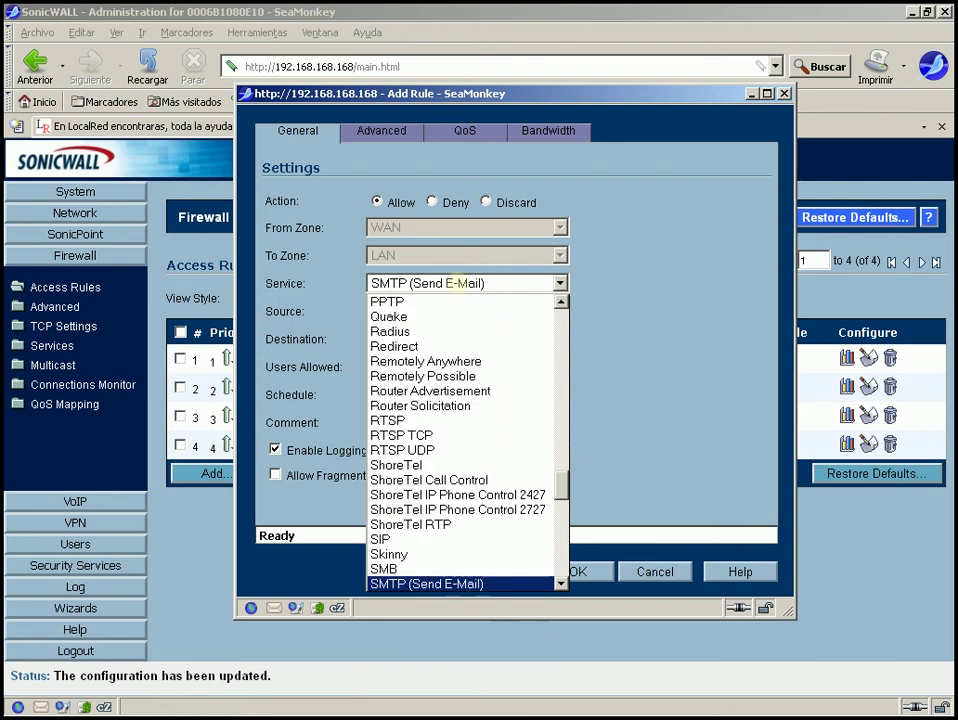
pyautogui.press('Down')
pyautogui.press('Down')
pyautogui.press('Down')
pyautogui.press('Down')
pyautogui.press('Down')
pyautogui.press('Down')
pyautogui.press('Down')
pyautogui.press('Down')
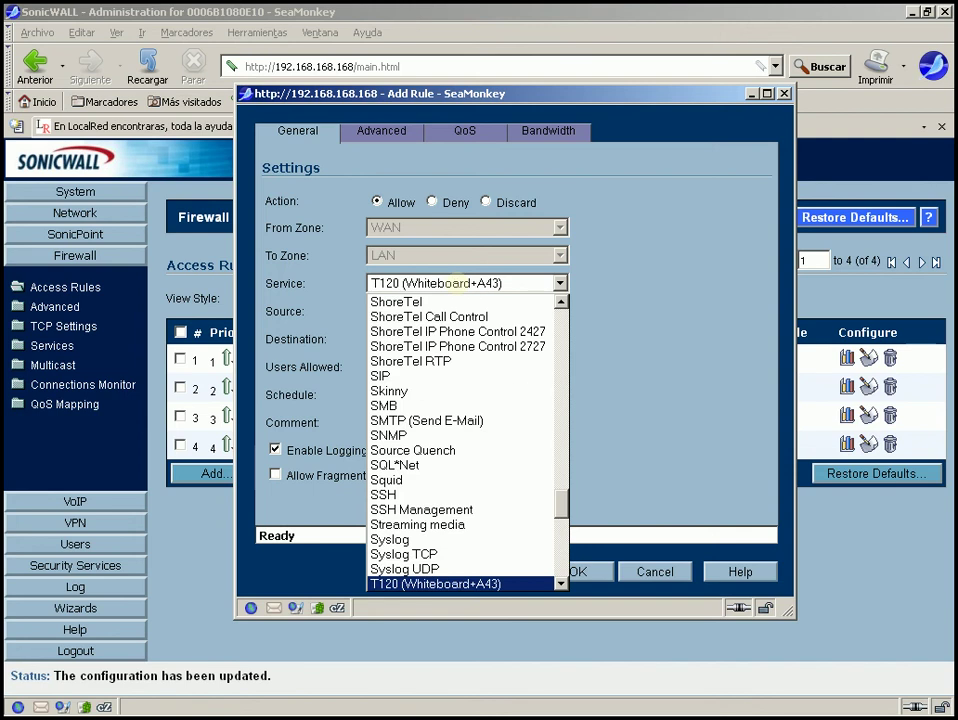
pyautogui.press('Down')
pyautogui.press('Down')
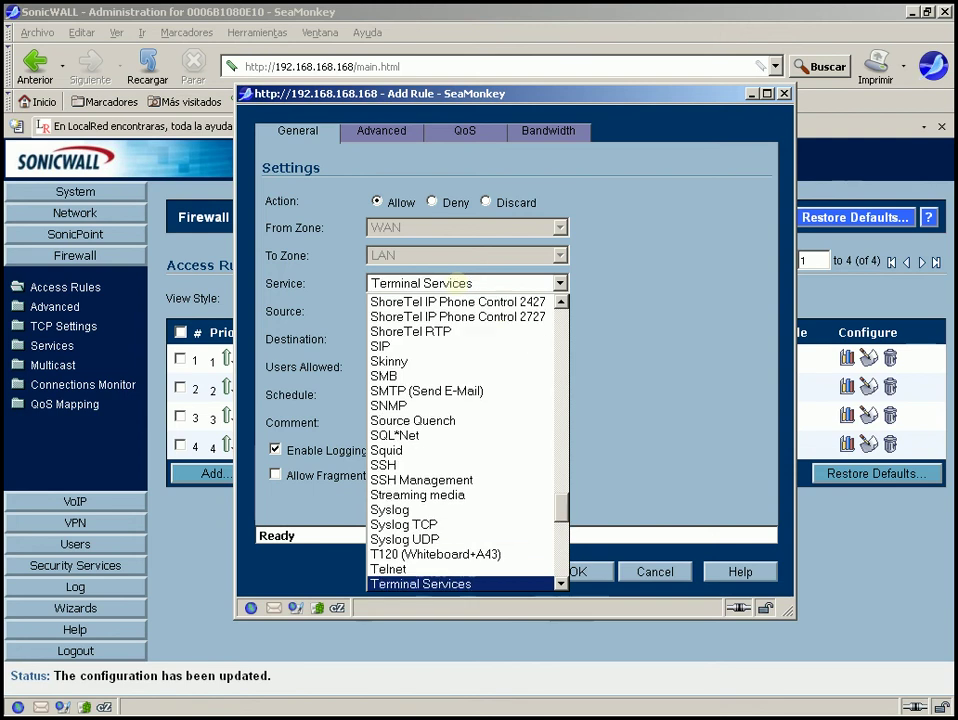
pyautogui.press('Return')
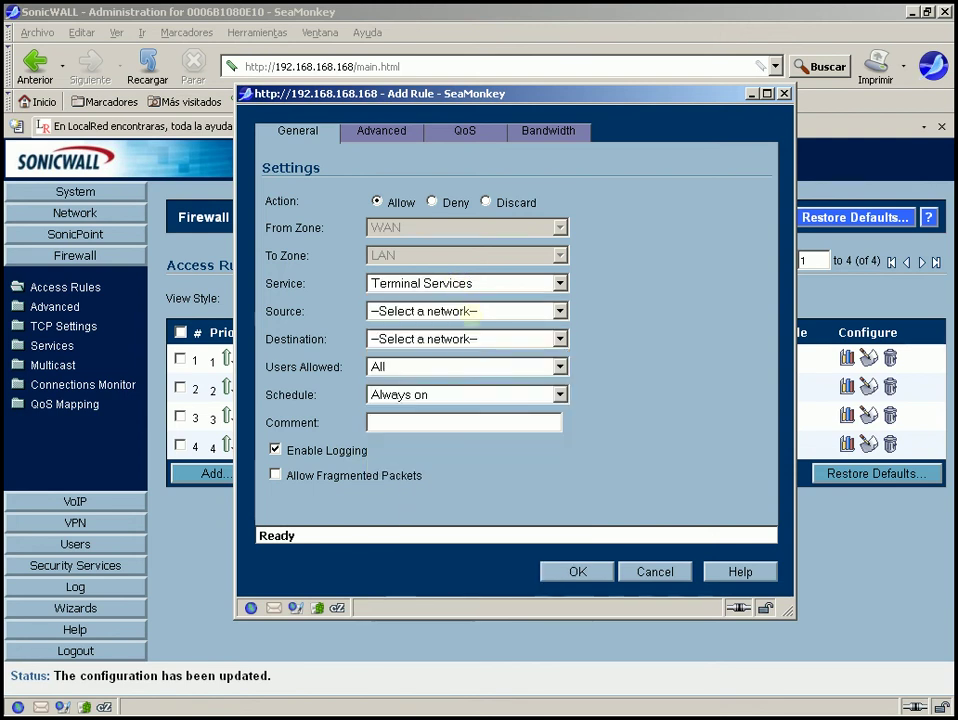
# Set the Terminal Services rule's source to Any.
pyautogui.click(468, 311)
pyautogui.press('Down')
pyautogui.press('Down')
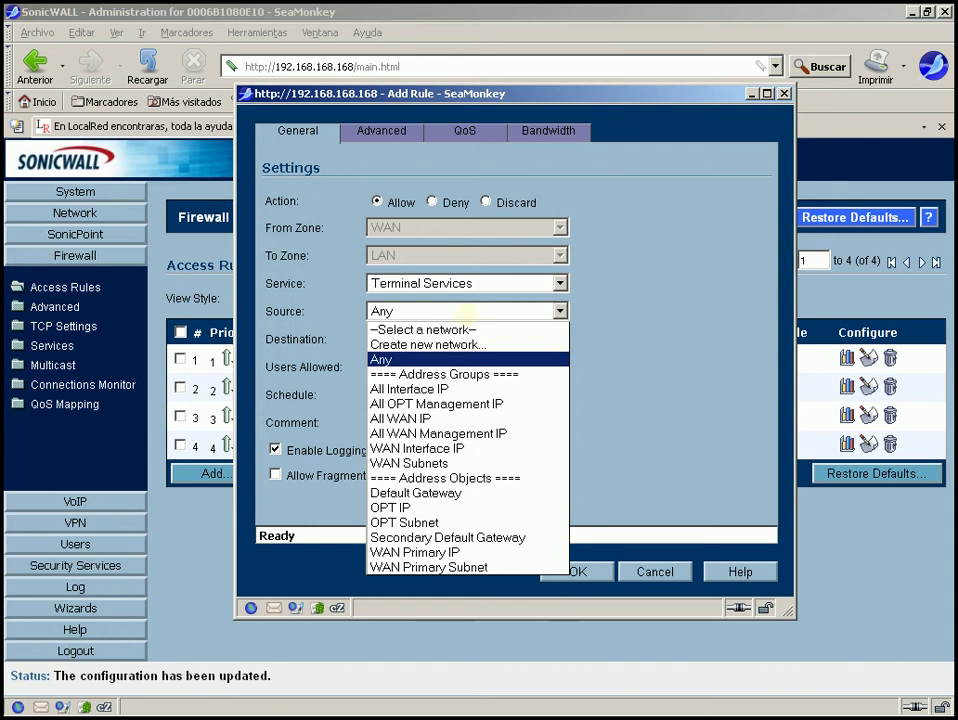
pyautogui.press('Return')
# Browse the destination list's interface IPs and address objects, ending near OPT Subnet.
pyautogui.click(450, 339)
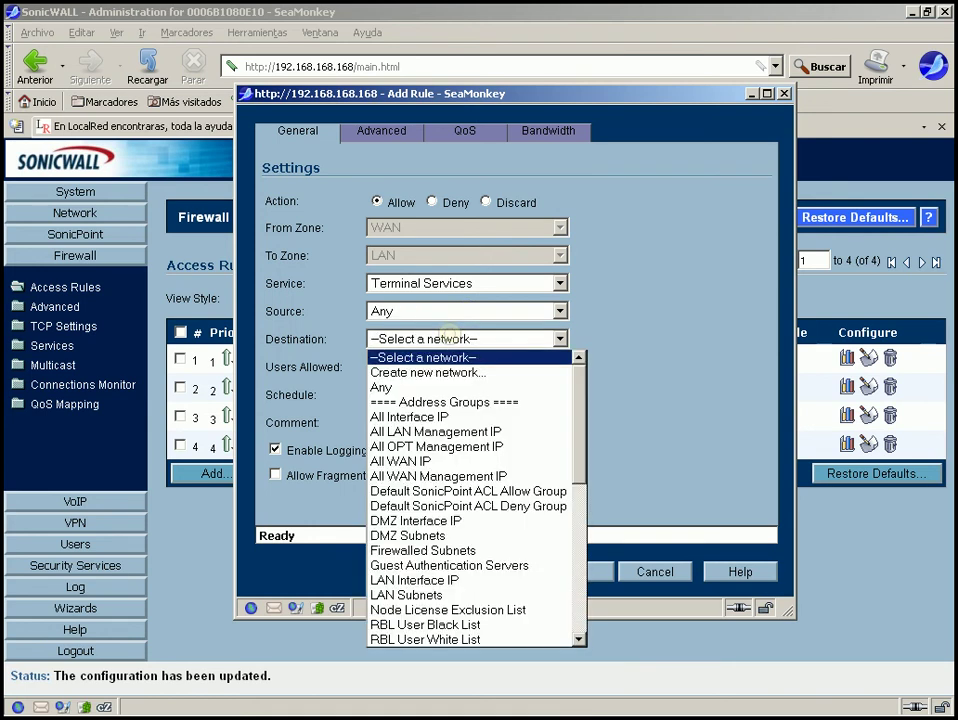
pyautogui.press('Down')
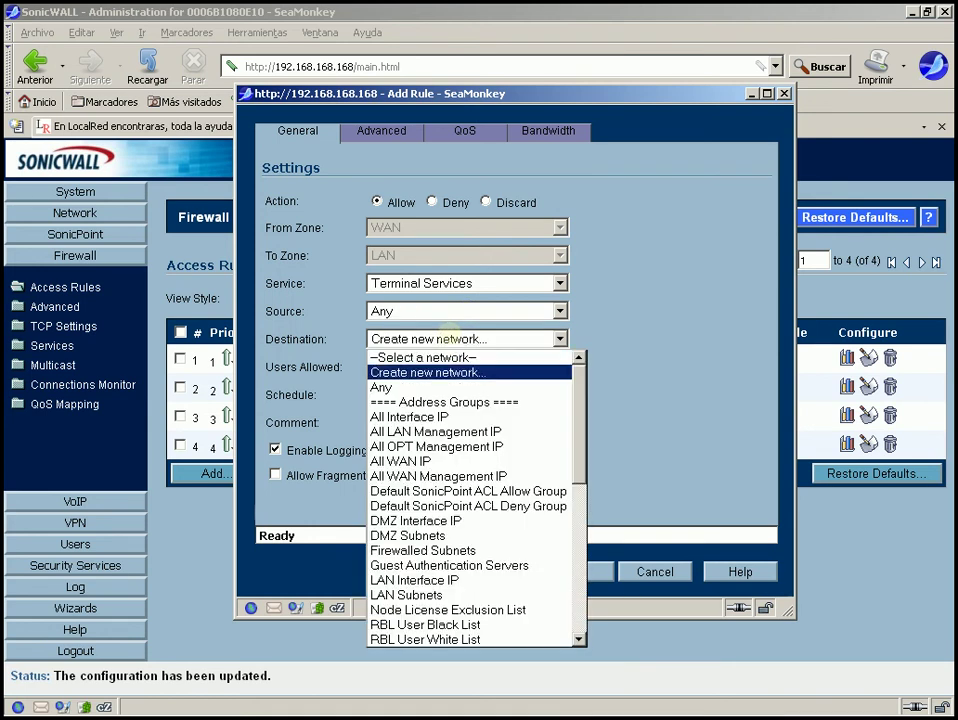
pyautogui.press('Down')
pyautogui.press('Down')
pyautogui.press('Down')
pyautogui.press('Down')
pyautogui.press('Down')
pyautogui.press('Down')
pyautogui.press('Down')
pyautogui.press('Down')
pyautogui.press('Down')
pyautogui.press('Down')
pyautogui.press('Down')
pyautogui.press('Down')
pyautogui.press('Down')
pyautogui.press('Down')
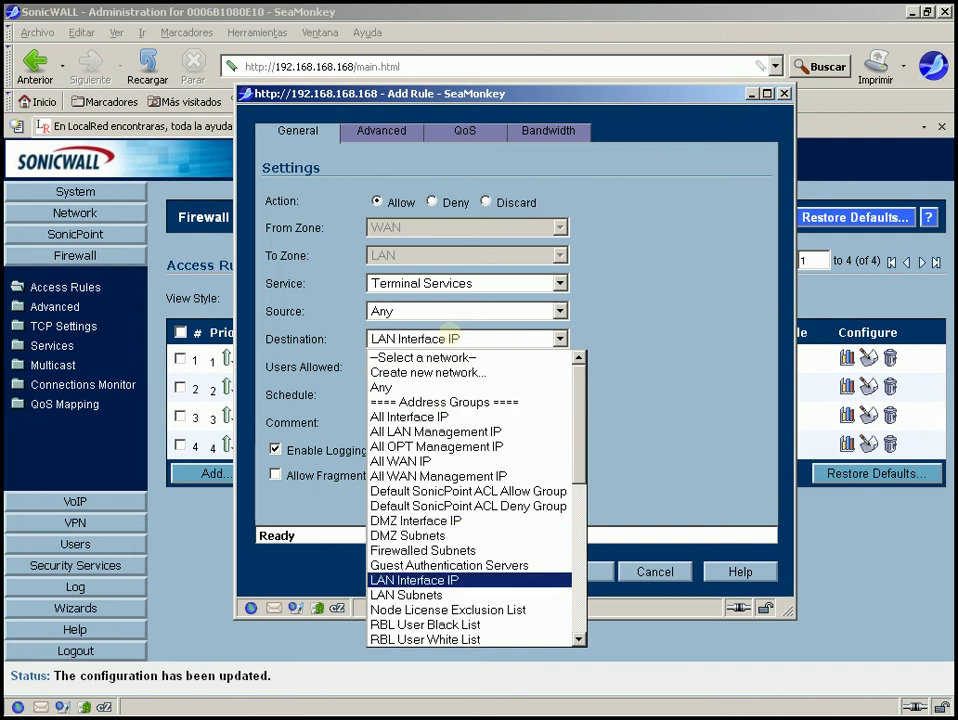
pyautogui.press('Down')
pyautogui.press('Down')
pyautogui.press('Down')
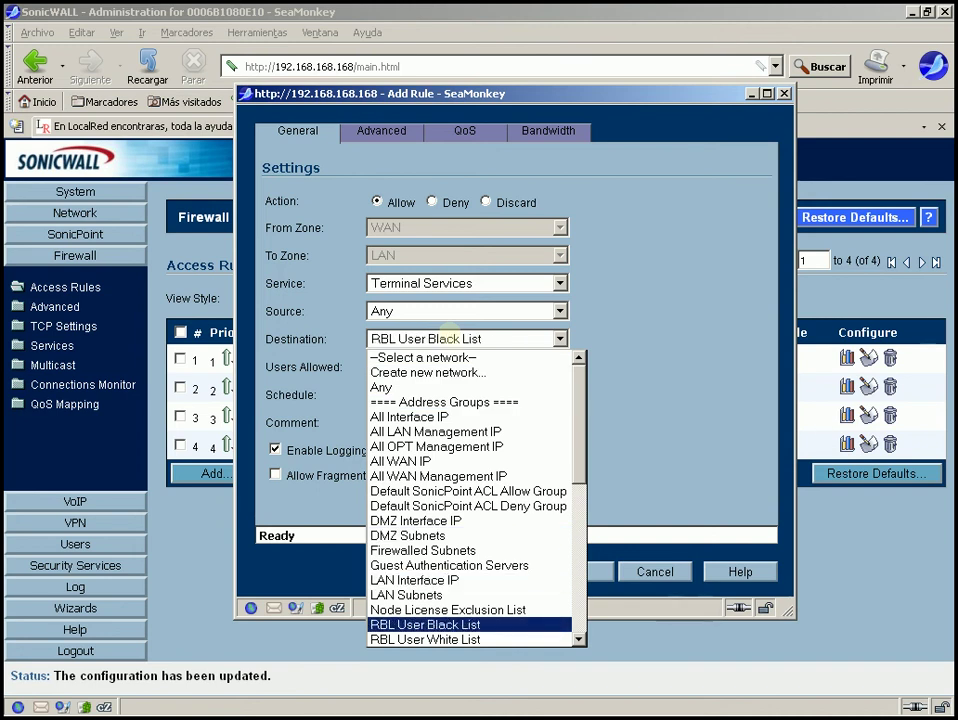
pyautogui.press('Down')
pyautogui.press('Down')
pyautogui.press('Down')
pyautogui.press('Down')
pyautogui.press('Down')
pyautogui.press('Down')
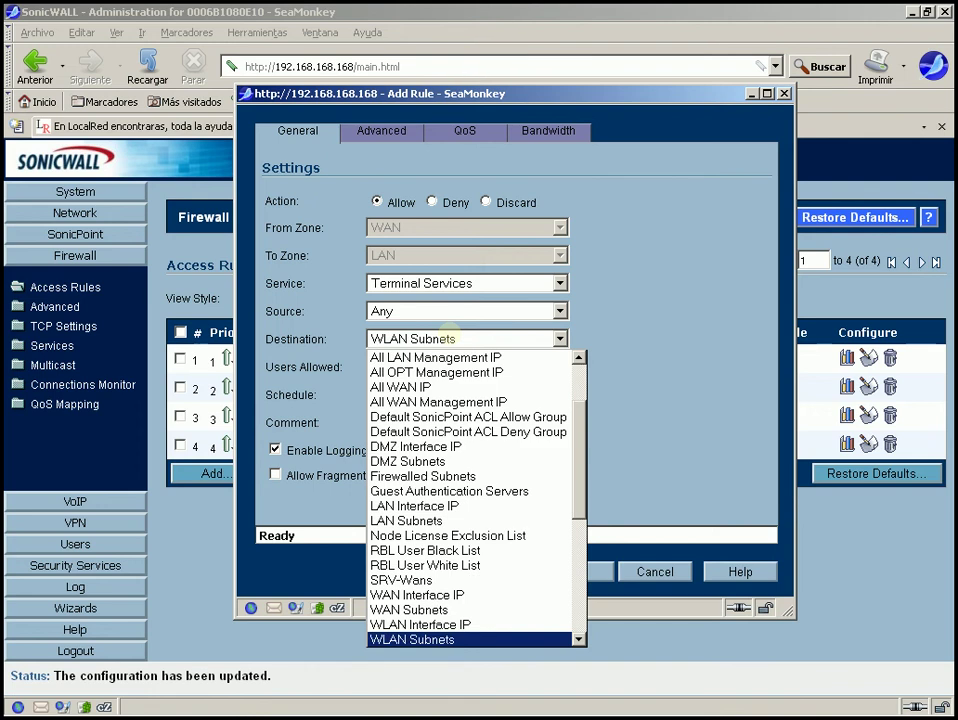
pyautogui.press('Down')
pyautogui.press('Down')
pyautogui.press('Down')
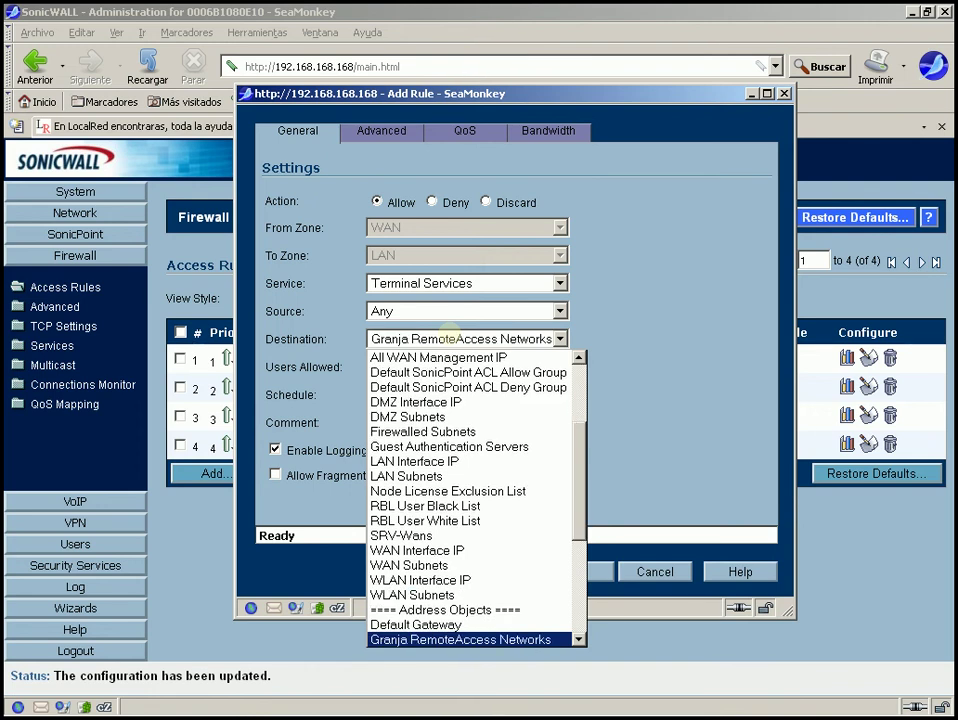
pyautogui.press('Up')
pyautogui.press('Up')
pyautogui.press('Up')
pyautogui.press('Up')
pyautogui.press('Up')
pyautogui.press('Up')
pyautogui.press('Up')
pyautogui.press('Up')
pyautogui.press('Up')
pyautogui.press('Up')
pyautogui.press('Up')
pyautogui.press('Up')
pyautogui.press('Up')
pyautogui.press('Up')
pyautogui.press('Up')
pyautogui.press('Up')
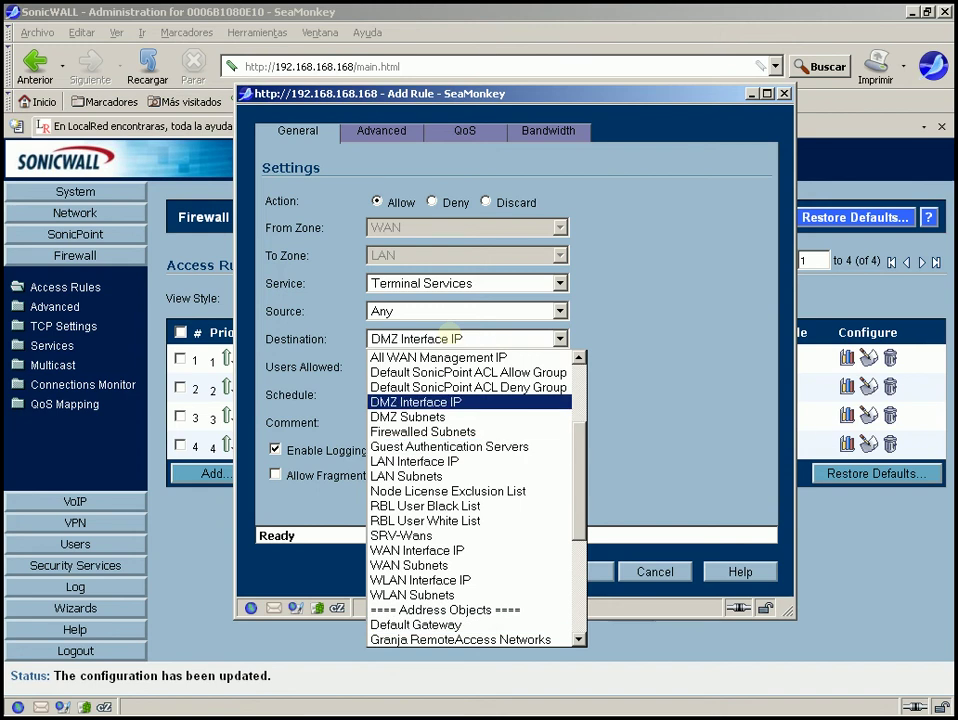
pyautogui.press('Down')
pyautogui.press('Down')
pyautogui.press('Down')
pyautogui.press('Down')
pyautogui.press('Down')
pyautogui.press('Down')
pyautogui.press('Down')
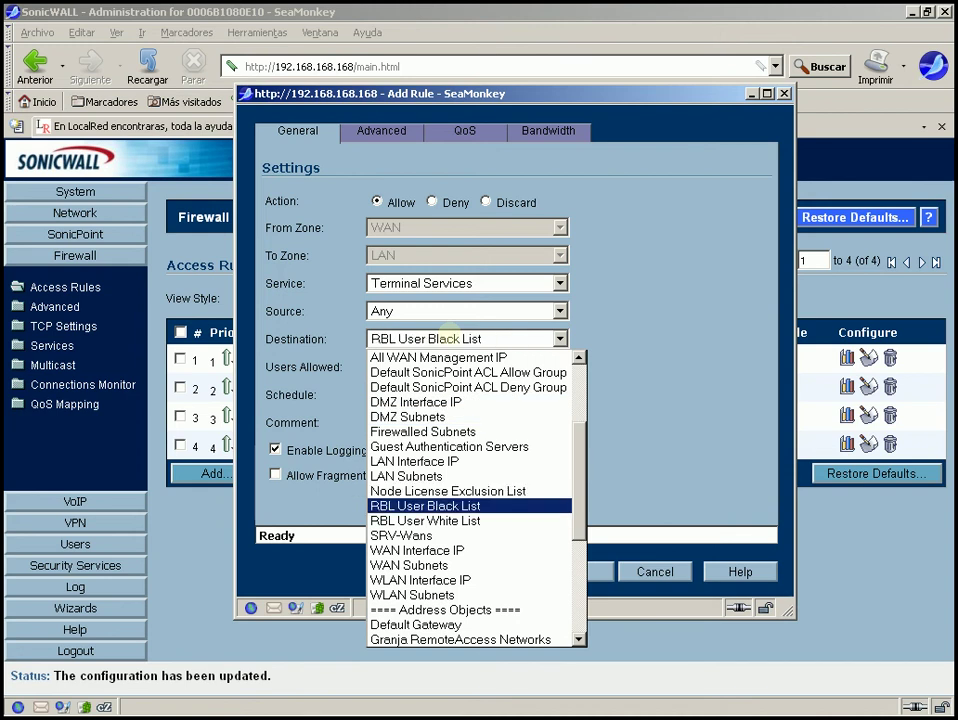
pyautogui.press('Down')
pyautogui.press('Down')
pyautogui.press('Down')
pyautogui.press('Down')
pyautogui.press('Down')
pyautogui.press('Down')
pyautogui.press('Down')
pyautogui.press('Down')
pyautogui.press('Down')
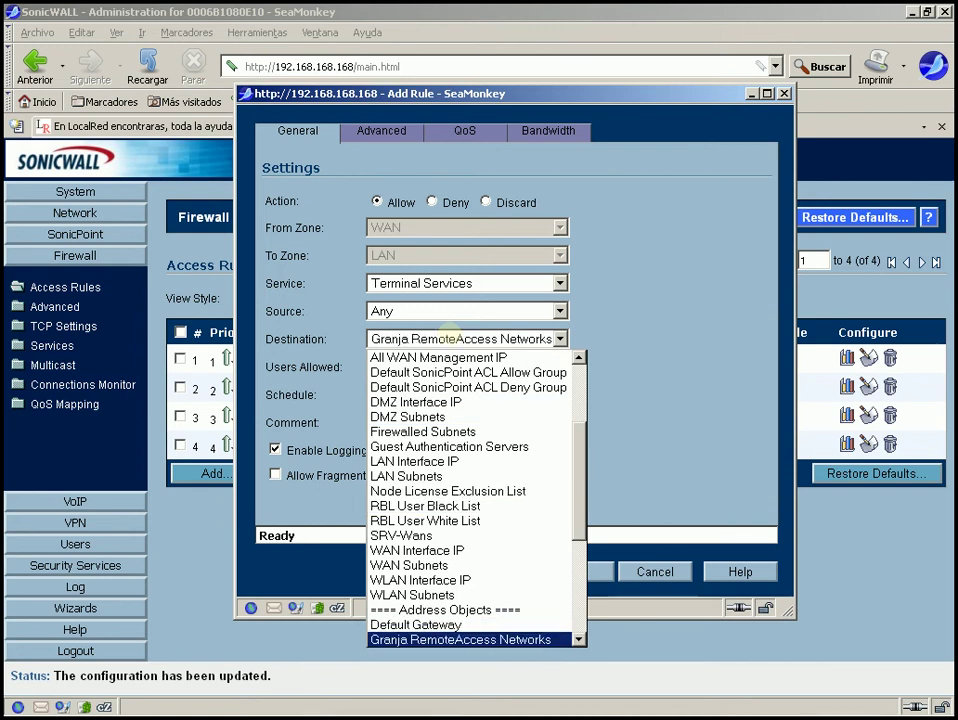
pyautogui.press('Down')
pyautogui.press('Down')
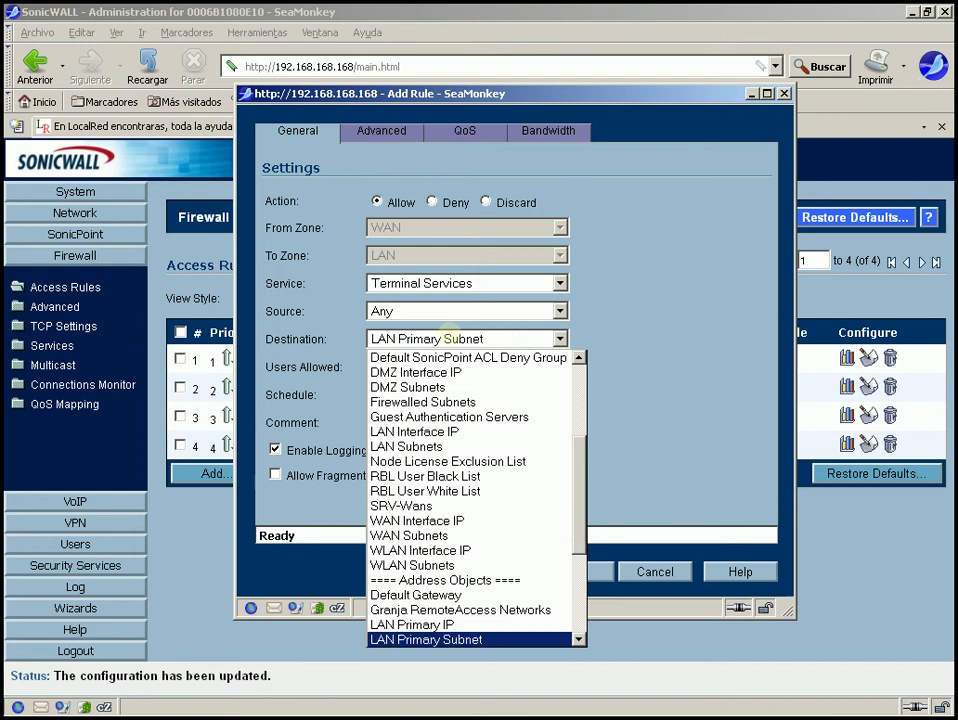
pyautogui.press('Down')
pyautogui.press('Down')
pyautogui.press('Down')
pyautogui.press('Up')
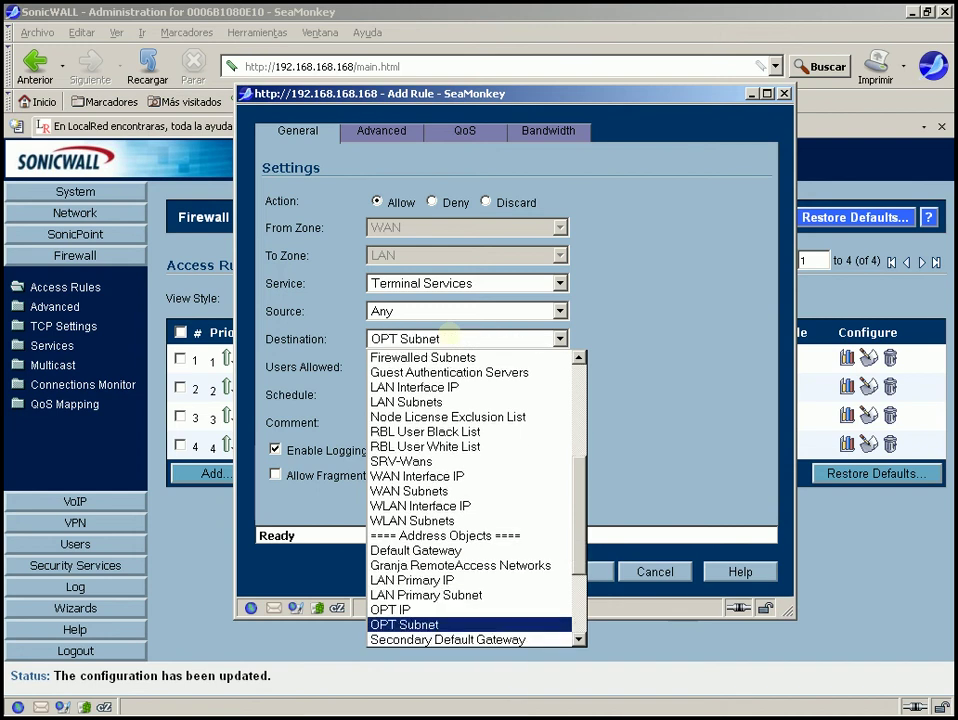
pyautogui.press('Up')
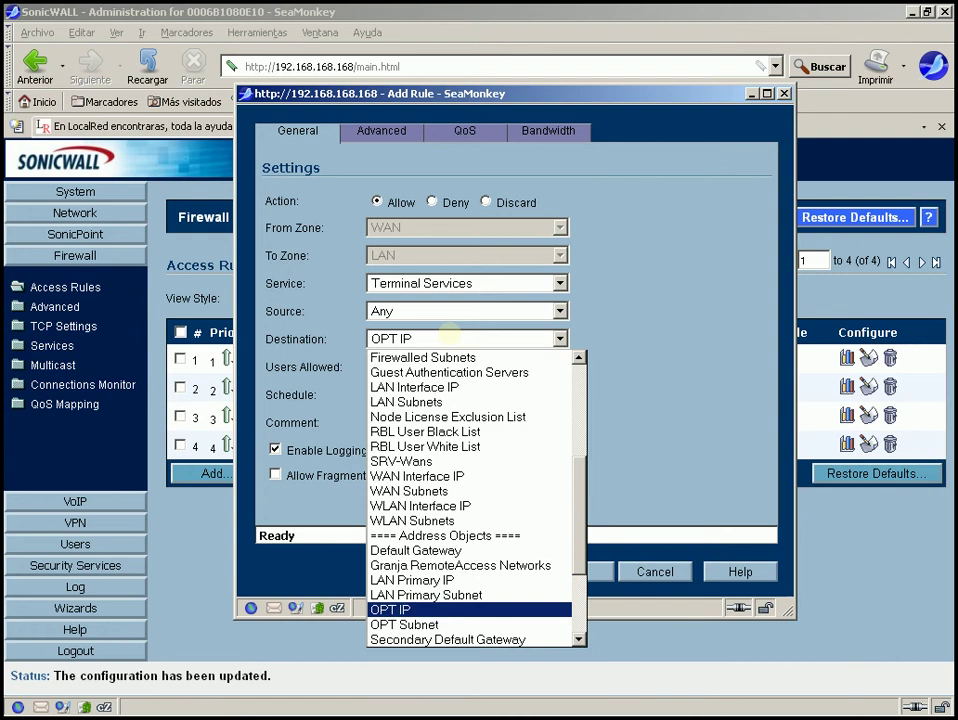
# Finish the Terminal Services rule with destination OPT IP, source Any, comment 'Servicio TS', and save it.
pyautogui.click(450, 334)
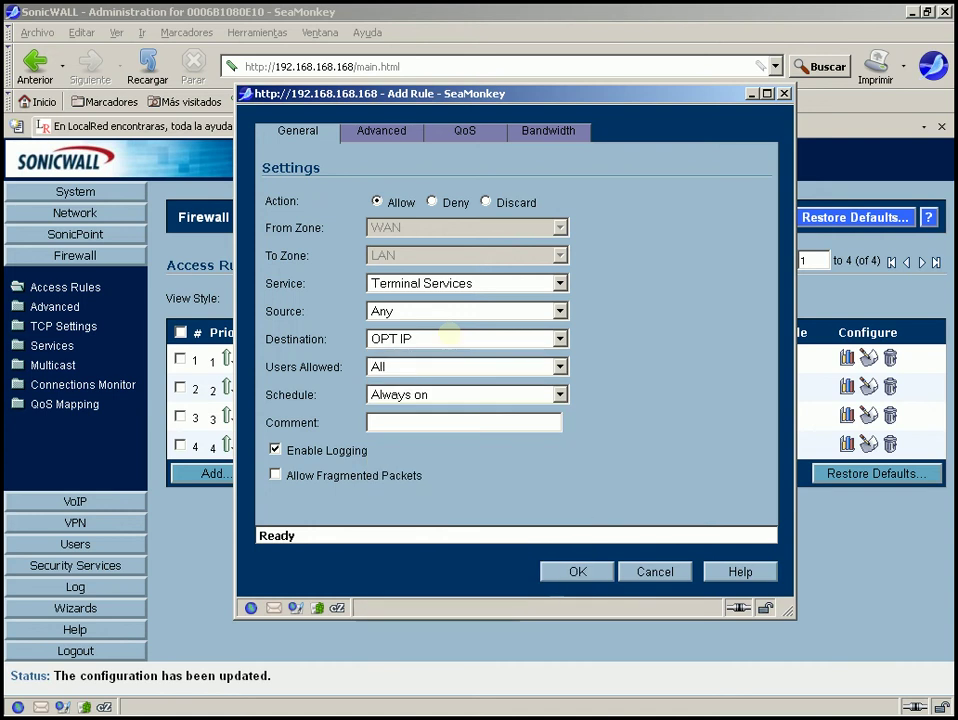
pyautogui.click(395, 421)
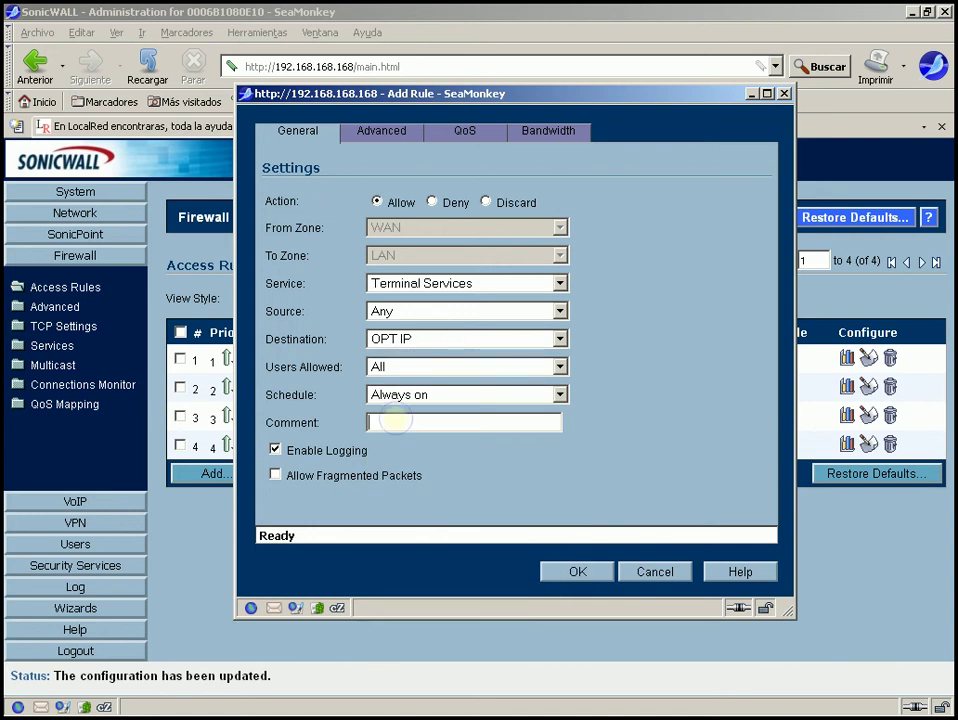
pyautogui.write('Servicio TS')
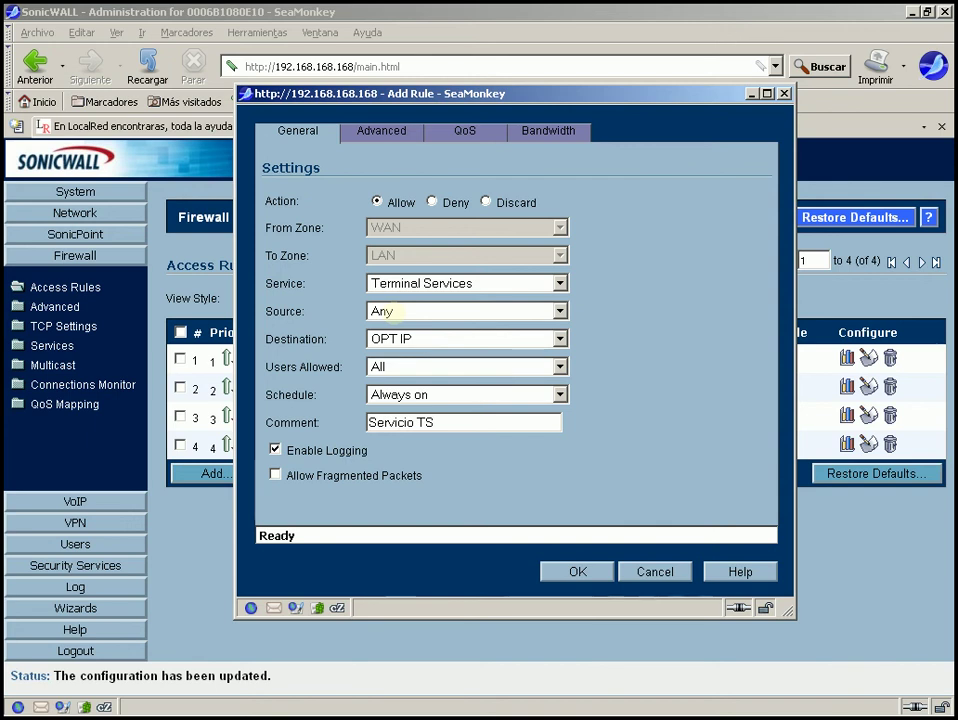
pyautogui.click(390, 311)
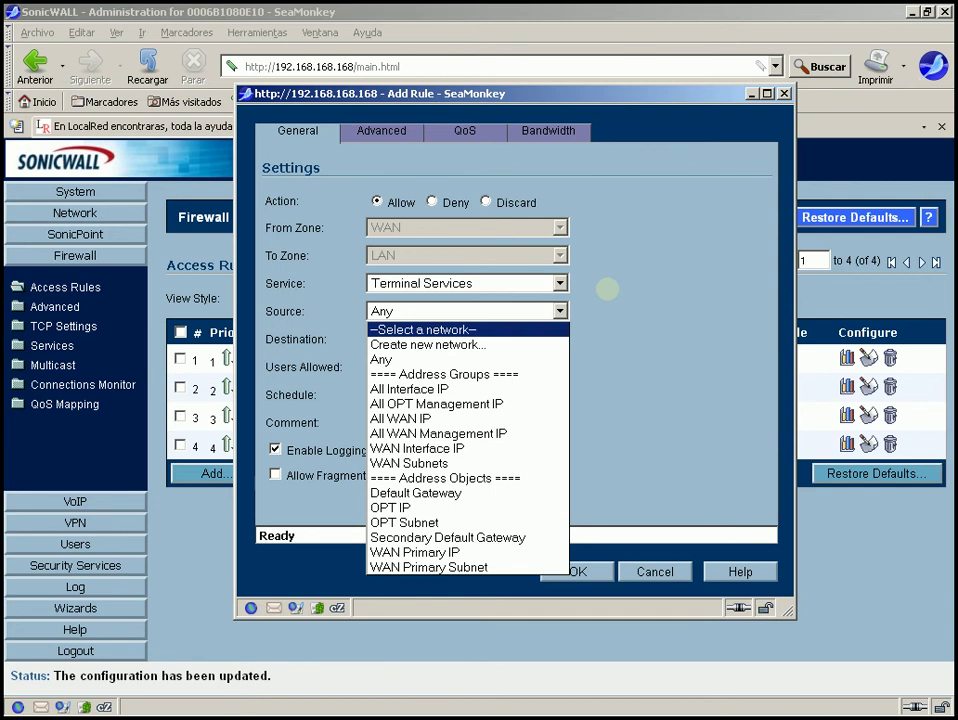
pyautogui.click(607, 289)
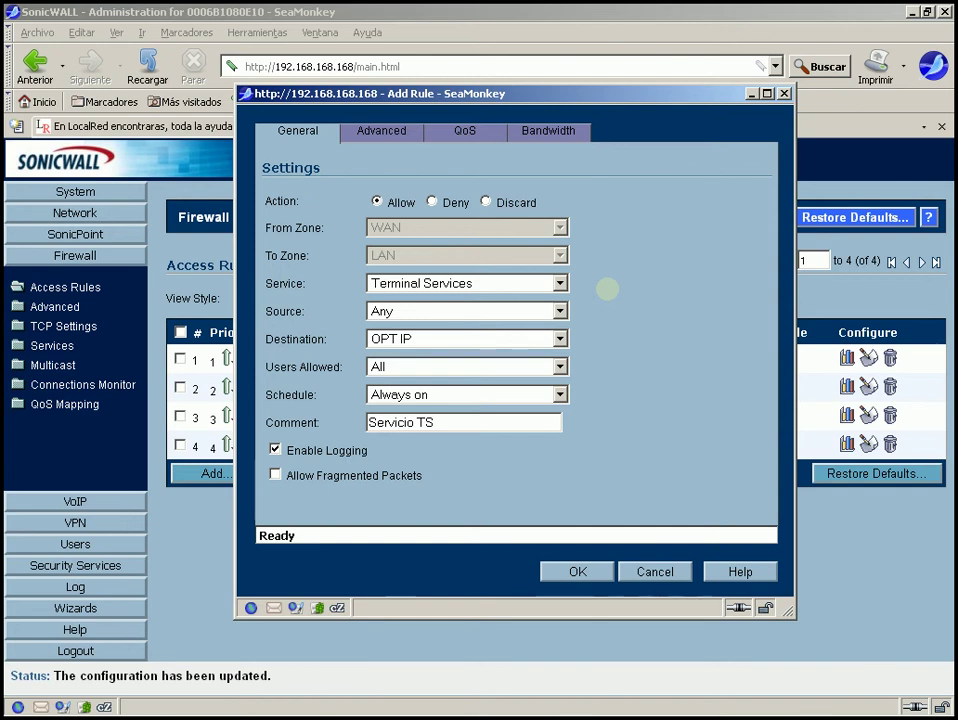
pyautogui.click(578, 571)
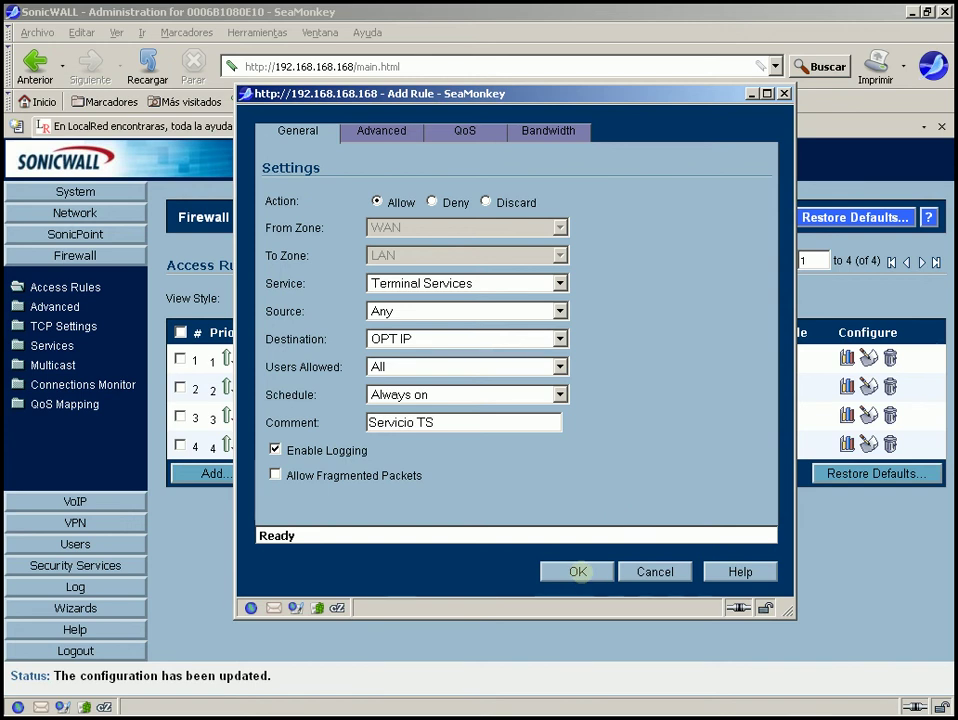
pyautogui.click(578, 571)
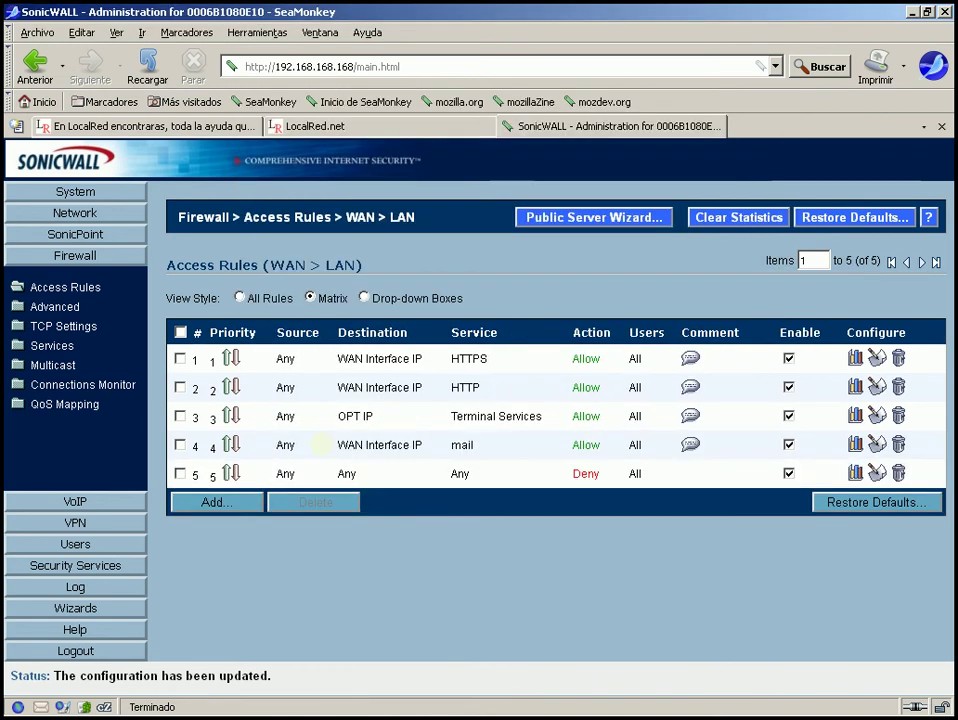
# Review the new Terminal Services to OPT IP rule above the Deny rule in the WAN > LAN list.
pyautogui.moveTo(490, 416)
pyautogui.moveTo(400, 452)
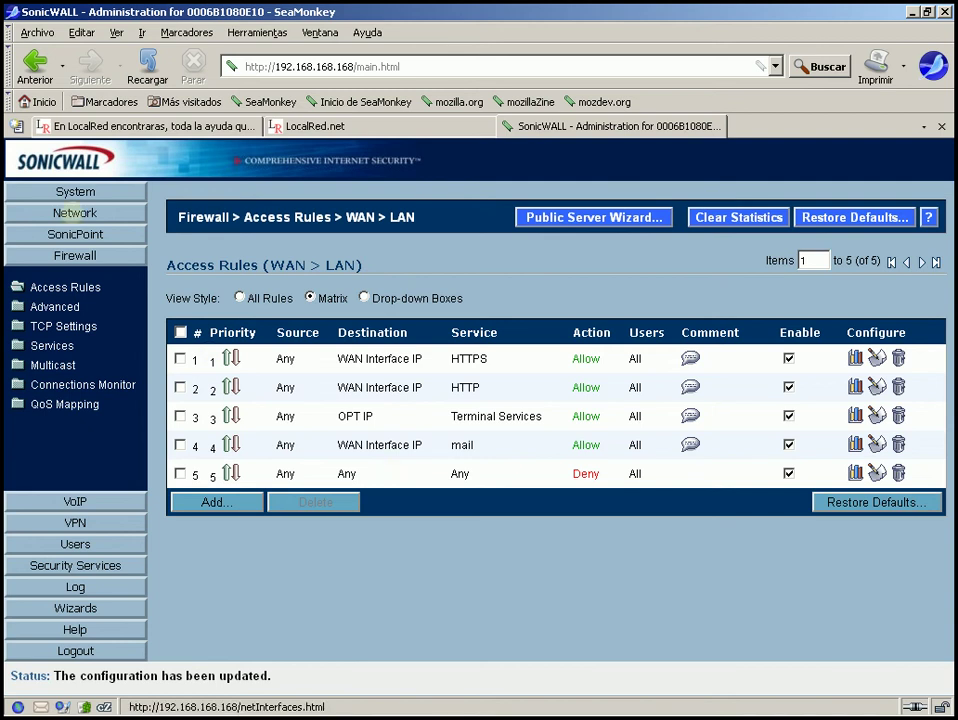
# Go to Network > NAT Policies and show only the custom policies.
pyautogui.click(75, 212)
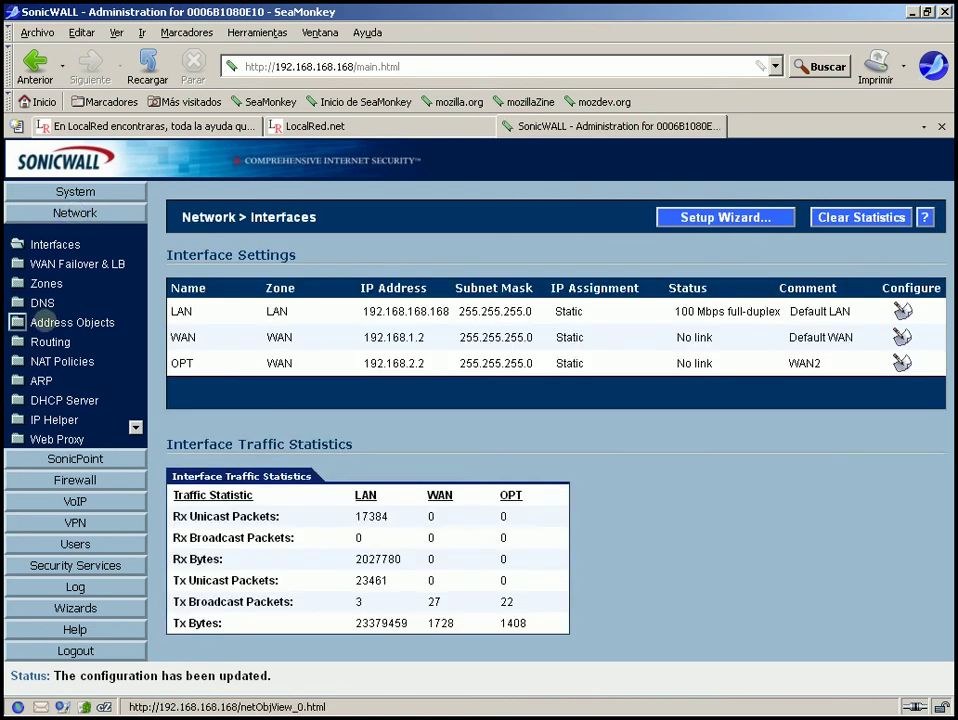
pyautogui.click(90, 322)
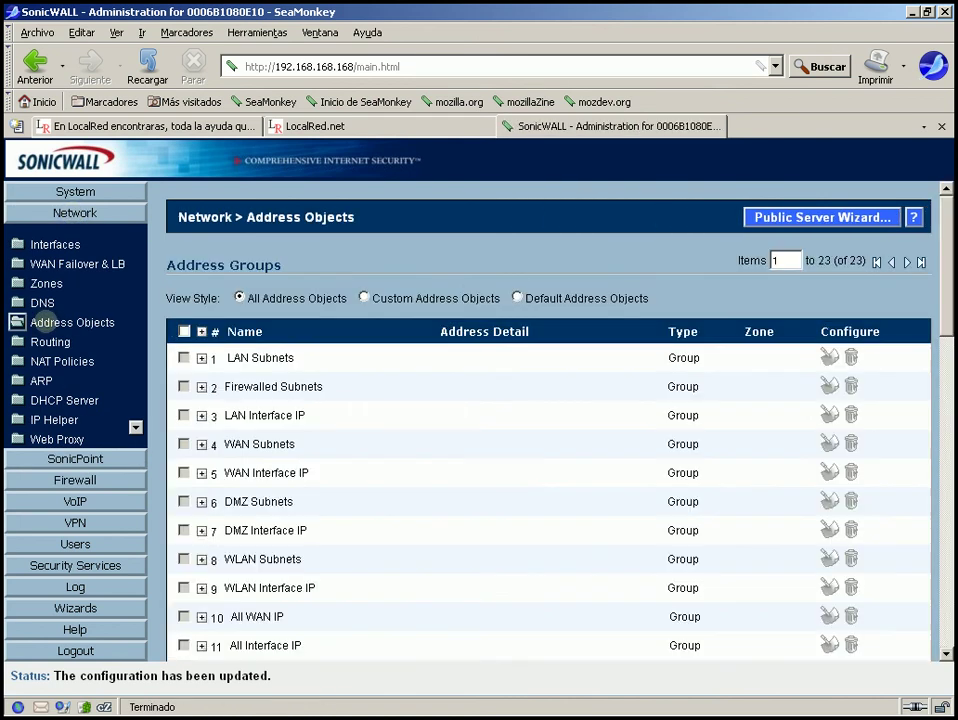
pyautogui.click(18, 361)
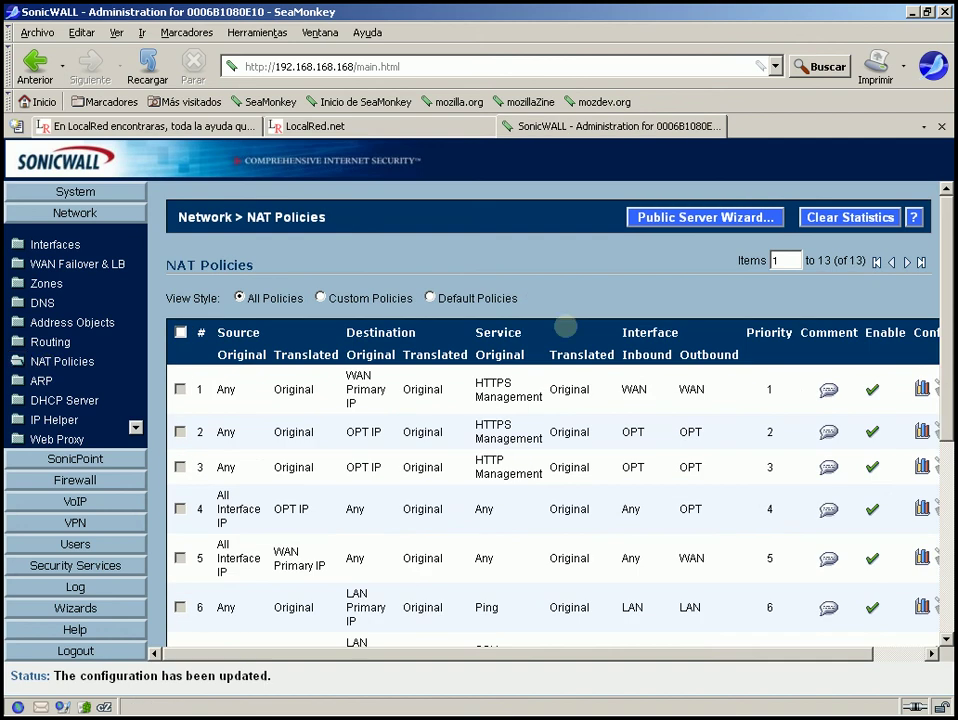
pyautogui.click(319, 297)
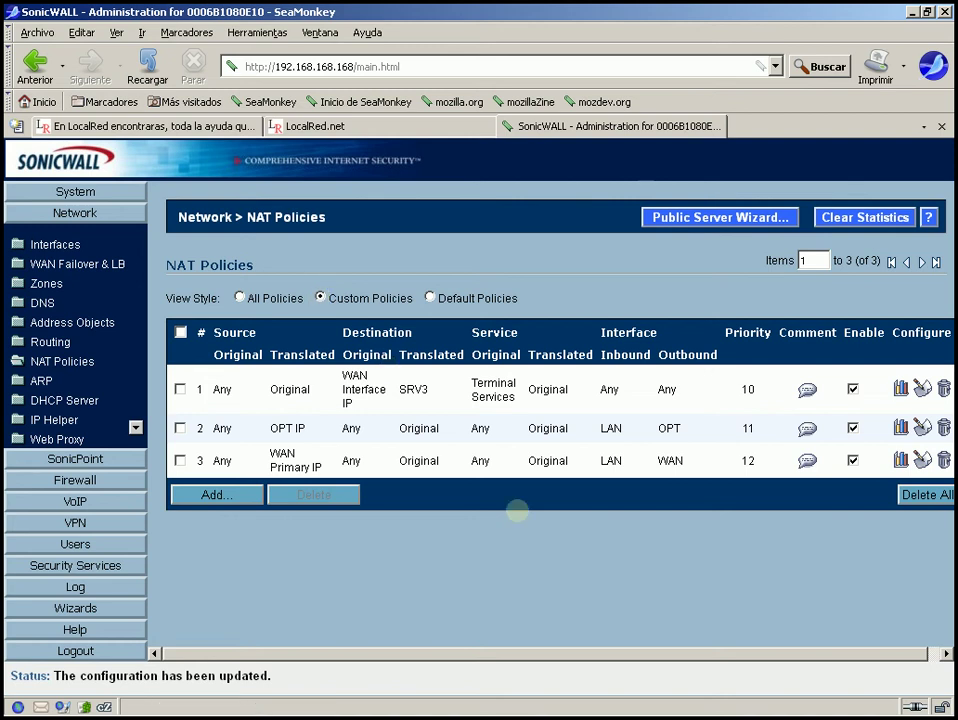
# Inspect the first custom policy translating Terminal Services on WAN Interface IP to SRV3.
pyautogui.moveTo(413, 389)
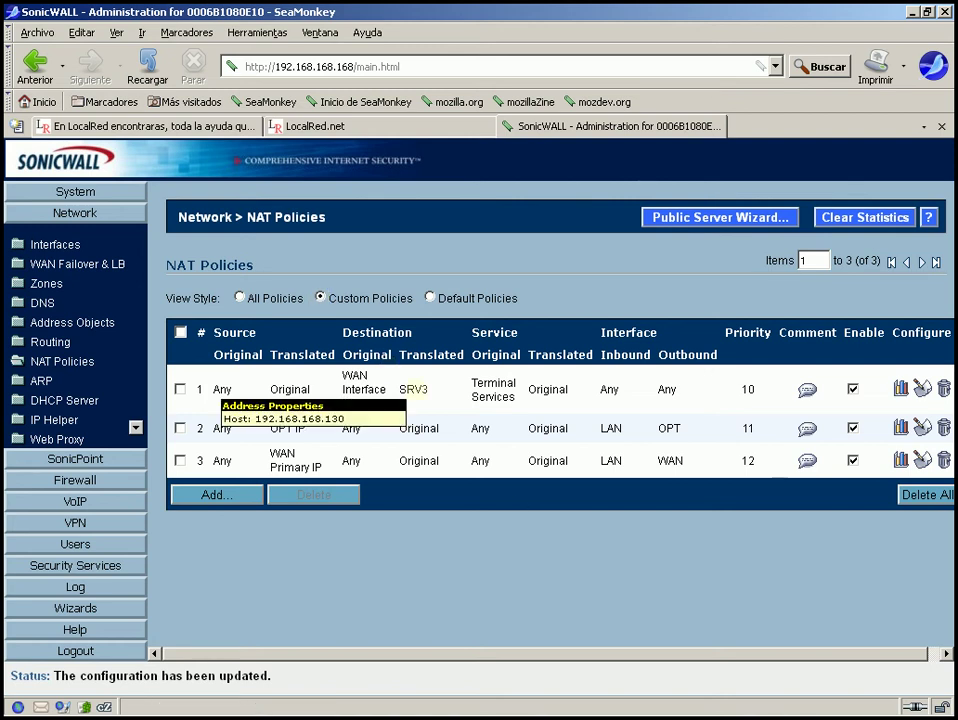
pyautogui.moveTo(374, 389)
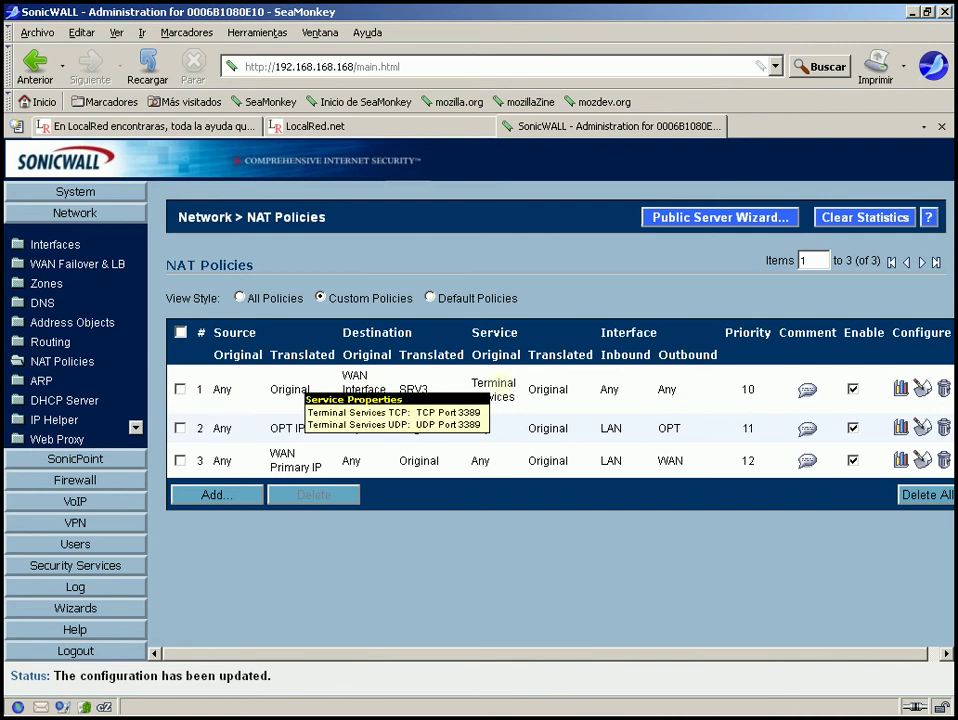
pyautogui.moveTo(505, 386)
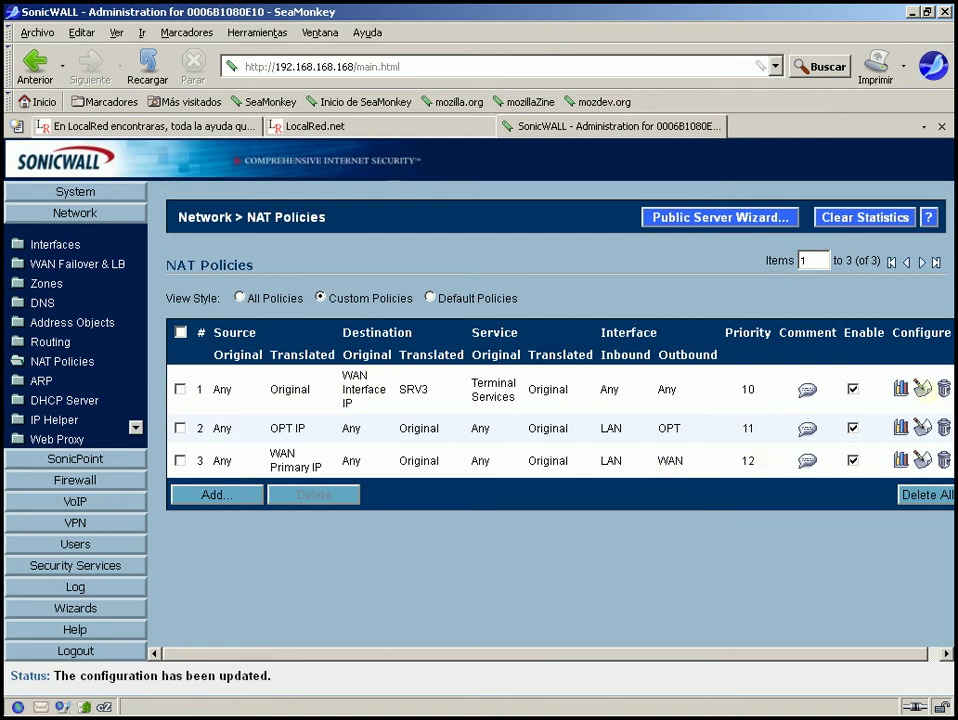
pyautogui.moveTo(573, 355); pyautogui.dragTo(352, 404)
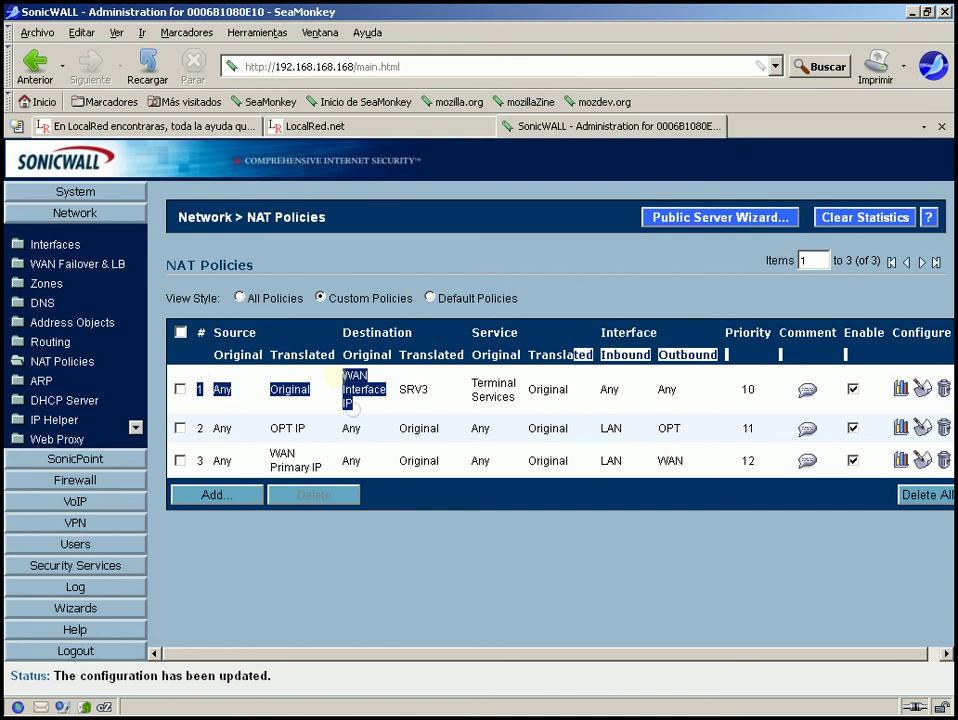
pyautogui.click(352, 408)
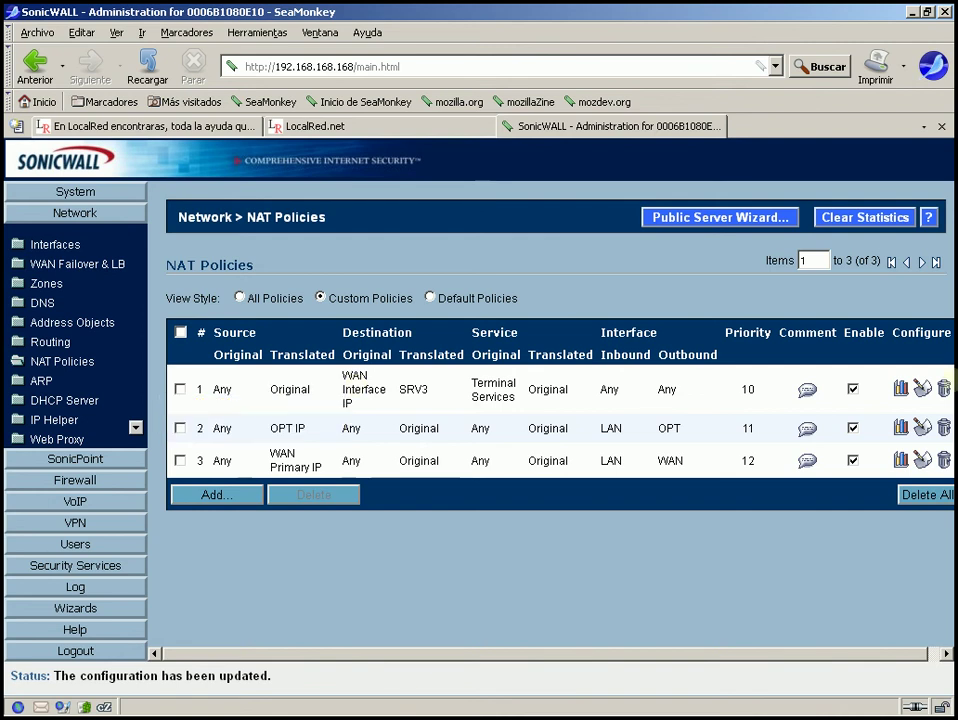
# Change NAT policy 1's original destination to OPT IP and save it.
pyautogui.click(921, 388)
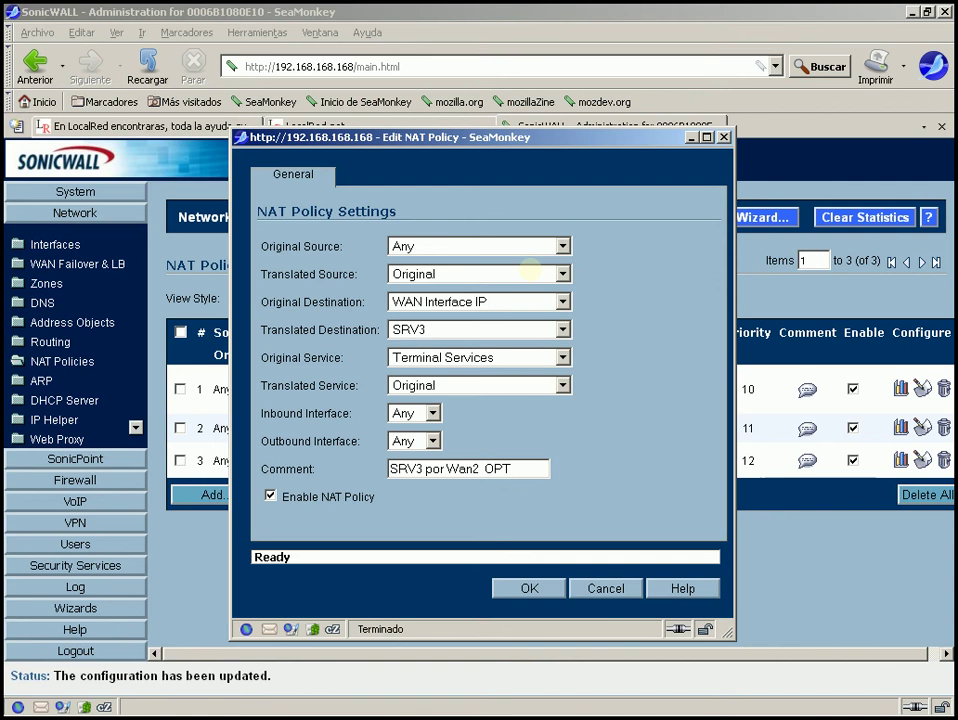
pyautogui.click(449, 300)
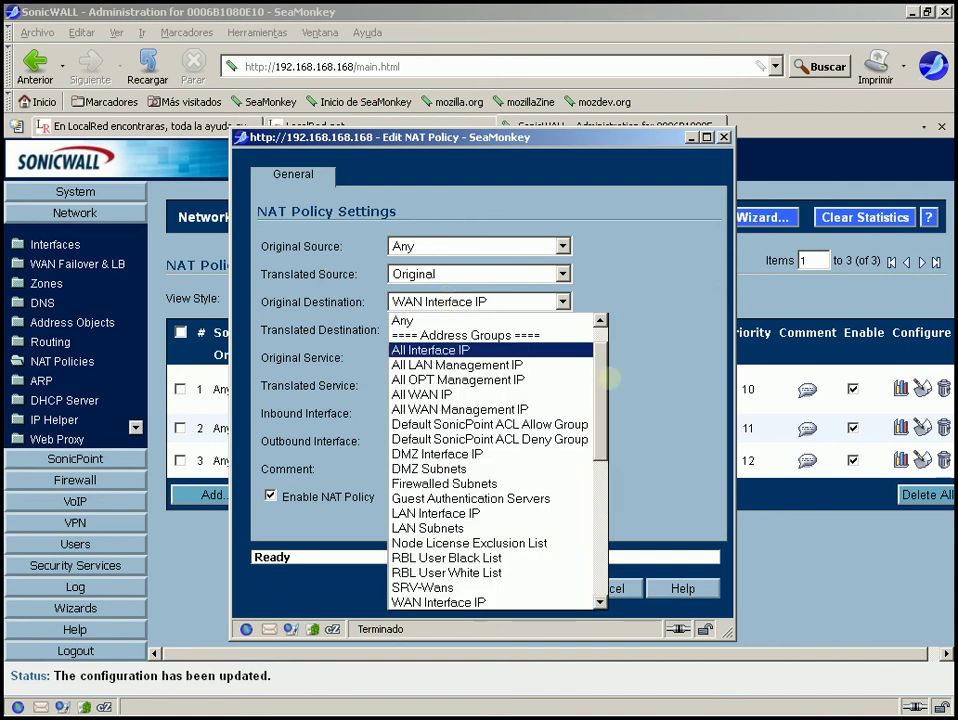
pyautogui.press('Down')
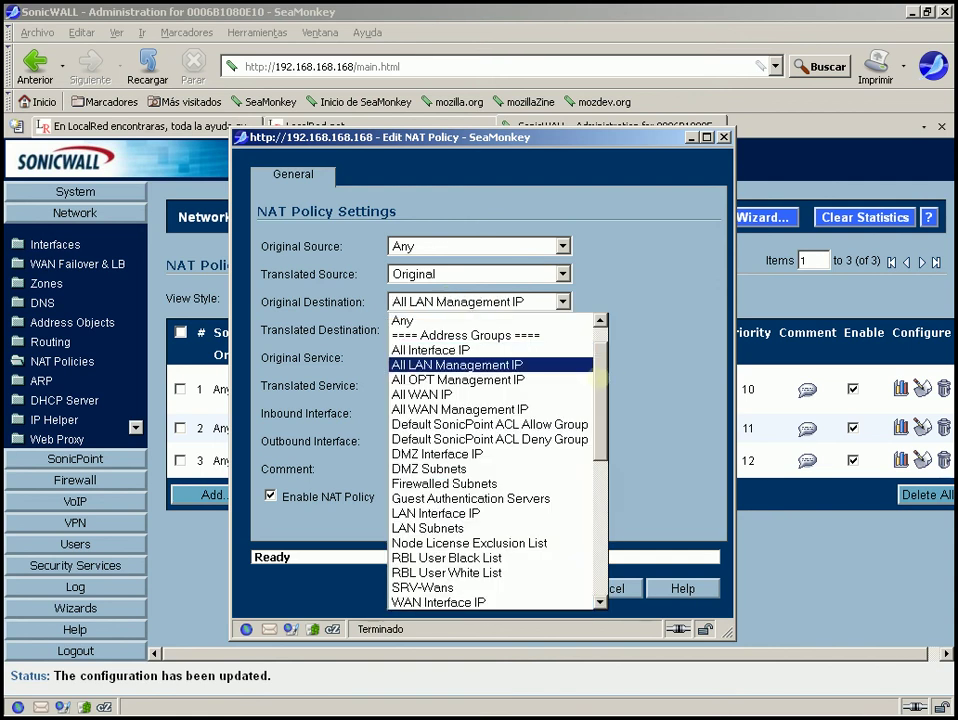
pyautogui.press('Down')
pyautogui.press('Down')
pyautogui.press('Down')
pyautogui.press('Down')
pyautogui.press('Down')
pyautogui.press('Down')
pyautogui.press('Down')
pyautogui.press('Down')
pyautogui.press('Down')
pyautogui.press('Down')
pyautogui.press('Down')
pyautogui.press('Down')
pyautogui.press('Down')
pyautogui.press('Down')
pyautogui.press('Down')
pyautogui.press('Down')
pyautogui.press('Down')
pyautogui.press('Down')
pyautogui.press('Down')
pyautogui.press('Down')
pyautogui.press('Down')
pyautogui.press('Down')
pyautogui.press('Down')
pyautogui.press('Down')
pyautogui.press('Down')
pyautogui.press('Down')
pyautogui.press('Down')
pyautogui.press('Down')
pyautogui.press('Down')
pyautogui.press('Down')
pyautogui.press('Down')
pyautogui.press('Down')
pyautogui.press('Down')
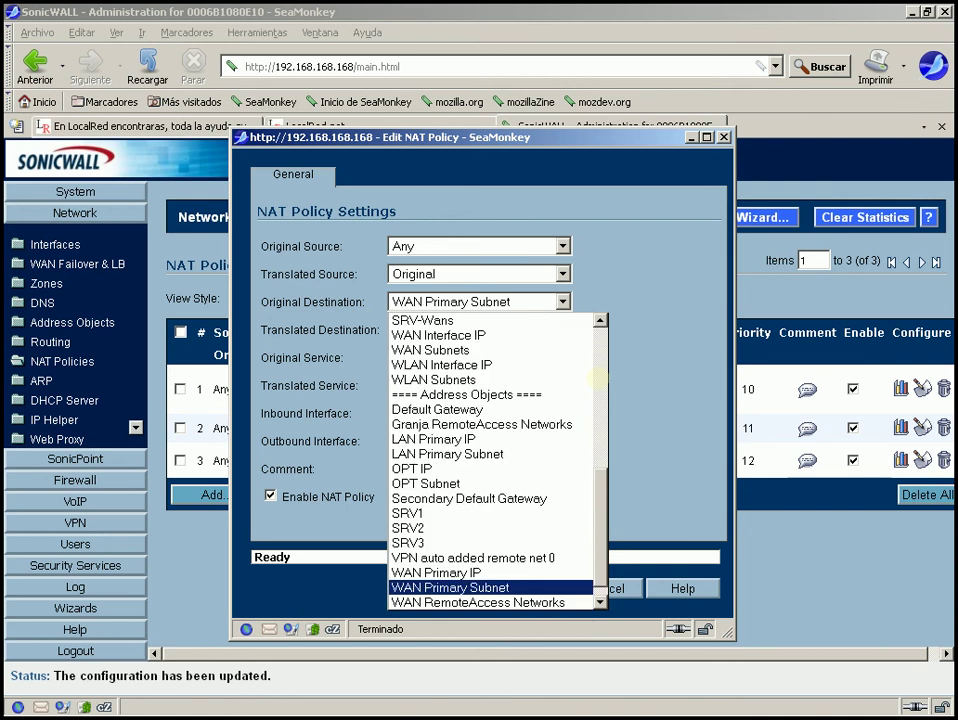
pyautogui.press('Up')
pyautogui.press('Up')
pyautogui.press('Up')
pyautogui.press('Up')
pyautogui.press('Up')
pyautogui.press('Up')
pyautogui.press('Up')
pyautogui.press('Up')
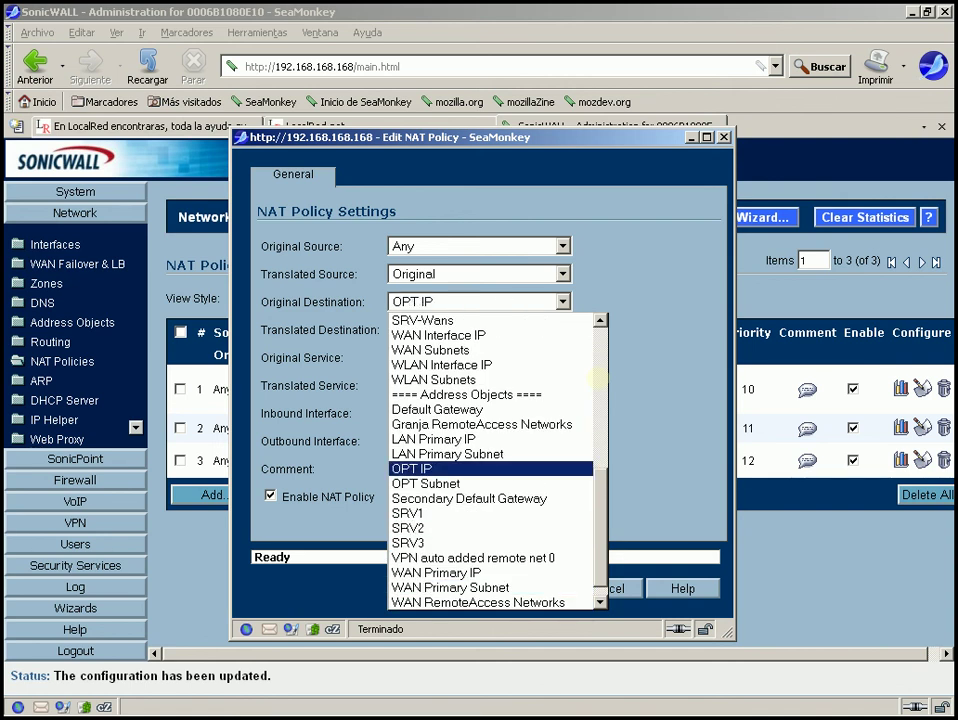
pyautogui.scroll(6, 597, 378)
pyautogui.click(638, 366)
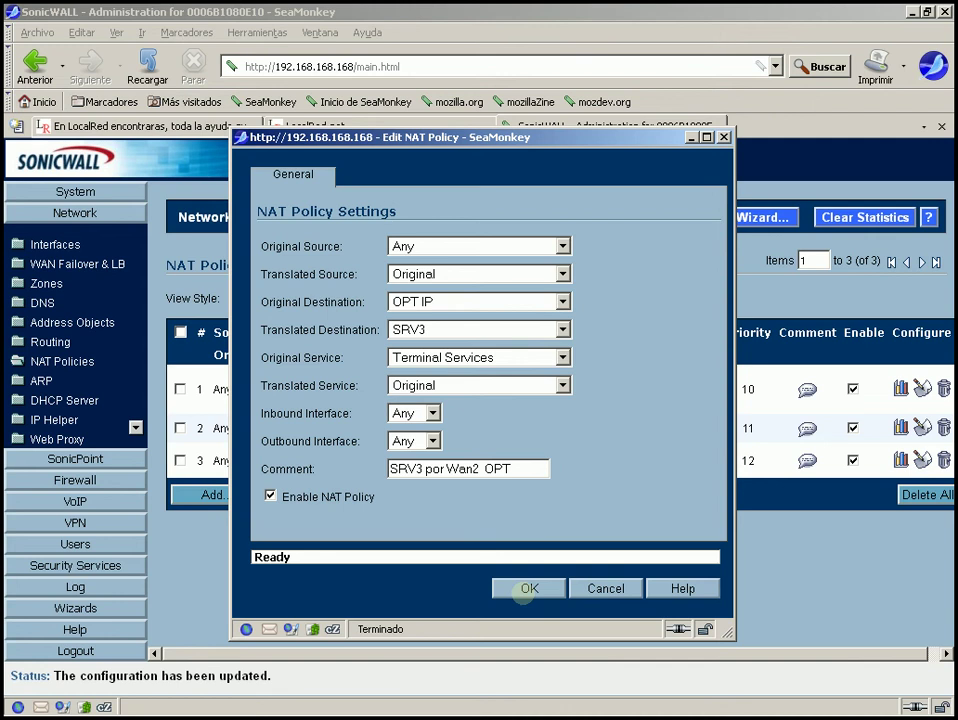
pyautogui.click(525, 589)
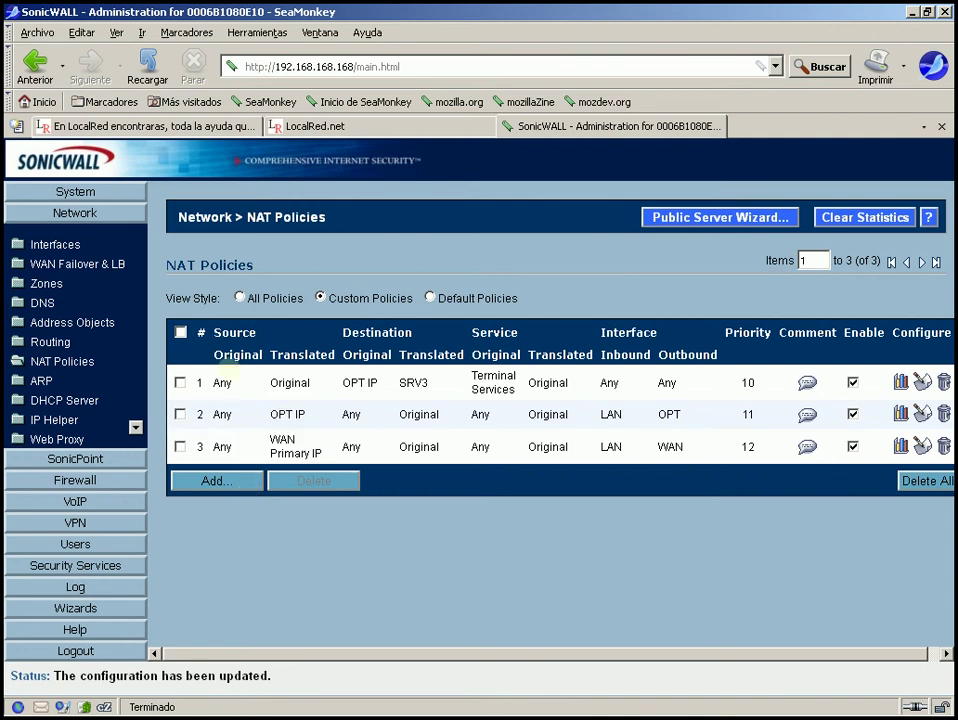
pyautogui.doubleClick(220, 382)
pyautogui.click(241, 385)
pyautogui.doubleClick(222, 383)
pyautogui.click(241, 383)
pyautogui.click(229, 383)
pyautogui.moveTo(229, 383); pyautogui.dragTo(203, 382)
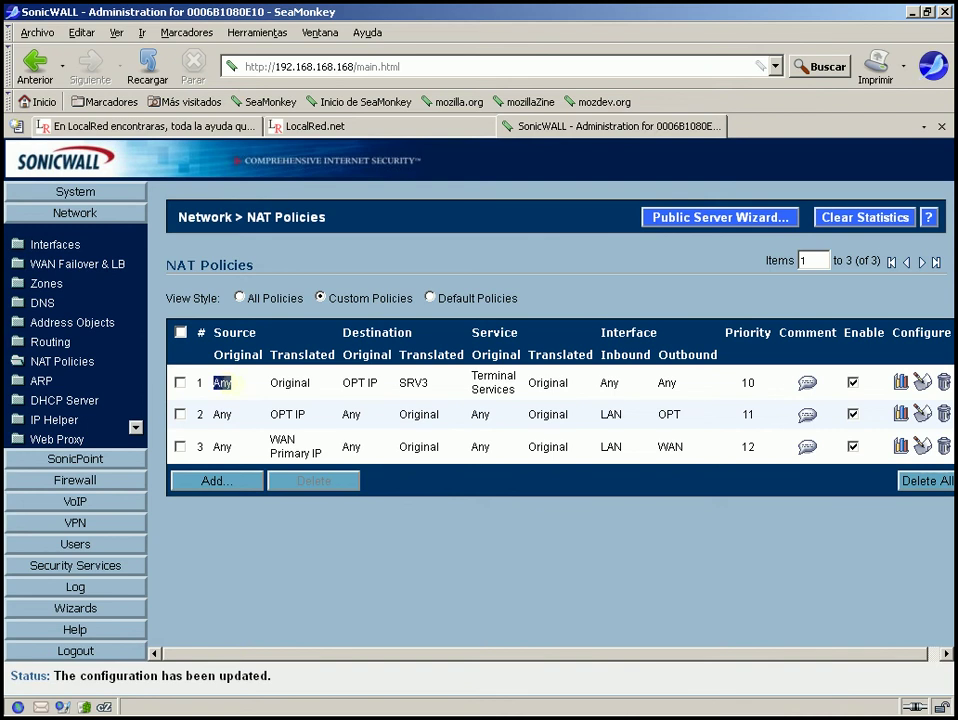
pyautogui.click(237, 383)
# Start a new NAT policy with original source Any and translated source Original.
pyautogui.click(218, 481)
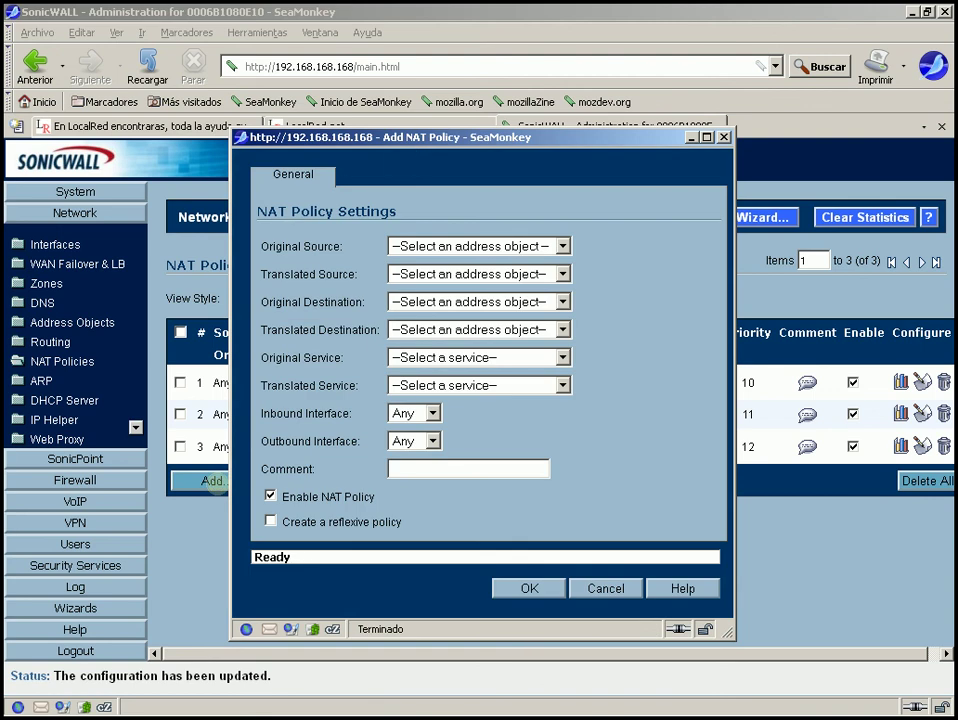
pyautogui.moveTo(415, 137); pyautogui.dragTo(490, 229)
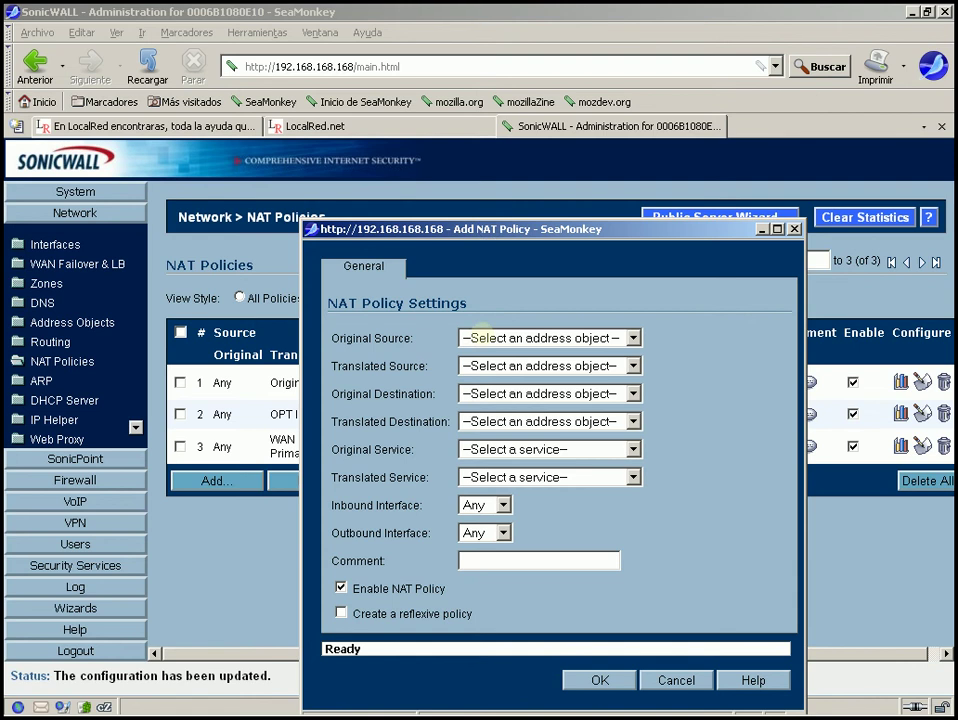
pyautogui.click(479, 339)
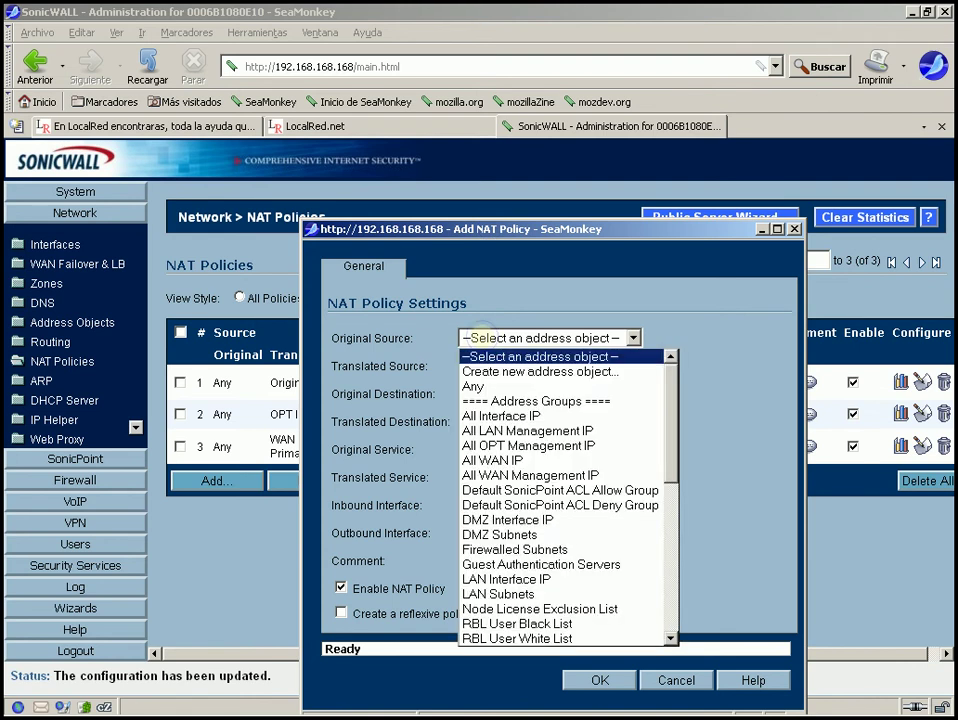
pyautogui.click(474, 386)
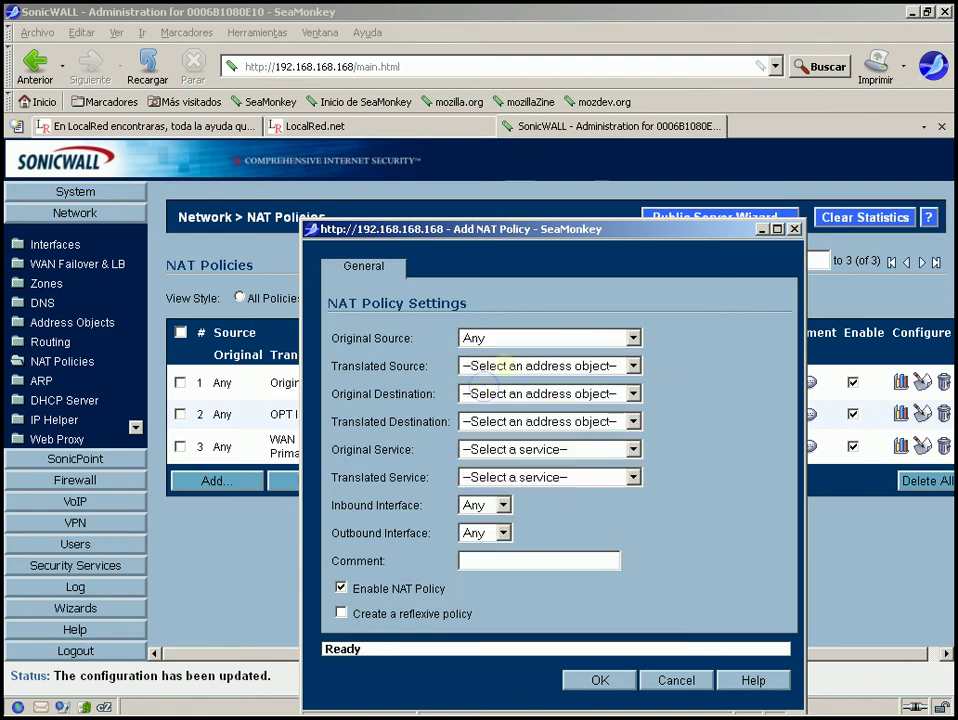
pyautogui.click(501, 366)
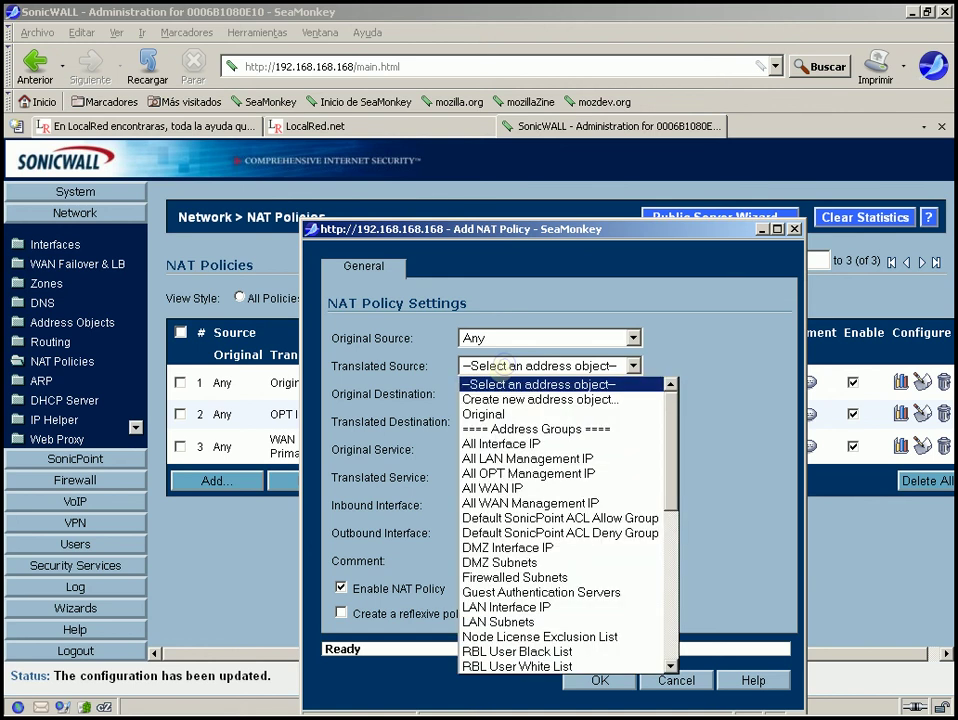
pyautogui.click(486, 413)
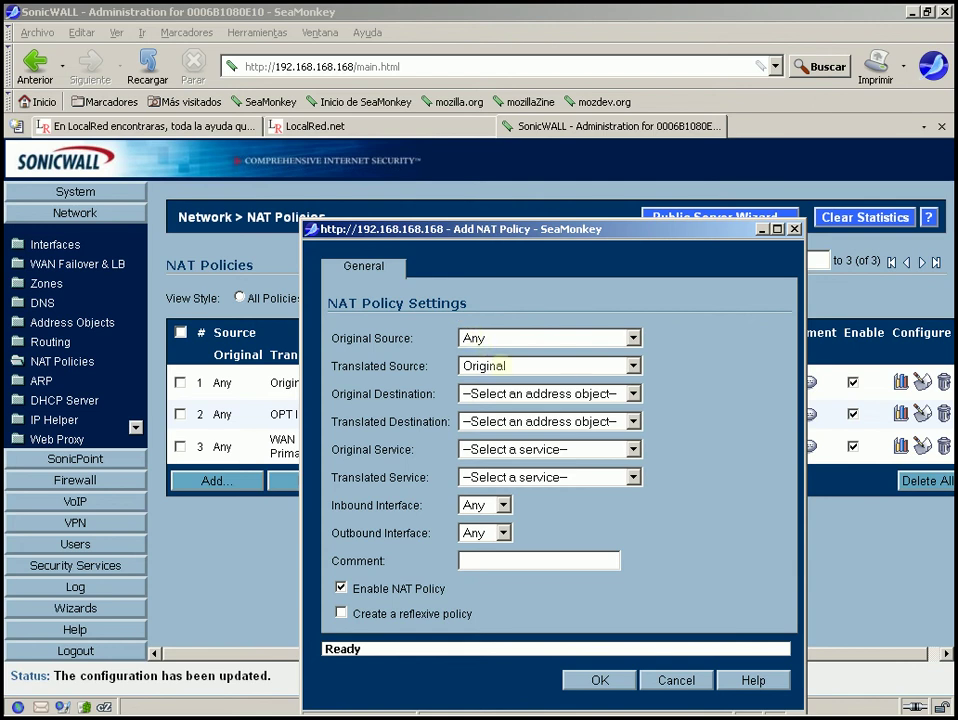
pyautogui.click(498, 366)
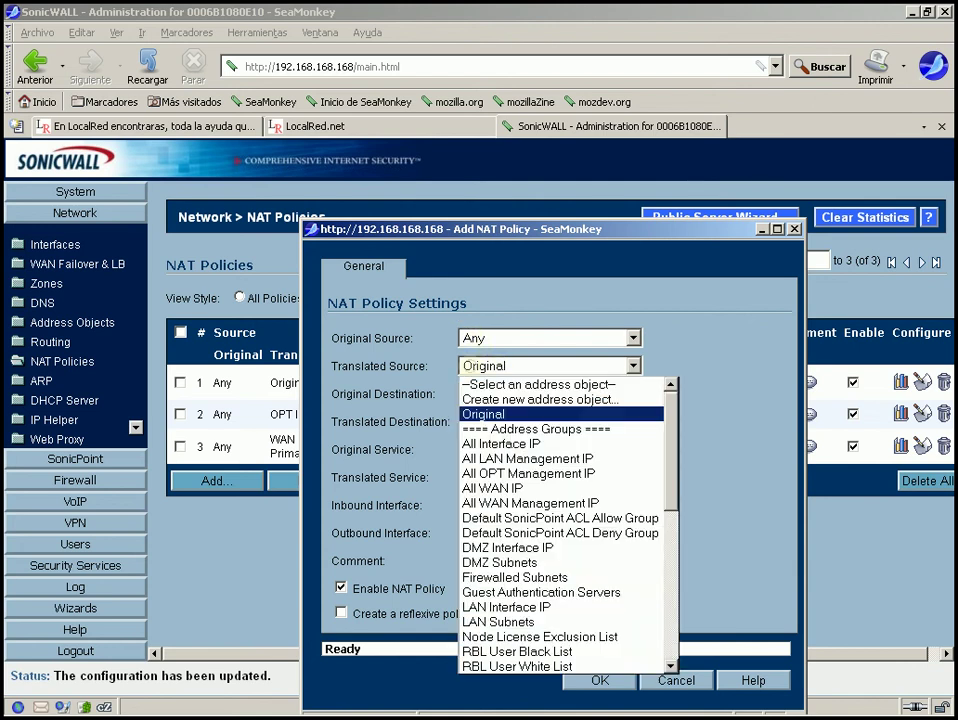
pyautogui.click(468, 366)
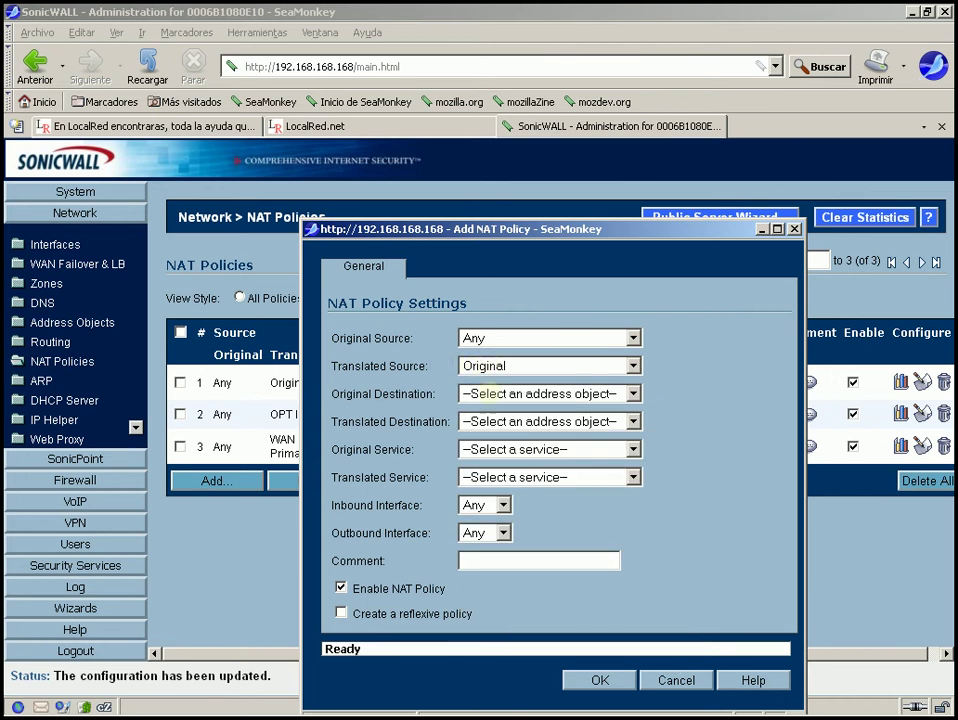
# Set original destination WAN Interface IP and translated destination SRV1.
pyautogui.click(500, 394)
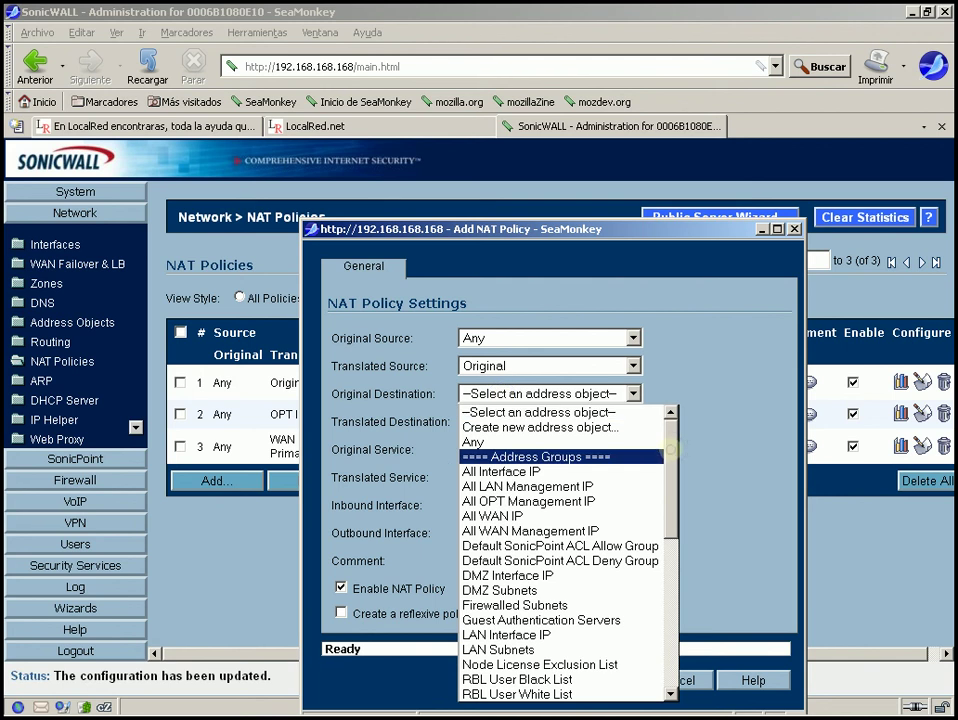
pyautogui.moveTo(670, 462); pyautogui.dragTo(672, 575)
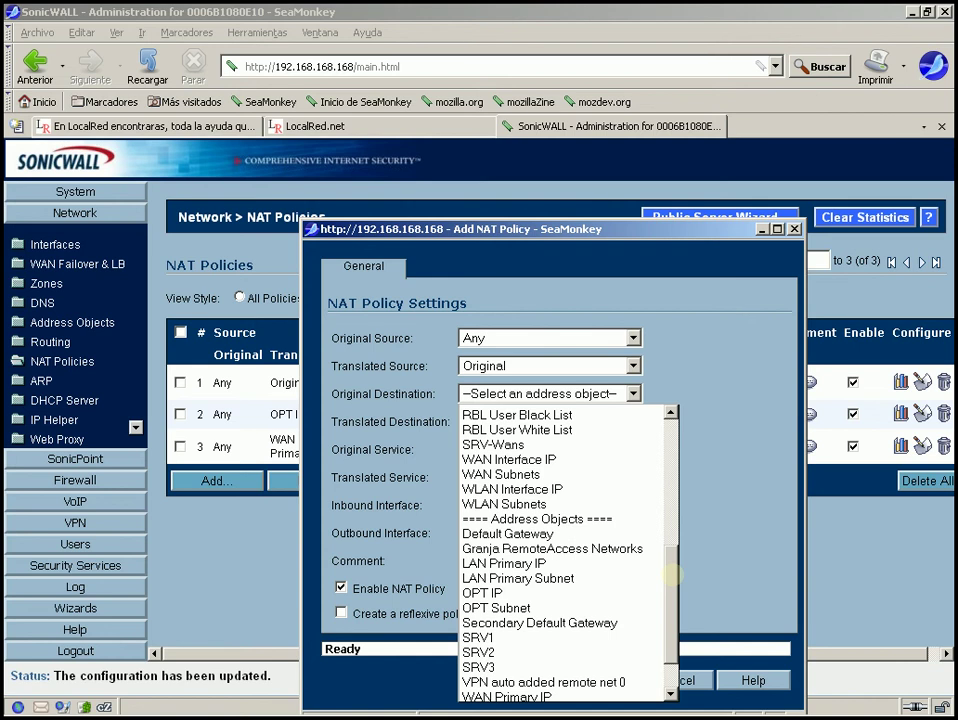
pyautogui.click(500, 459)
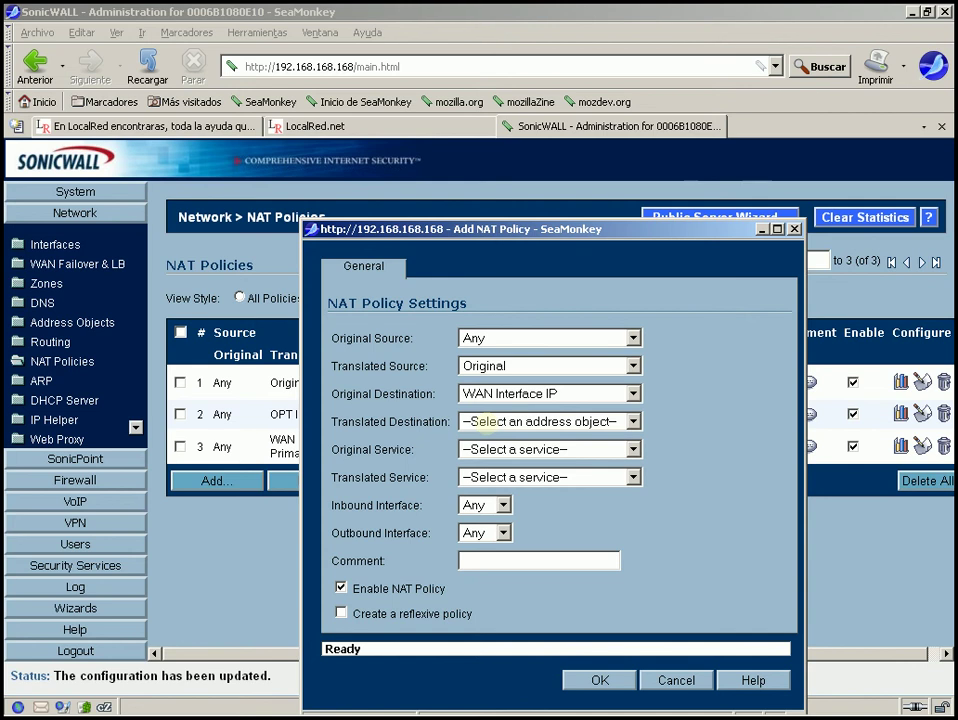
pyautogui.click(478, 421)
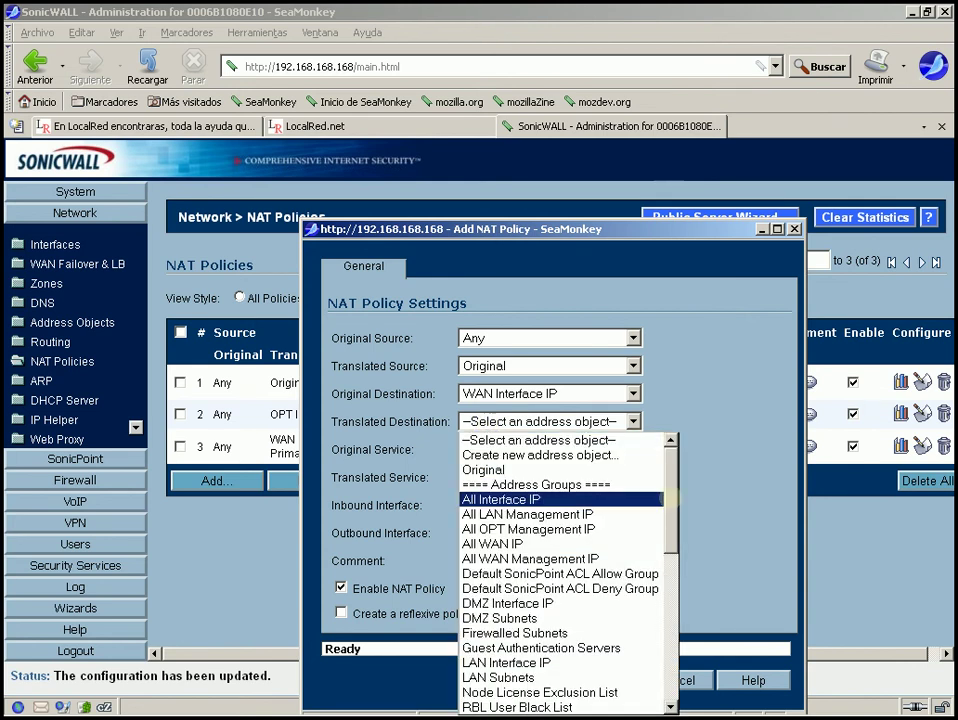
pyautogui.moveTo(672, 494); pyautogui.dragTo(675, 630)
pyautogui.click(505, 610)
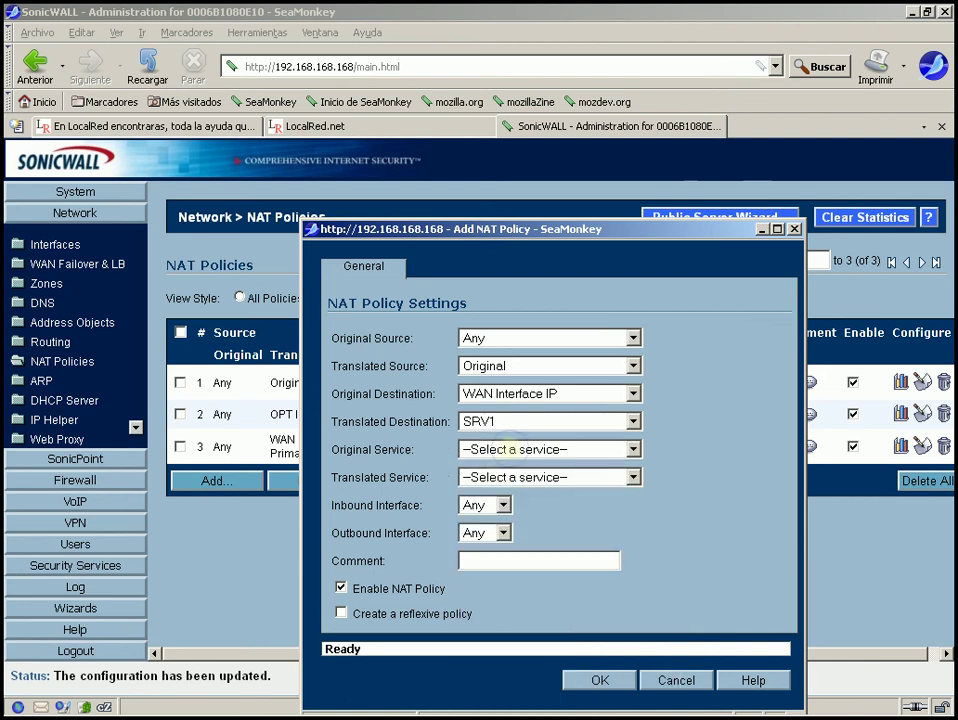
# Match HTTP as original service, keep translated service Original, and save the policy.
pyautogui.click(510, 449)
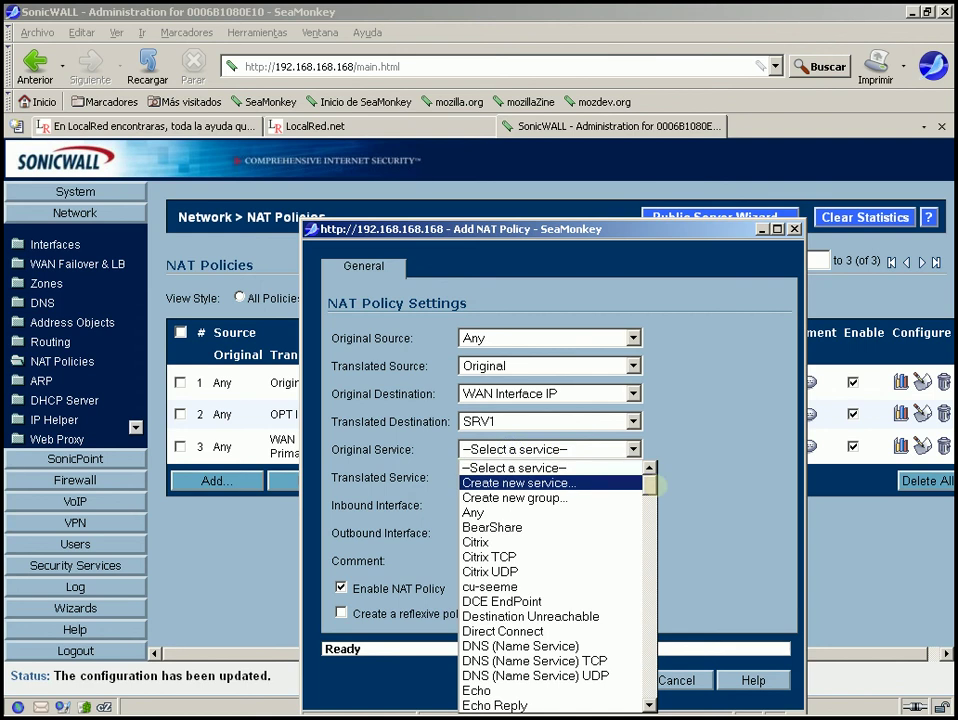
pyautogui.moveTo(650, 484); pyautogui.dragTo(660, 527)
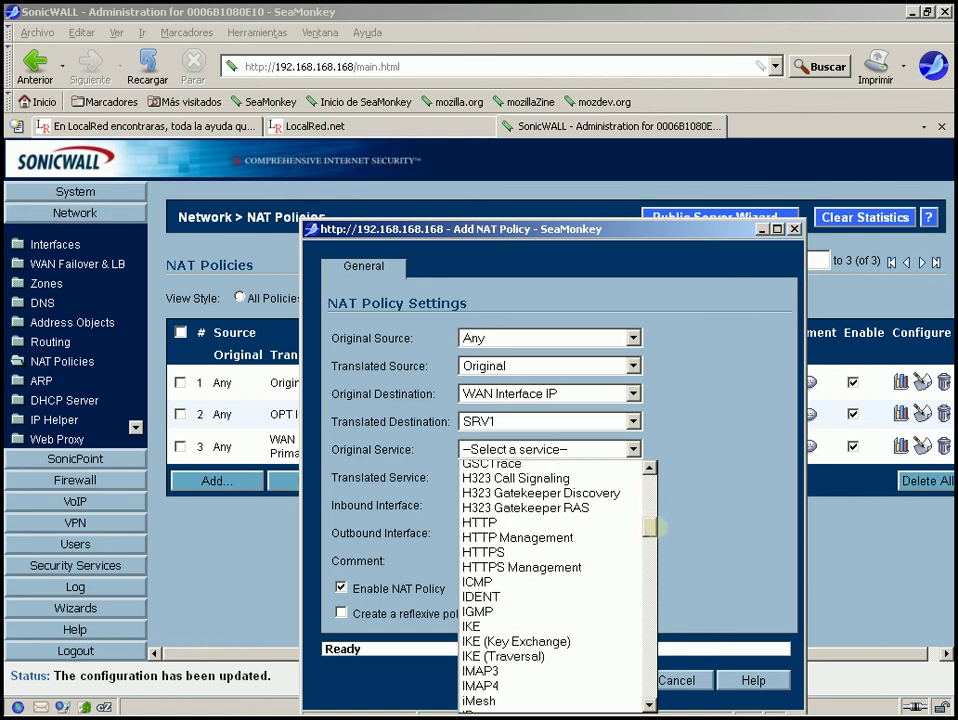
pyautogui.scroll(-1, 480, 513)
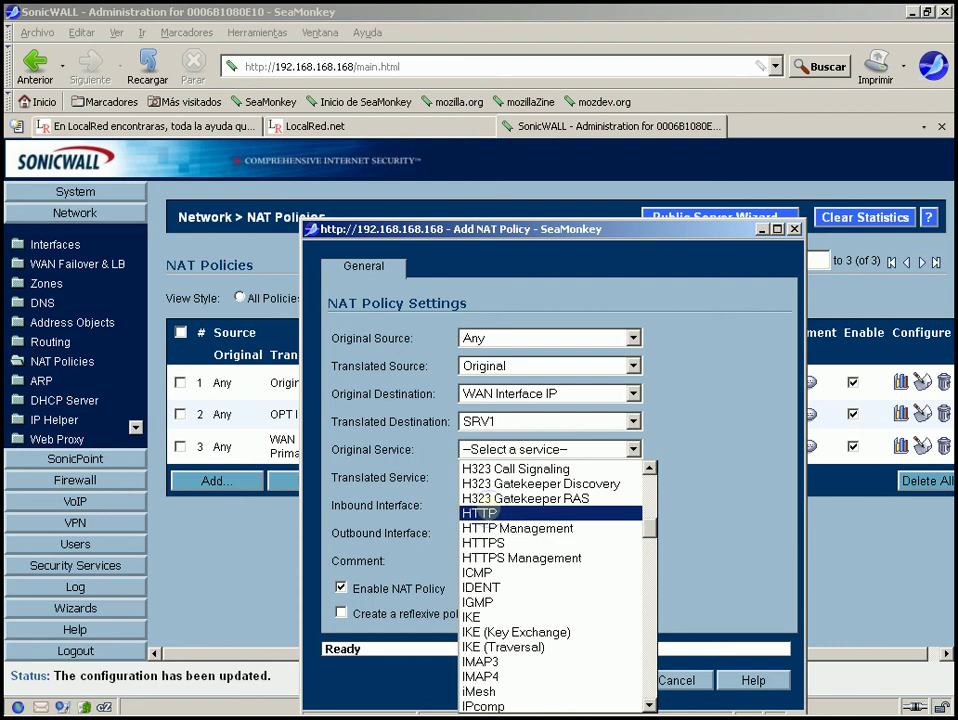
pyautogui.click(488, 513)
pyautogui.click(532, 477)
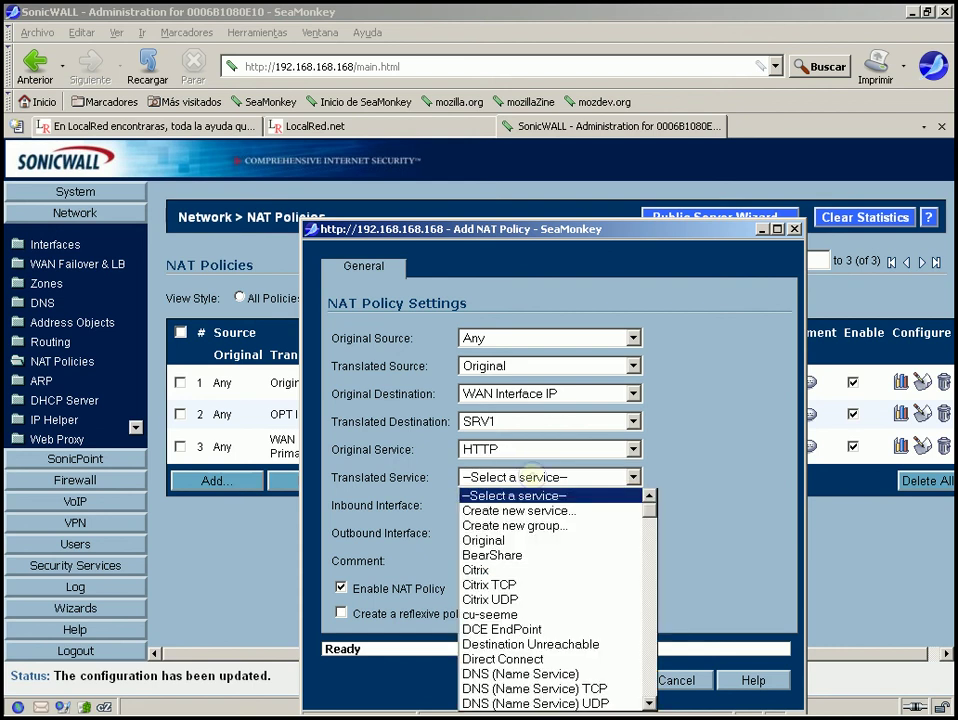
pyautogui.click(488, 540)
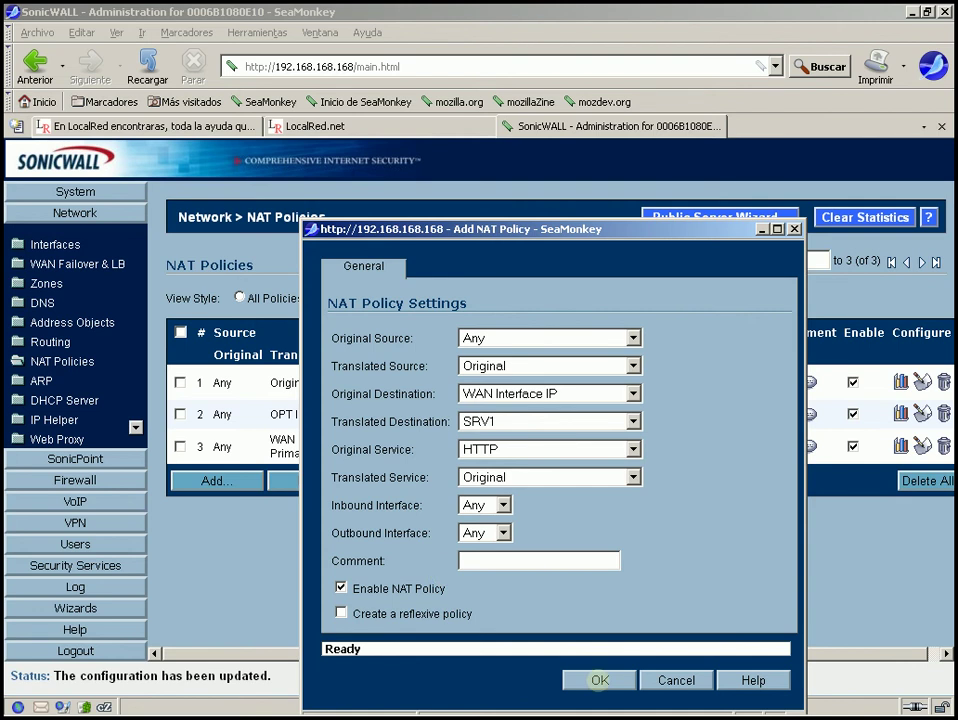
pyautogui.click(599, 680)
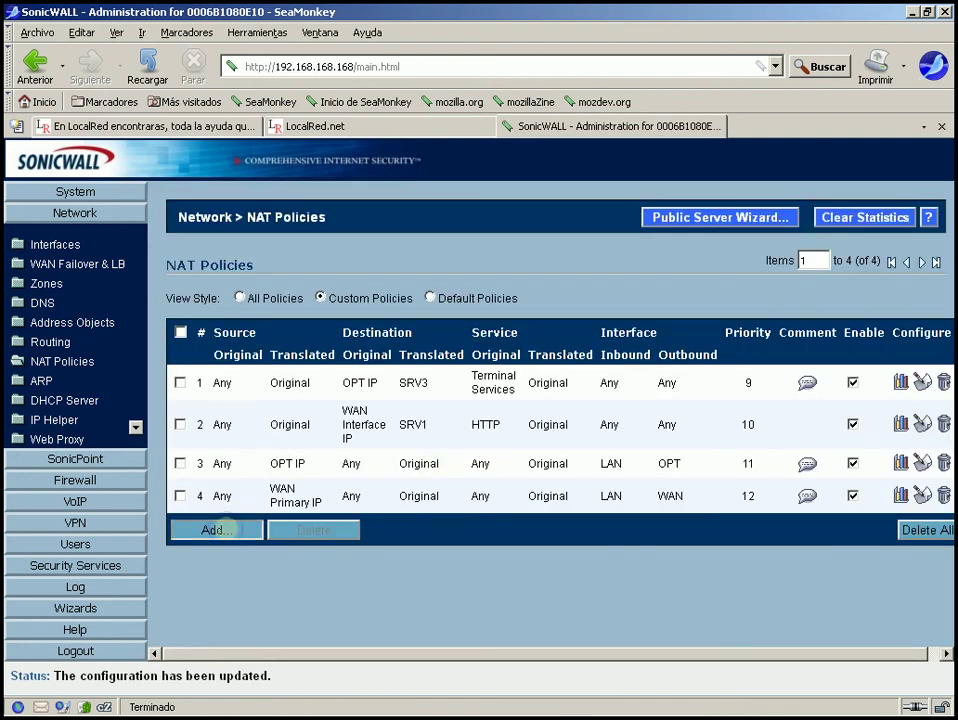
# Start another NAT policy with original source Any and translated source Original.
pyautogui.click(217, 529)
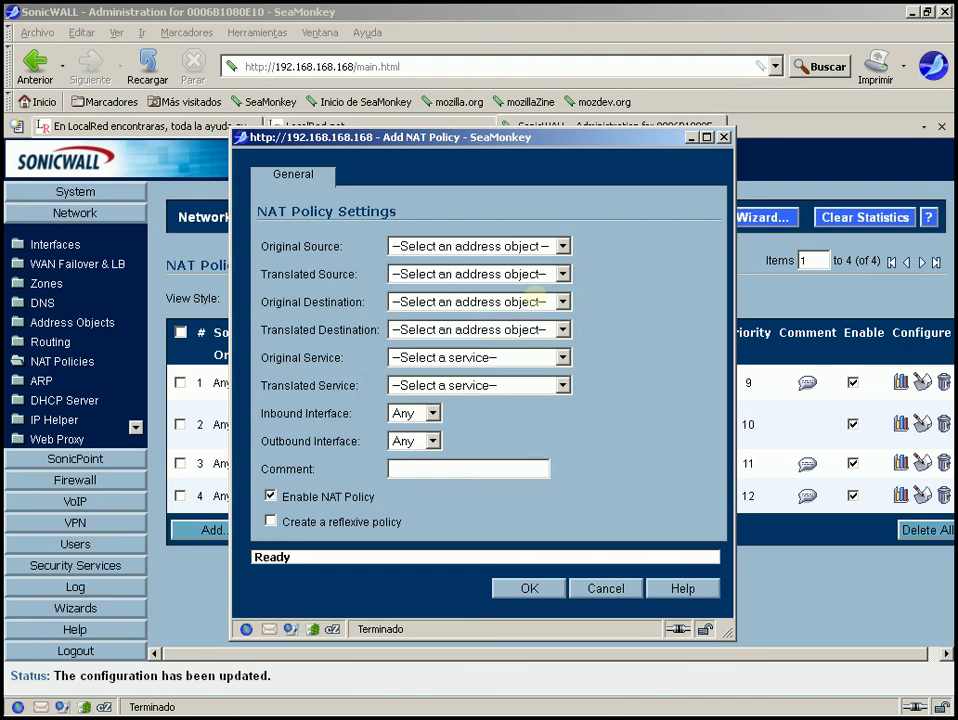
pyautogui.click(565, 246)
pyautogui.click(447, 298)
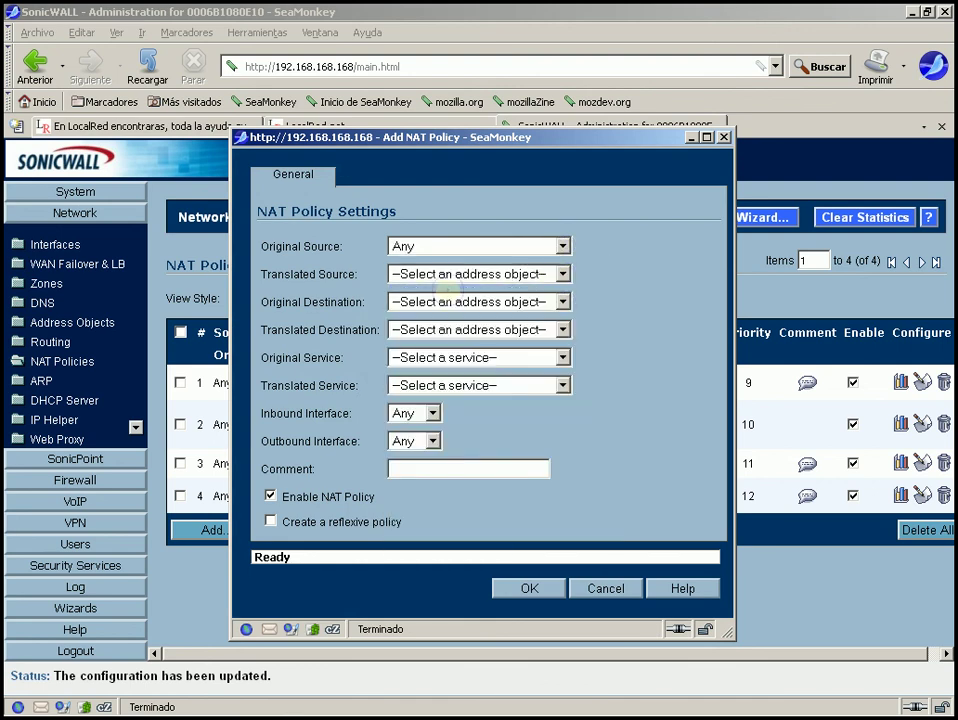
pyautogui.click(460, 274)
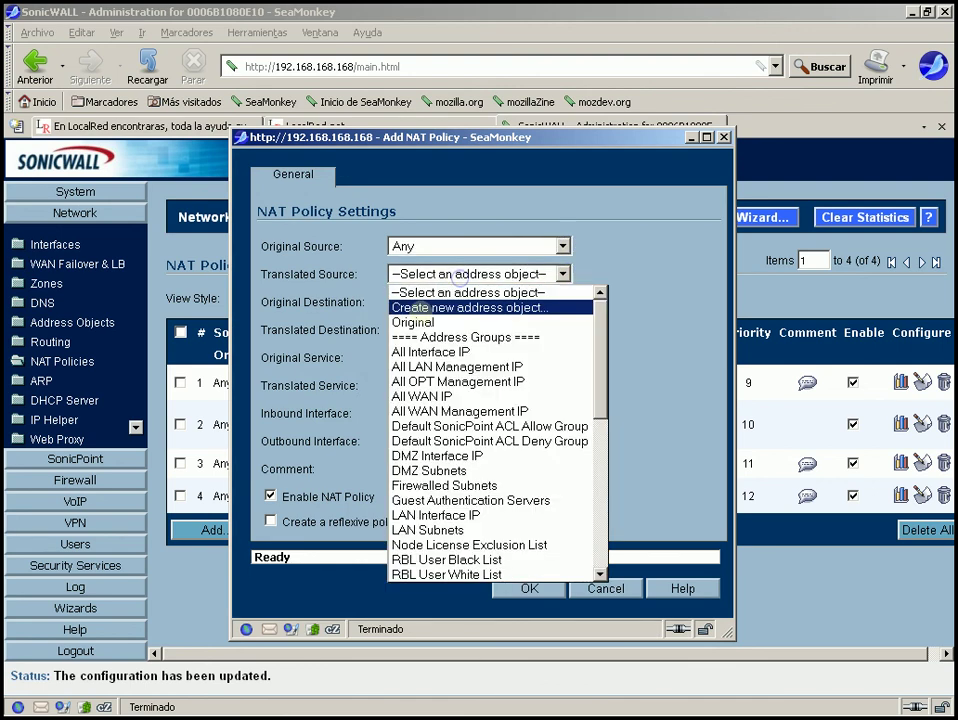
pyautogui.click(413, 322)
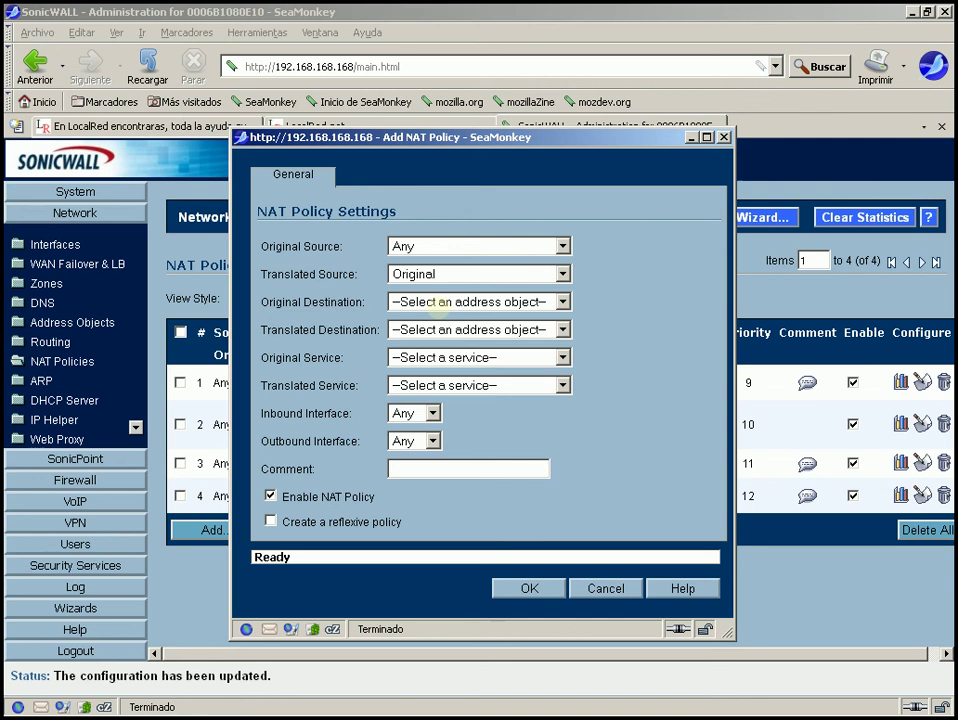
# Set original destination WAN Interface IP and translated destination SRV1.
pyautogui.click(440, 302)
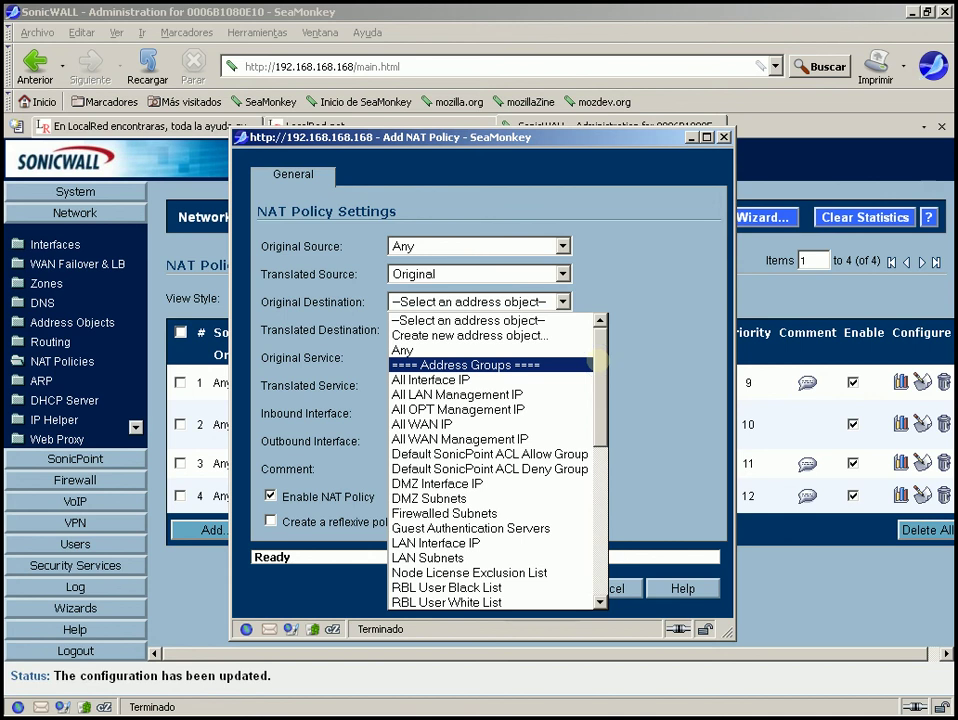
pyautogui.moveTo(597, 358); pyautogui.dragTo(604, 500)
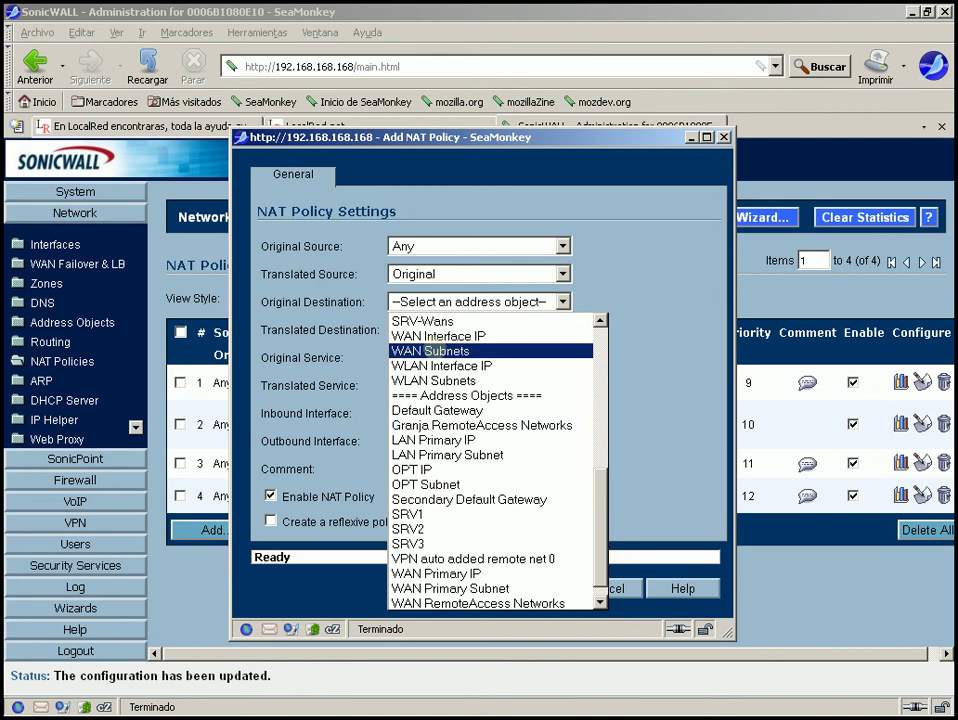
pyautogui.click(437, 336)
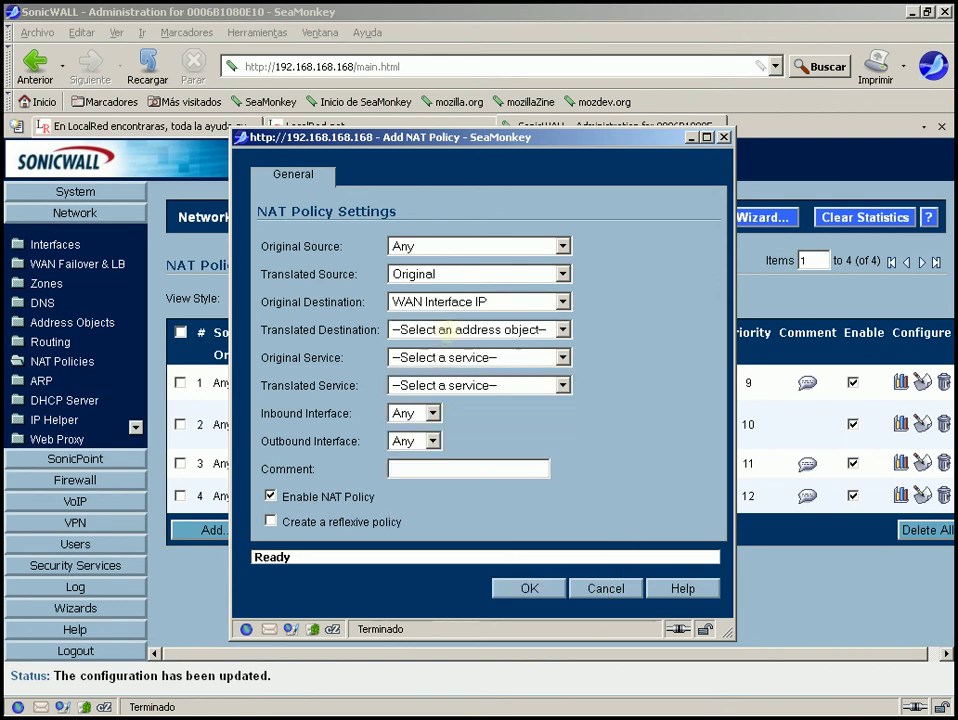
pyautogui.click(445, 330)
pyautogui.scroll(-5, 600, 376)
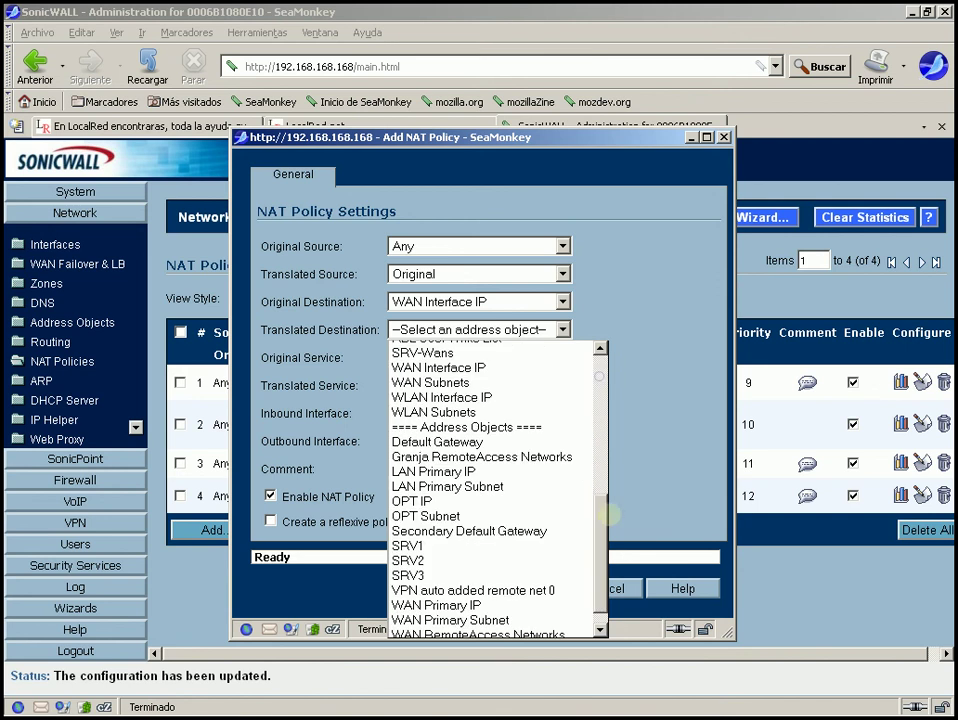
pyautogui.press('Escape')
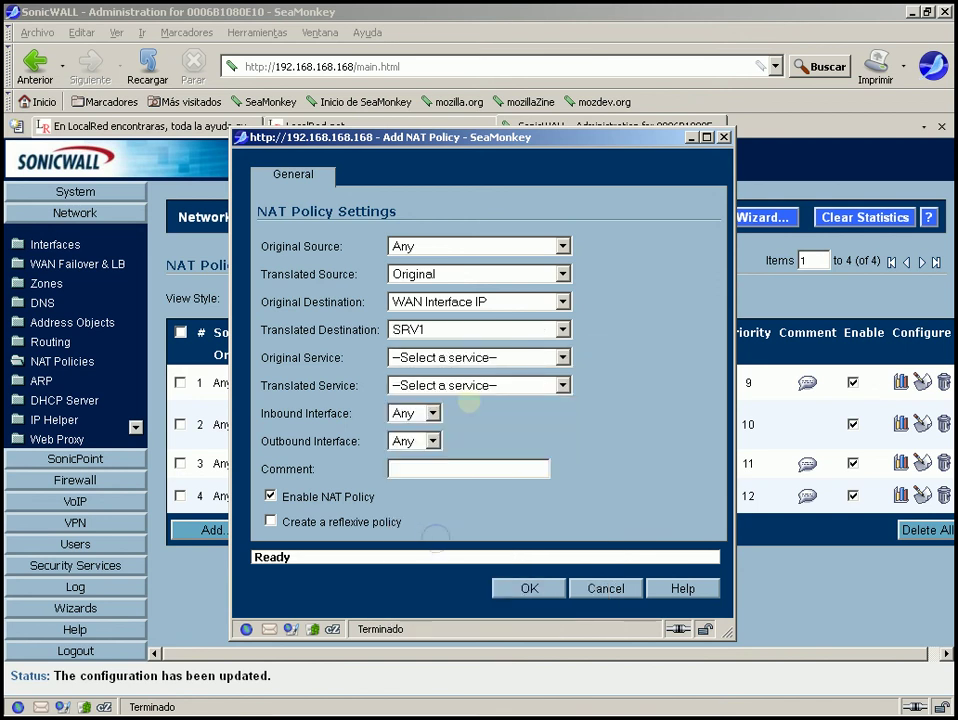
# Match HTTPS as original service, keep translated service Original, and save.
pyautogui.click(494, 357)
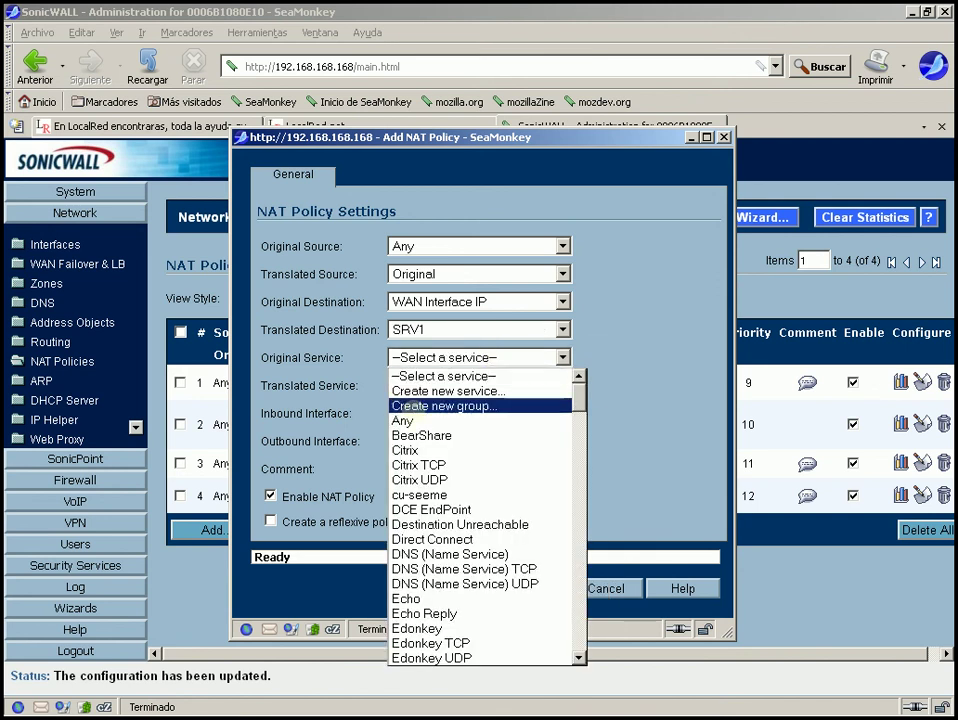
pyautogui.scroll(-1, 579, 405)
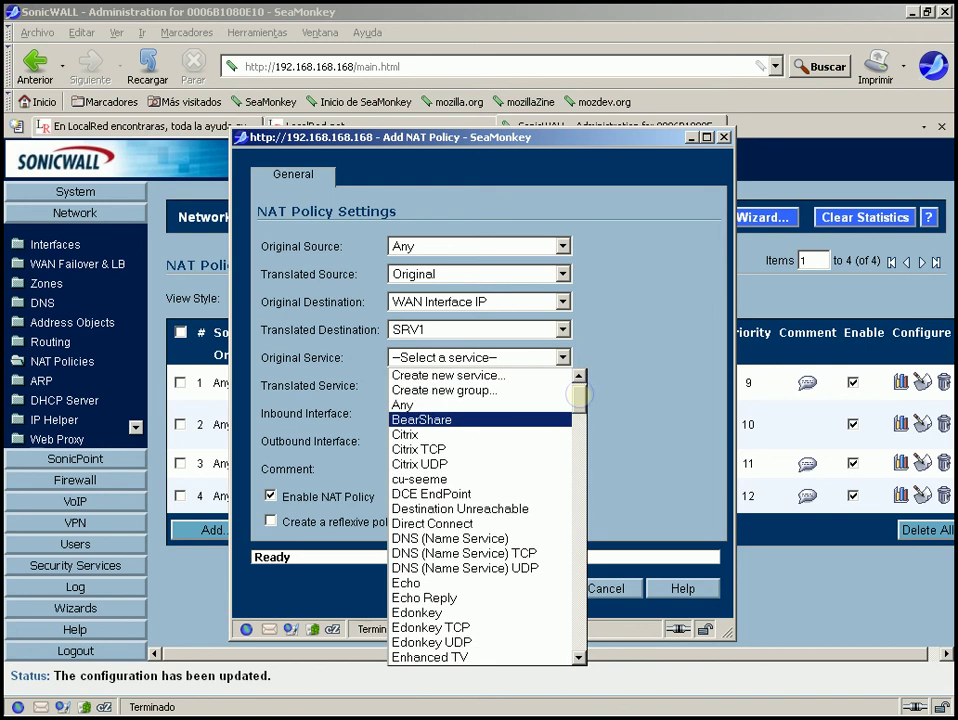
pyautogui.moveTo(579, 395); pyautogui.dragTo(580, 437)
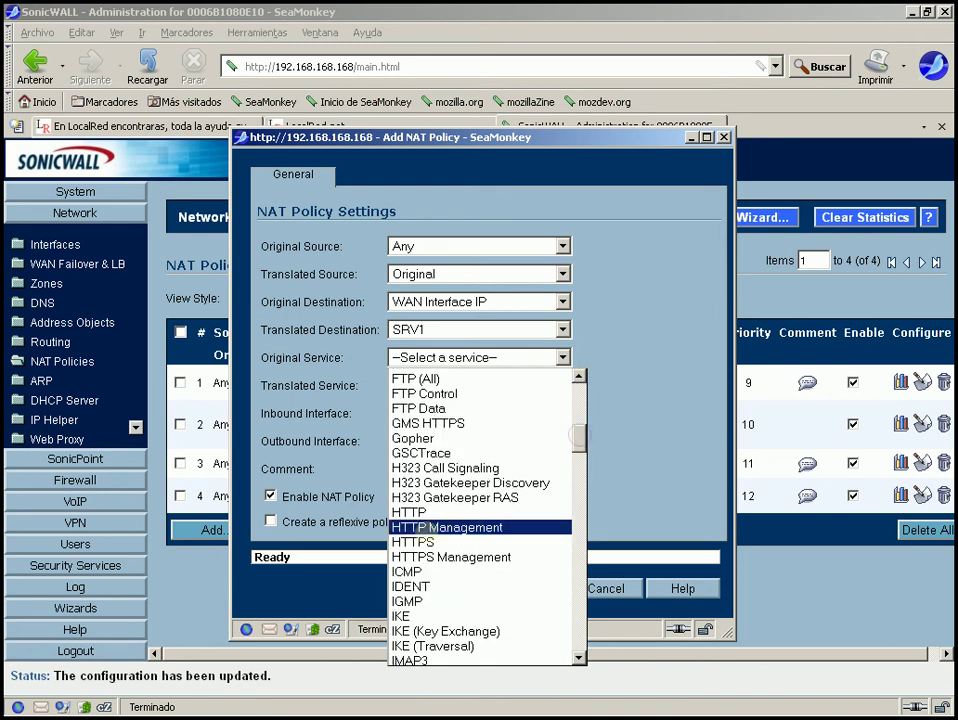
pyautogui.click(421, 541)
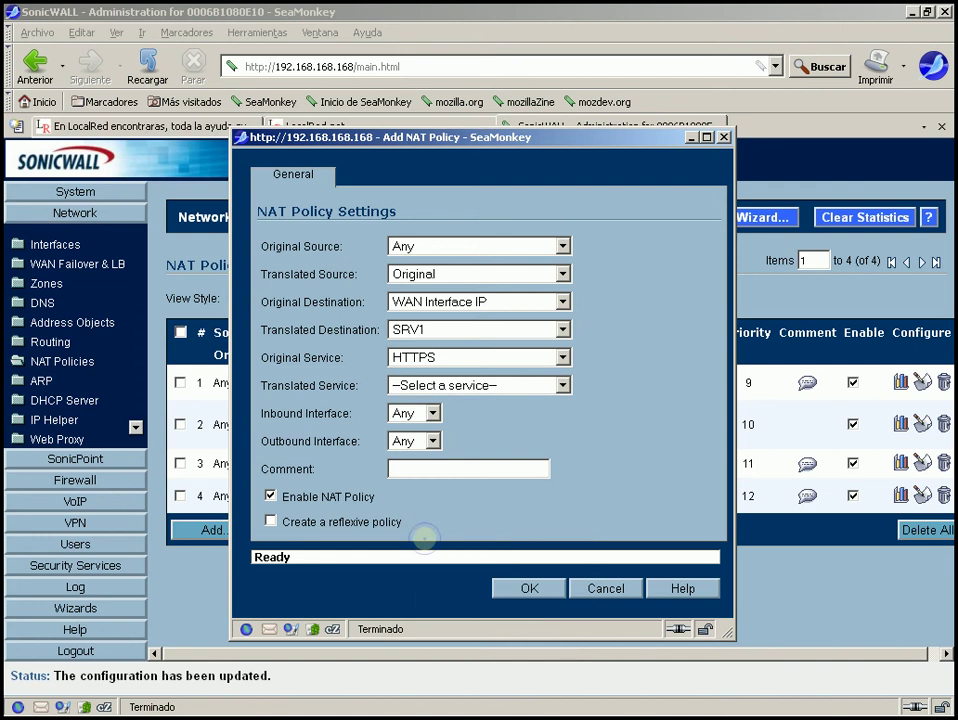
pyautogui.click(494, 385)
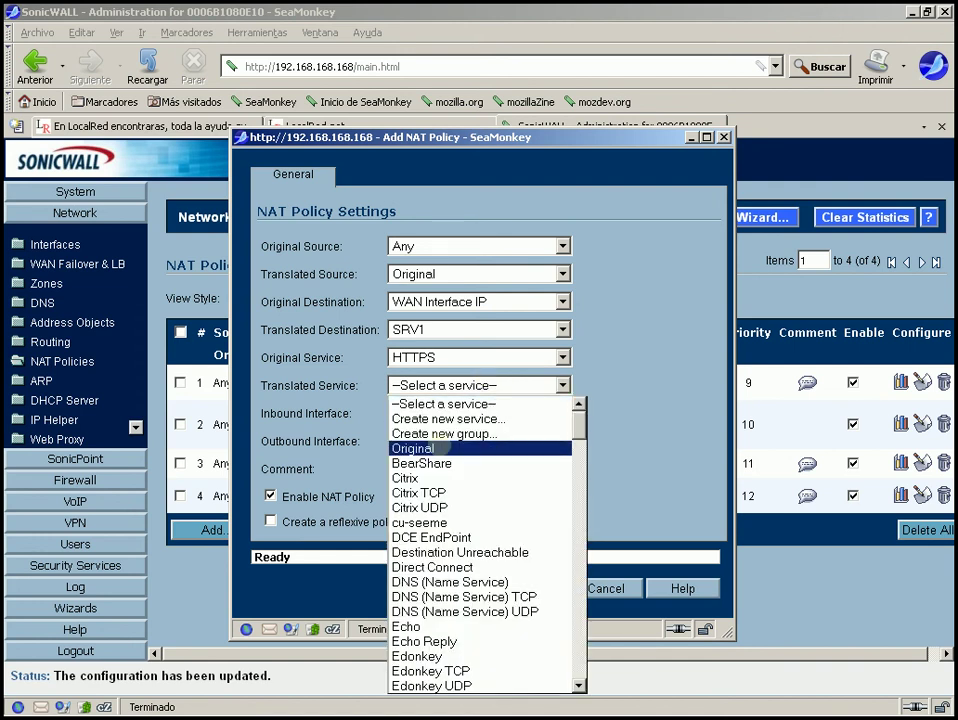
pyautogui.click(425, 448)
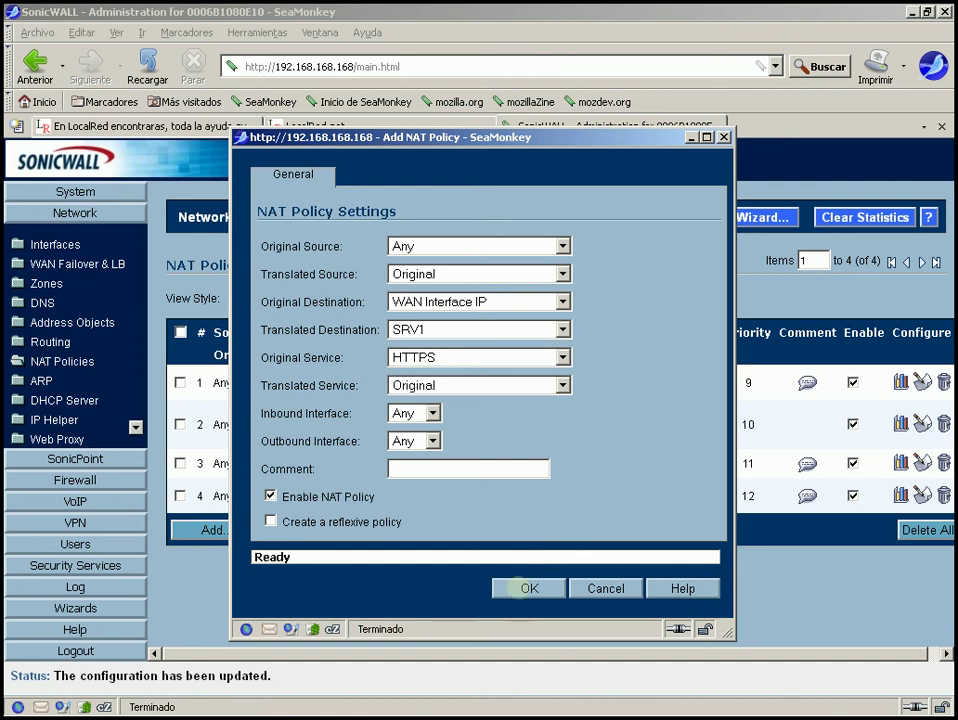
pyautogui.click(527, 588)
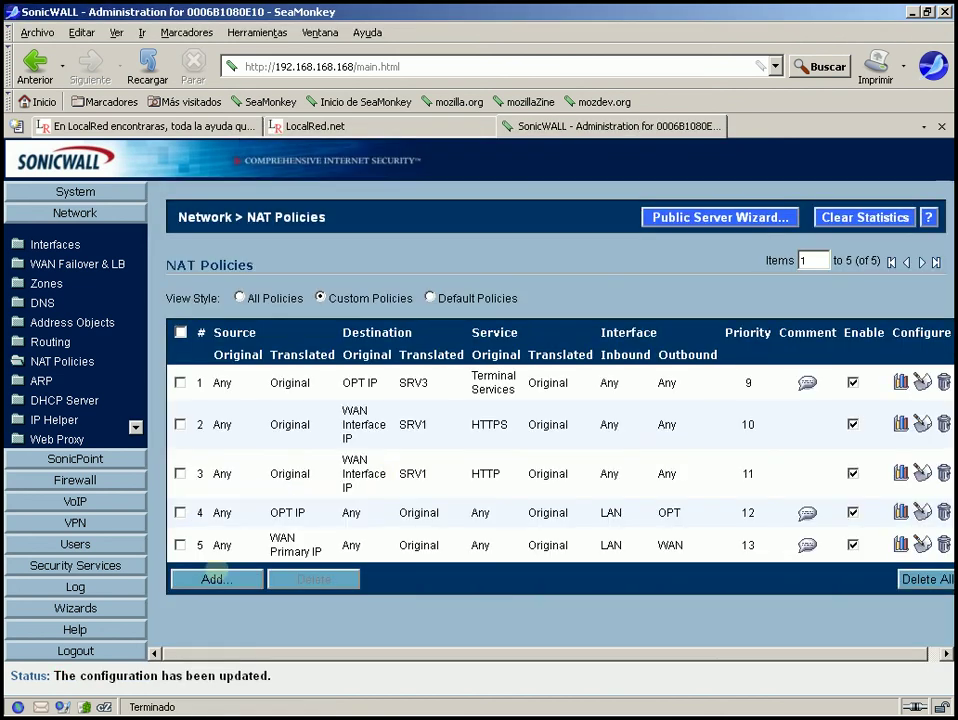
# Start another NAT policy with original source Any and translated source Original.
pyautogui.click(216, 578)
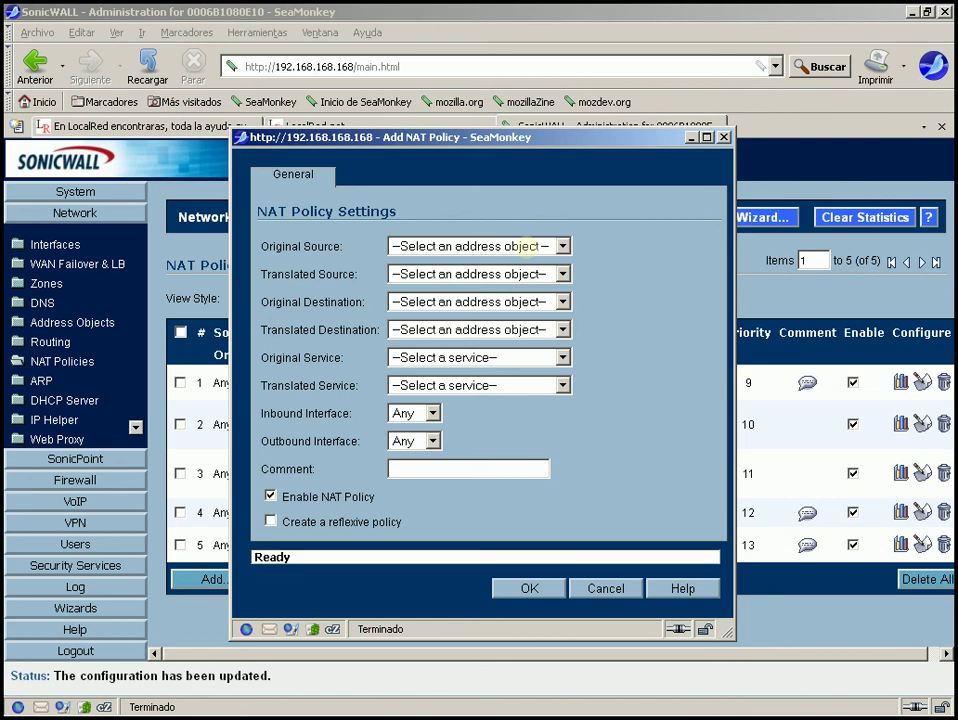
pyautogui.click(527, 245)
pyautogui.click(460, 294)
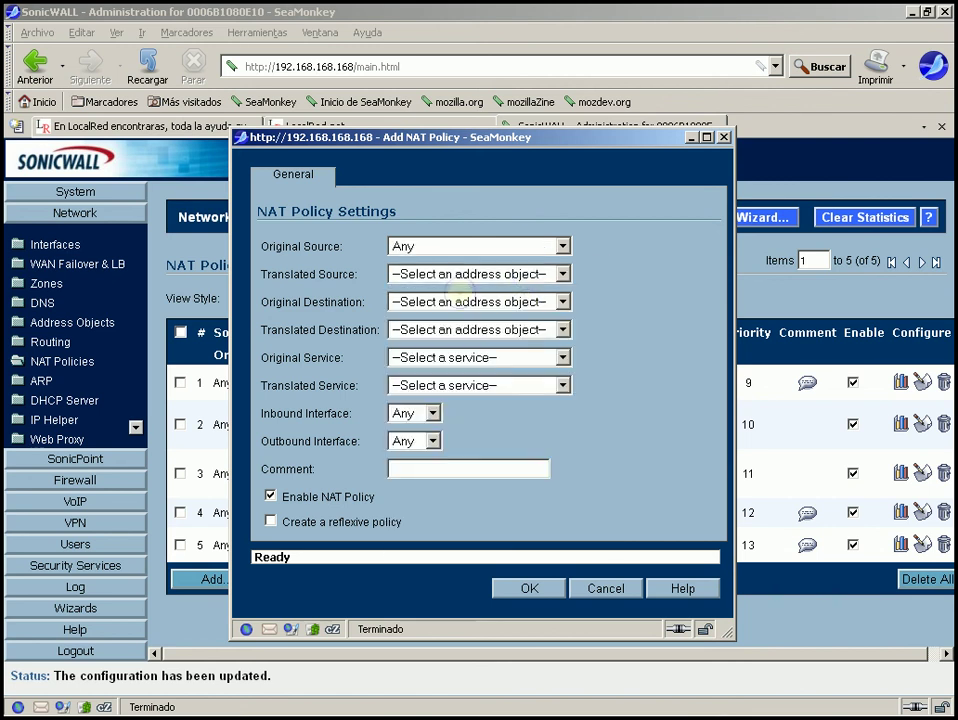
pyautogui.click(481, 273)
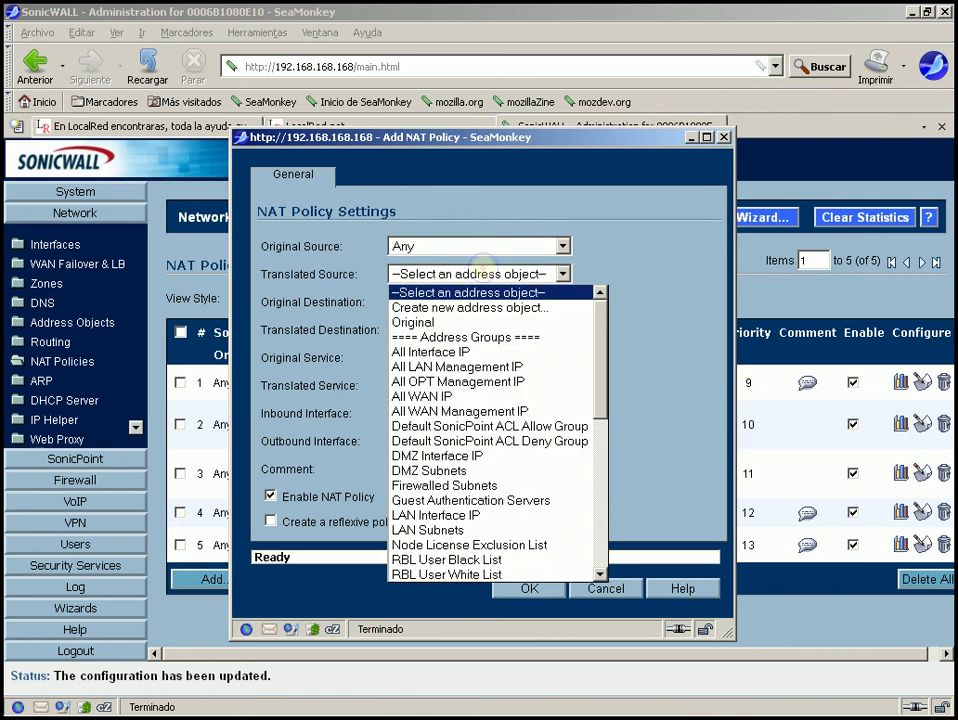
pyautogui.click(447, 321)
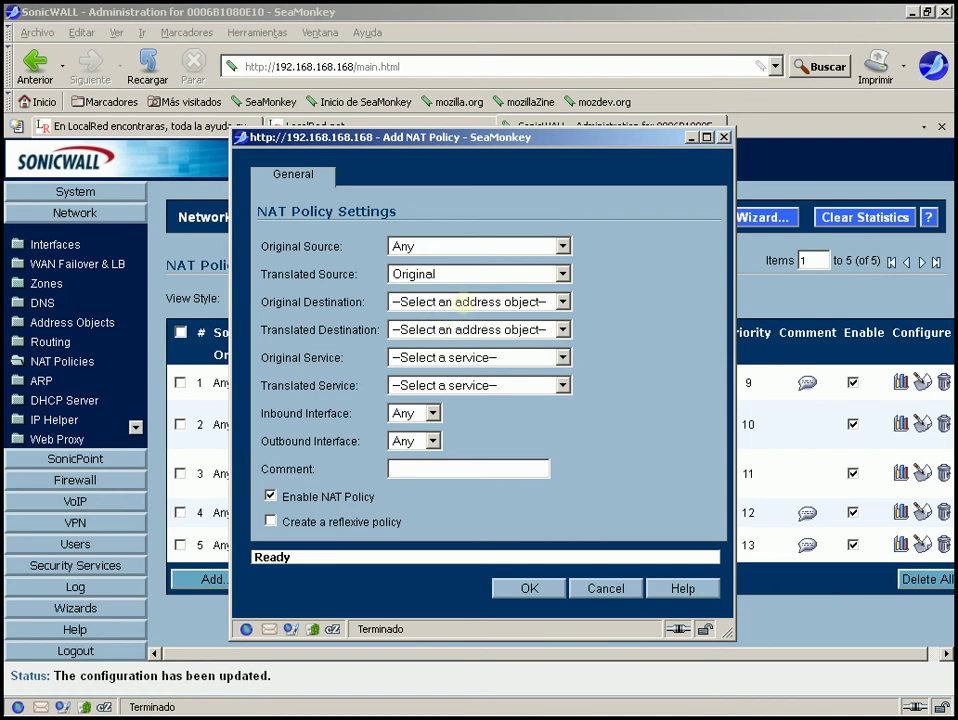
# Set original destination WAN Interface IP and translated destination SRV2.
pyautogui.click(462, 301)
pyautogui.moveTo(603, 354); pyautogui.dragTo(605, 437)
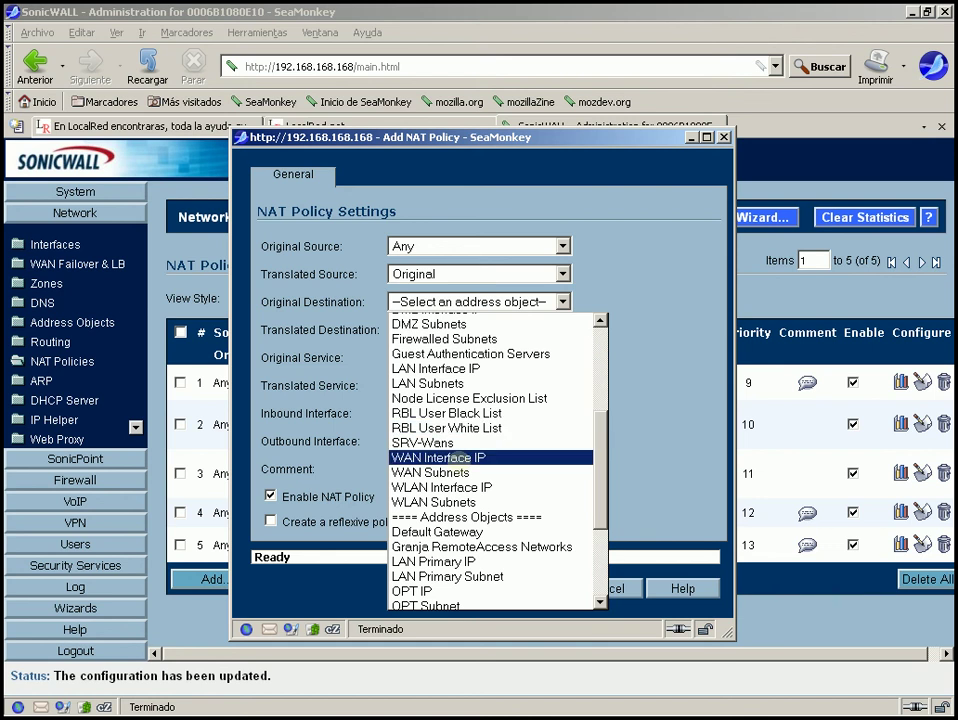
pyautogui.click(452, 471)
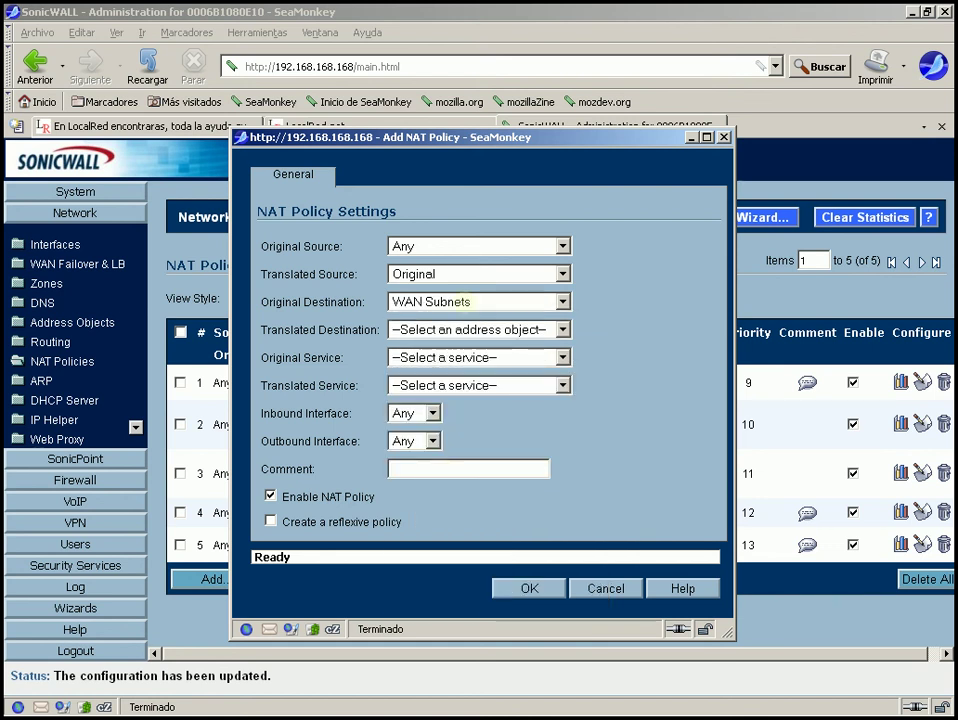
pyautogui.click(466, 301)
pyautogui.click(466, 457)
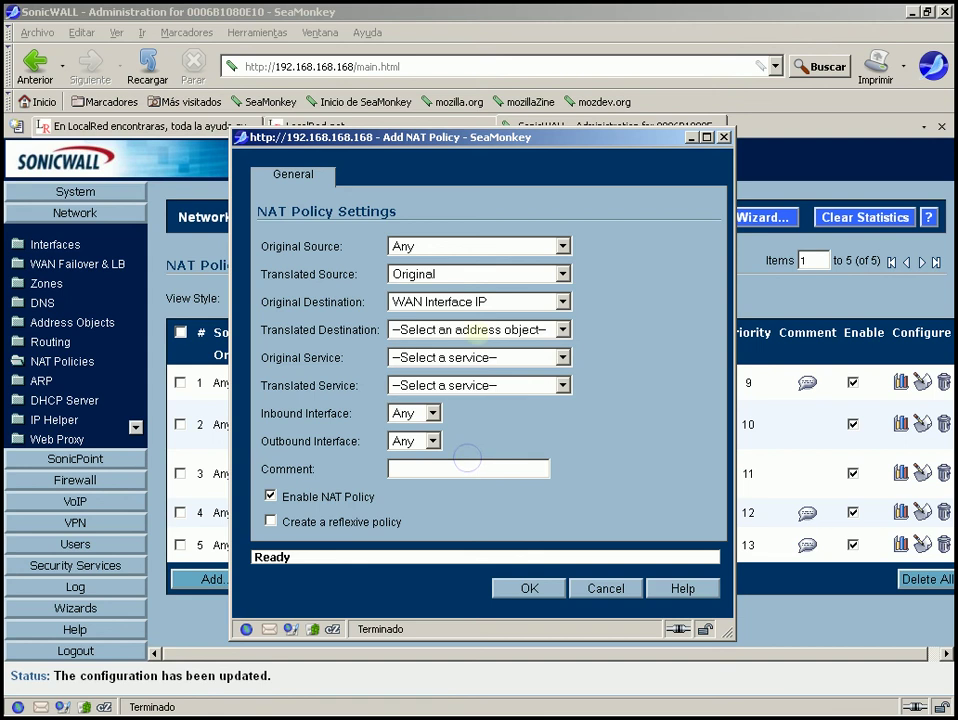
pyautogui.click(465, 329)
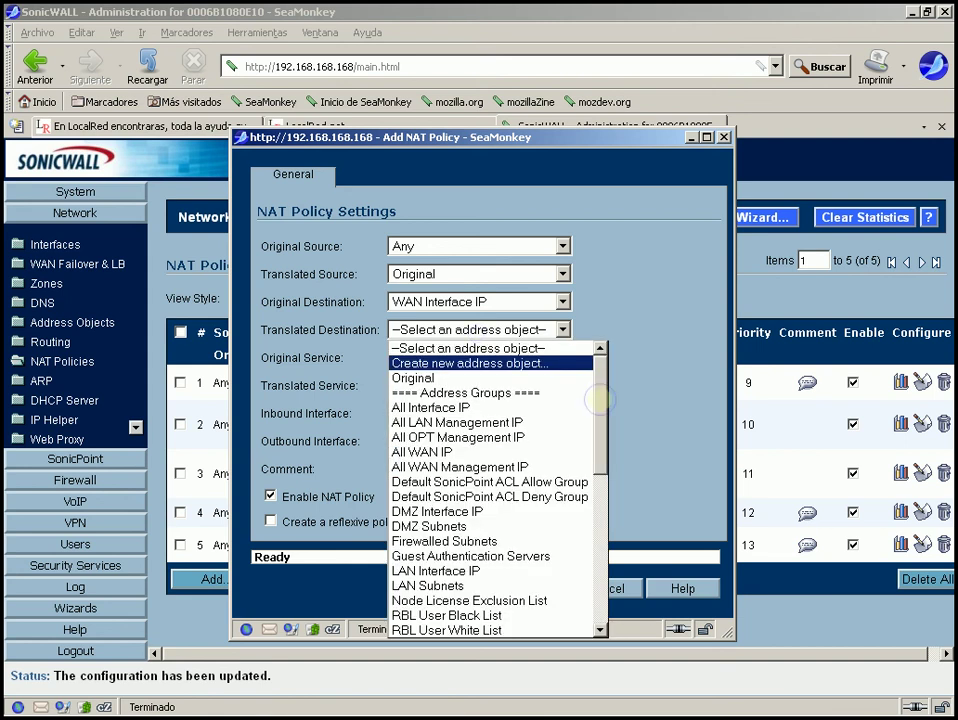
pyautogui.moveTo(597, 399); pyautogui.dragTo(598, 548)
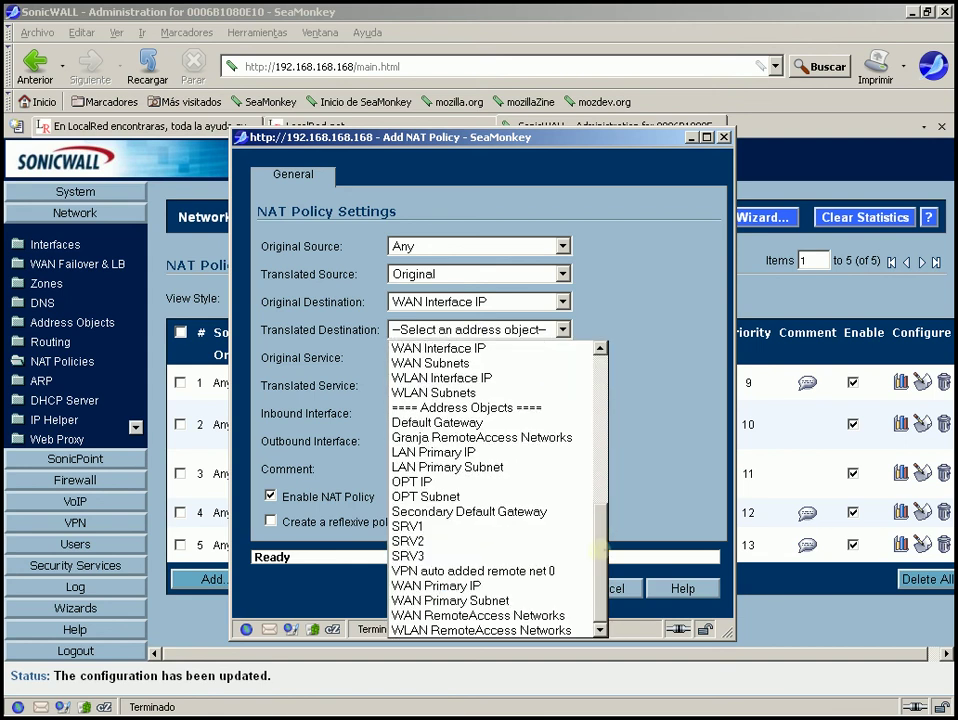
pyautogui.click(443, 541)
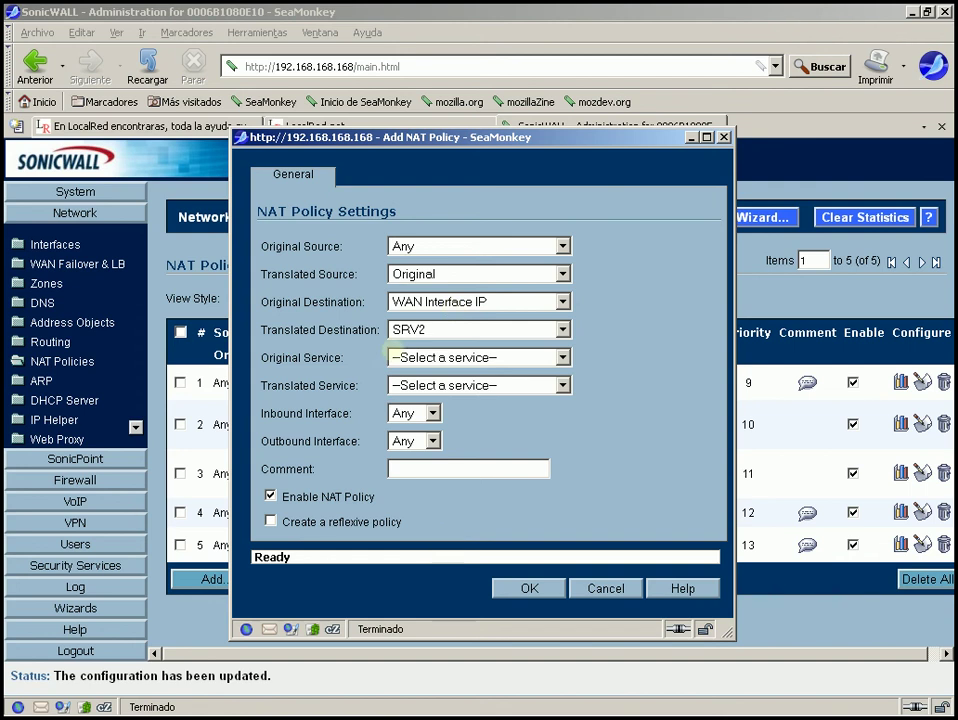
# Match mail as original service, keep translated service Original, and save.
pyautogui.click(420, 357)
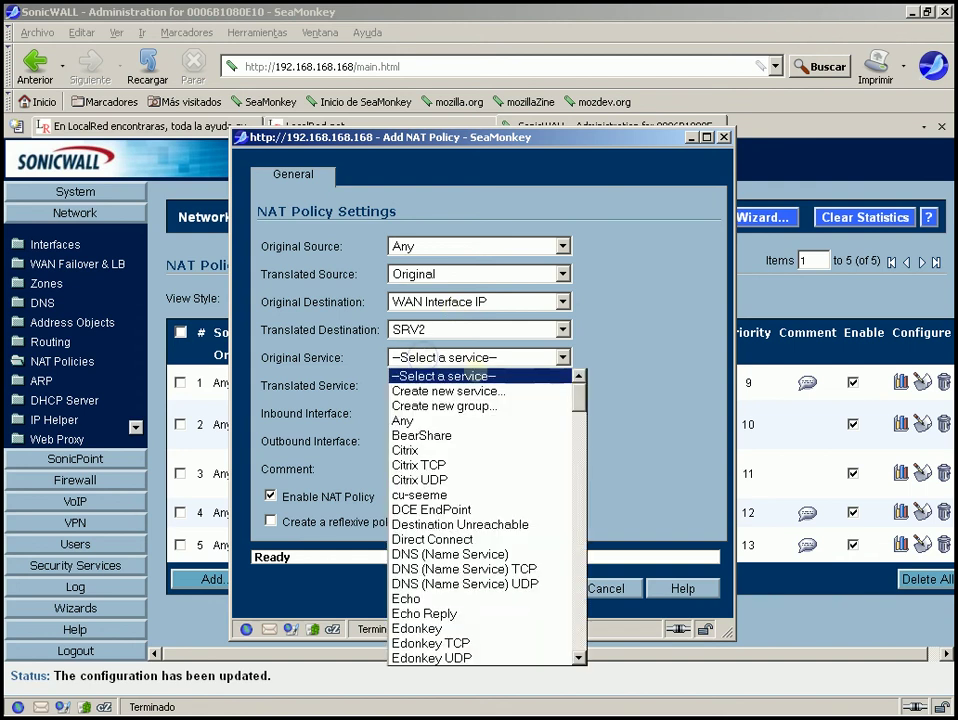
pyautogui.scroll(-7, 578, 428)
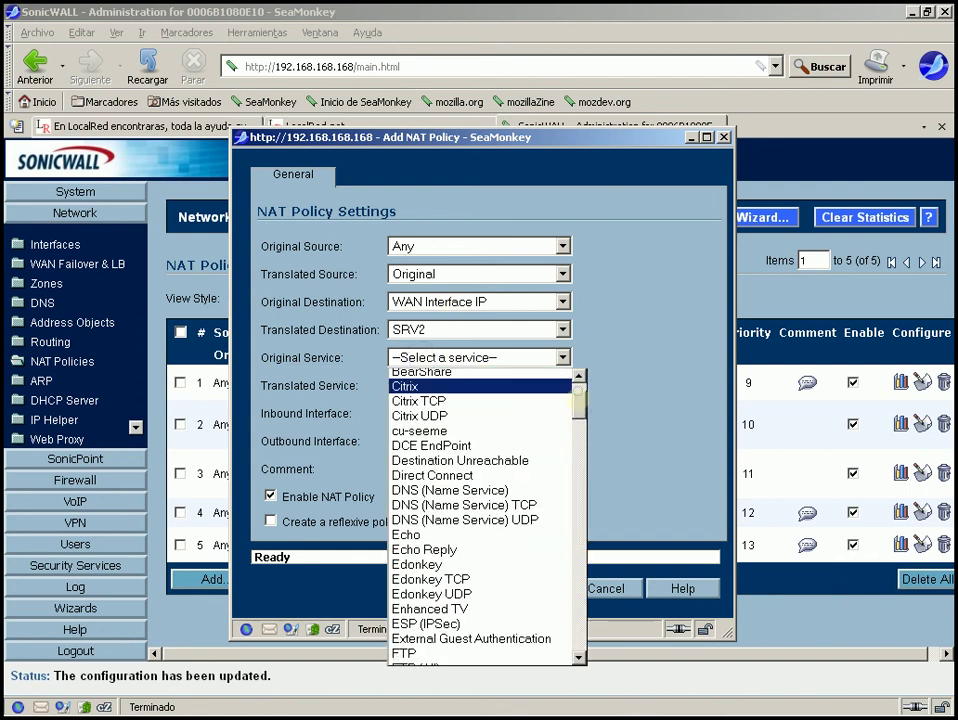
pyautogui.scroll(-1, 579, 430)
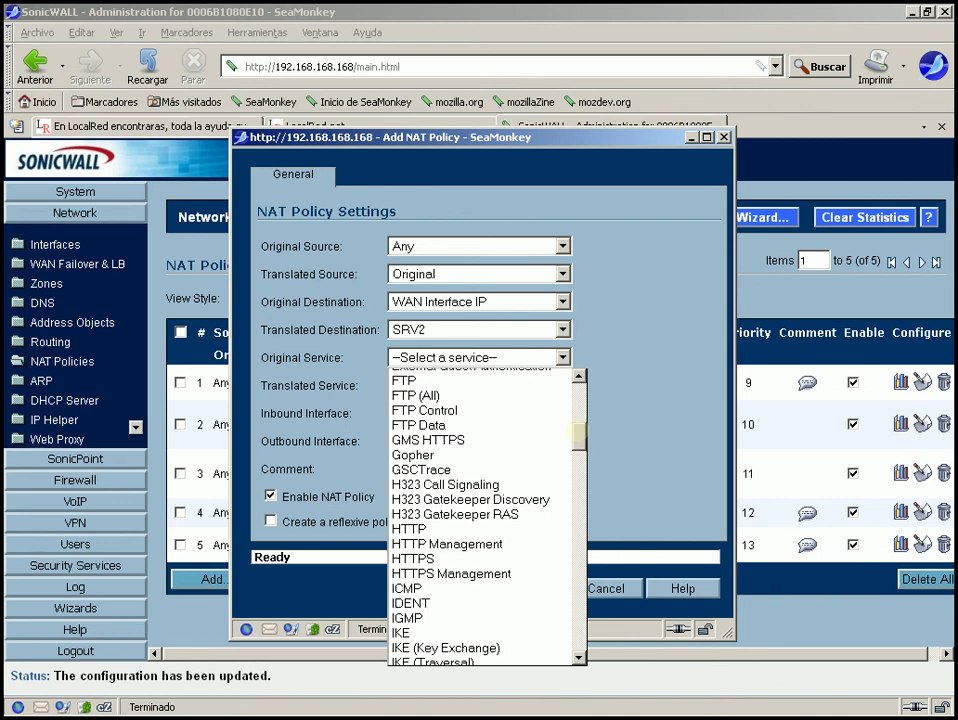
pyautogui.moveTo(579, 430); pyautogui.dragTo(578, 488)
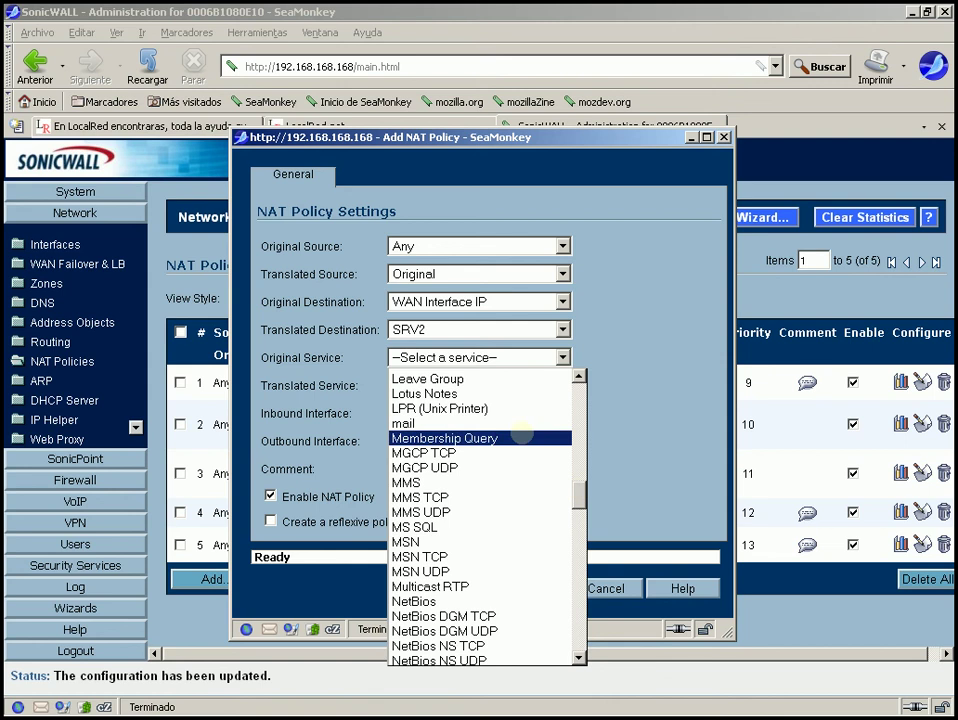
pyautogui.click(521, 423)
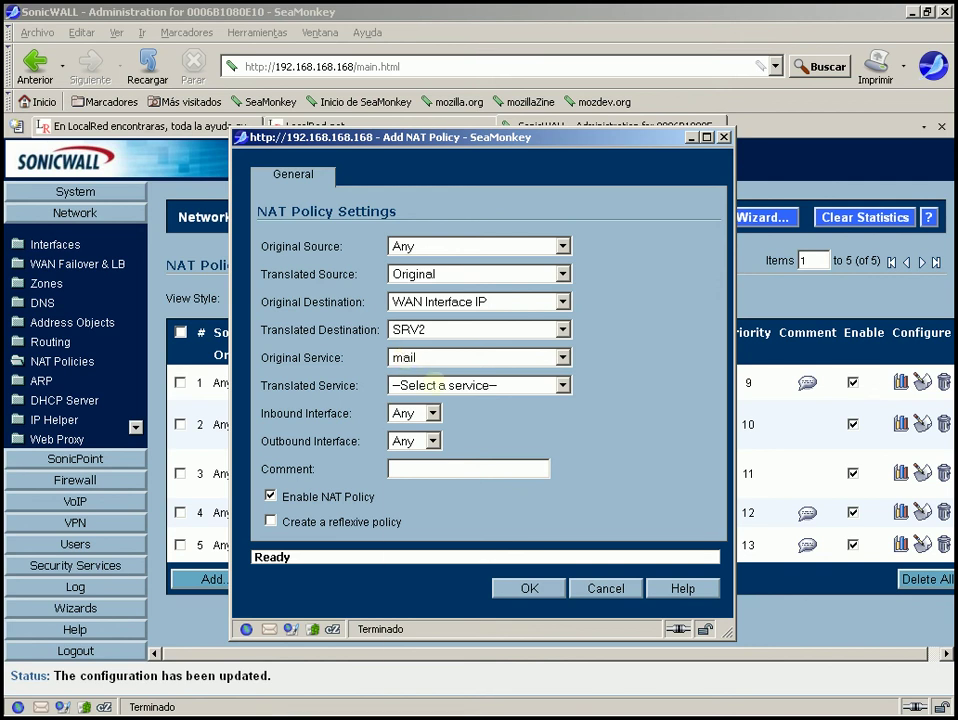
pyautogui.click(410, 385)
pyautogui.click(418, 449)
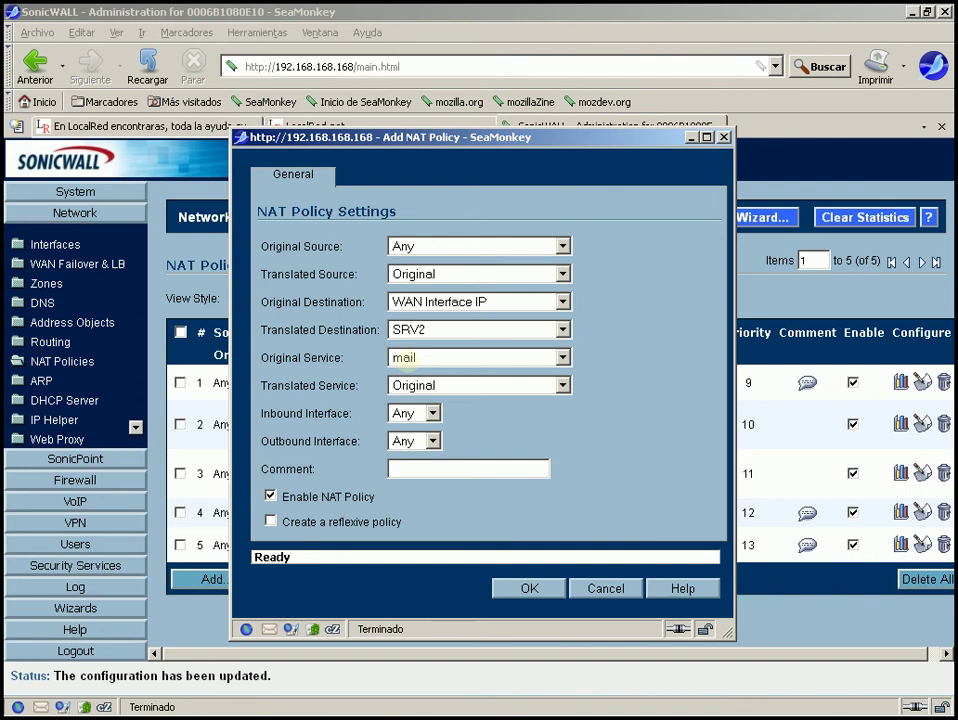
pyautogui.click(529, 588)
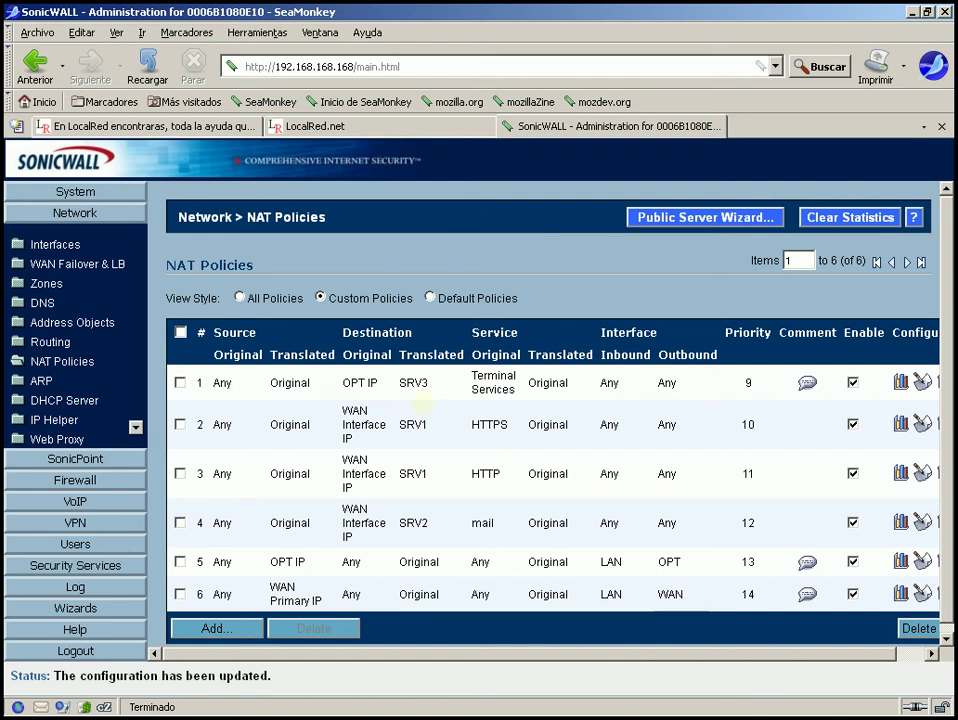
# Check the new mail-to-SRV2 row, then switch to the Practico.odp network diagram.
pyautogui.moveTo(416, 424)
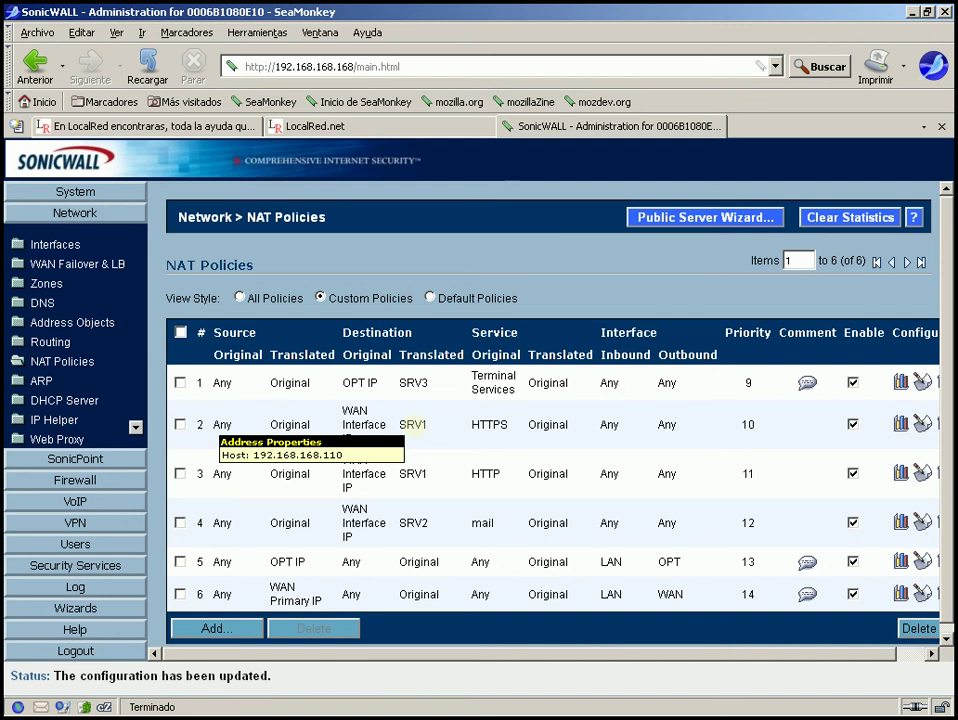
pyautogui.moveTo(407, 472)
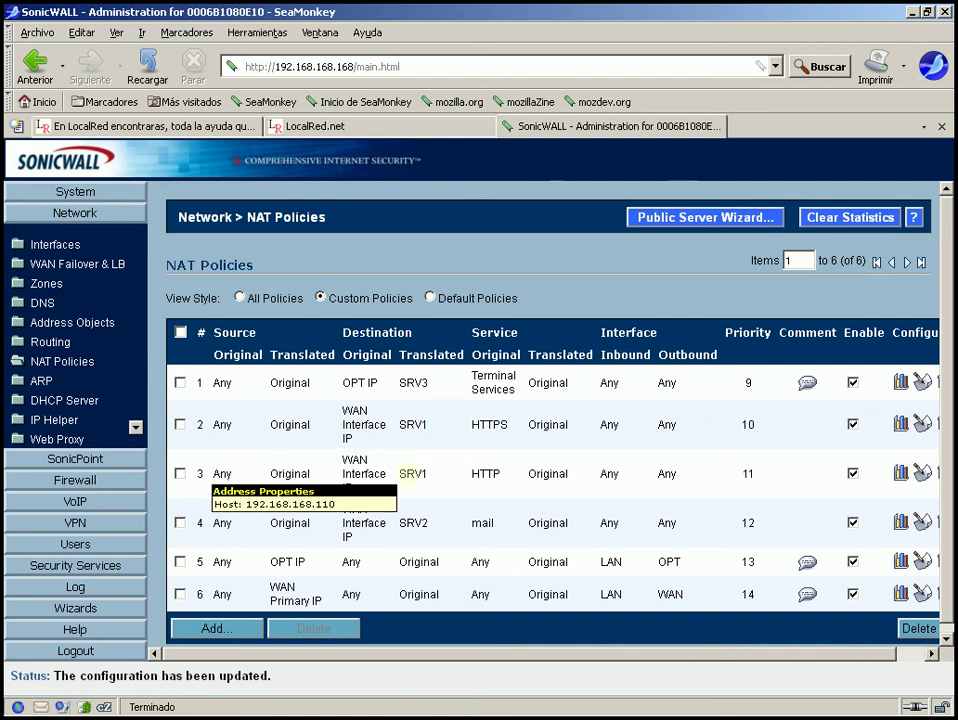
pyautogui.click(288, 702)
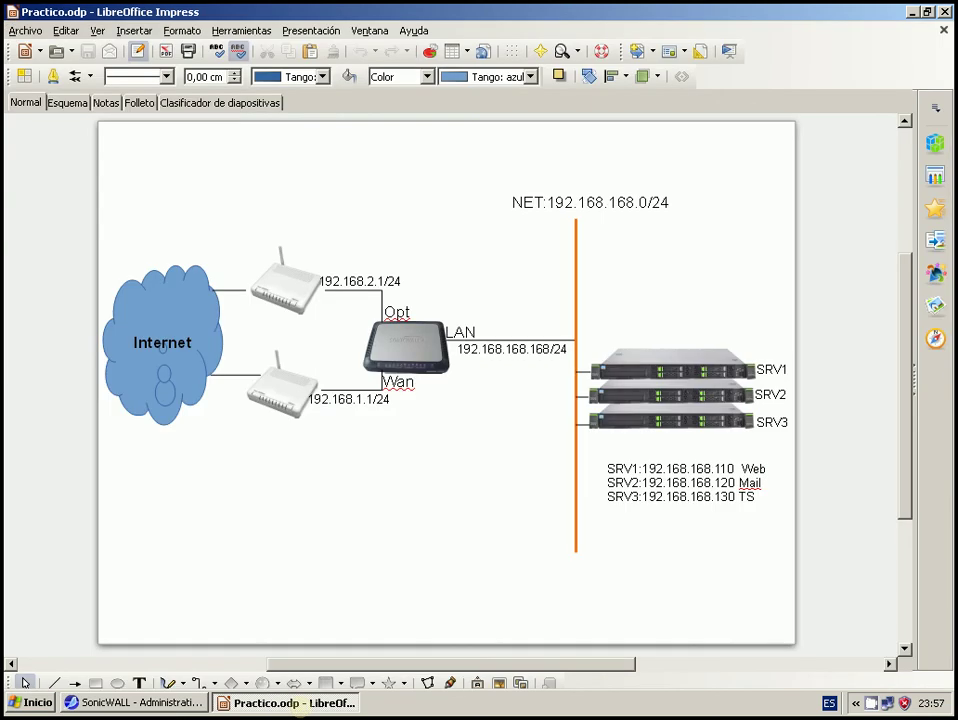
pyautogui.hotkey('alt', 'Tab')
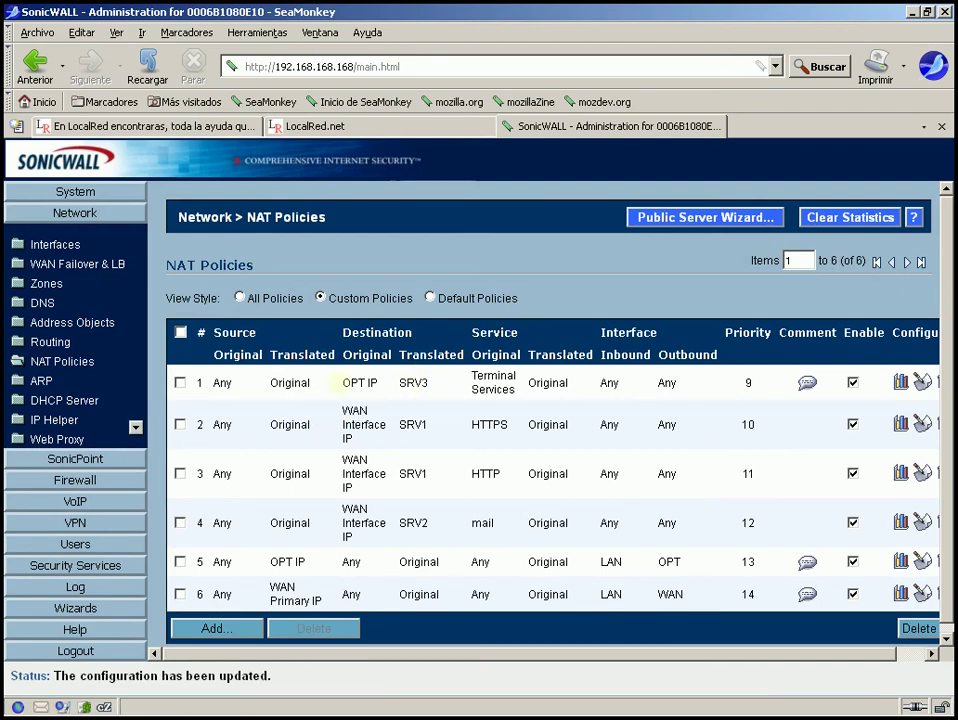
pyautogui.moveTo(515, 391)
pyautogui.moveTo(364, 425)
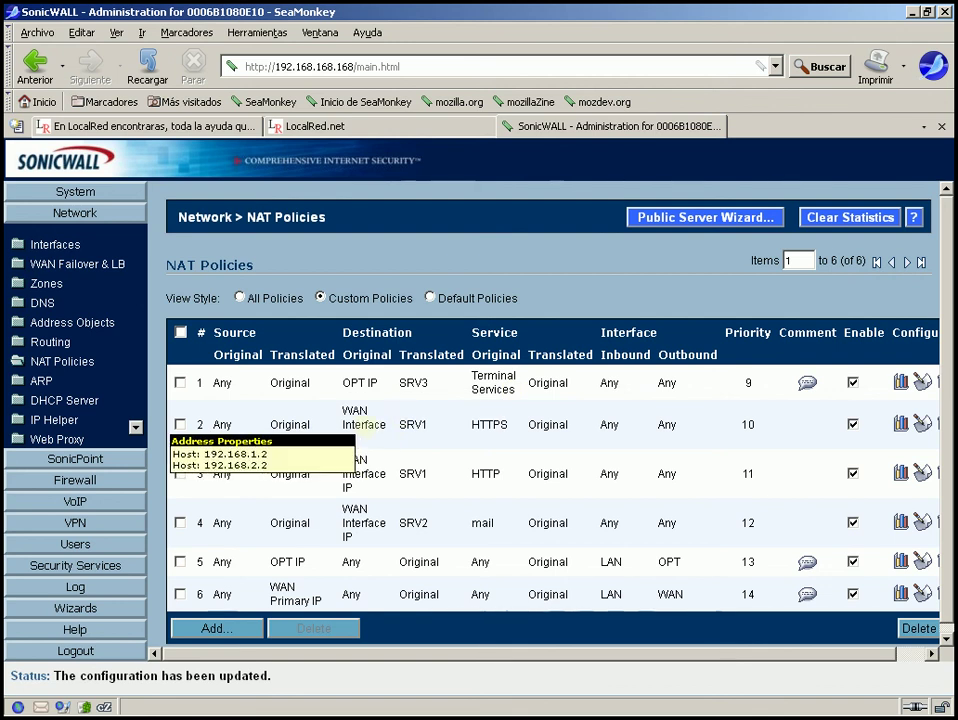
pyautogui.moveTo(357, 471)
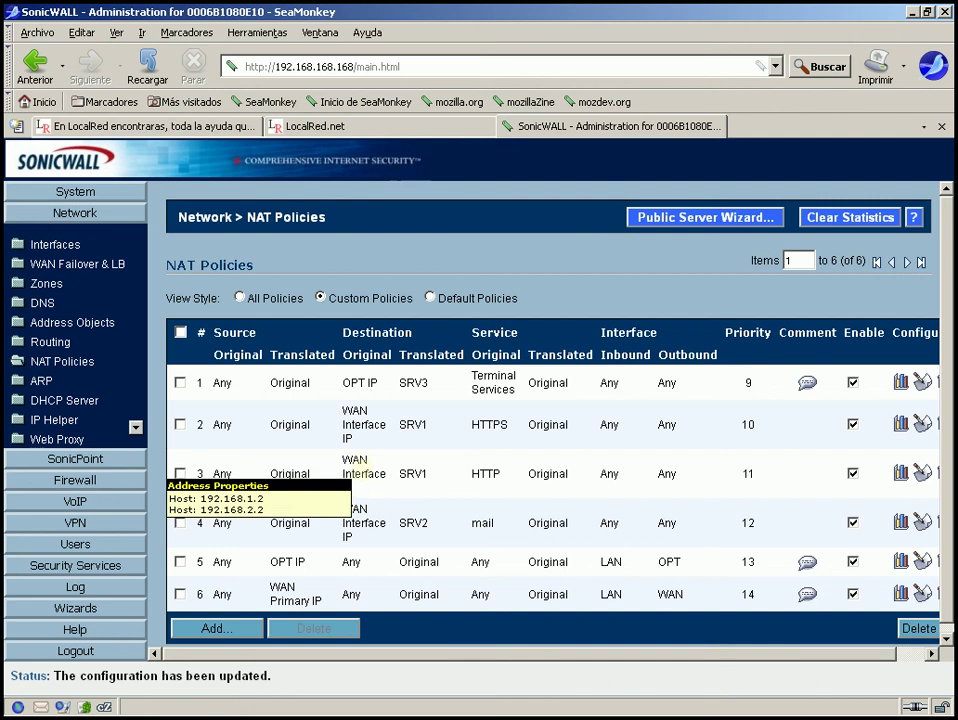
pyautogui.moveTo(408, 473)
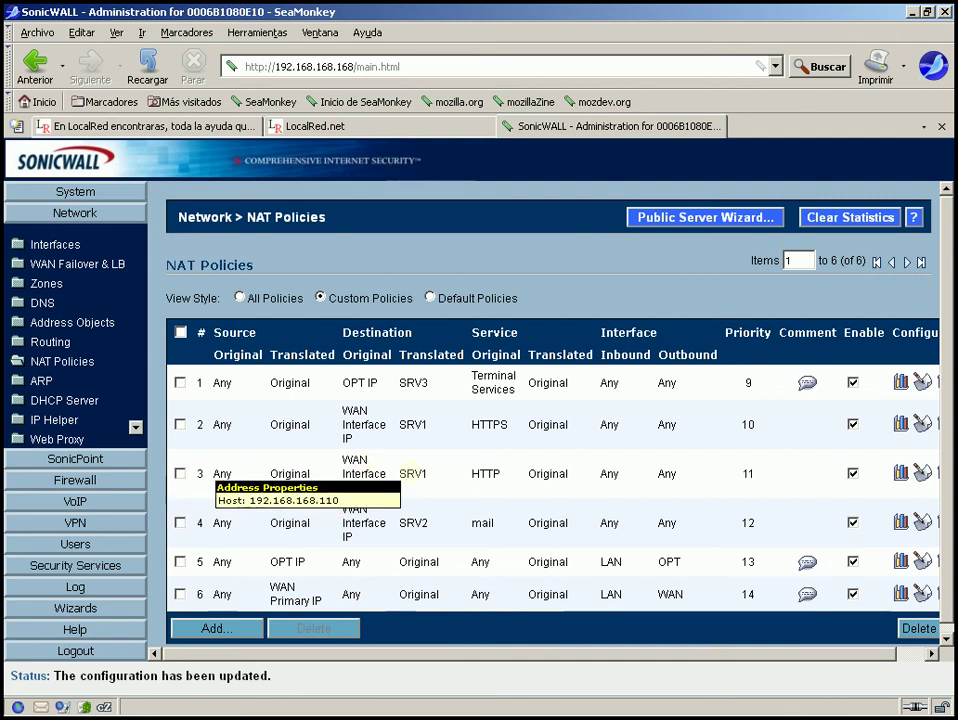
pyautogui.moveTo(350, 512)
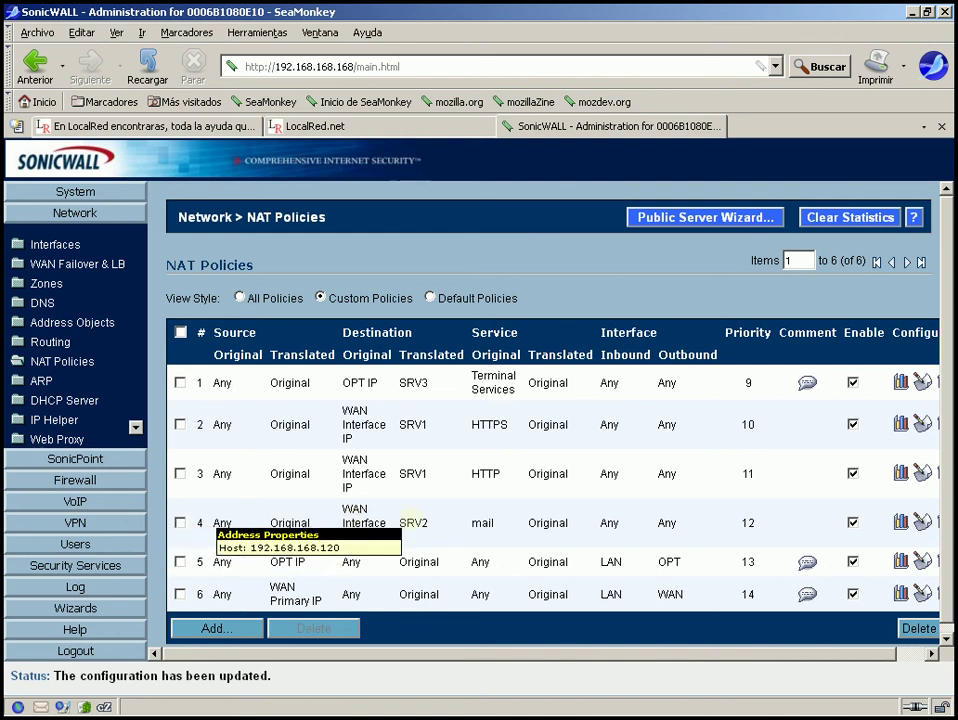
pyautogui.moveTo(481, 512)
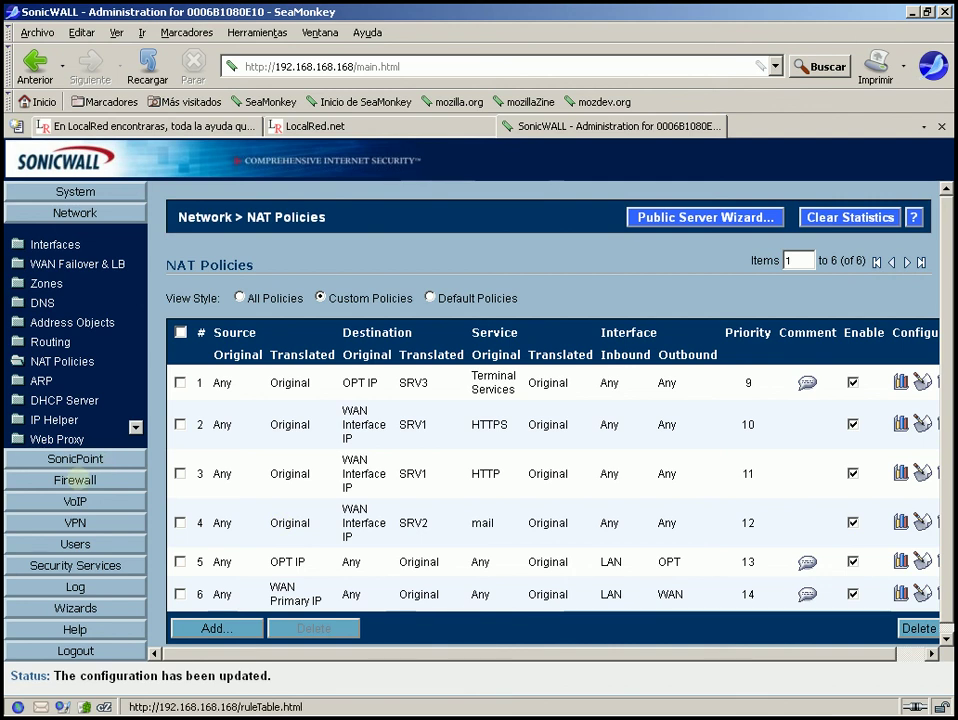
# Review the five WAN > LAN access rules, then return to the access rules matrix view.
pyautogui.click(76, 480)
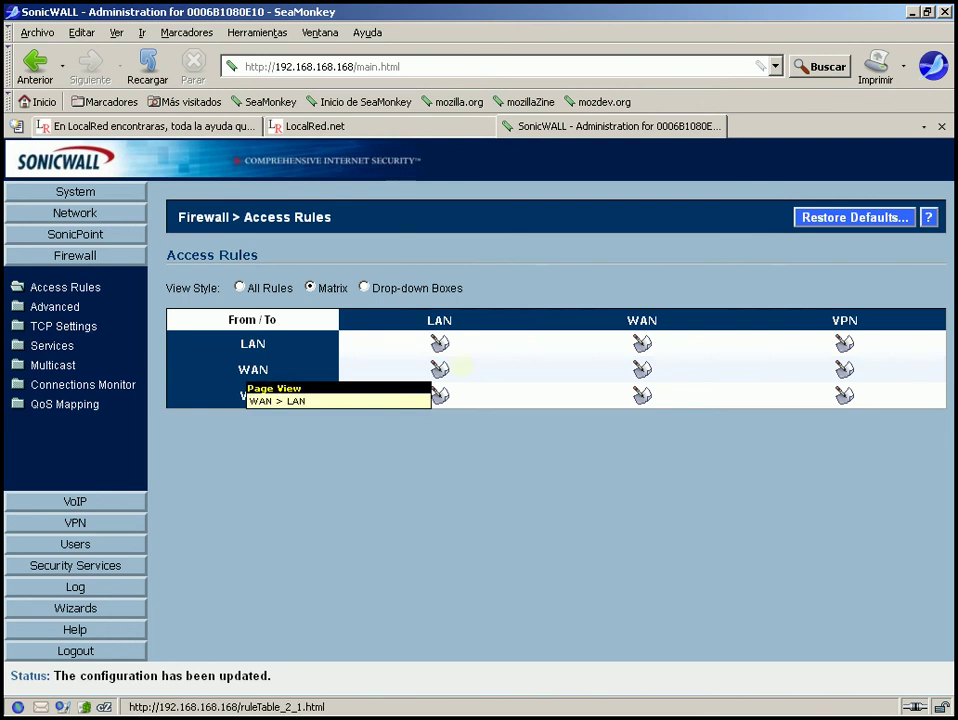
pyautogui.click(441, 368)
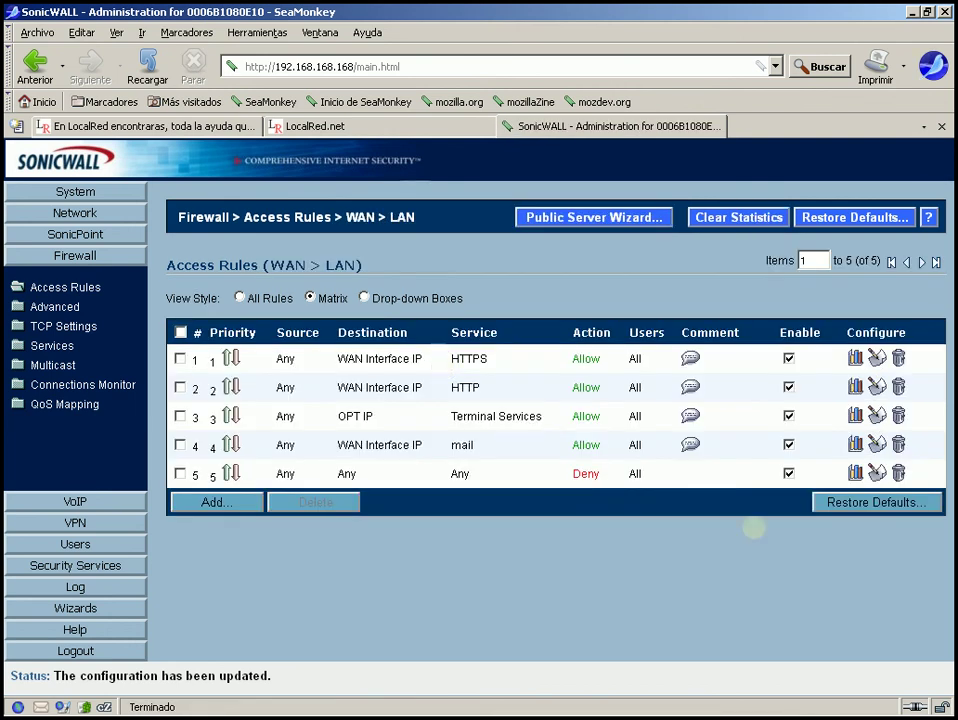
pyautogui.moveTo(470, 359)
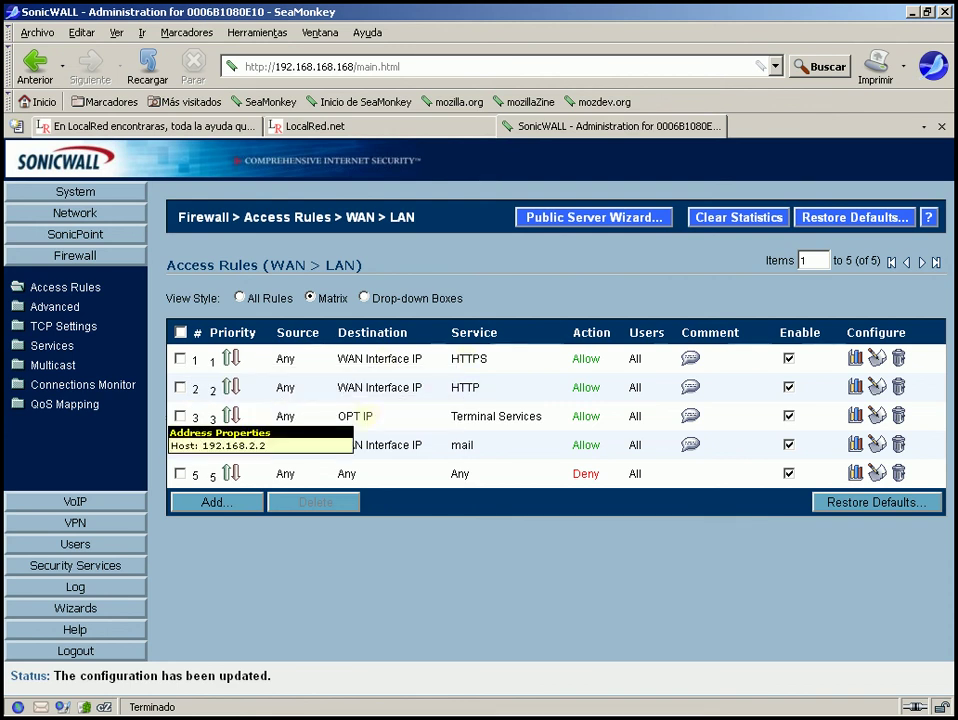
pyautogui.moveTo(462, 412)
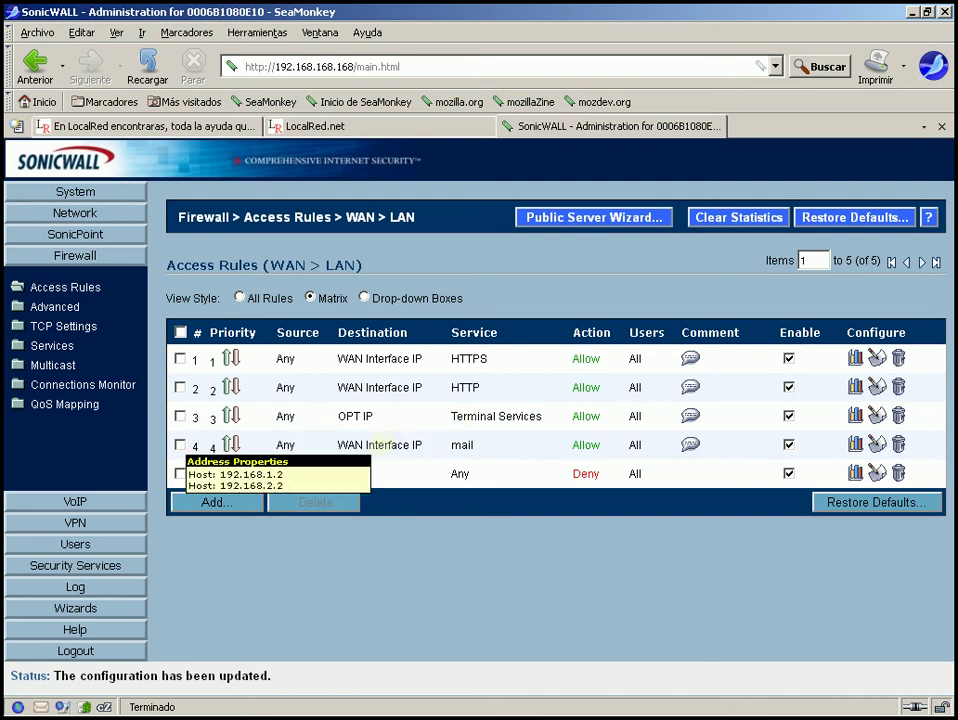
pyautogui.moveTo(466, 446)
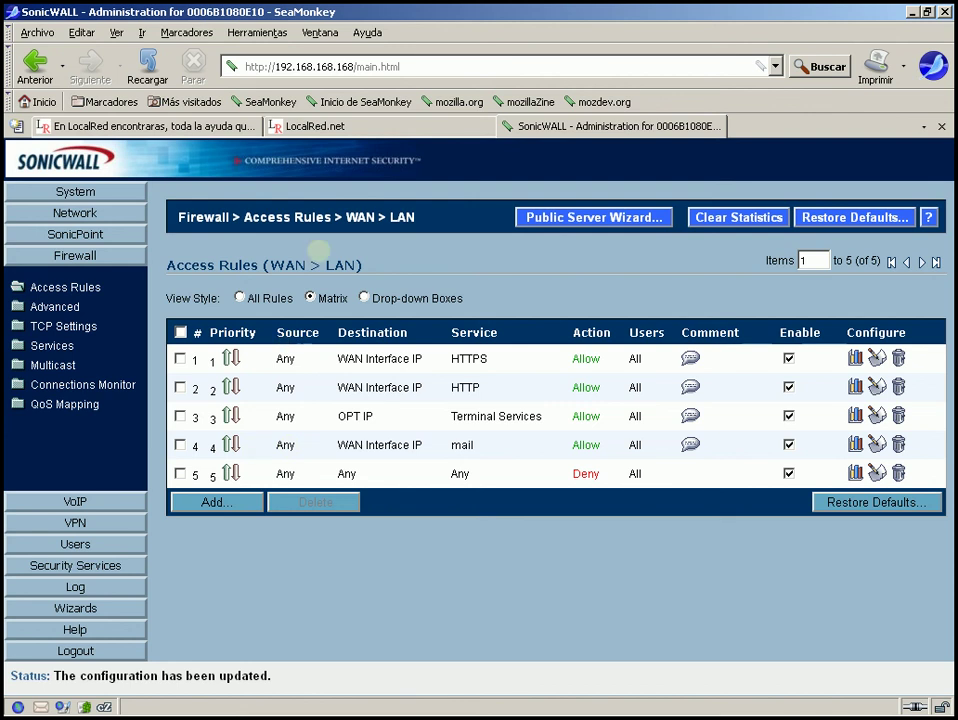
pyautogui.click(309, 297)
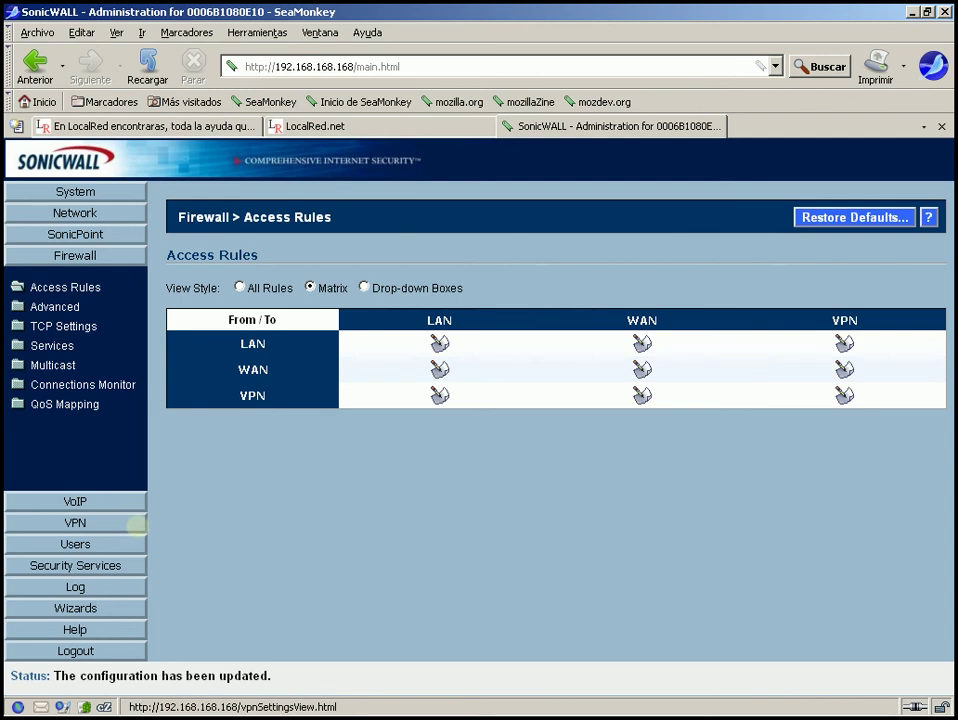
pyautogui.click(104, 523)
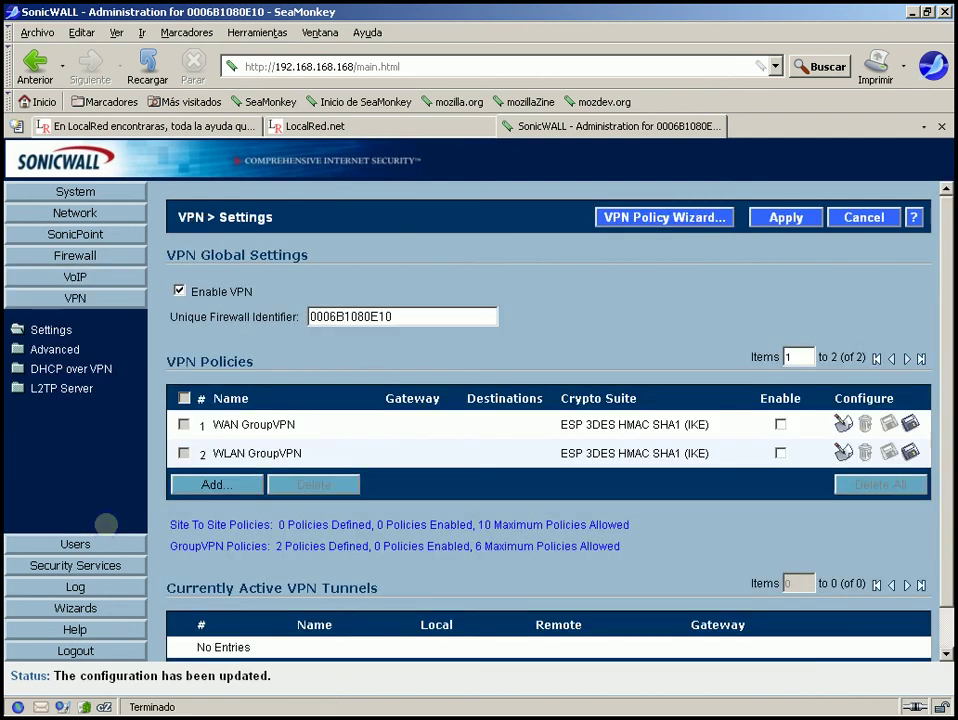
pyautogui.click(77, 254)
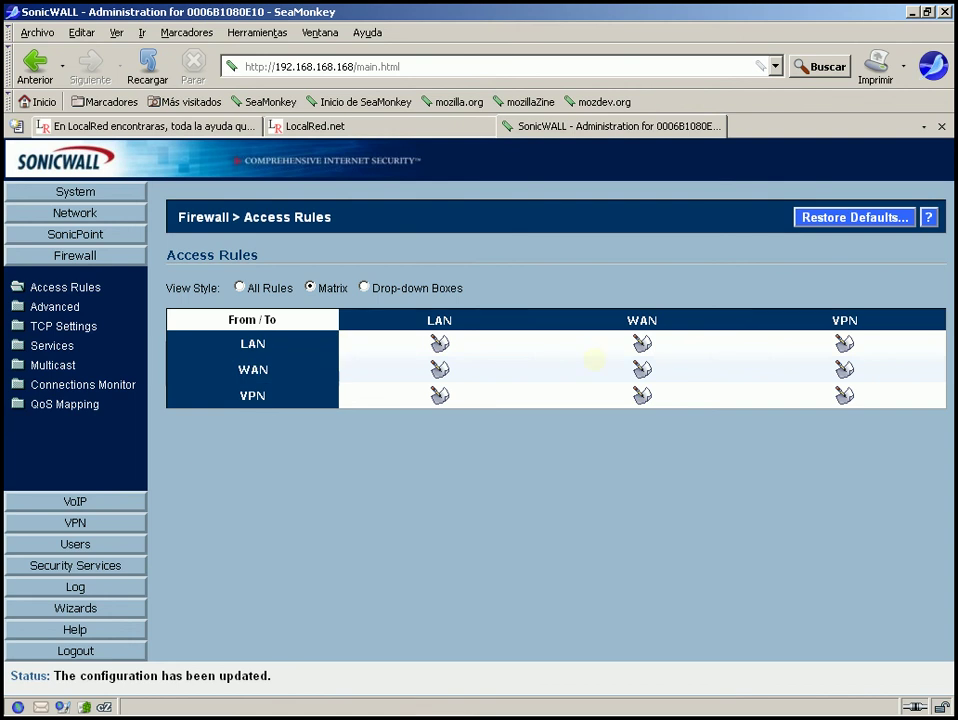
# Show the LAN > WAN access rules and edit the single Any-to-Any Allow rule.
pyautogui.click(642, 343)
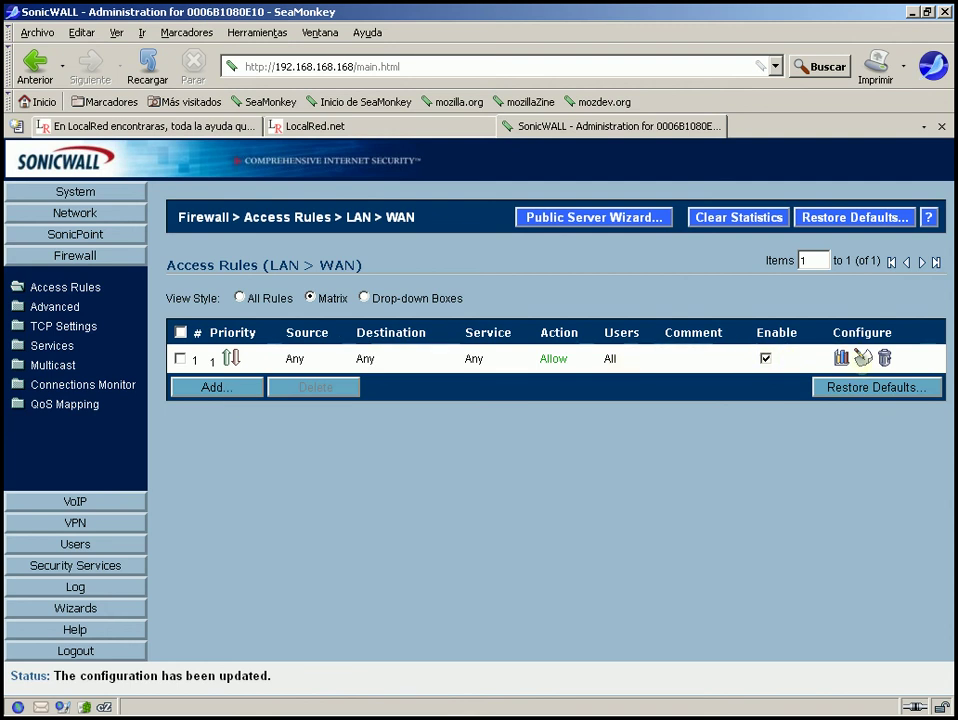
pyautogui.click(862, 357)
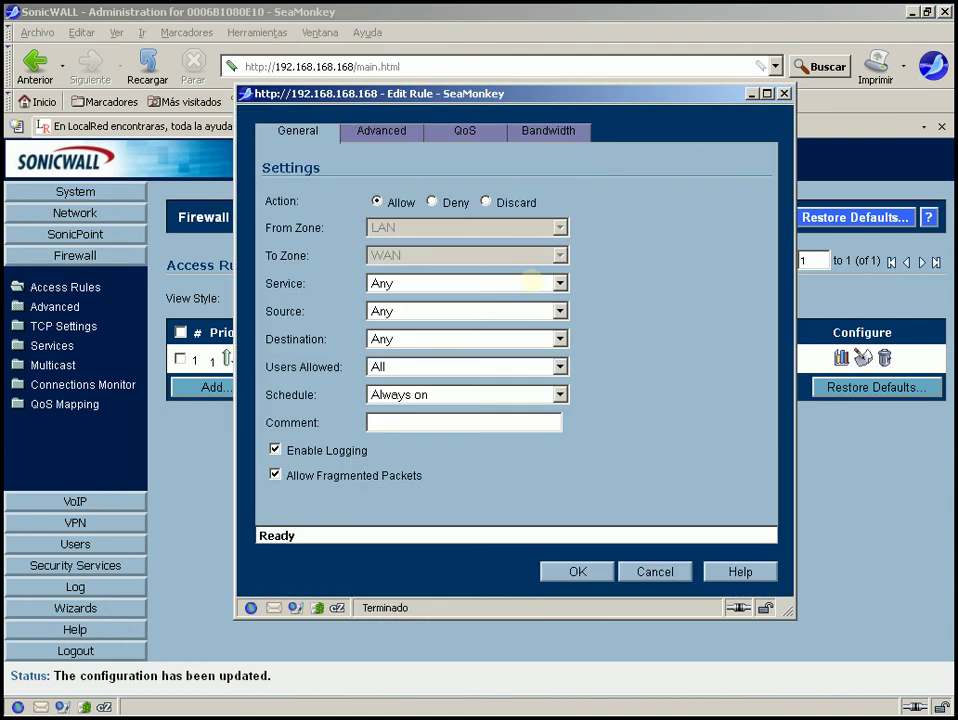
# Switch the Any-to-Any LAN > WAN rule's action to Deny, save it, and point out the LAN zone heading.
pyautogui.click(431, 201)
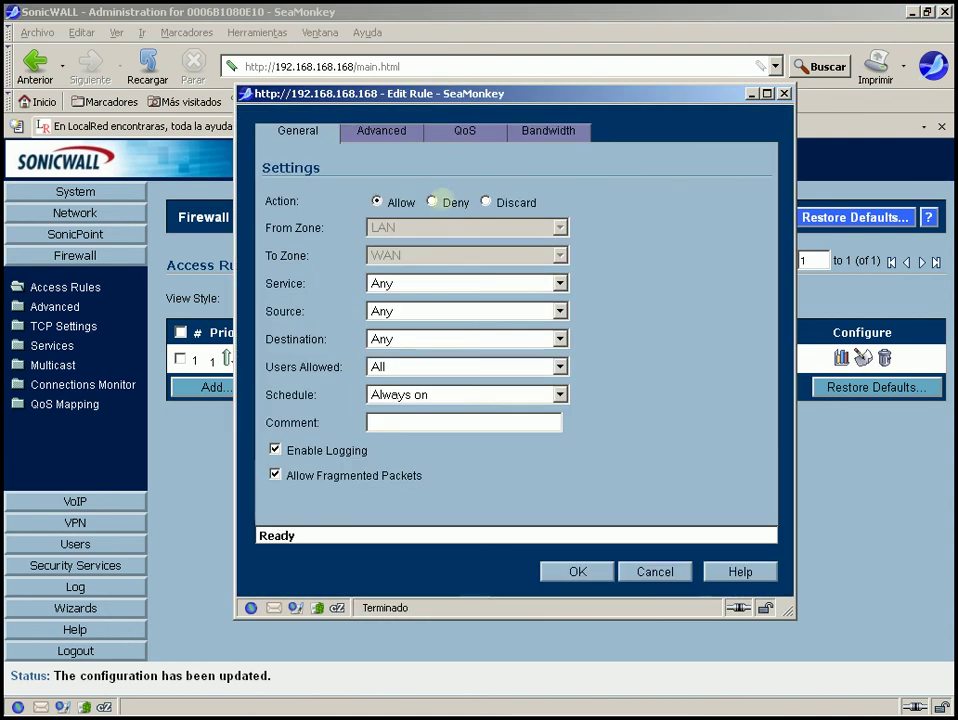
pyautogui.click(580, 570)
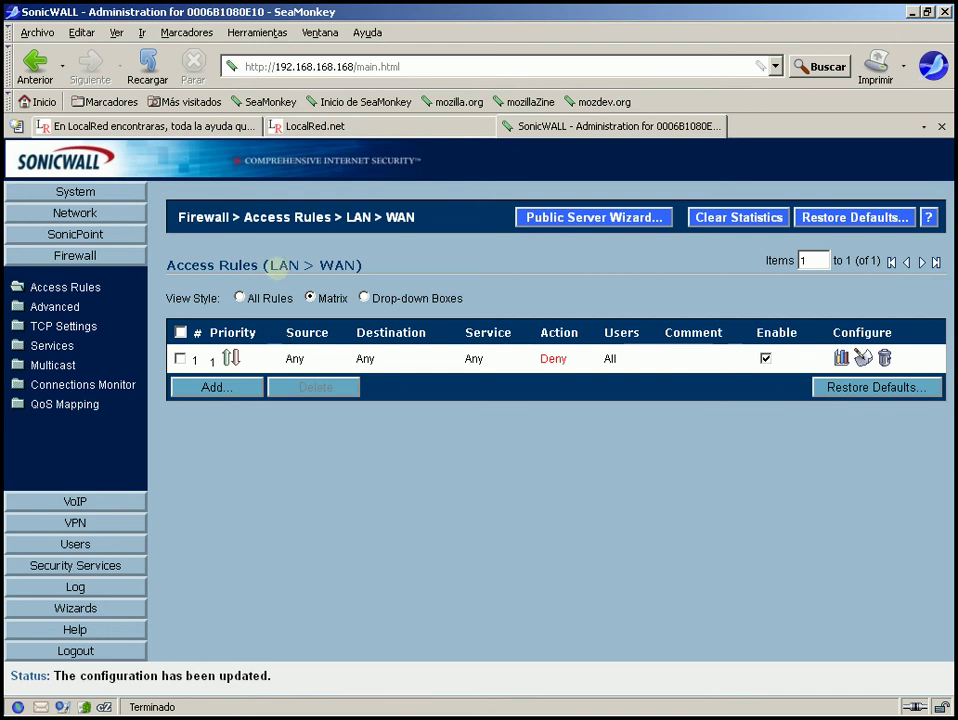
pyautogui.moveTo(268, 265); pyautogui.dragTo(299, 265)
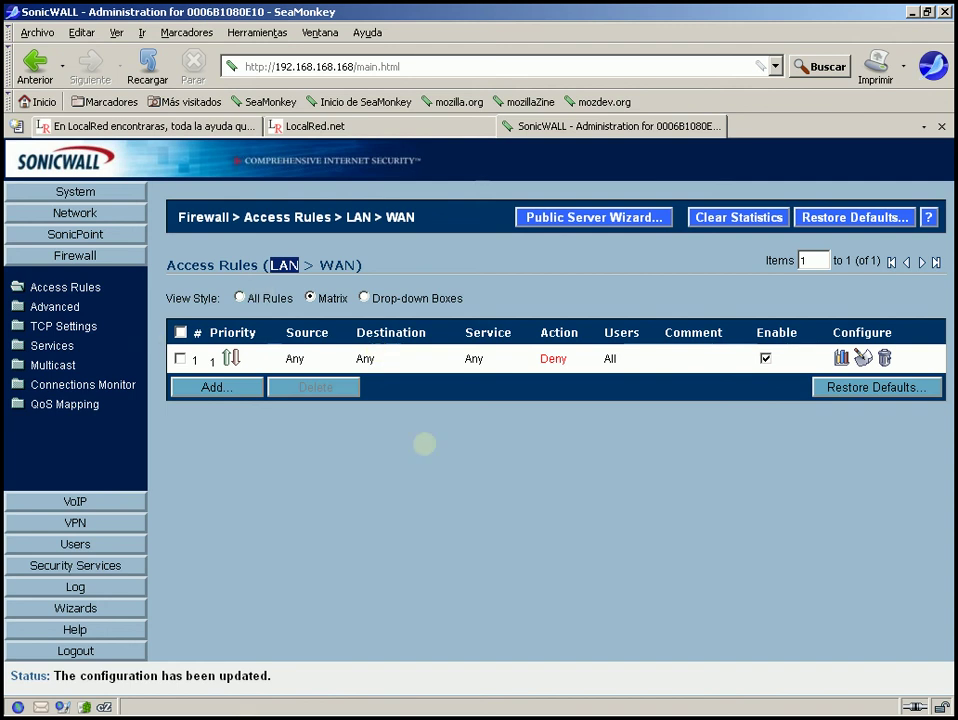
pyautogui.click(424, 443)
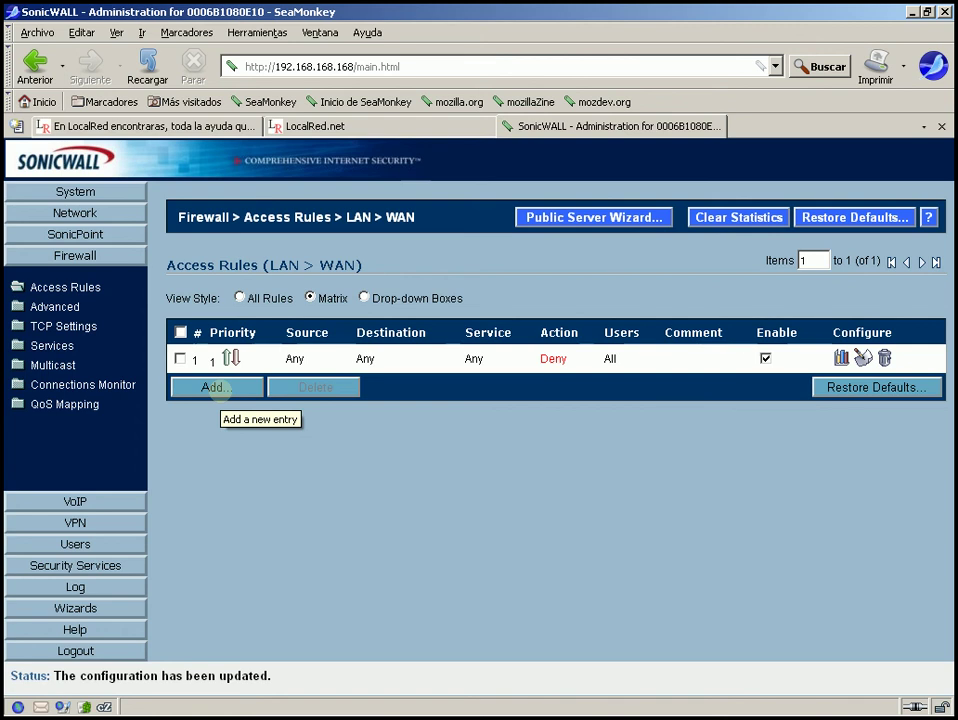
# Start a new LAN > WAN rule with mail as its service.
pyautogui.click(214, 387)
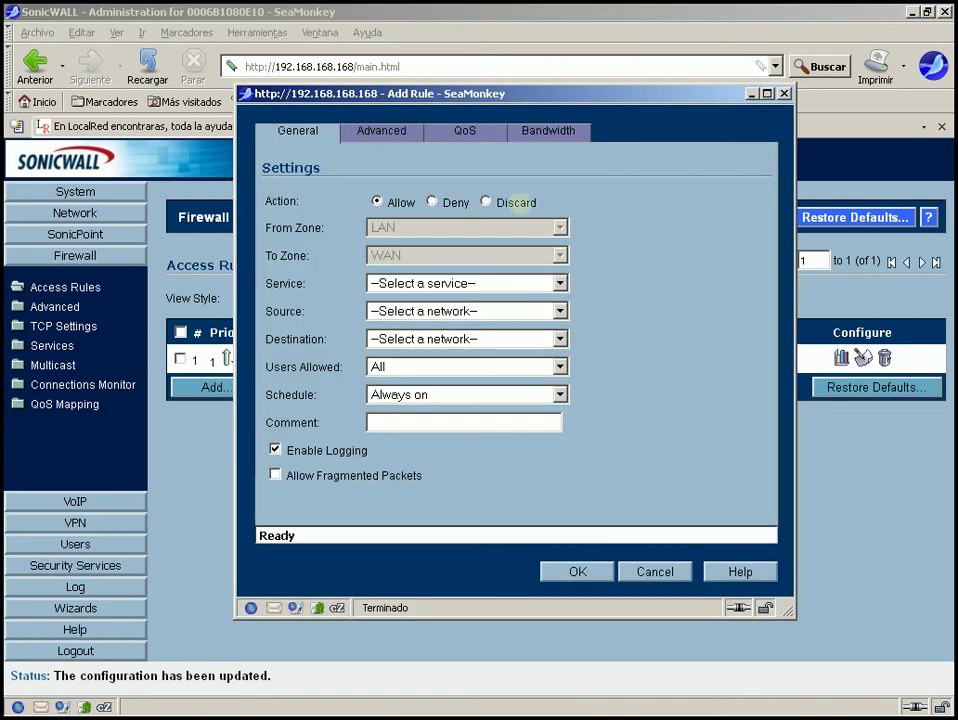
pyautogui.click(412, 284)
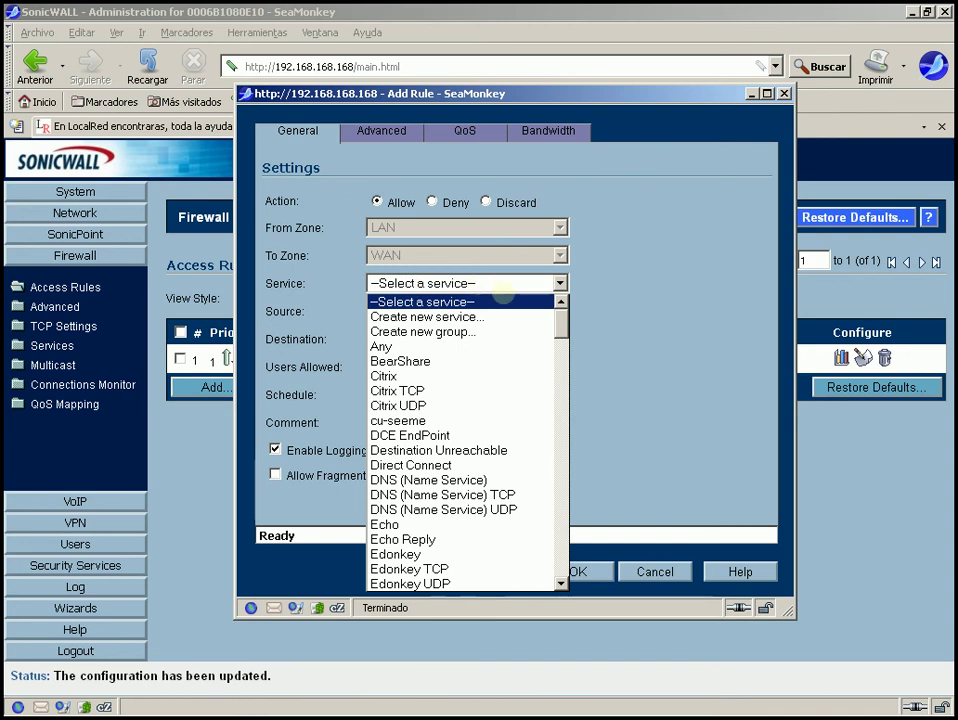
pyautogui.scroll(-1, 440, 316)
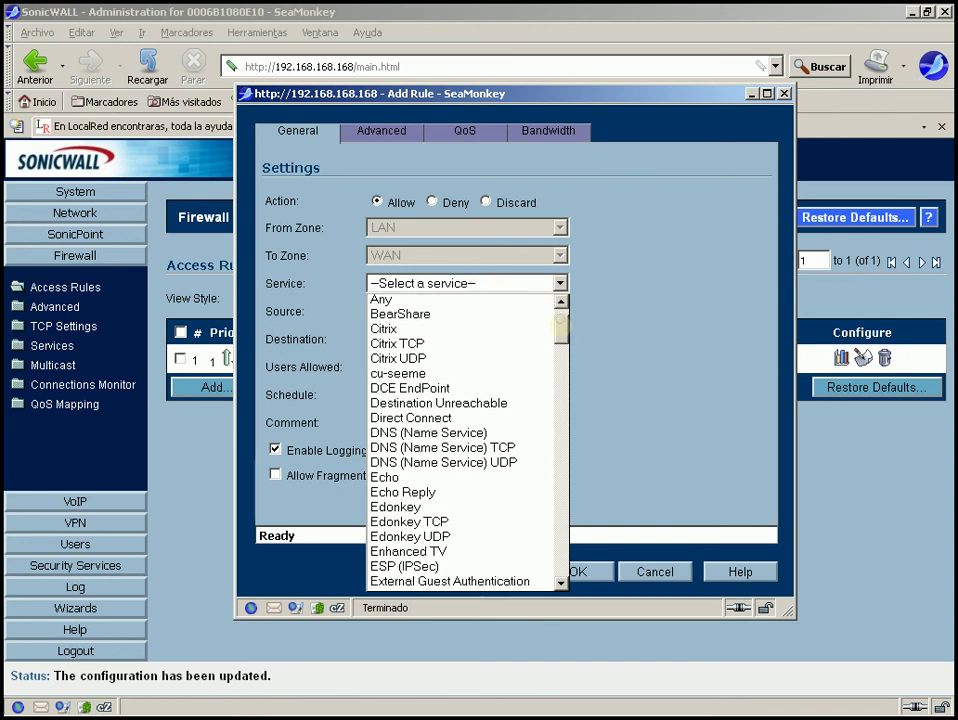
pyautogui.scroll(-8, 460, 440)
pyautogui.scroll(-9, 460, 440)
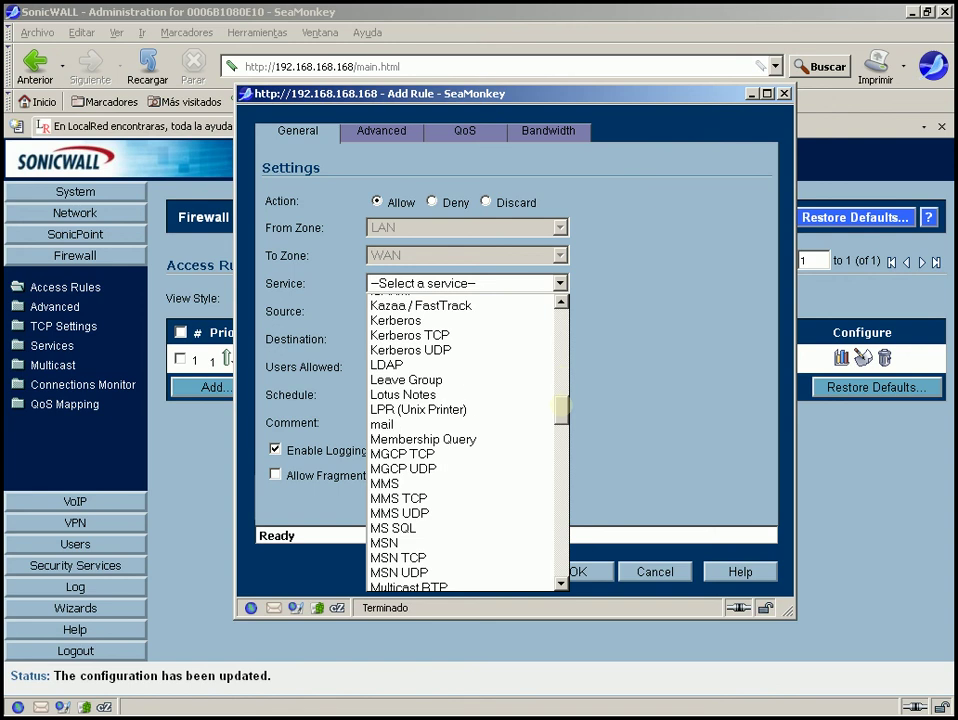
pyautogui.scroll(-1, 460, 404)
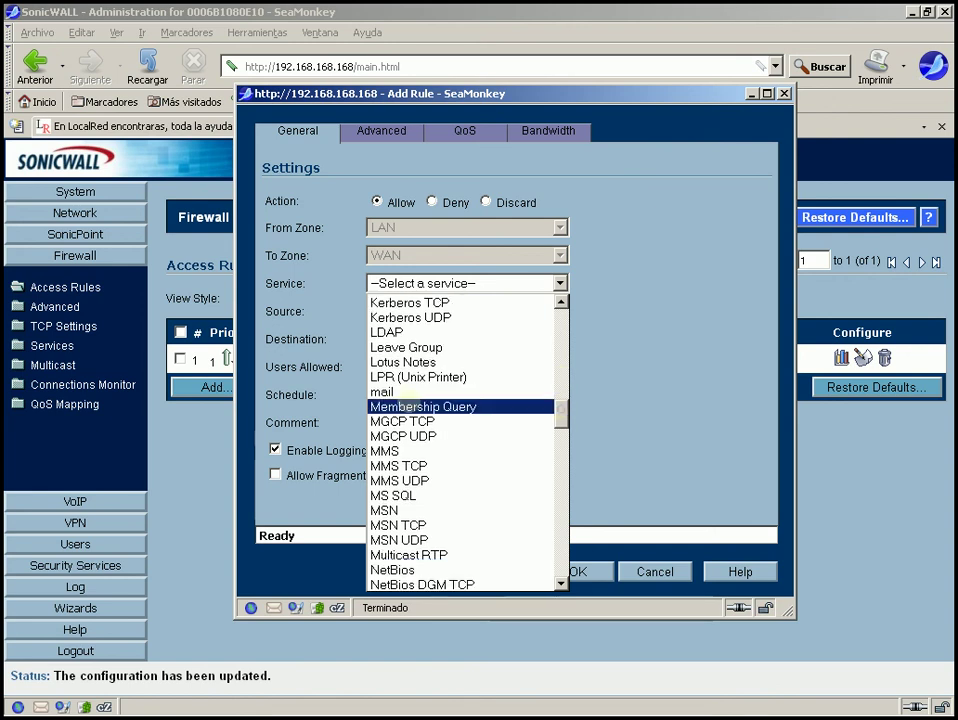
pyautogui.click(395, 391)
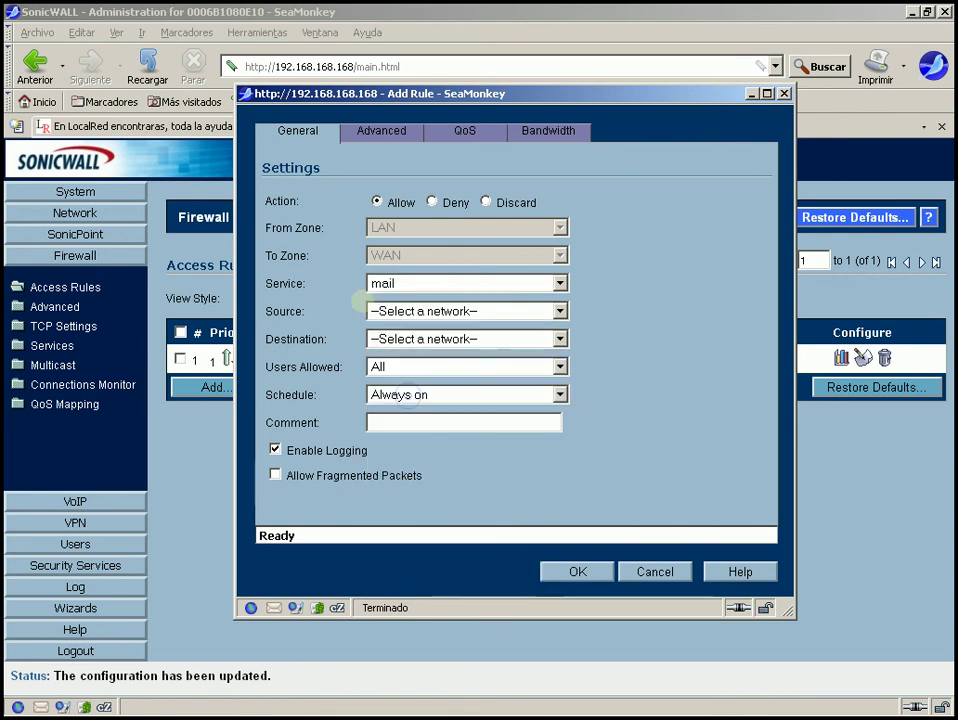
# Set source SRV2 and destination Any, review the Advanced settings, and save the mail rule.
pyautogui.click(400, 311)
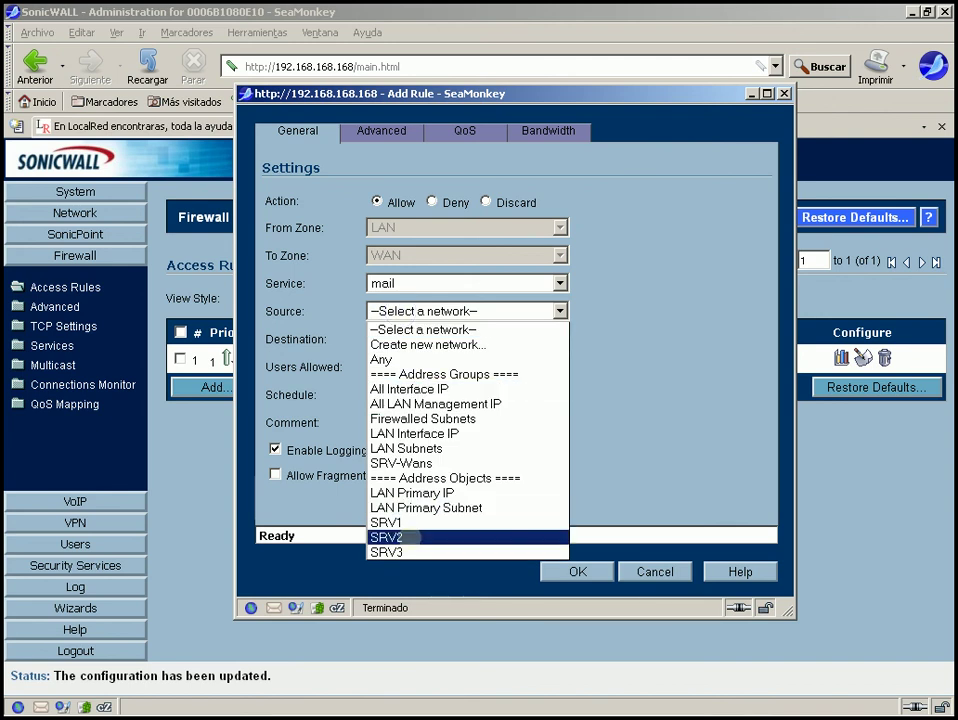
pyautogui.click(415, 537)
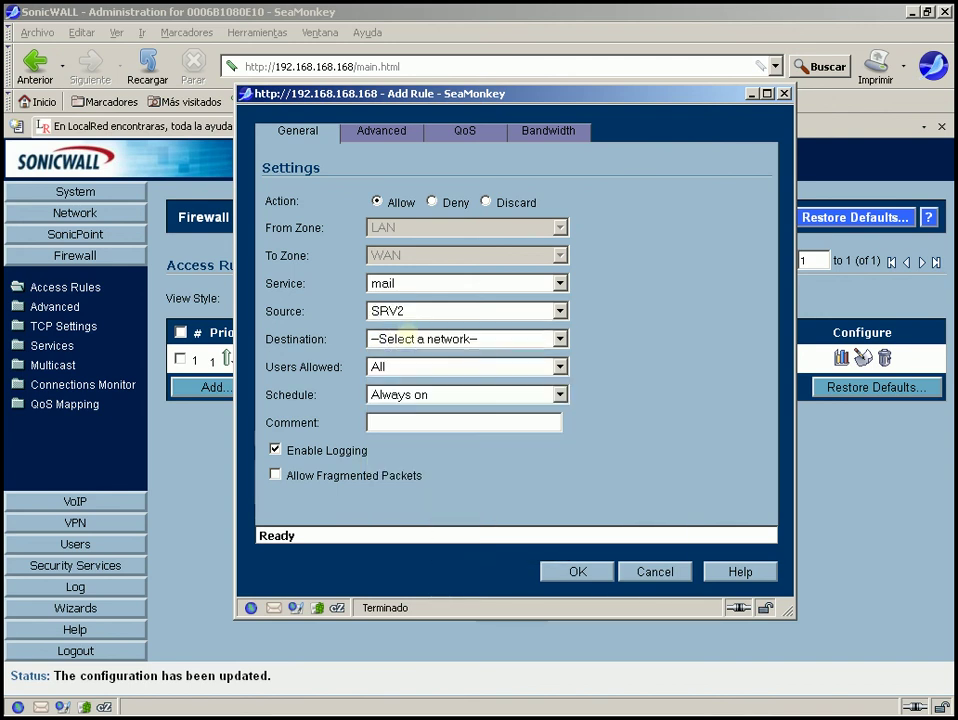
pyautogui.click(408, 338)
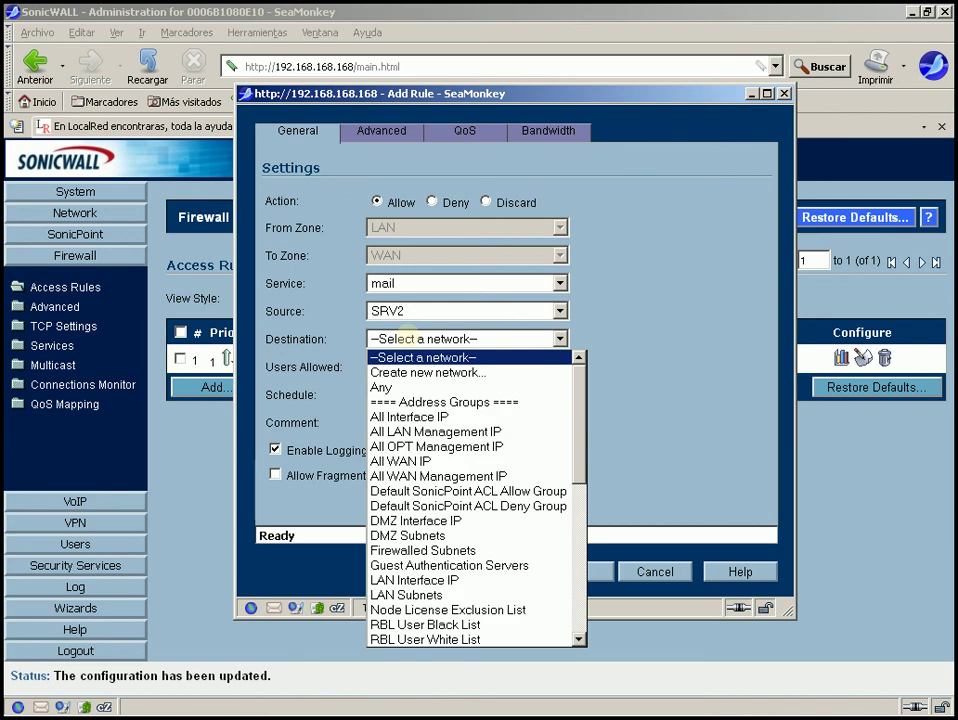
pyautogui.click(388, 387)
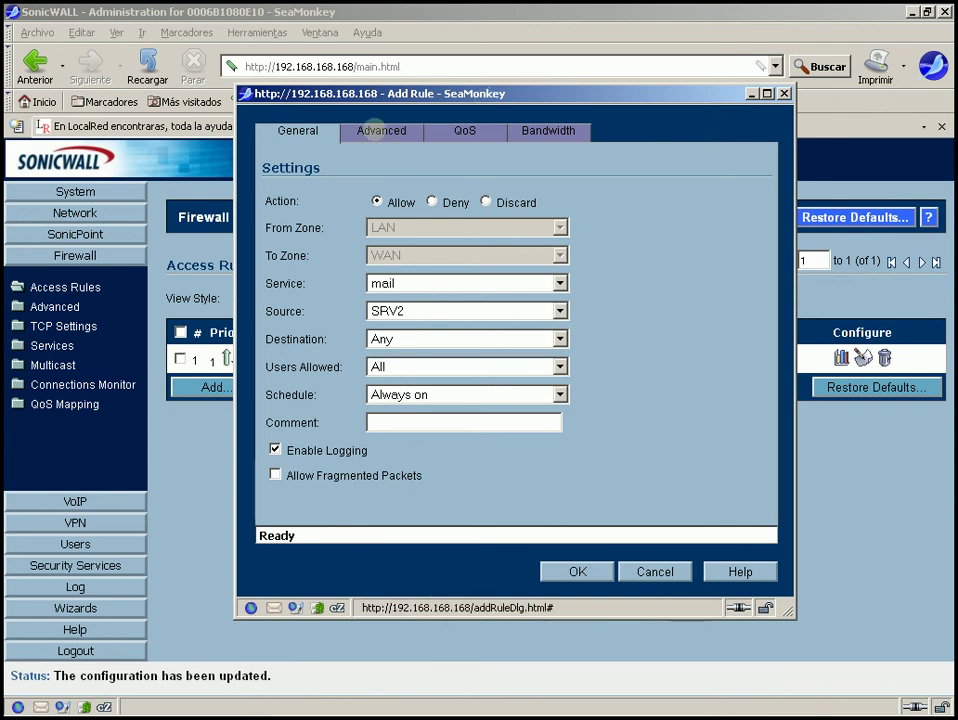
pyautogui.click(372, 131)
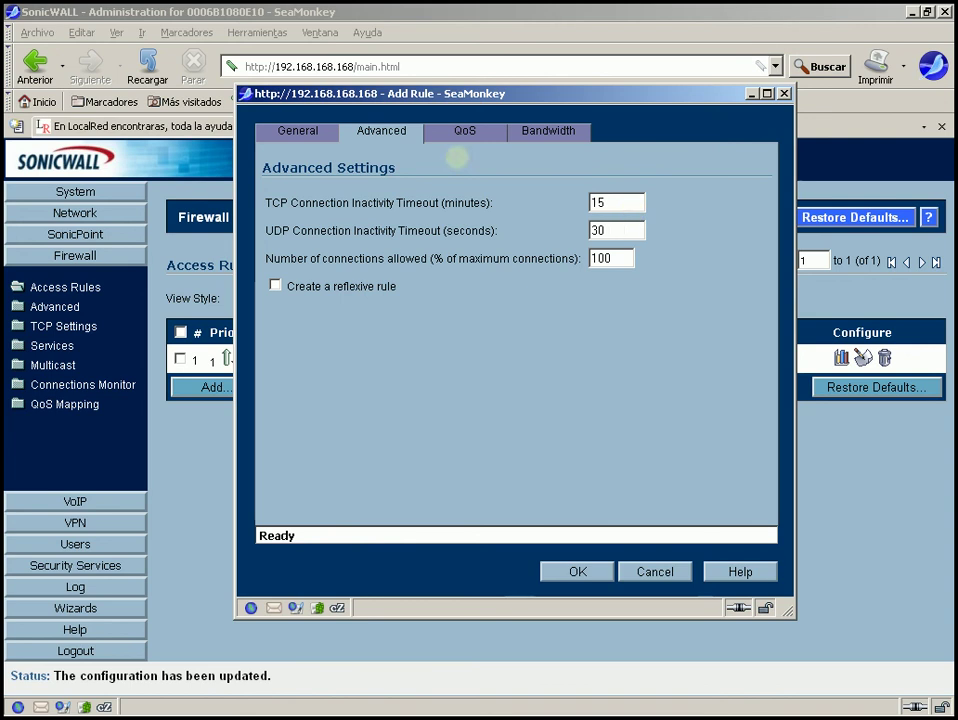
pyautogui.click(297, 131)
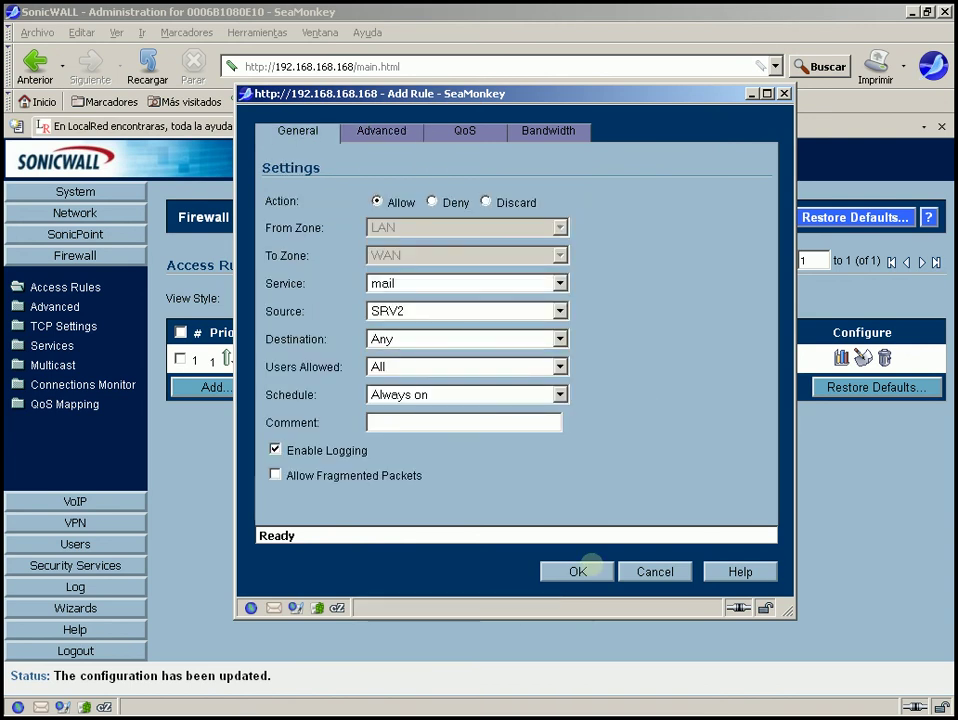
pyautogui.click(588, 569)
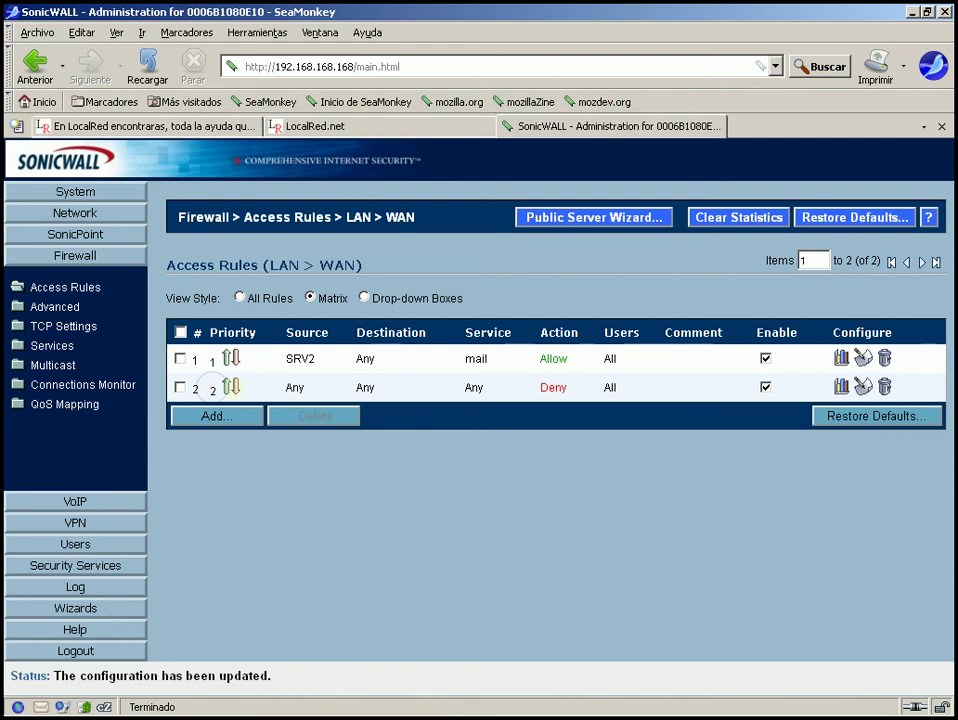
# Change the Any Deny rule's priority from 2 to 1.
pyautogui.click(229, 387)
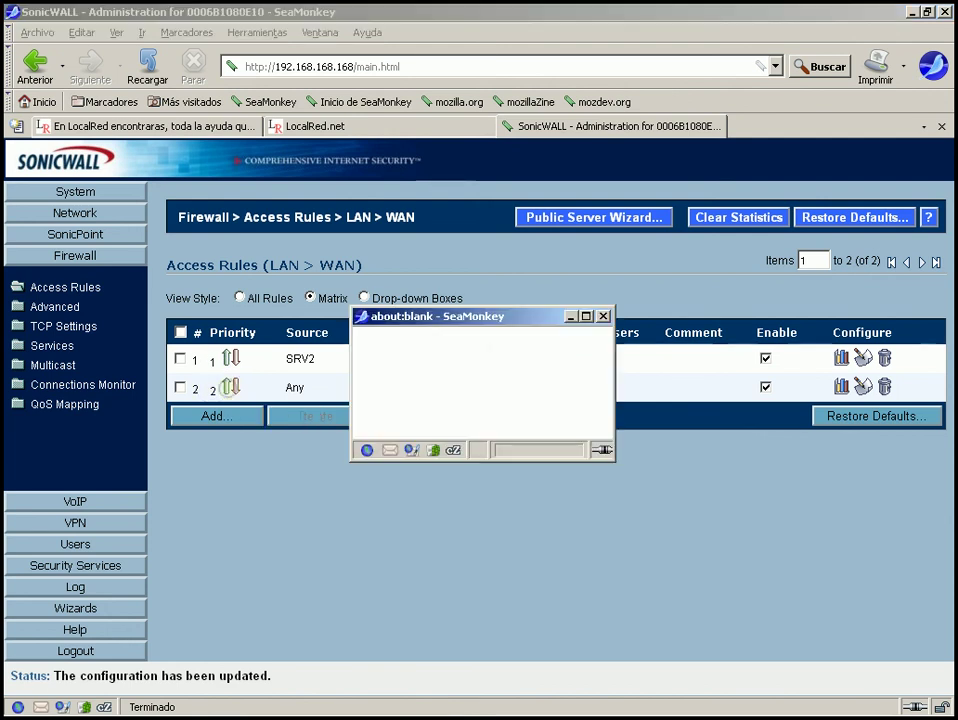
pyautogui.doubleClick(568, 360)
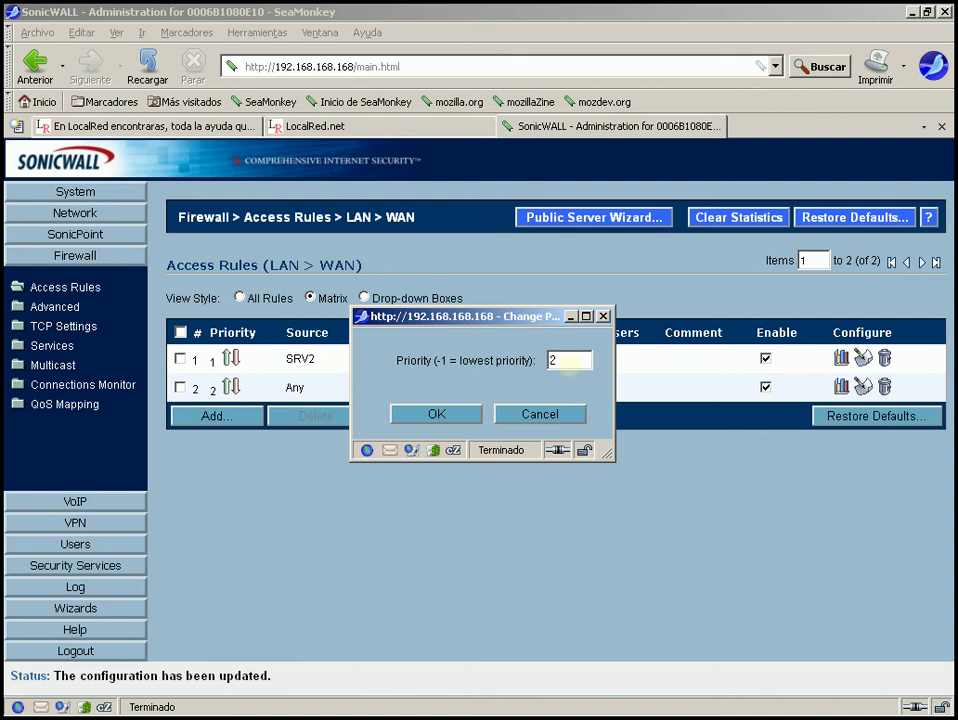
pyautogui.press('BackSpace')
pyautogui.write('1')
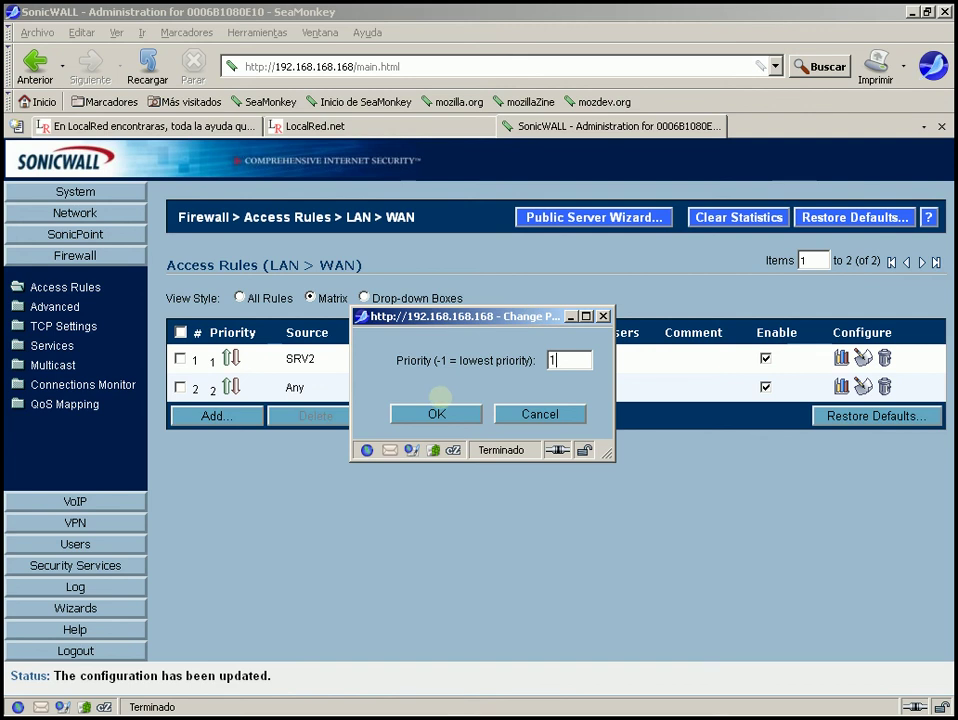
pyautogui.click(420, 414)
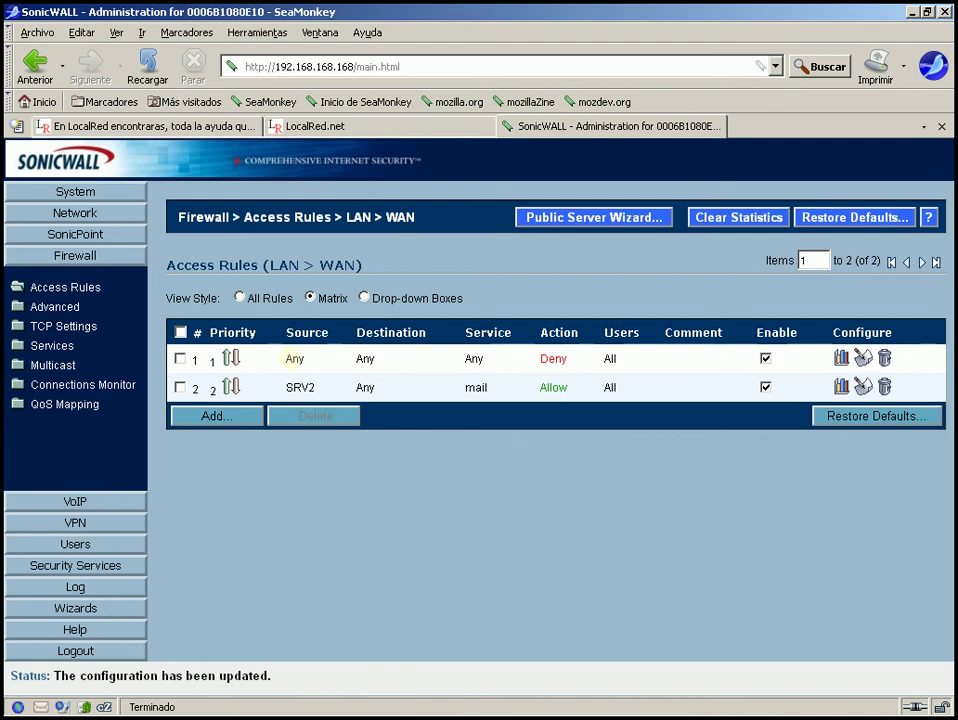
# Highlight the Any source, destination and service of the top deny rule.
pyautogui.doubleClick(293, 358)
pyautogui.moveTo(302, 395)
pyautogui.doubleClick(365, 358)
pyautogui.doubleClick(470, 358)
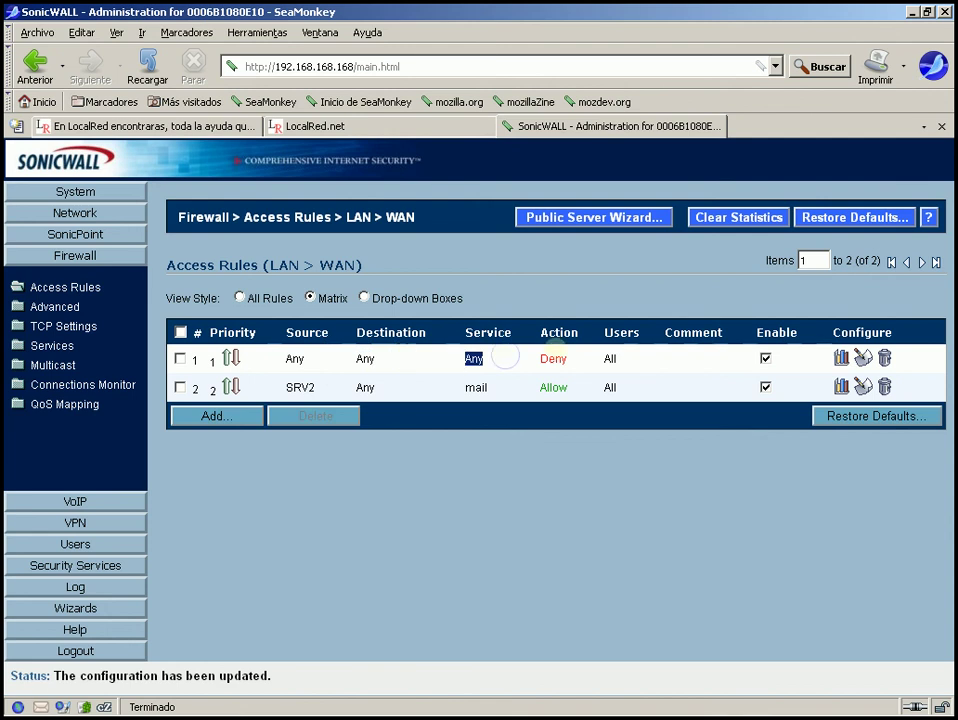
pyautogui.moveTo(298, 387)
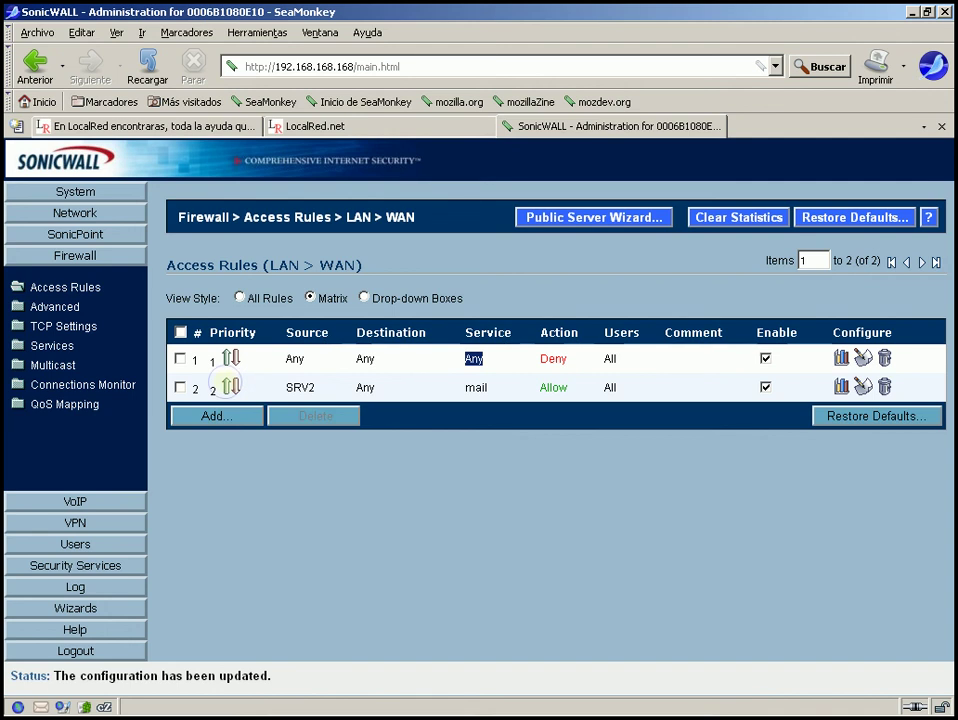
# Try priority 2 for the SRV2 mail rule and dismiss the no-changes notice.
pyautogui.click(231, 387)
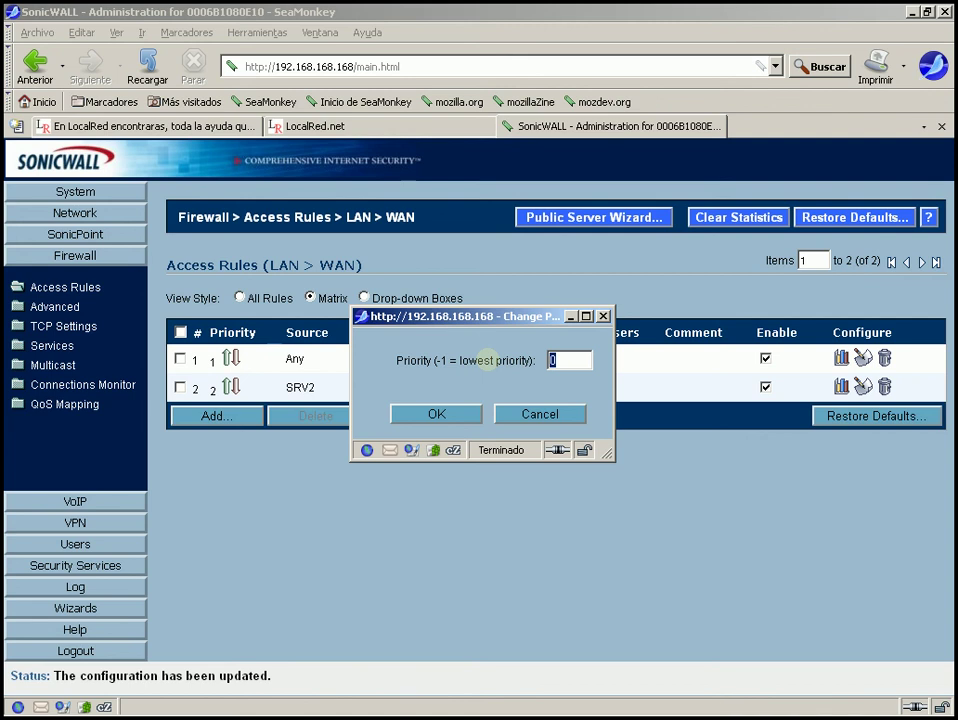
pyautogui.write('2')
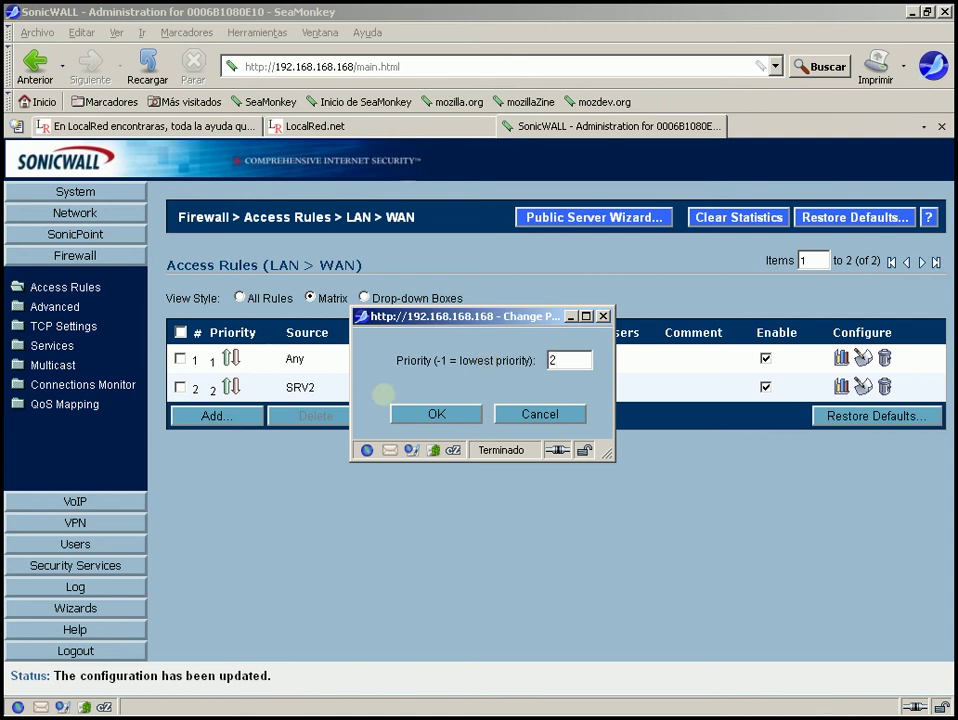
pyautogui.click(430, 414)
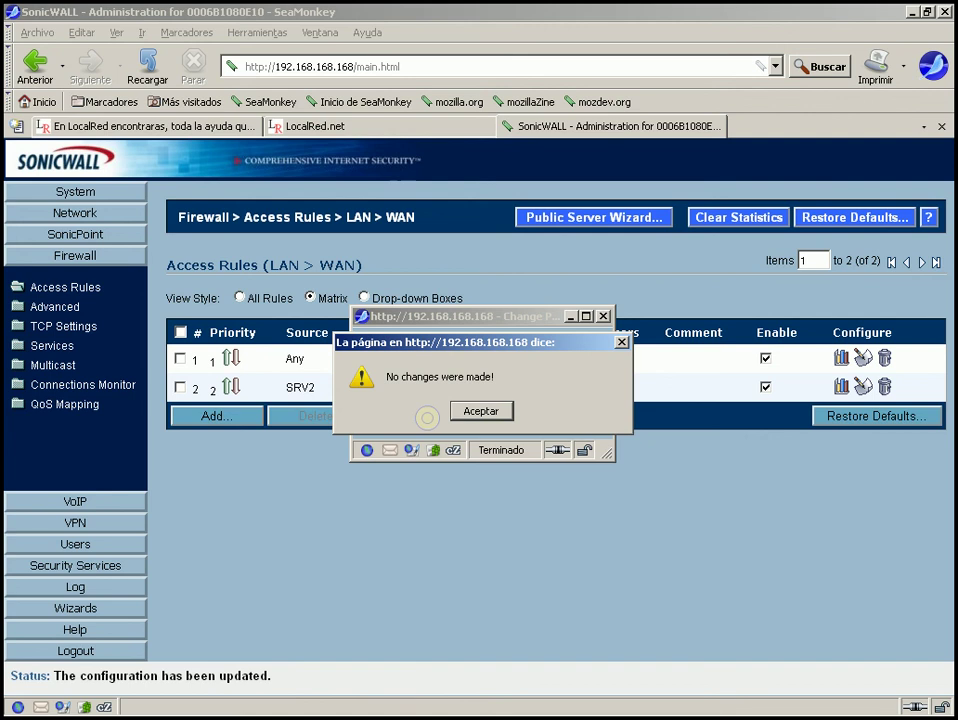
pyautogui.click(481, 413)
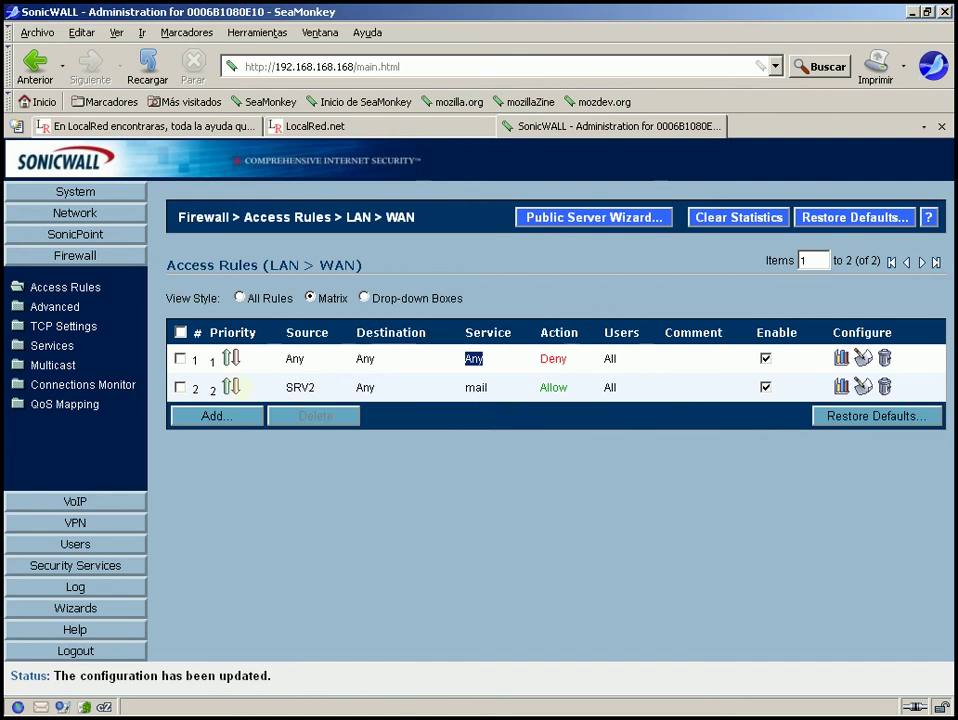
# Set the SRV2 mail rule to priority 1, above the Any Deny rule.
pyautogui.click(231, 358)
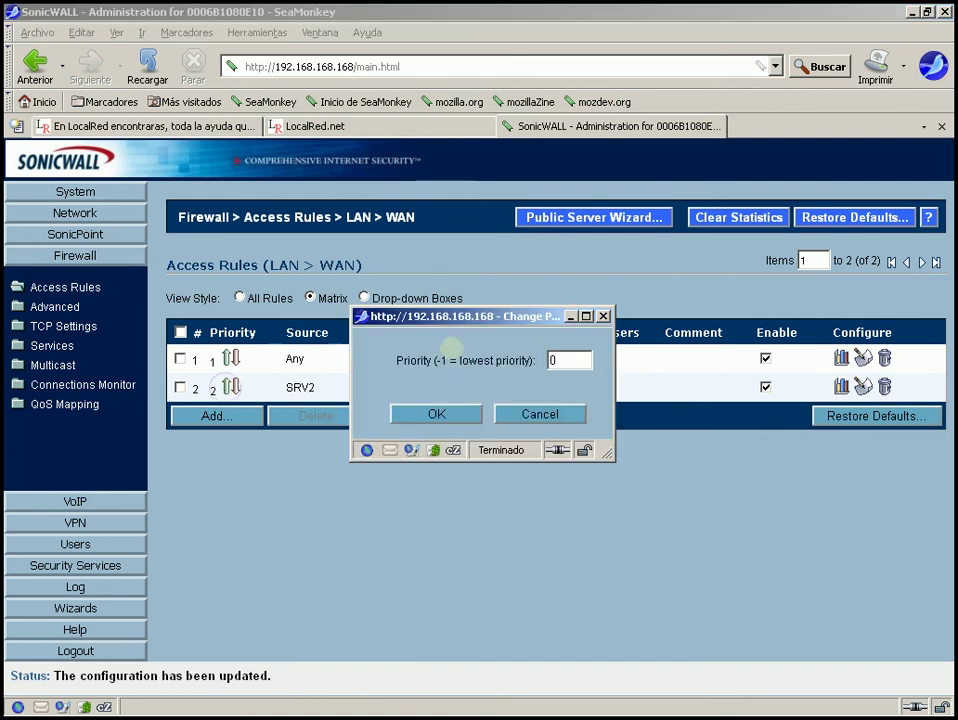
pyautogui.doubleClick(570, 359)
pyautogui.write('1')
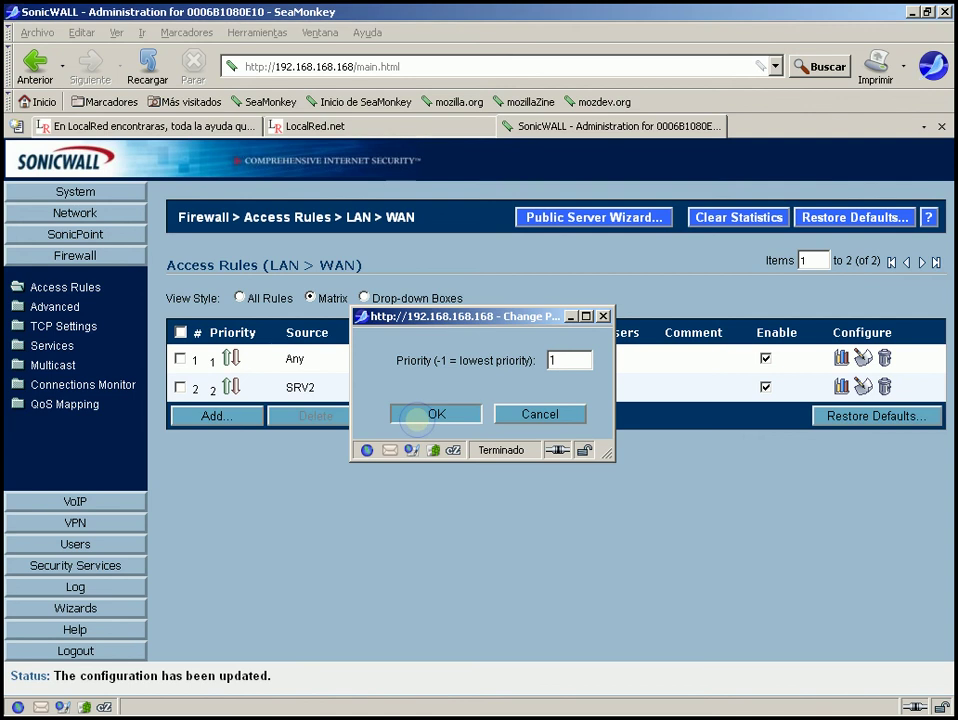
pyautogui.click(415, 420)
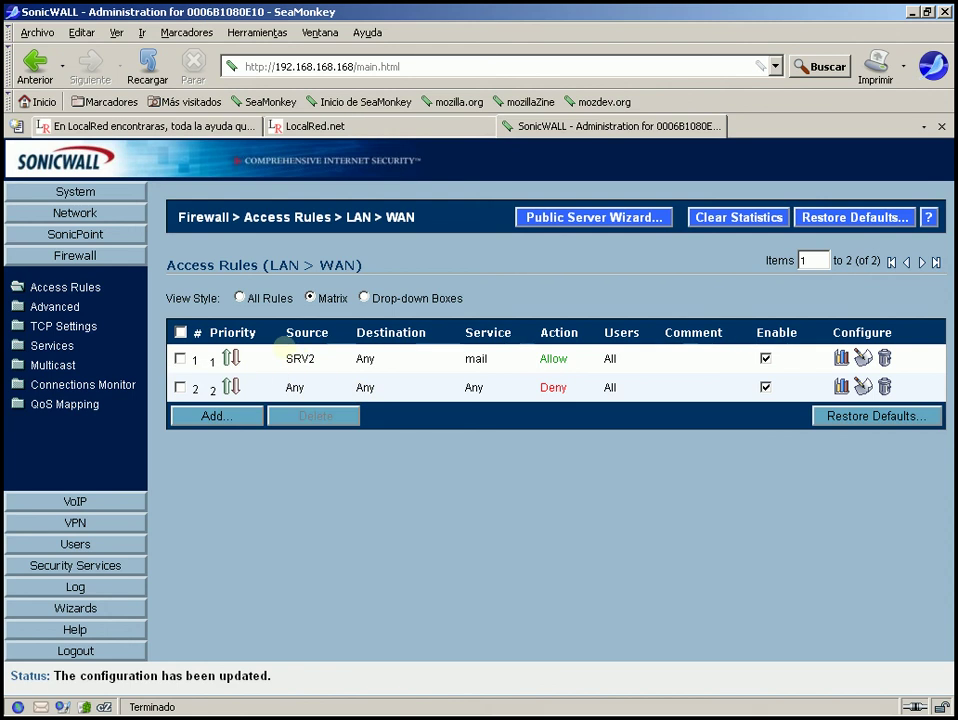
pyautogui.moveTo(297, 358)
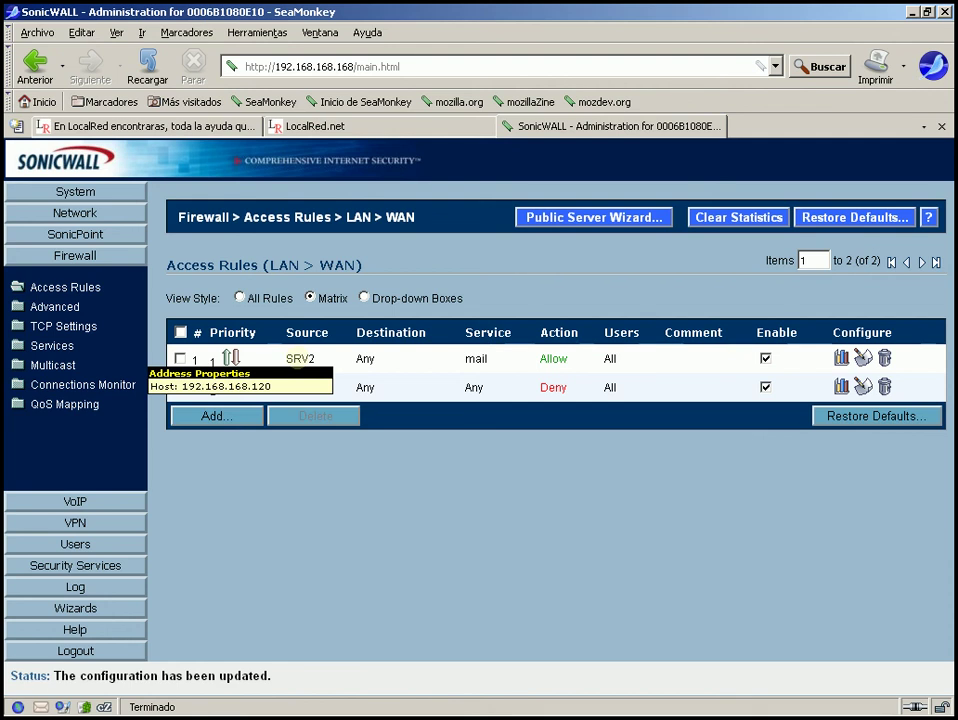
pyautogui.moveTo(476, 358)
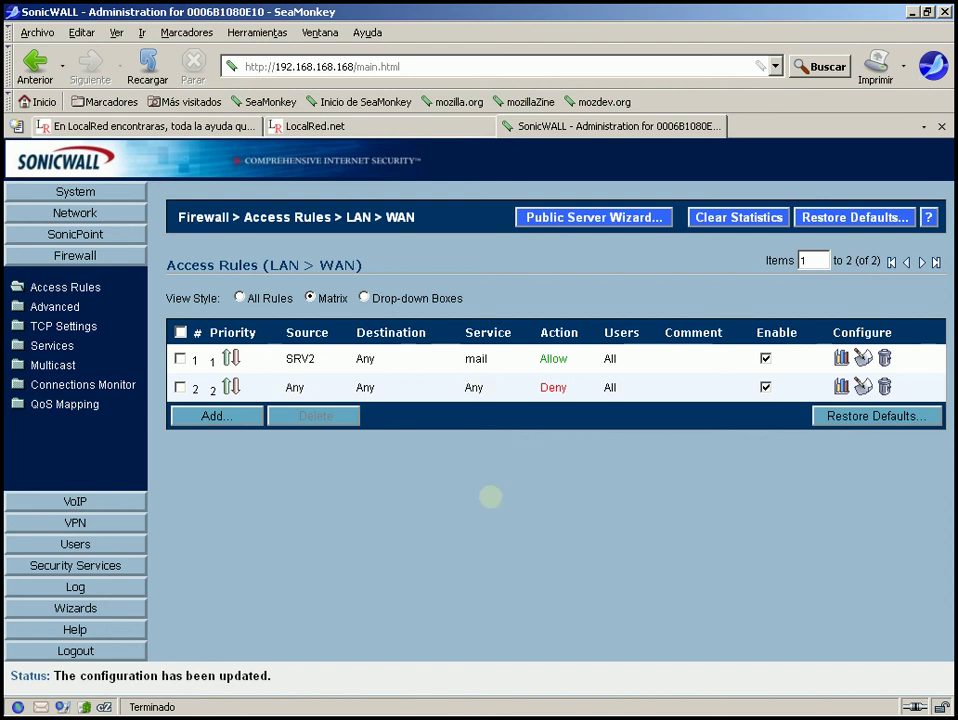
# Add and save an Allow rule for HTTP with source SRV1 and destination Any.
pyautogui.click(241, 412)
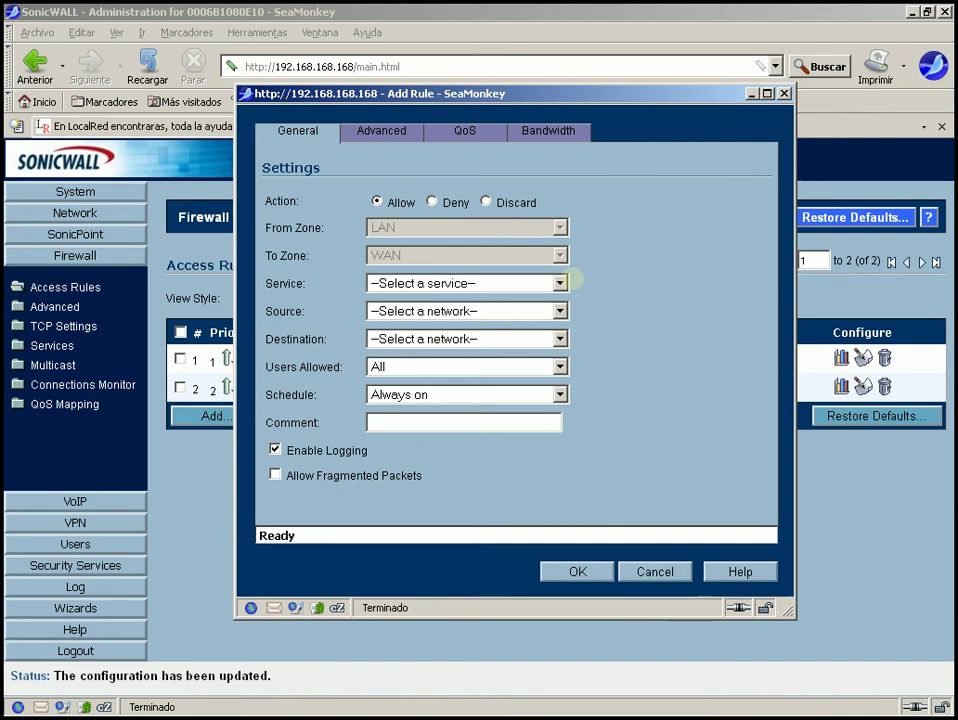
pyautogui.click(561, 283)
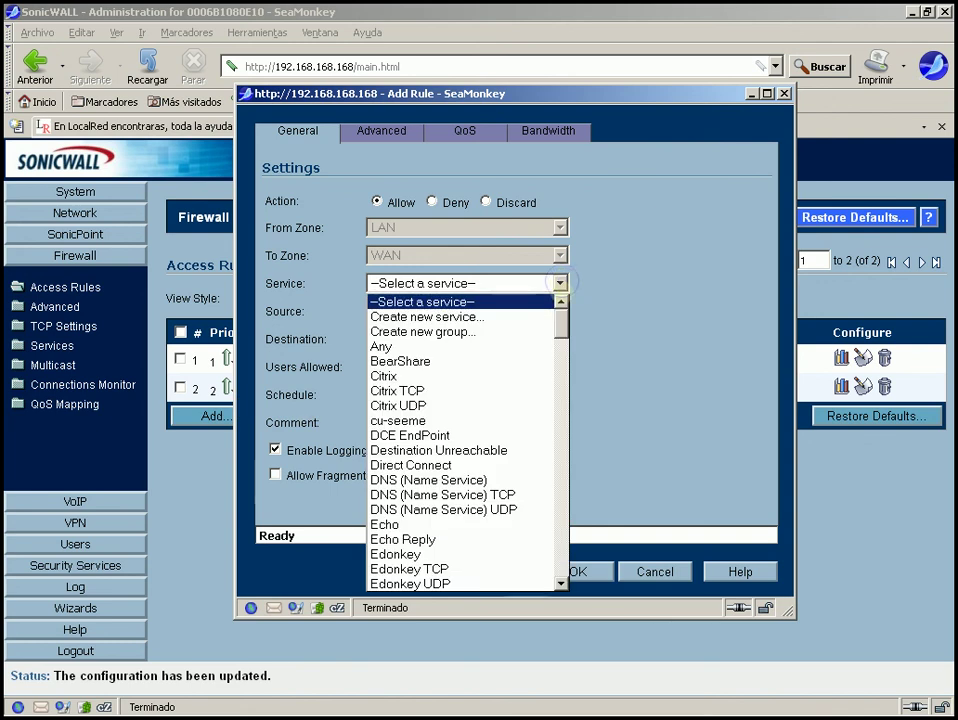
pyautogui.moveTo(561, 318); pyautogui.dragTo(564, 364)
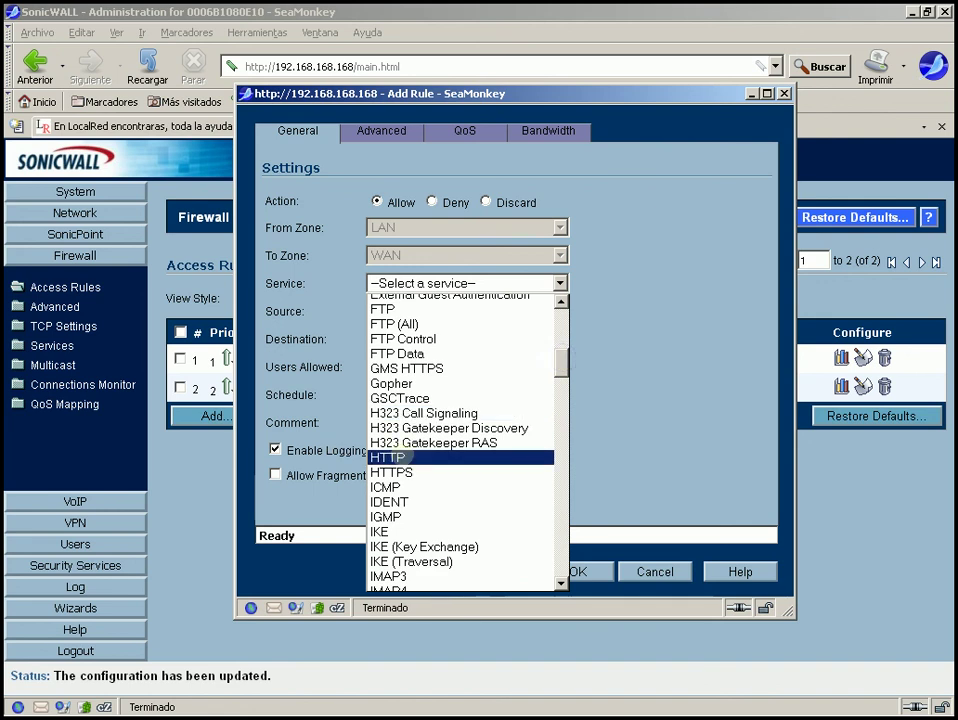
pyautogui.click(404, 457)
pyautogui.click(478, 311)
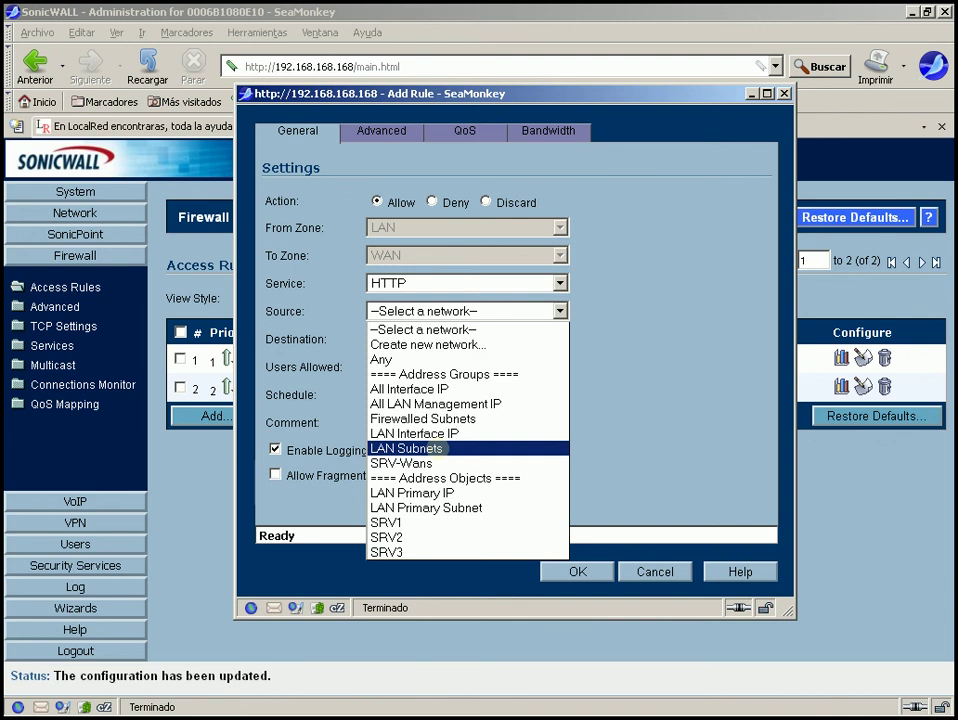
pyautogui.click(414, 522)
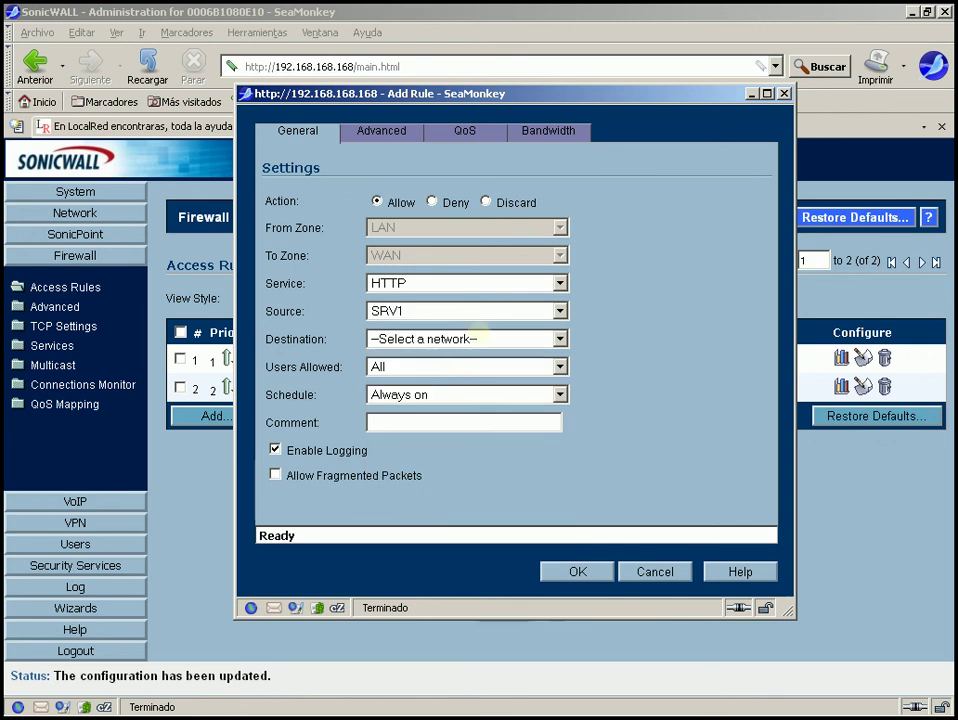
pyautogui.click(470, 338)
pyautogui.click(432, 386)
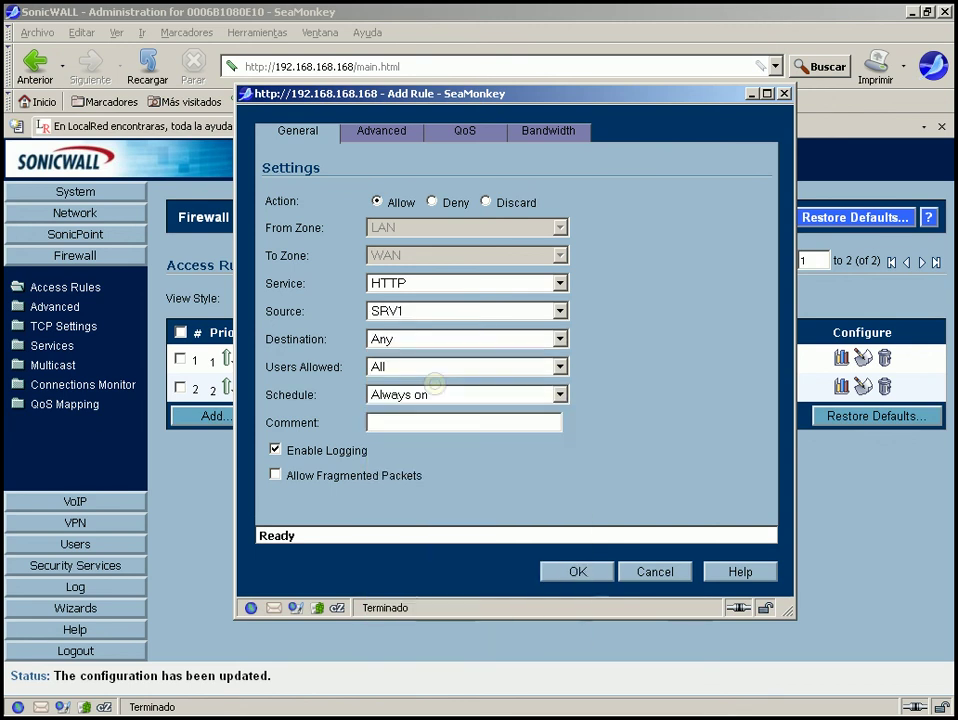
pyautogui.click(578, 571)
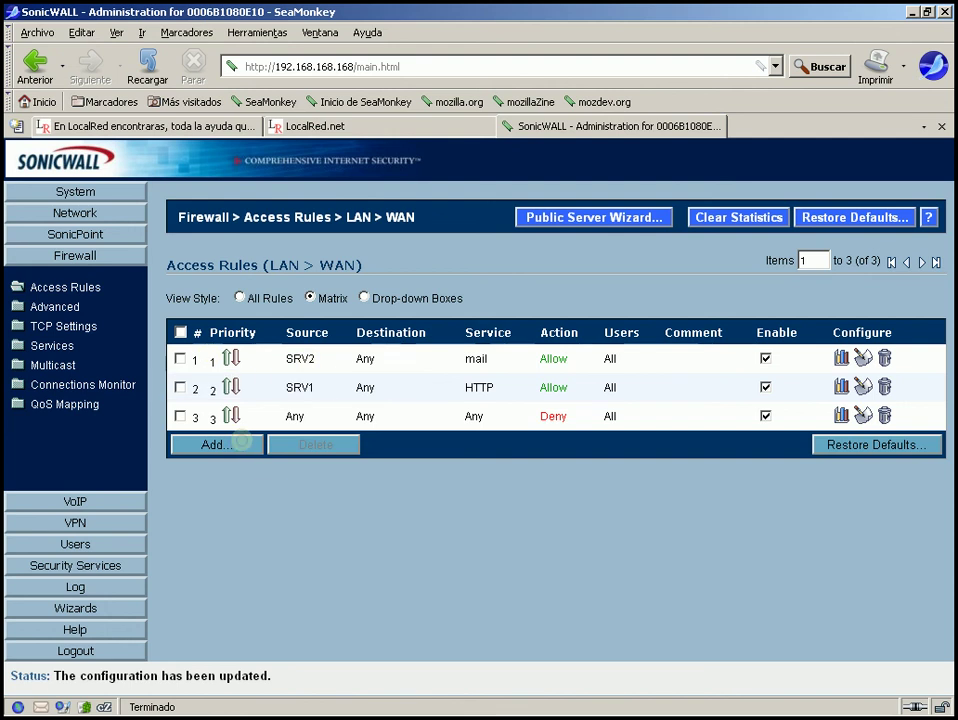
# Add and save an Allow rule for HTTPS with source SRV2 and destination Any.
pyautogui.click(241, 440)
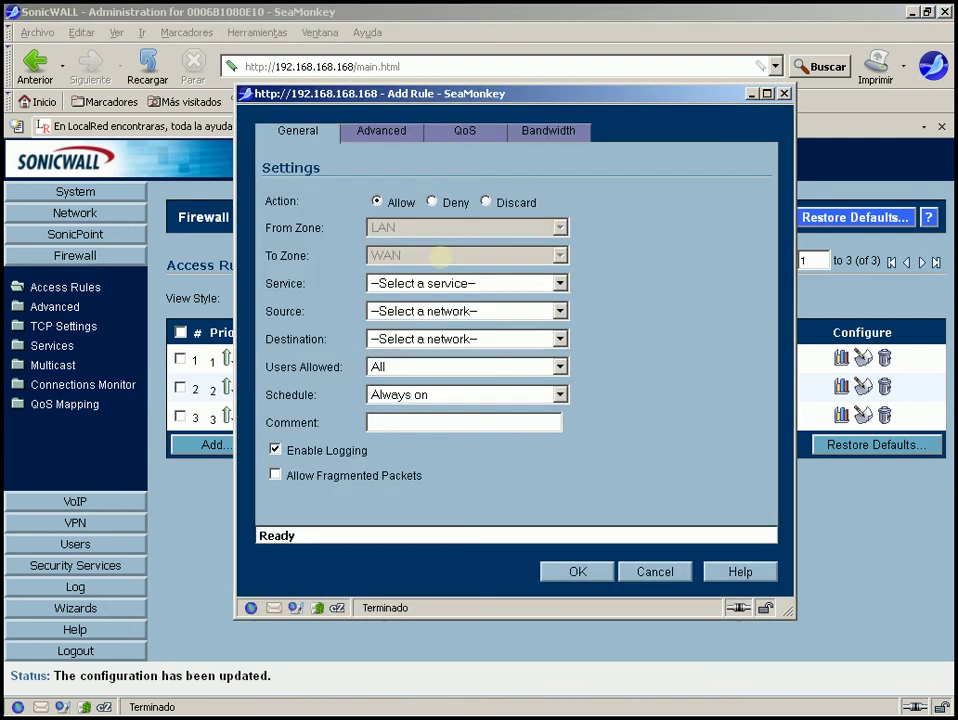
pyautogui.click(462, 283)
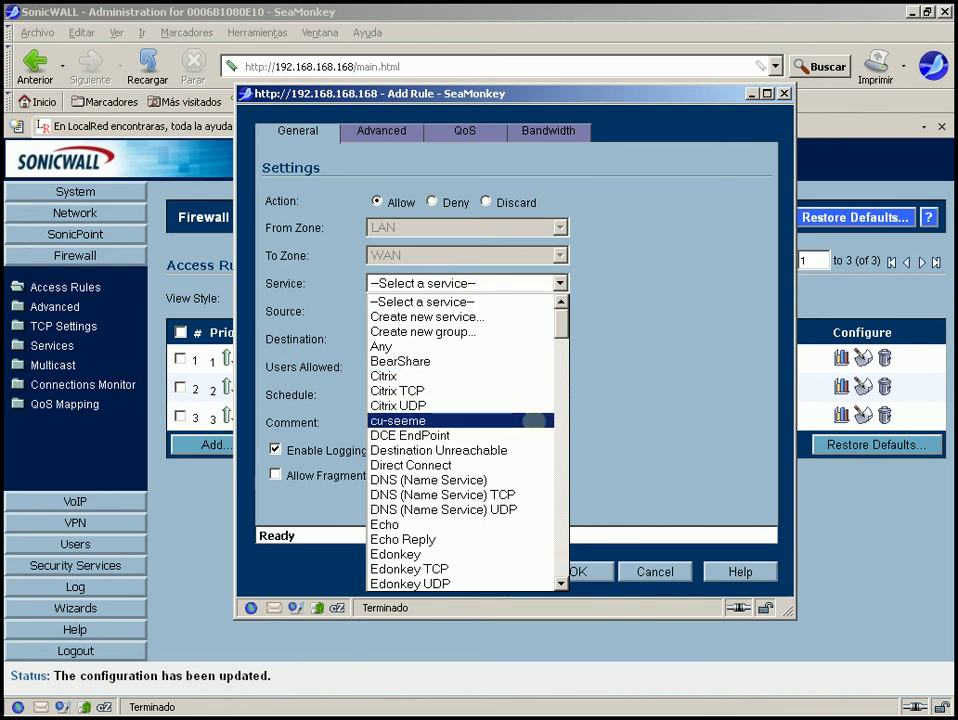
pyautogui.moveTo(561, 323); pyautogui.dragTo(563, 368)
pyautogui.click(413, 441)
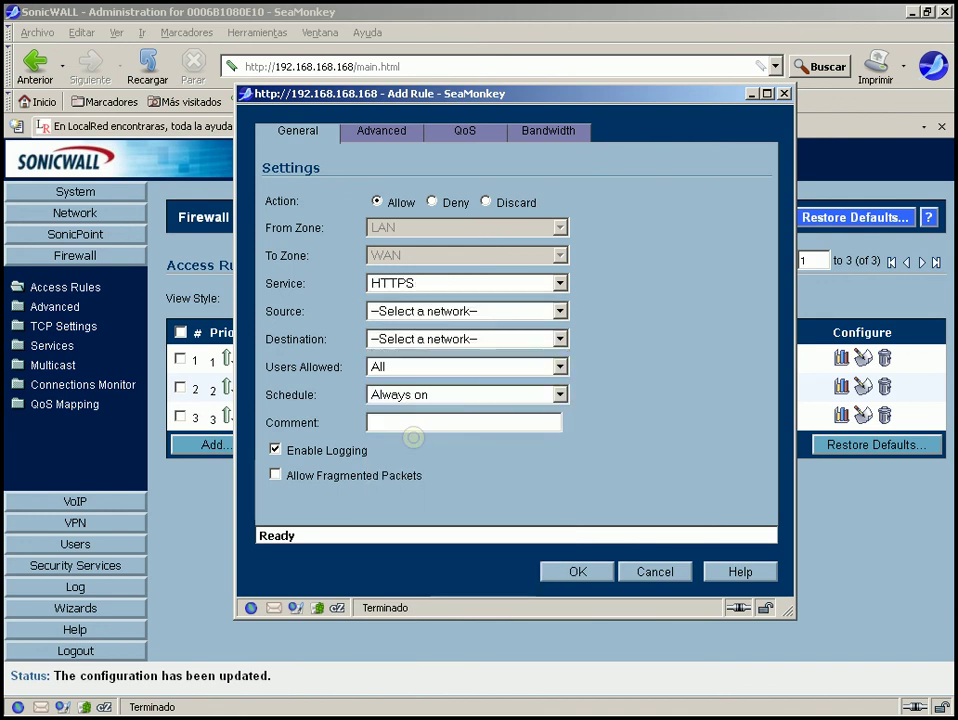
pyautogui.click(420, 311)
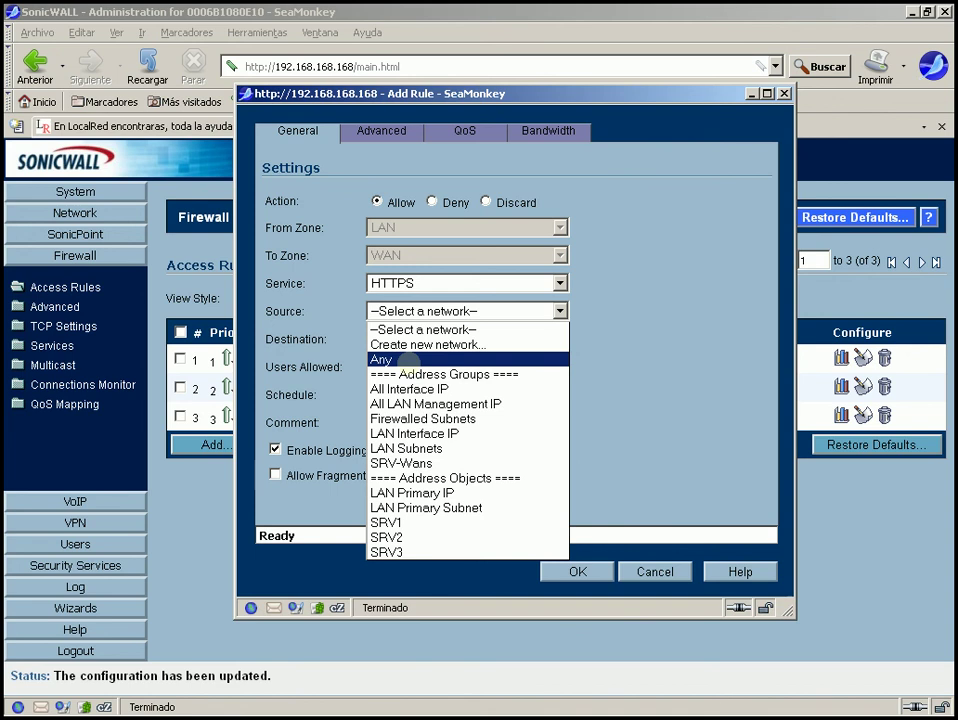
pyautogui.click(398, 537)
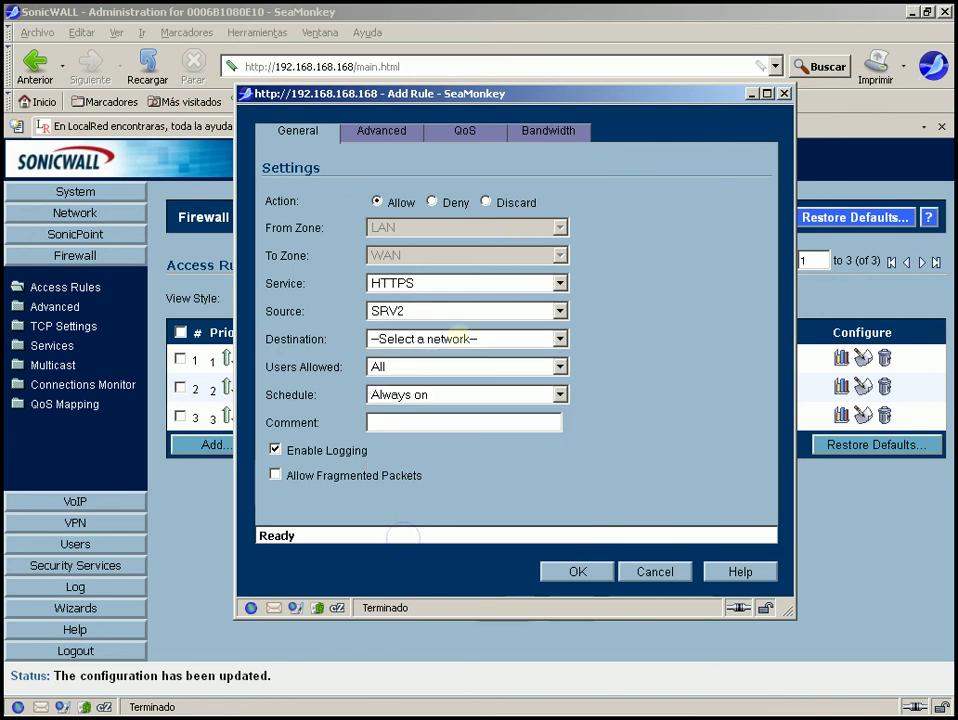
pyautogui.click(458, 338)
pyautogui.click(412, 386)
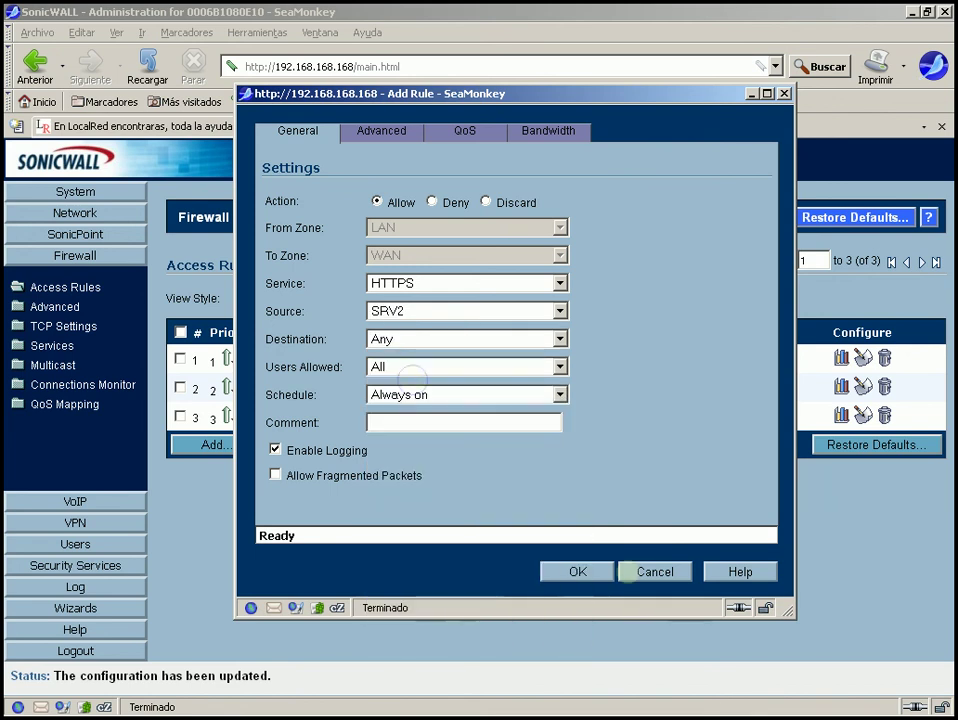
pyautogui.click(578, 571)
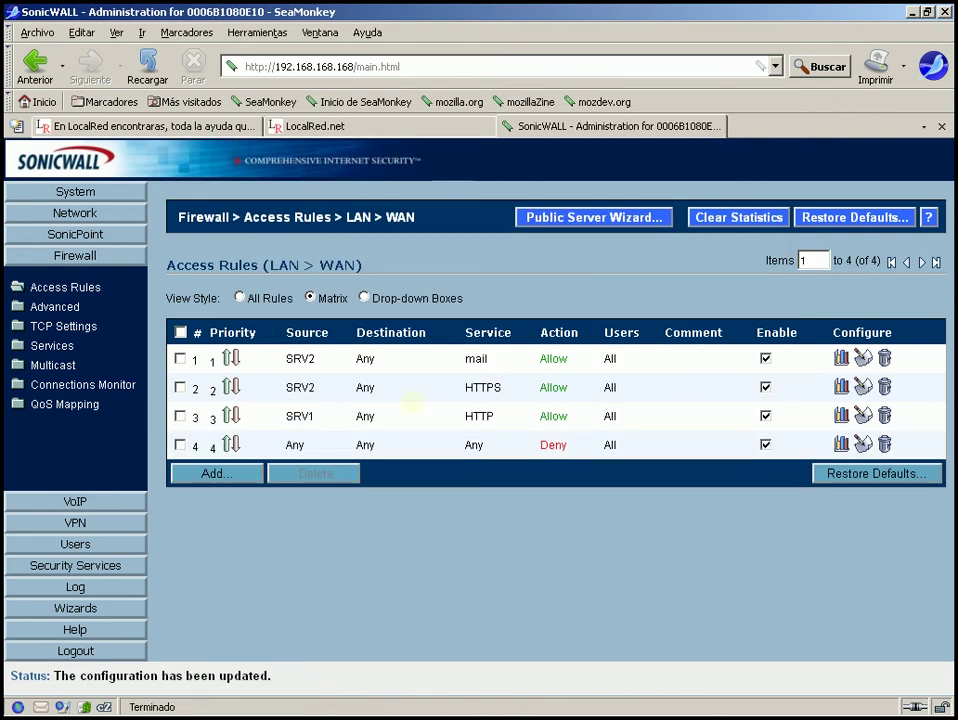
# Edit rule 2 (HTTPS) to change its source from SRV2 to SRV1 and save it.
pyautogui.moveTo(299, 367)
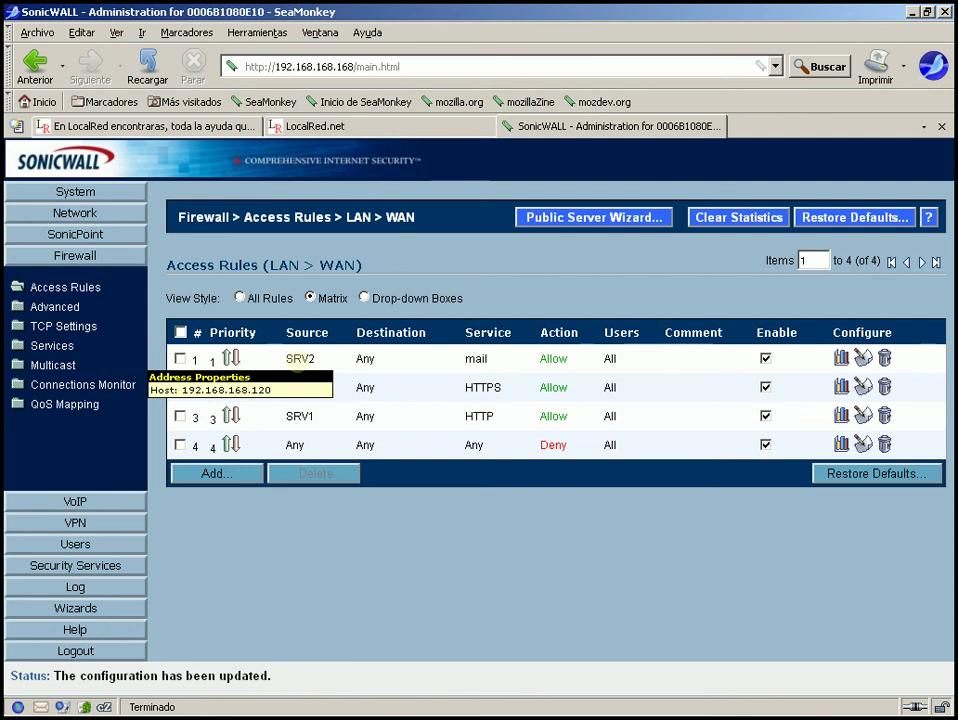
pyautogui.moveTo(476, 360)
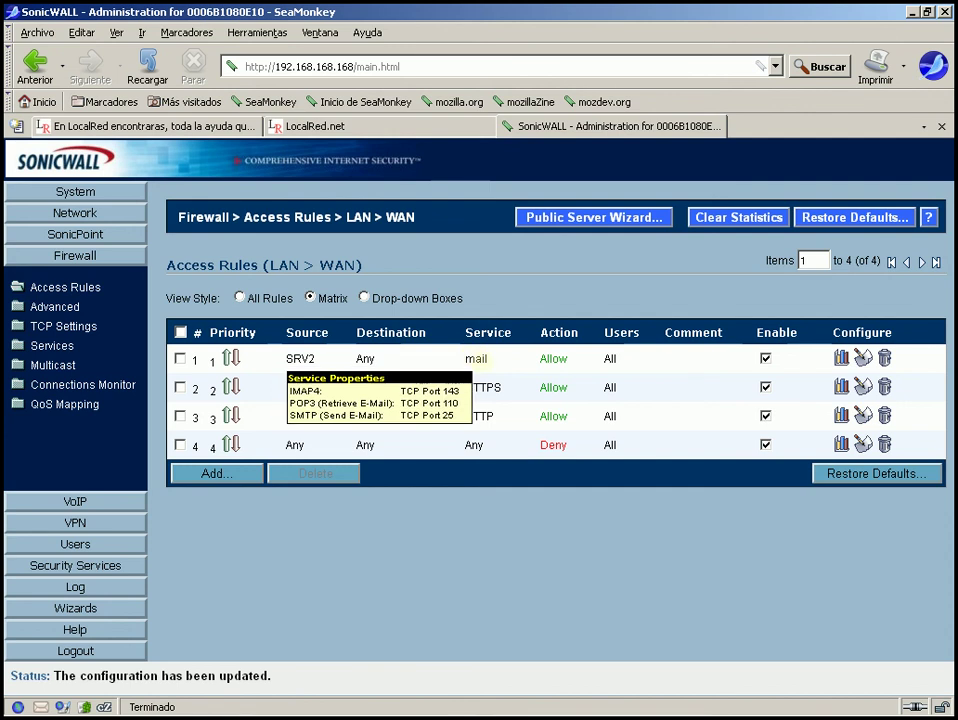
pyautogui.moveTo(312, 388)
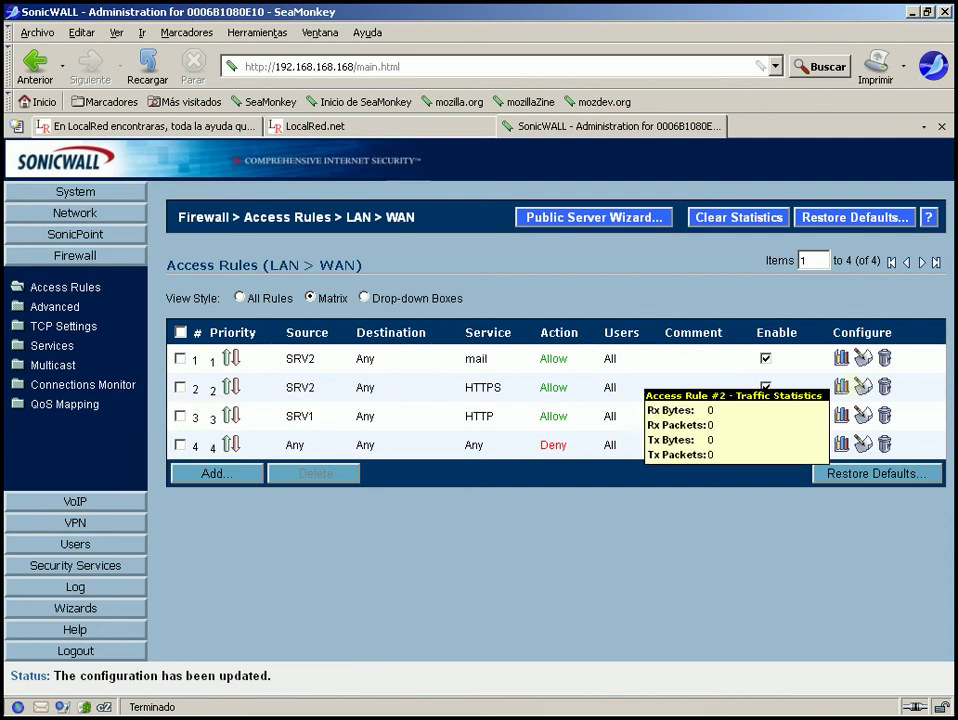
pyautogui.click(862, 386)
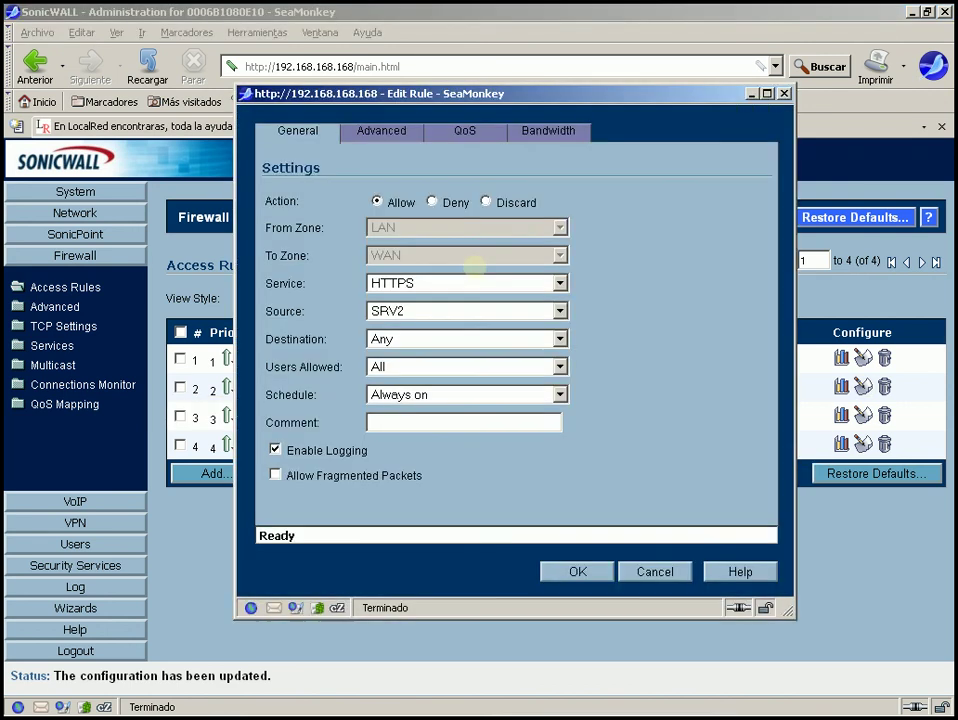
pyautogui.click(397, 311)
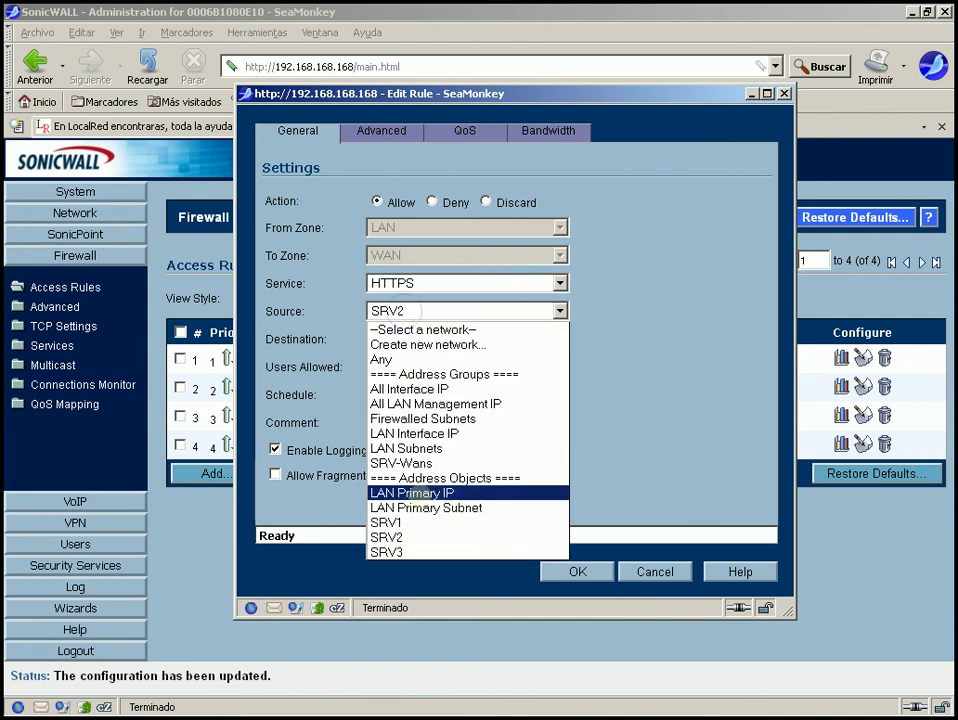
pyautogui.click(406, 521)
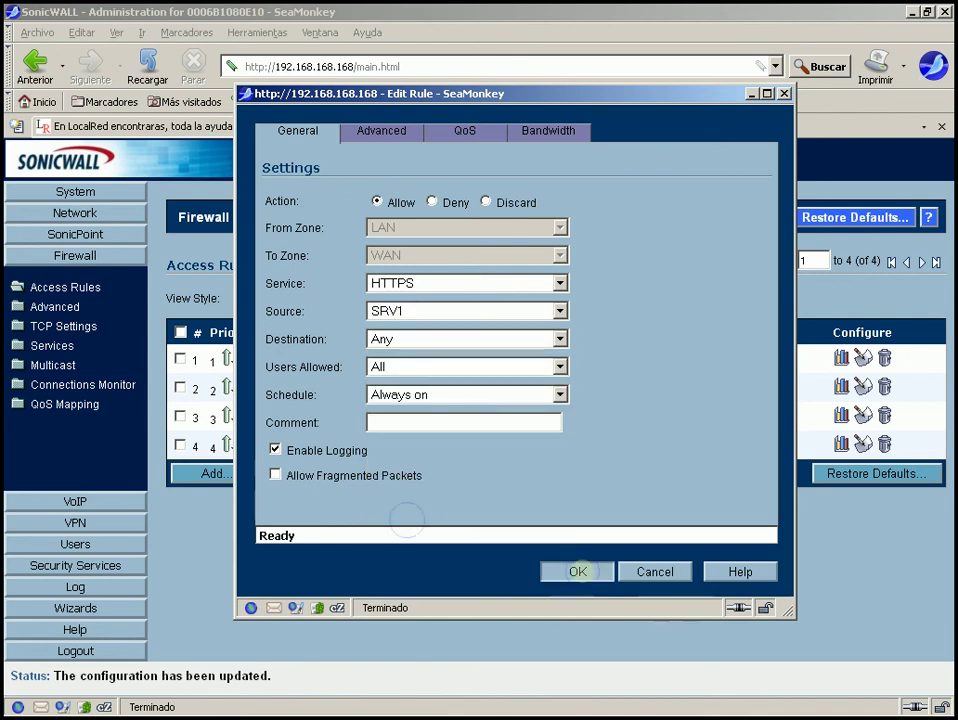
pyautogui.click(577, 571)
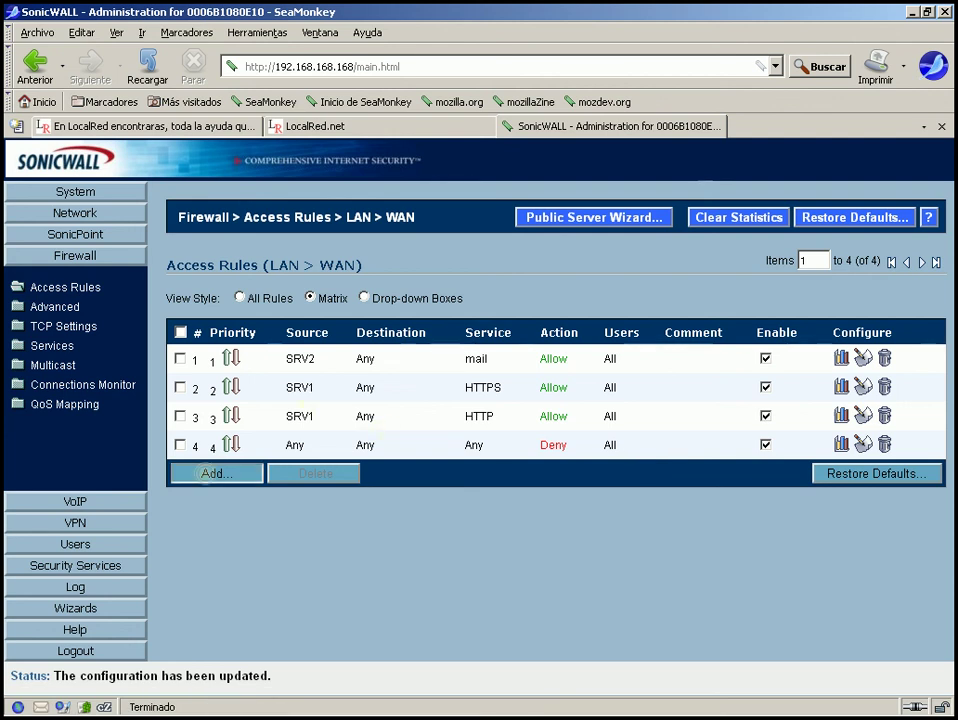
# Start a new LAN > WAN rule with Terminal Services as its service.
pyautogui.click(210, 473)
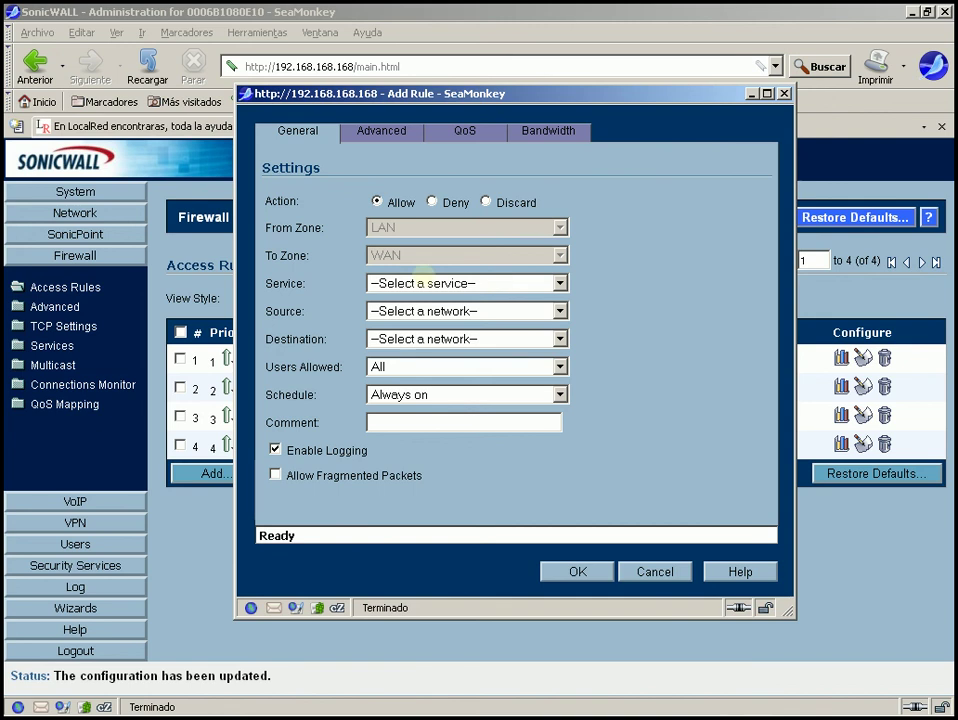
pyautogui.click(426, 283)
pyautogui.click(426, 283)
pyautogui.click(426, 283)
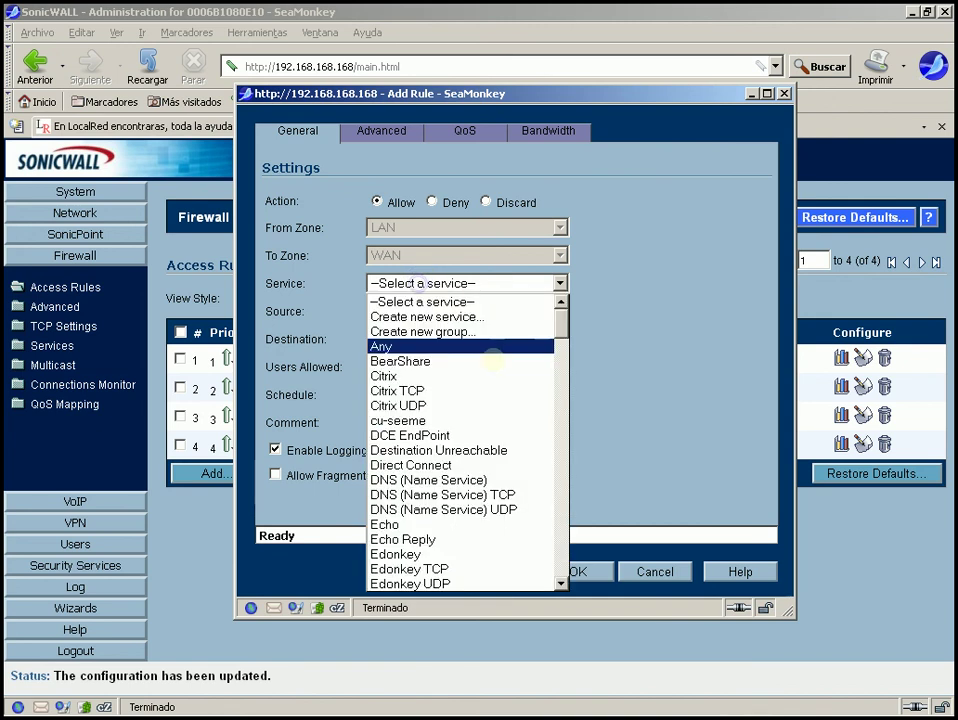
pyautogui.scroll(-5, 561, 343)
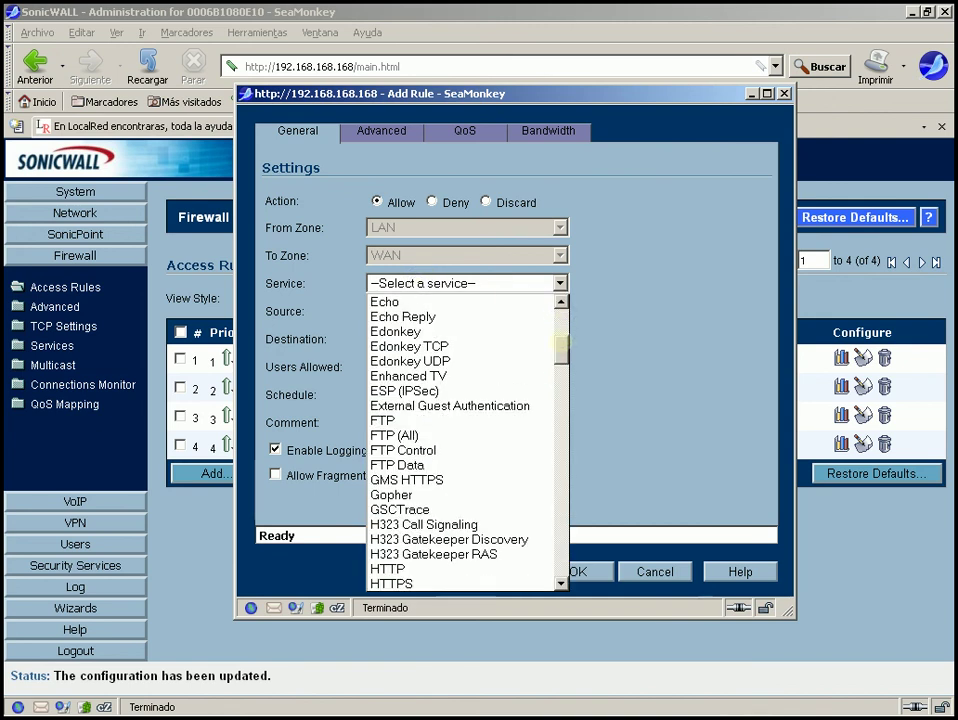
pyautogui.scroll(-4, 465, 440)
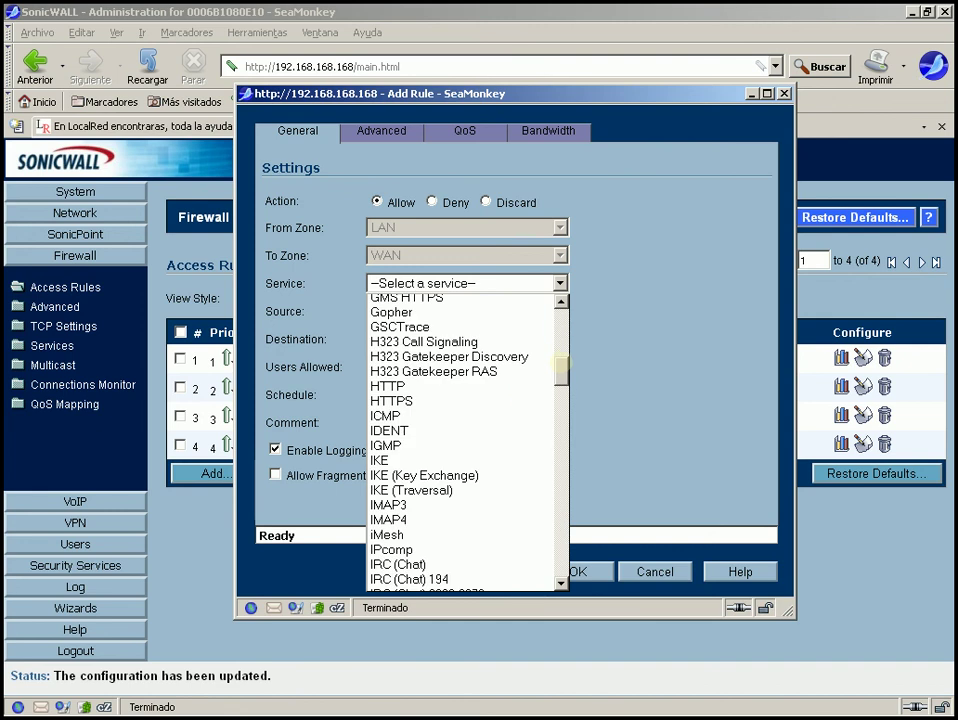
pyautogui.scroll(-12, 465, 440)
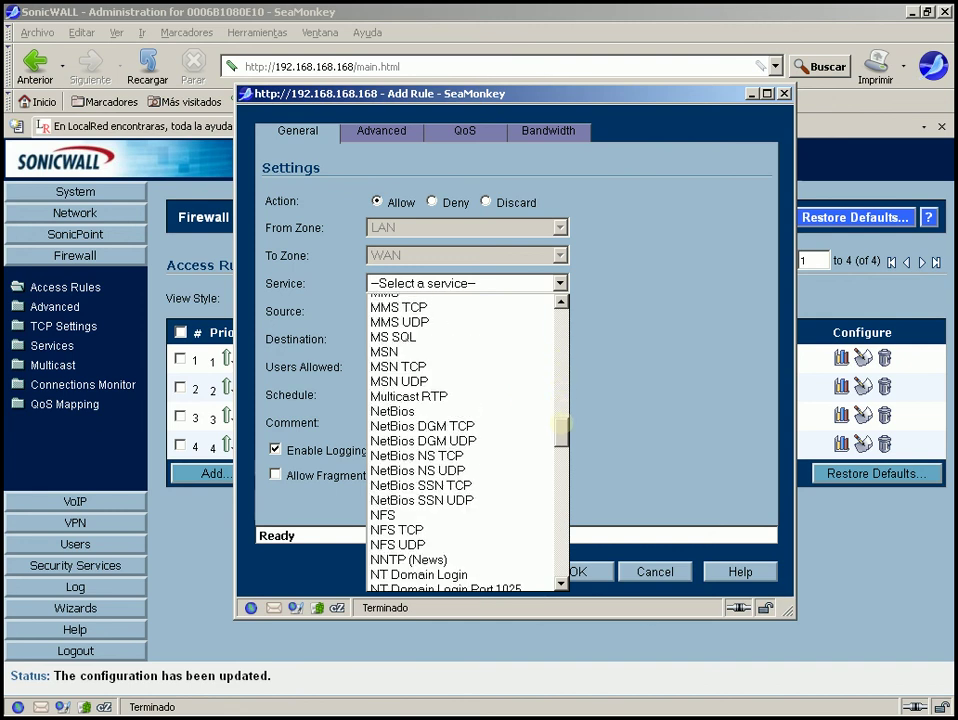
pyautogui.moveTo(561, 426); pyautogui.dragTo(561, 508)
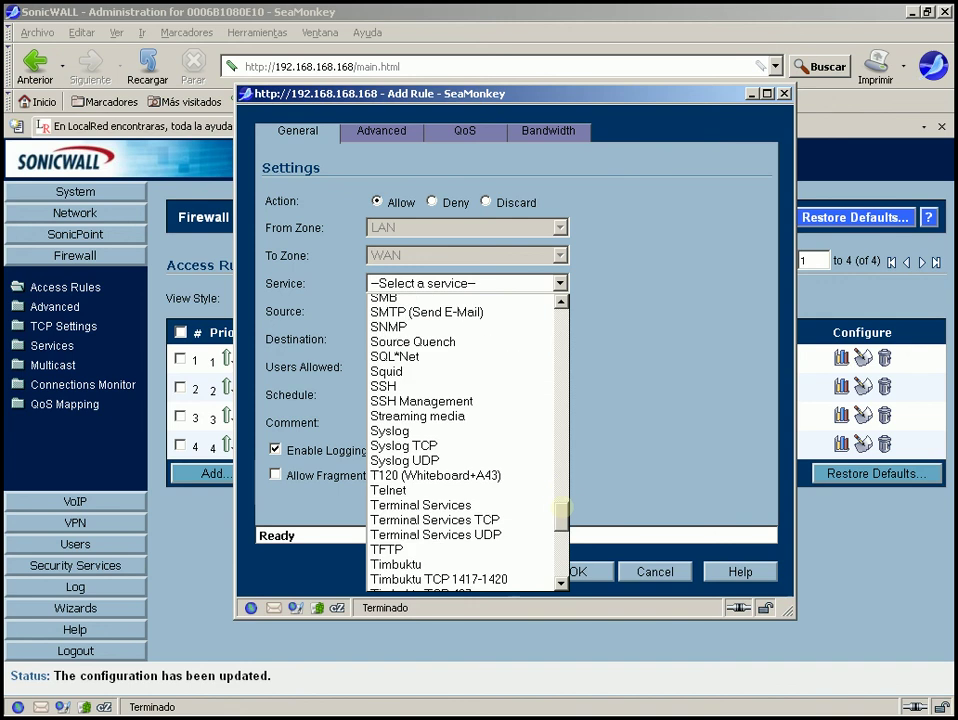
pyautogui.click(508, 504)
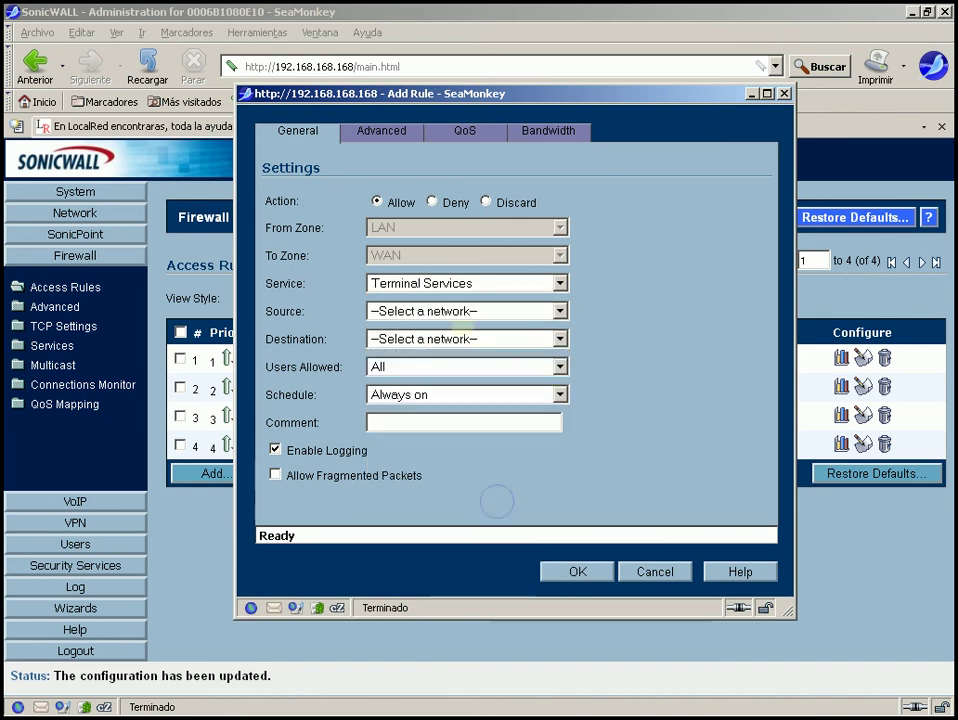
# Set source SRV3 and destination Any, then submit the Terminal Services rule.
pyautogui.click(470, 311)
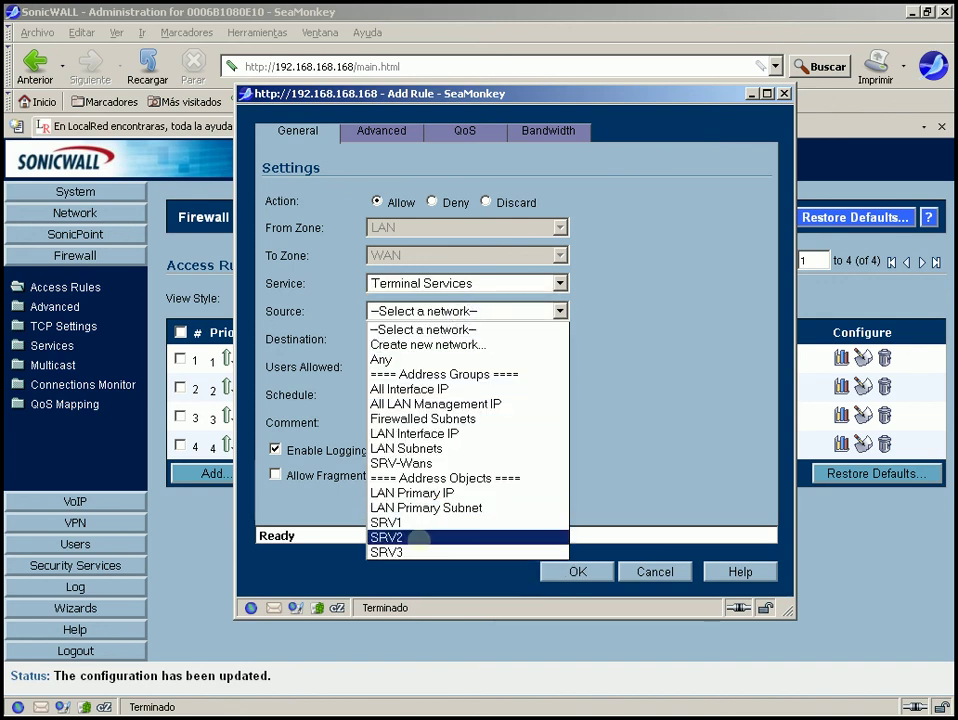
pyautogui.click(406, 552)
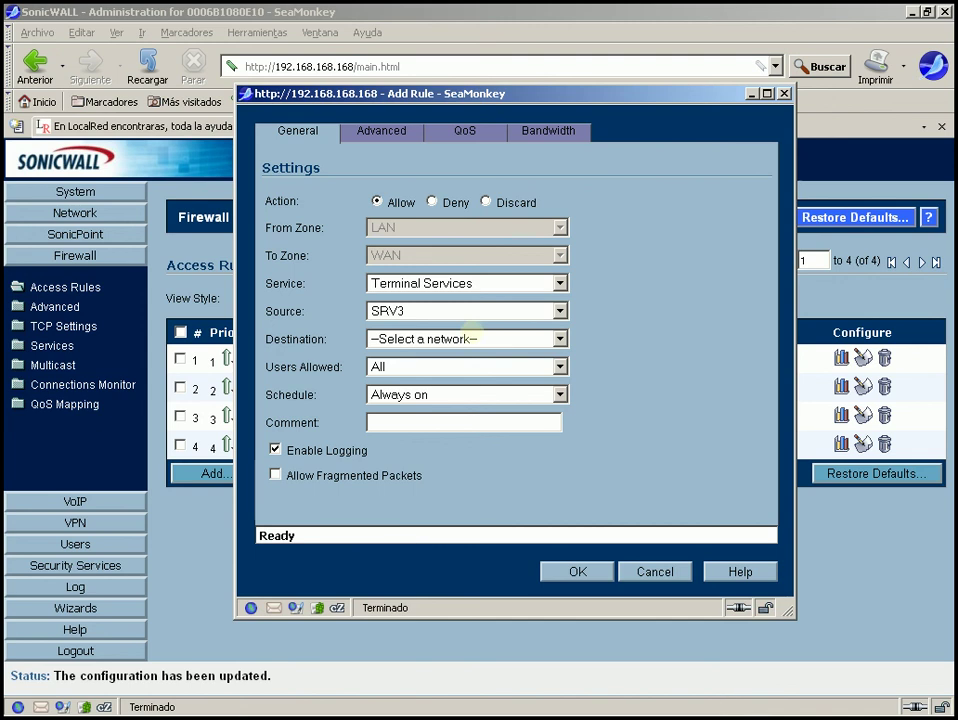
pyautogui.click(468, 338)
pyautogui.click(418, 387)
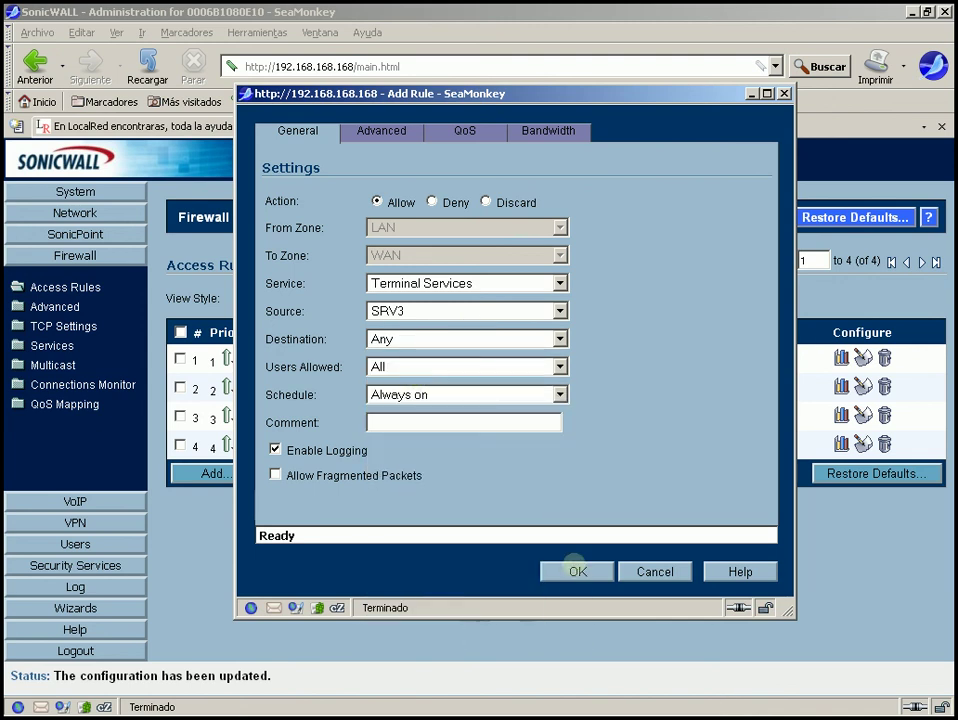
pyautogui.click(576, 569)
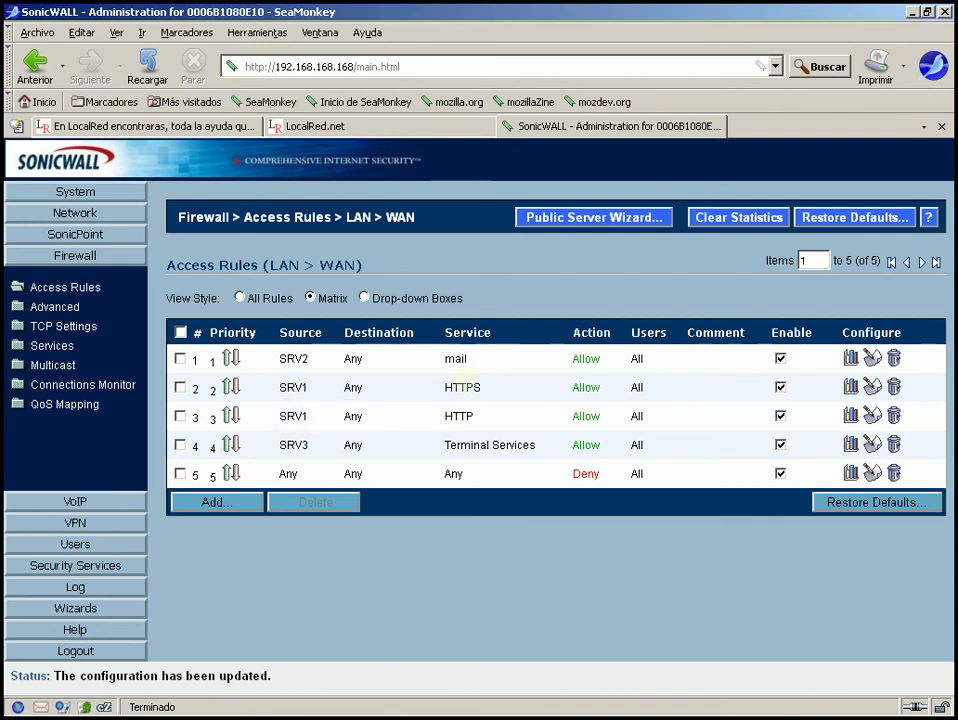
# Review the five LAN > WAN rules and open a fresh Add Rule dialog.
pyautogui.moveTo(458, 360)
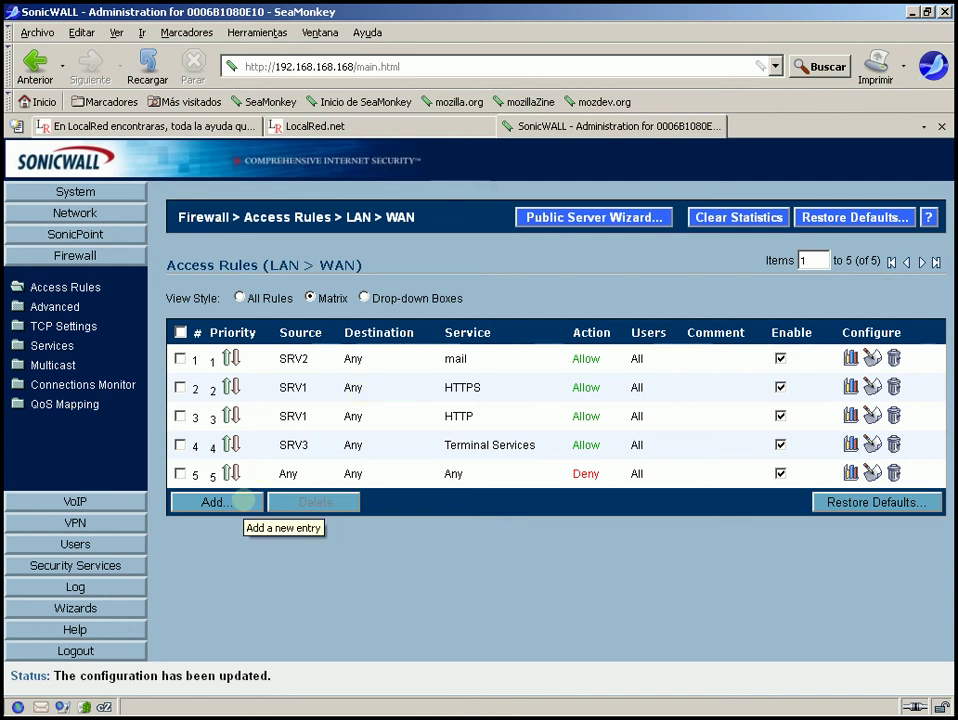
pyautogui.click(244, 501)
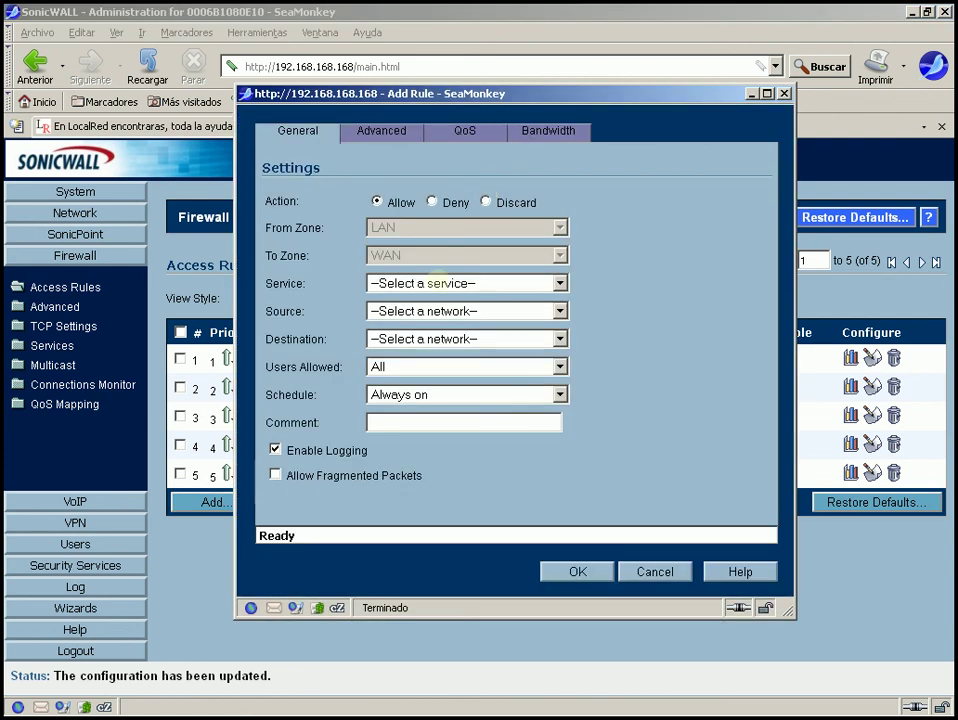
# Pick HTTP as the service, then close the Add Rule window without saving.
pyautogui.click(434, 283)
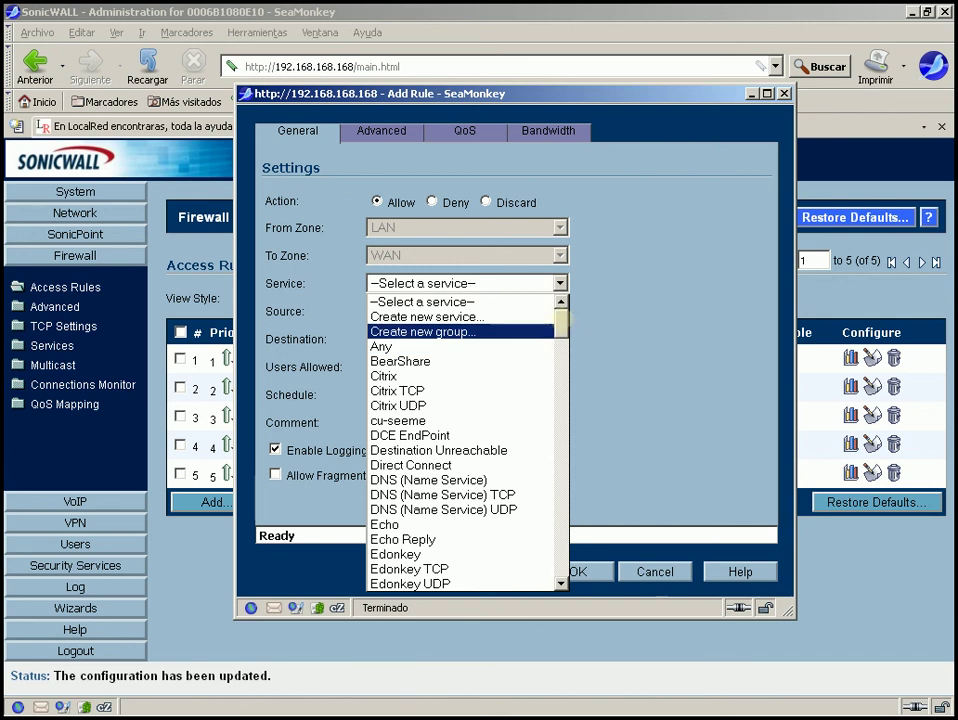
pyautogui.scroll(-5, 465, 440)
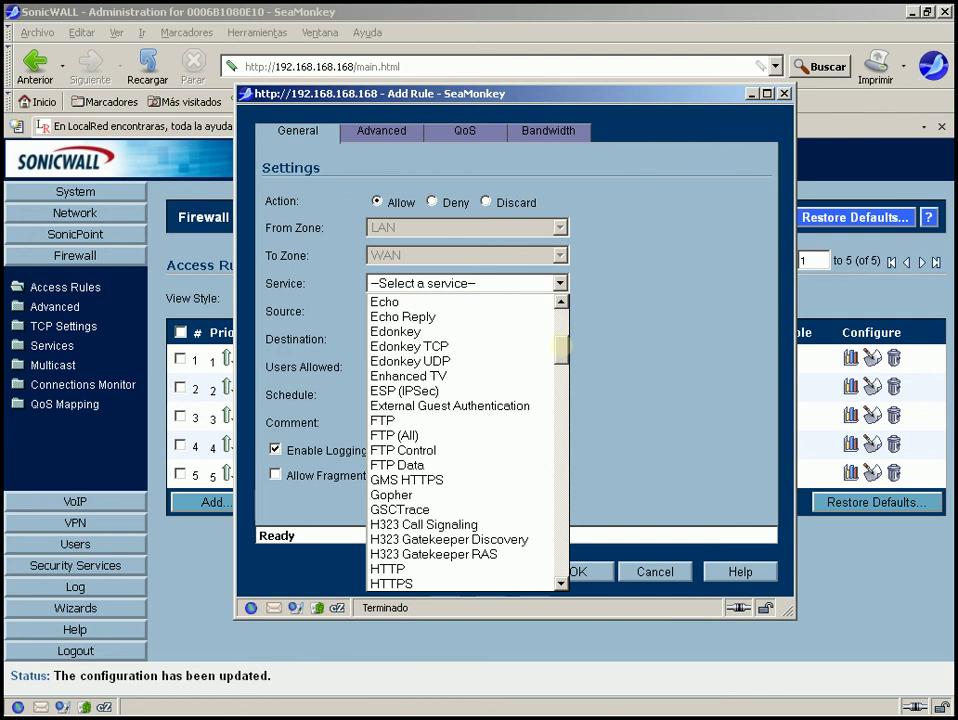
pyautogui.scroll(-4, 465, 440)
pyautogui.moveTo(561, 370); pyautogui.dragTo(503, 363)
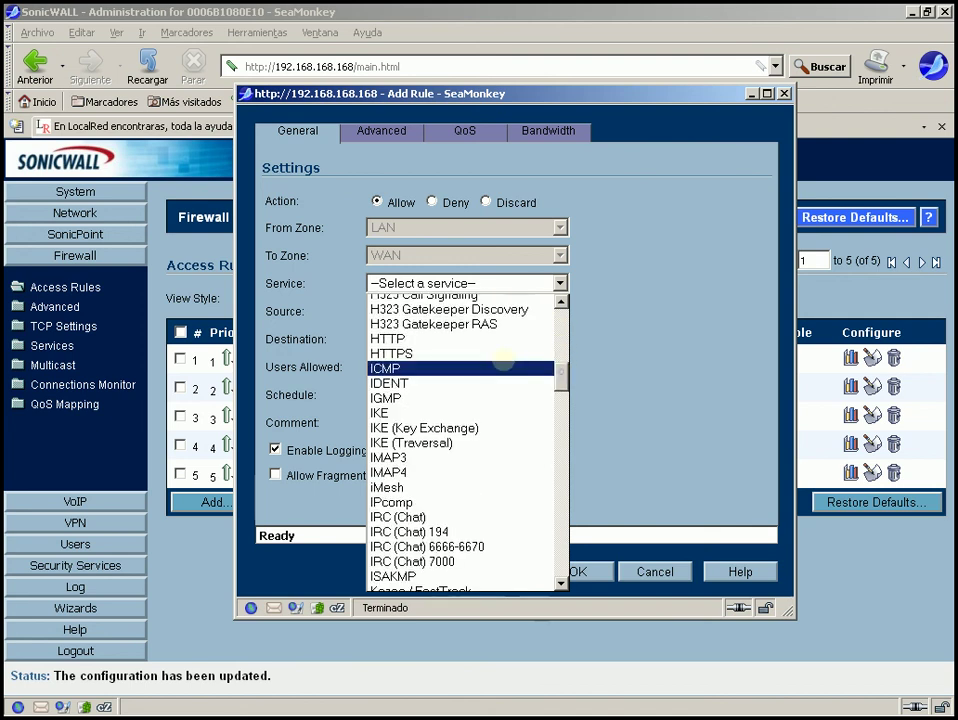
pyautogui.click(435, 340)
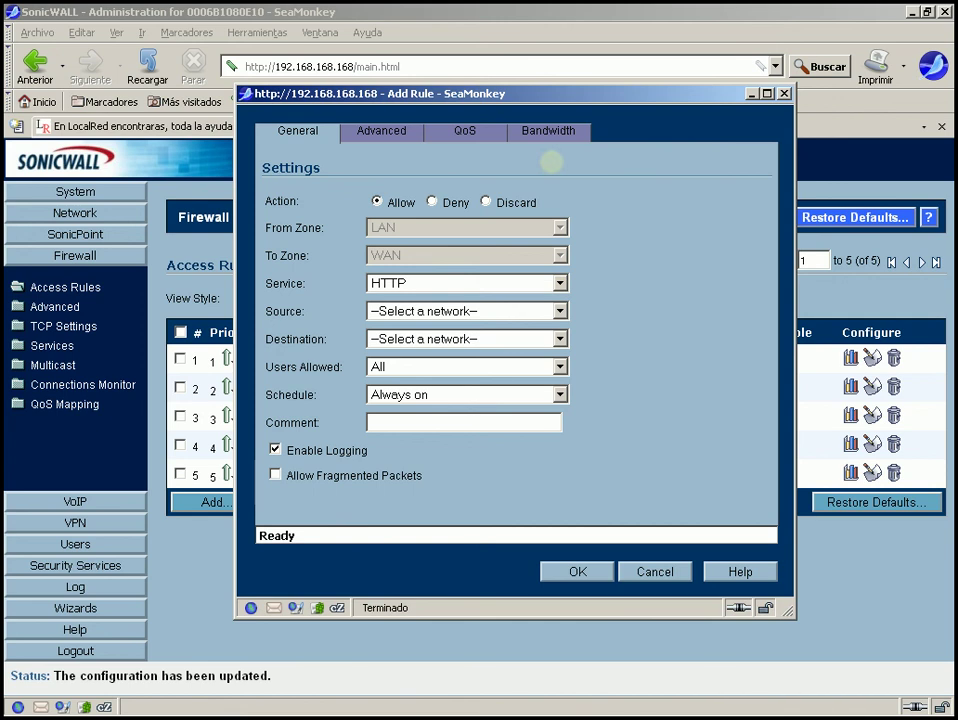
pyautogui.moveTo(570, 88); pyautogui.dragTo(559, 176)
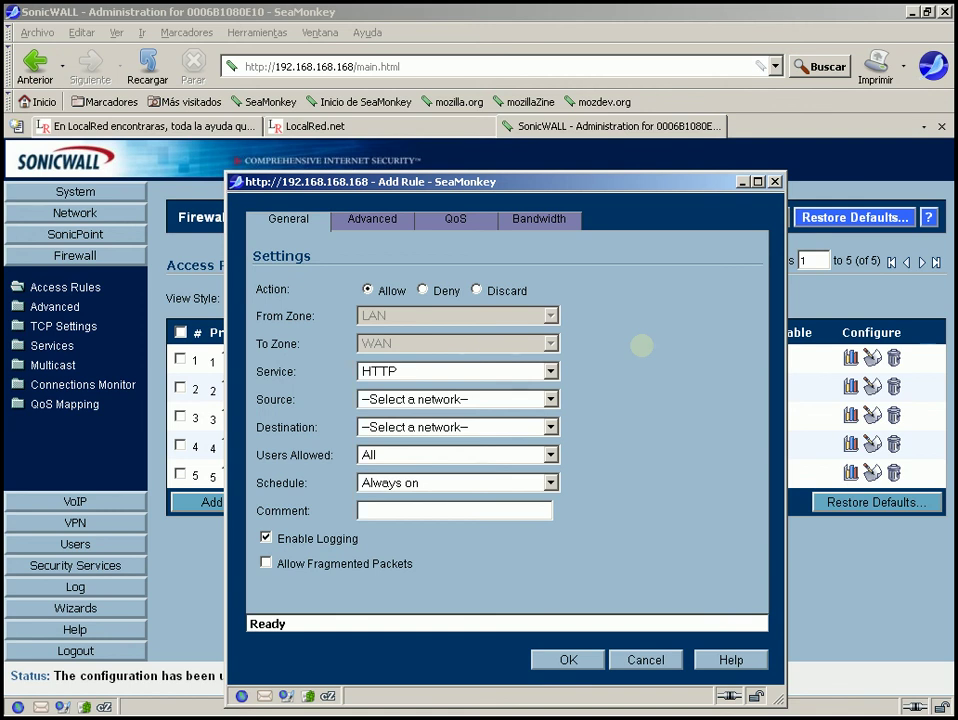
pyautogui.click(775, 181)
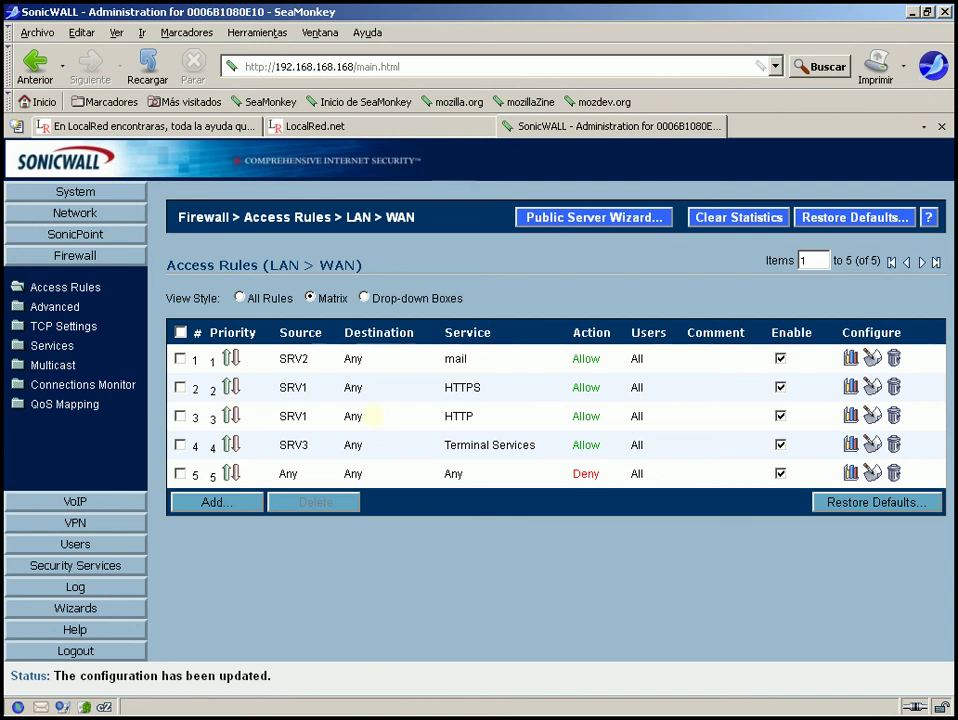
# Browse Firewall Advanced and TCP Settings (SYN Flood threshold 300), ending on the Services list.
pyautogui.moveTo(285, 360)
pyautogui.click(18, 306)
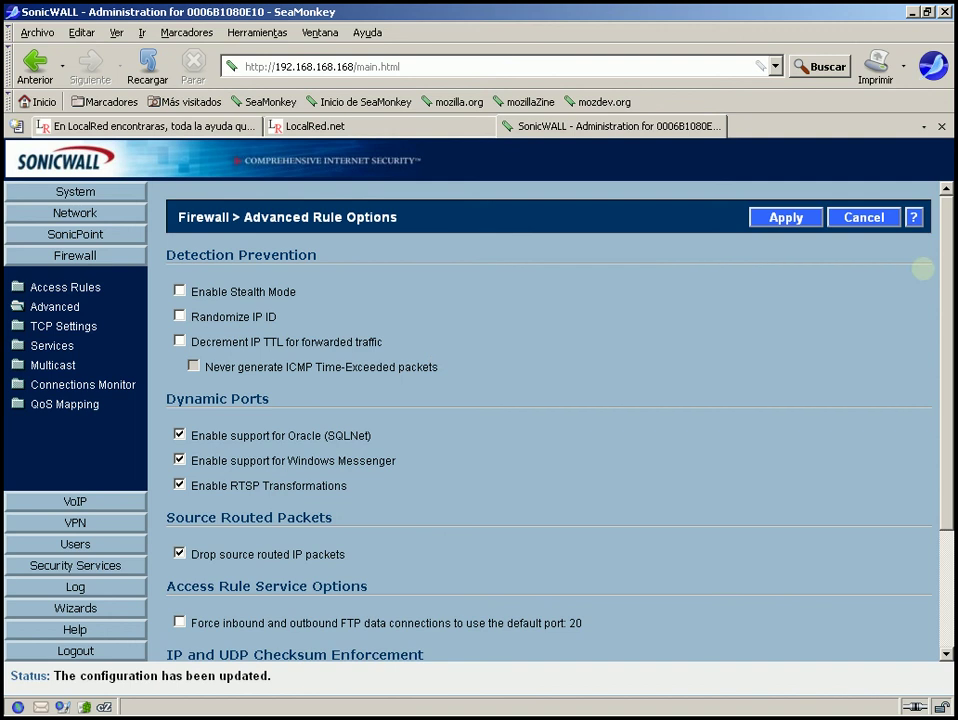
pyautogui.moveTo(952, 240); pyautogui.dragTo(952, 315)
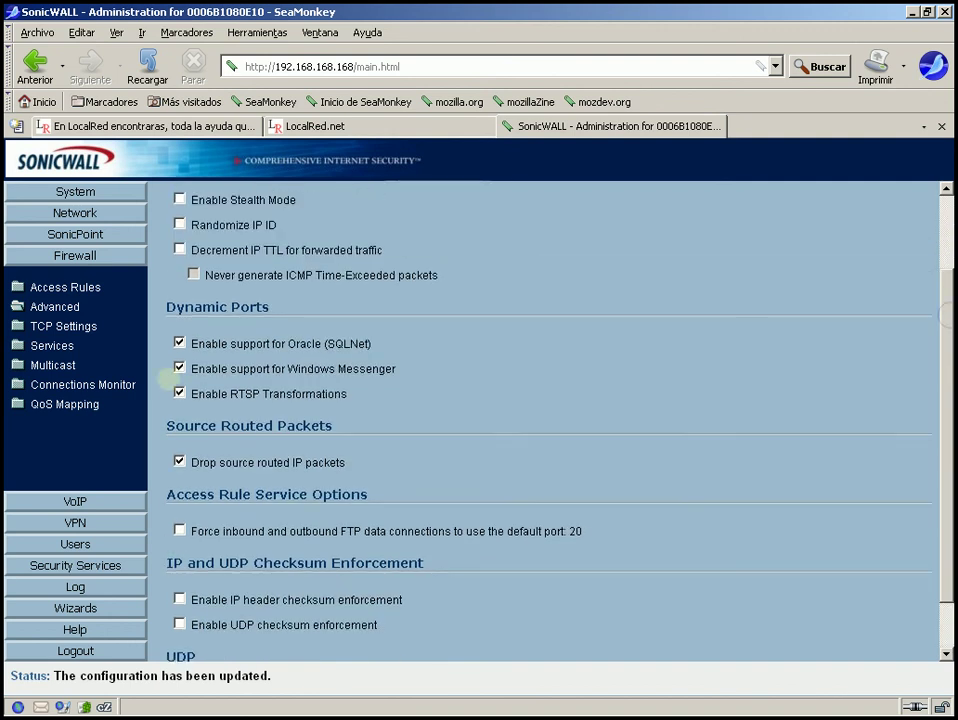
pyautogui.click(60, 326)
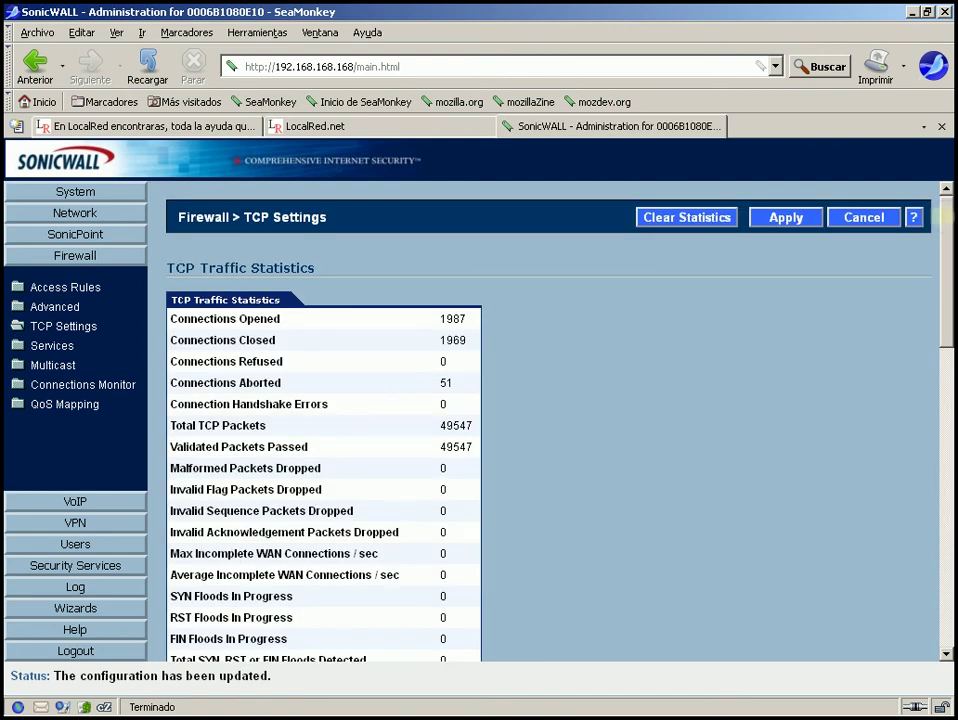
pyautogui.moveTo(948, 213); pyautogui.dragTo(953, 512)
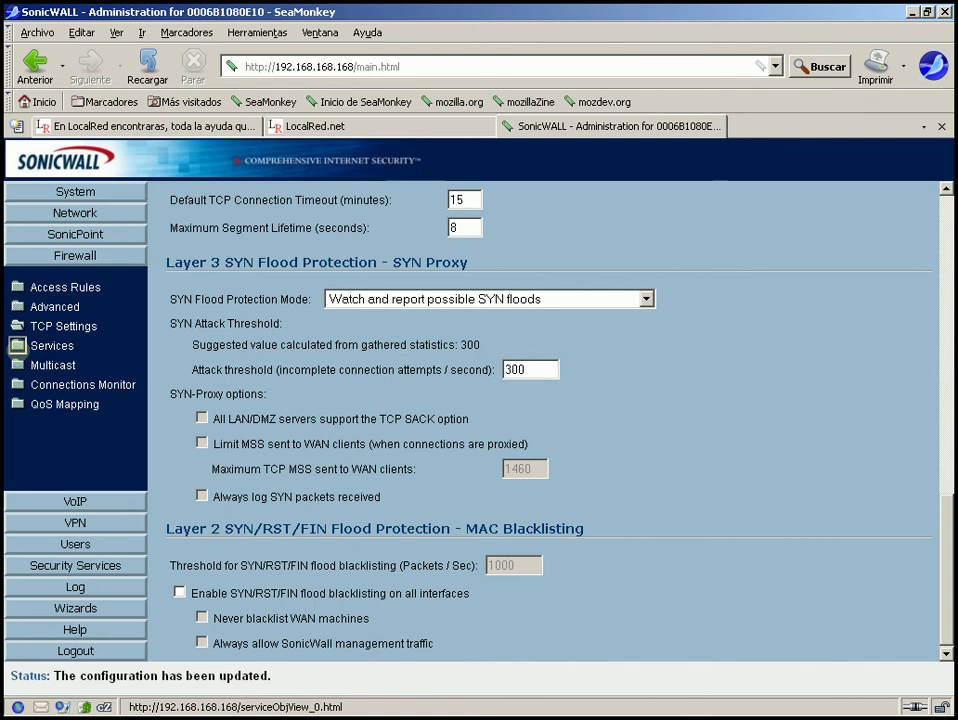
pyautogui.click(17, 345)
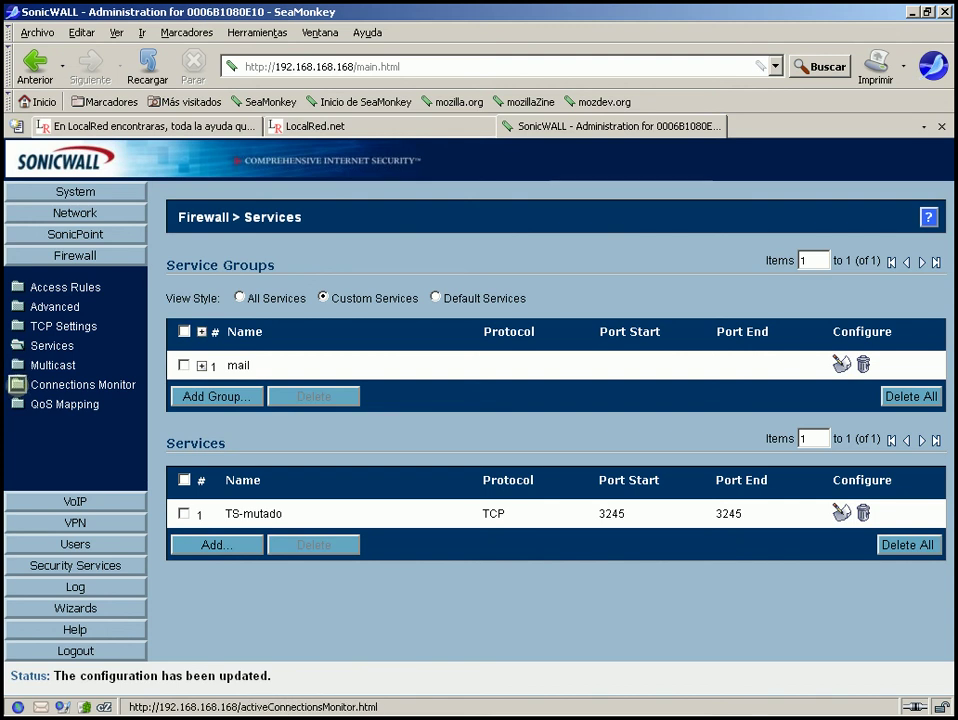
# Step through Connections Monitor and QoS Mapping to reach the VoIP Settings page.
pyautogui.click(17, 384)
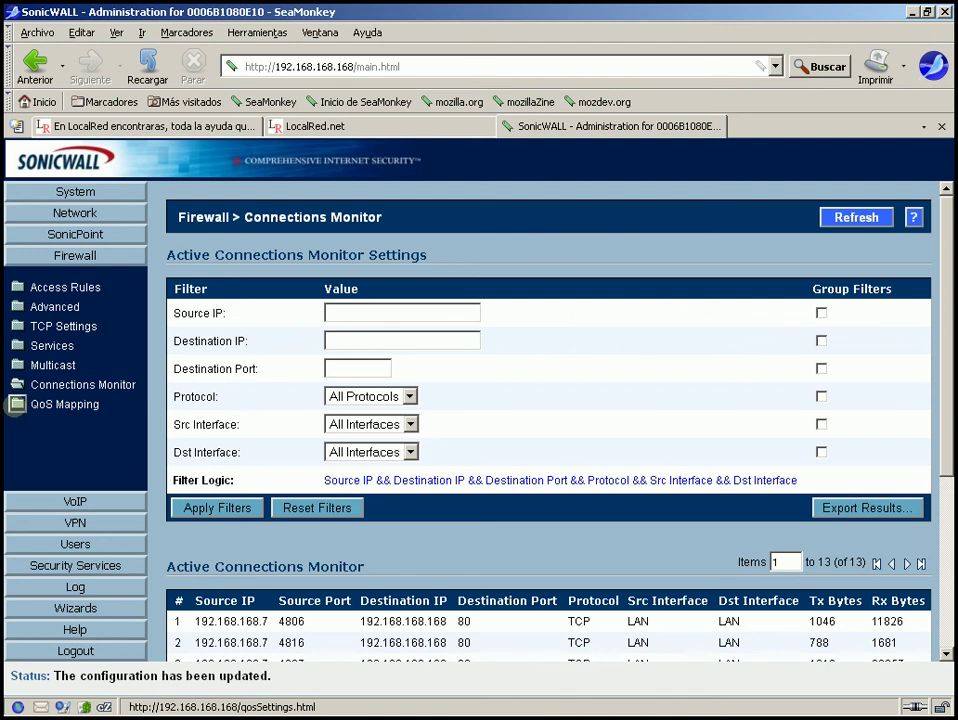
pyautogui.click(16, 404)
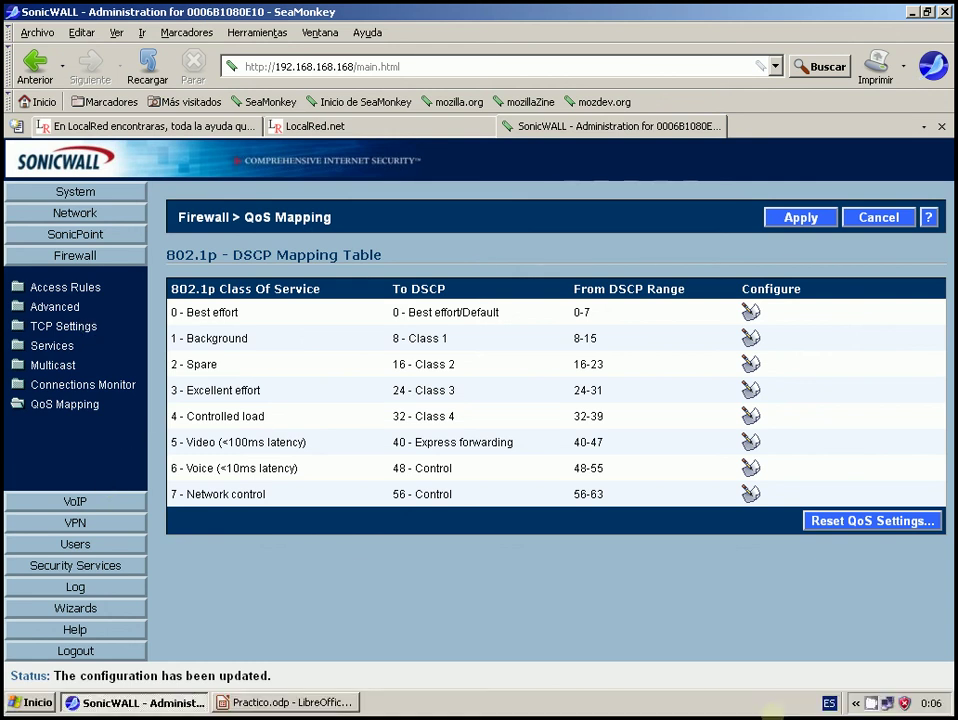
pyautogui.click(100, 500)
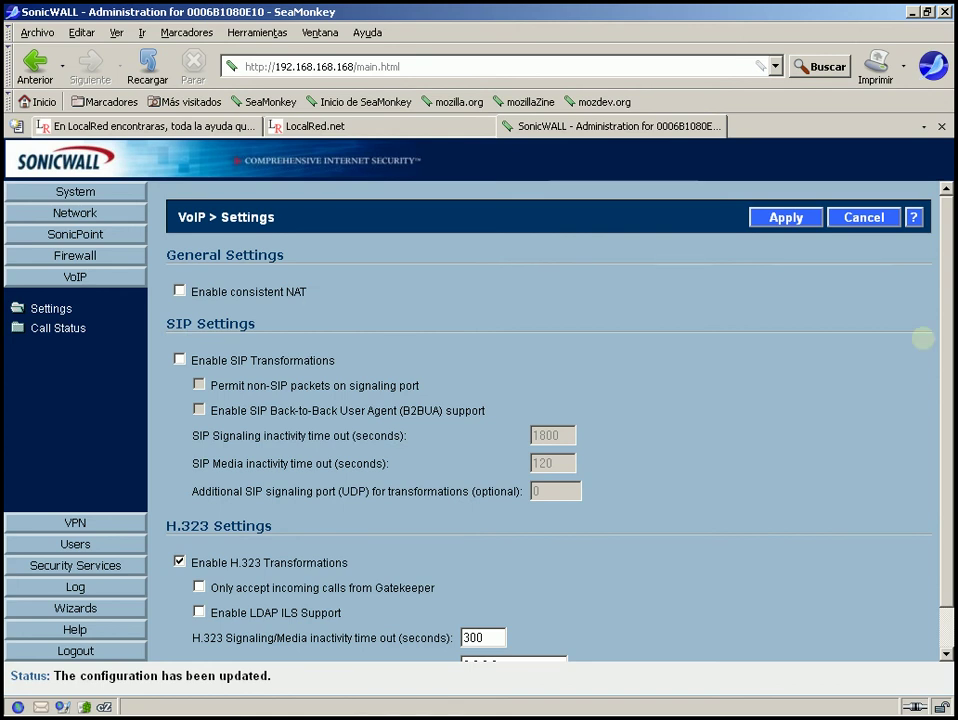
# Turn on Enable consistent NAT on the VoIP Settings page.
pyautogui.scroll(-1, 945, 320)
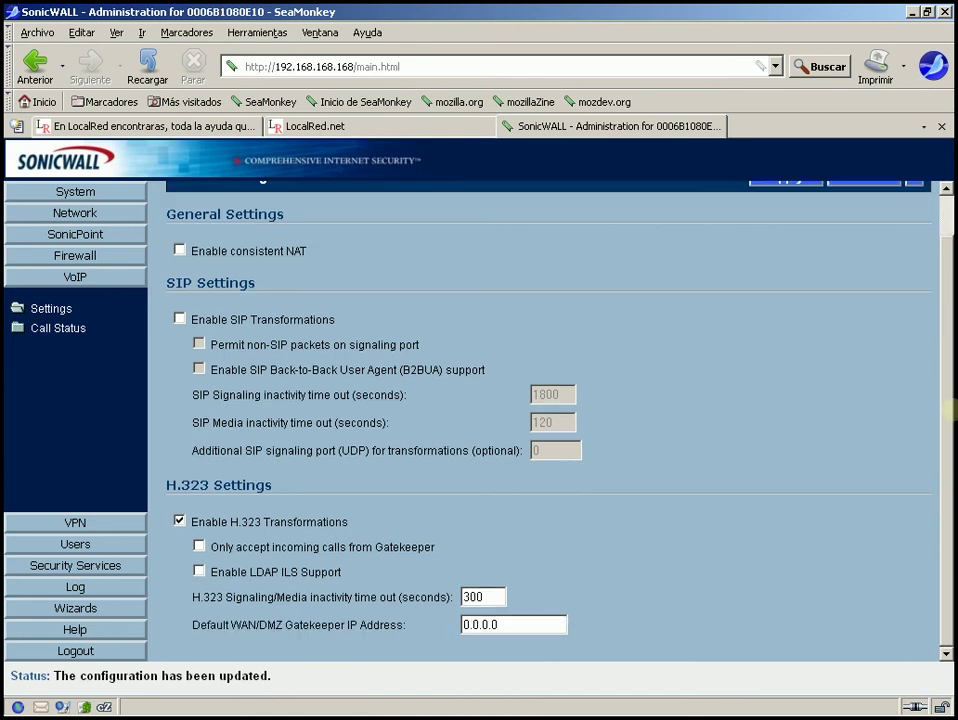
pyautogui.scroll(1, 924, 282)
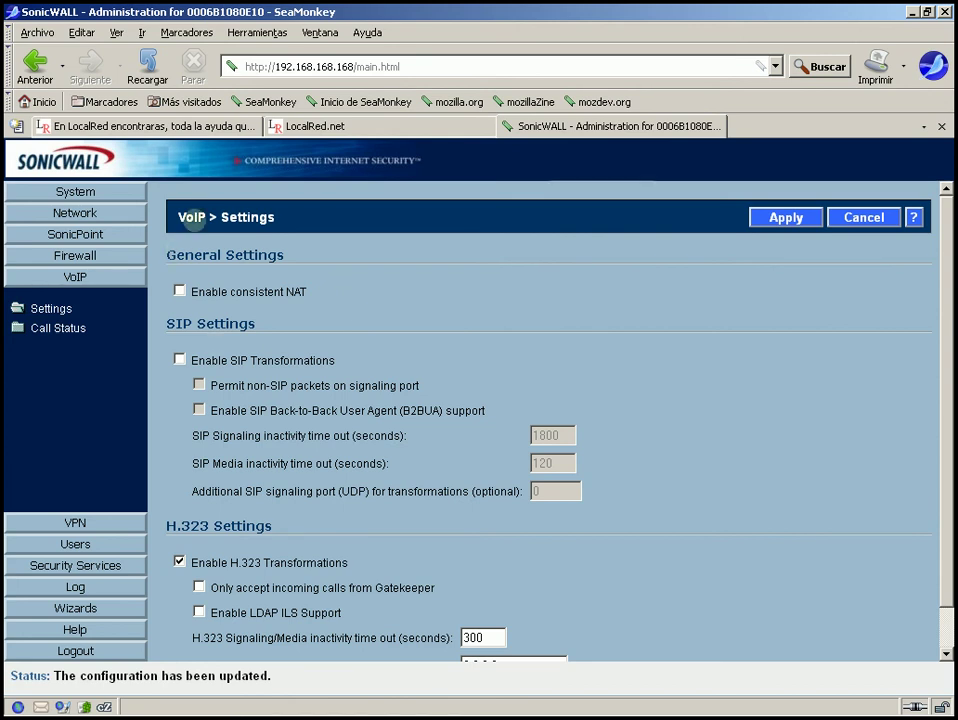
pyautogui.moveTo(275, 217); pyautogui.dragTo(178, 220)
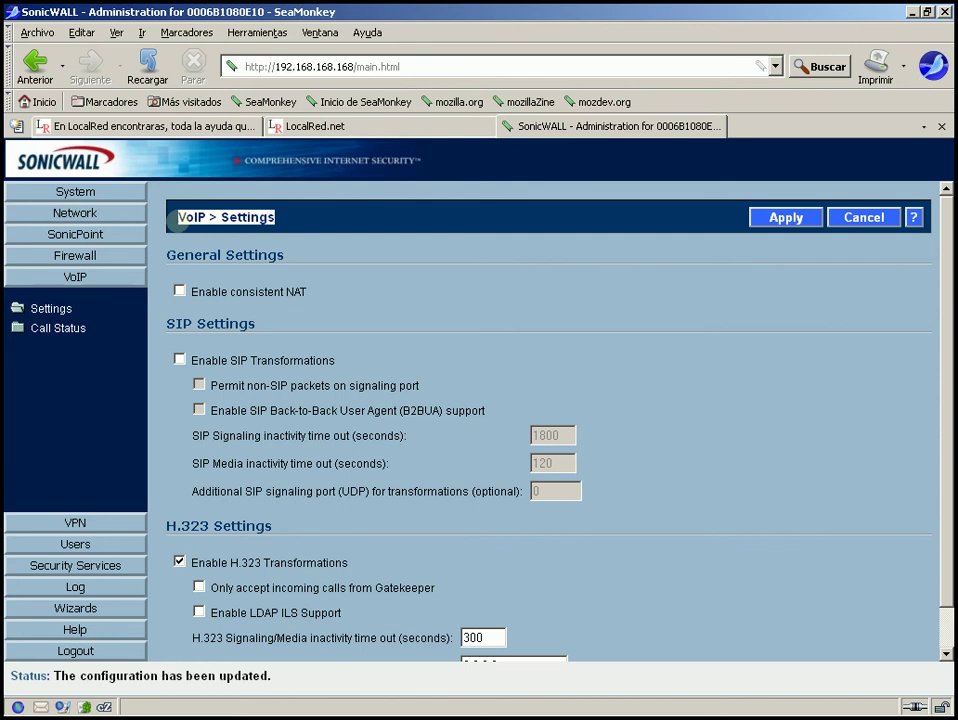
pyautogui.click(321, 309)
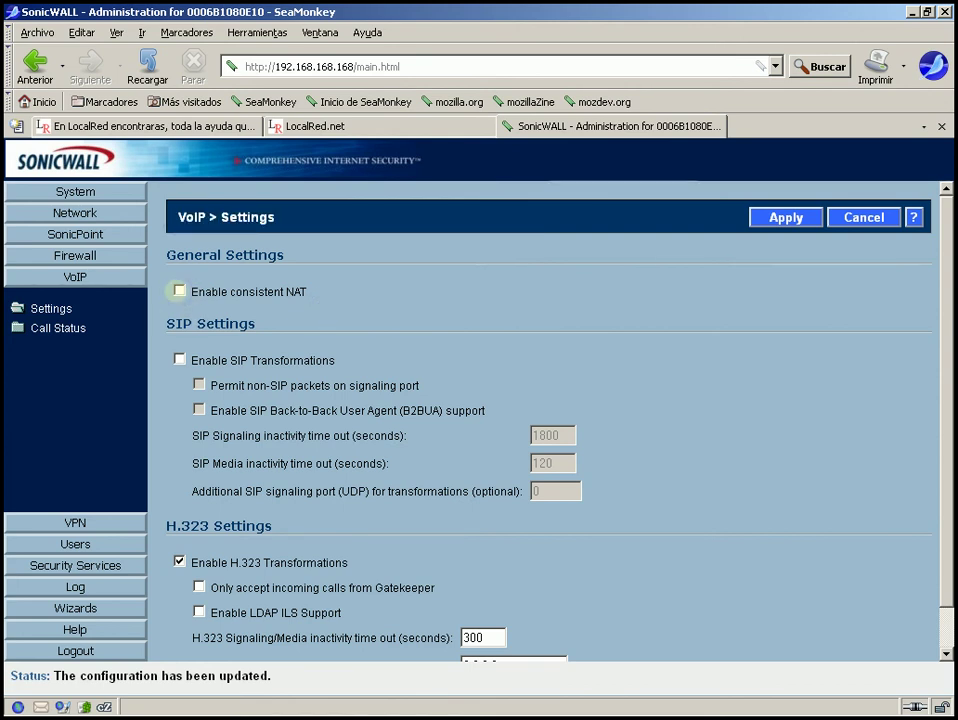
pyautogui.click(179, 291)
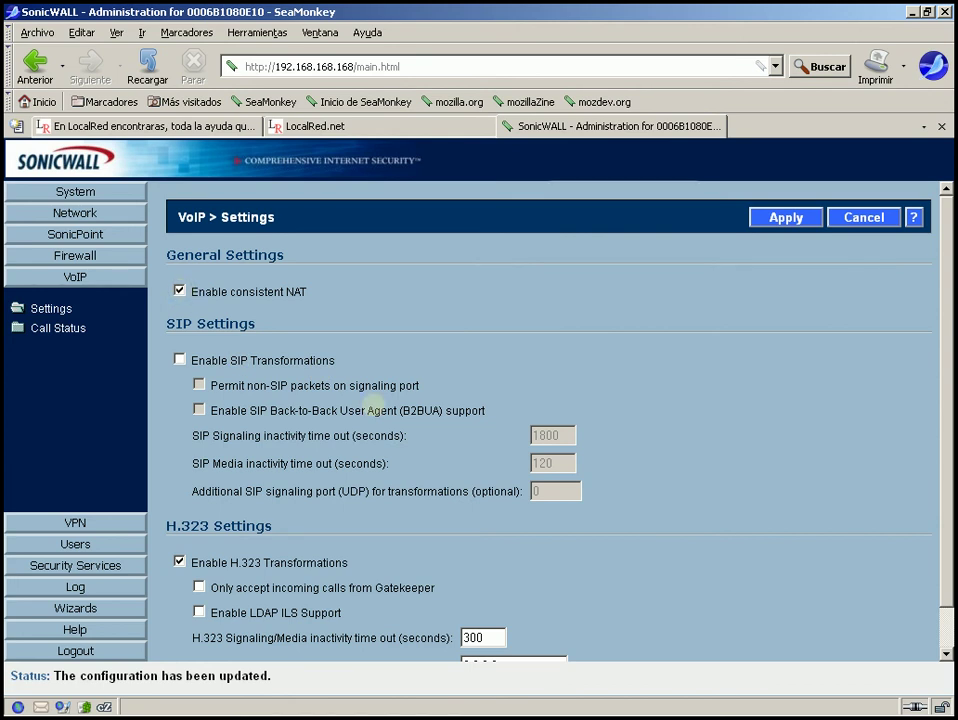
# Leave SIP Transformations off, review the H.323 options, and go to Call Status.
pyautogui.click(180, 358)
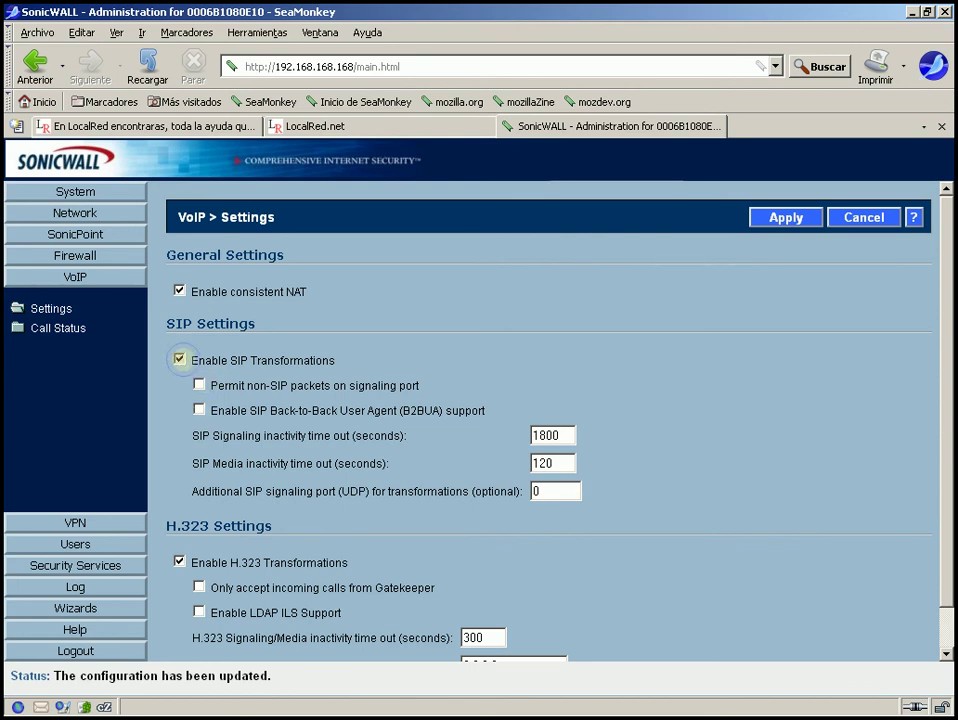
pyautogui.click(180, 358)
pyautogui.scroll(-1, 948, 290)
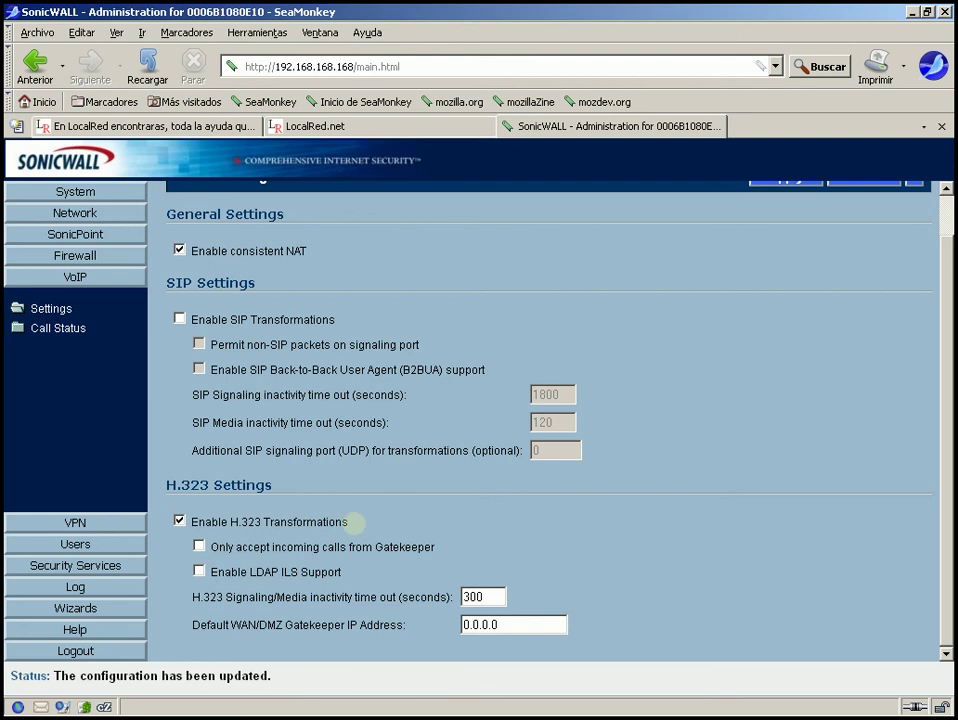
pyautogui.moveTo(356, 522); pyautogui.dragTo(185, 526)
pyautogui.click(306, 520)
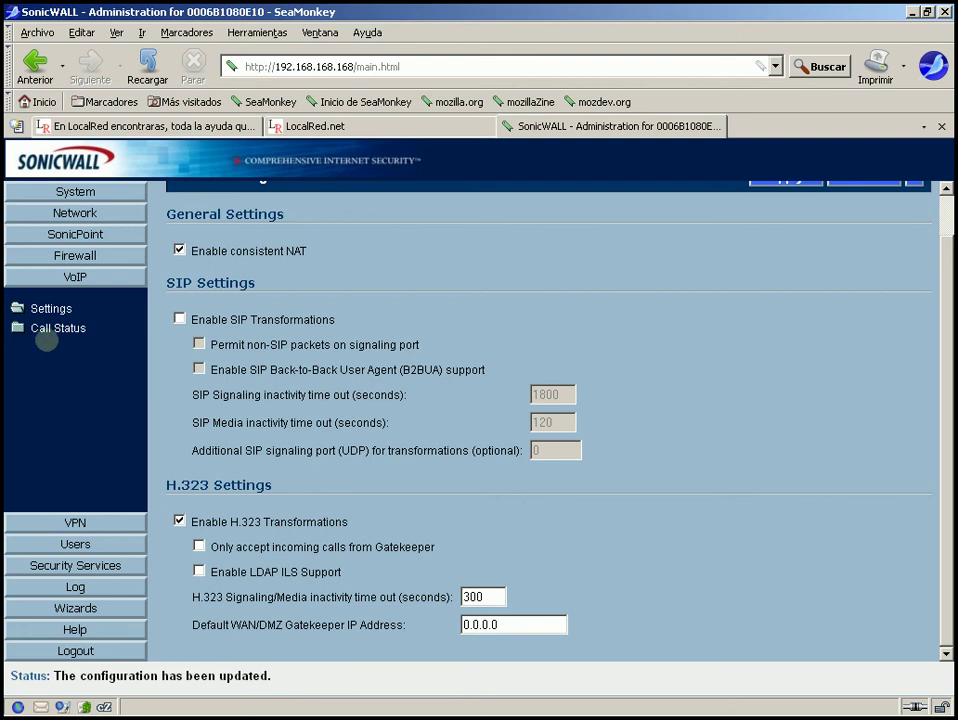
pyautogui.click(45, 329)
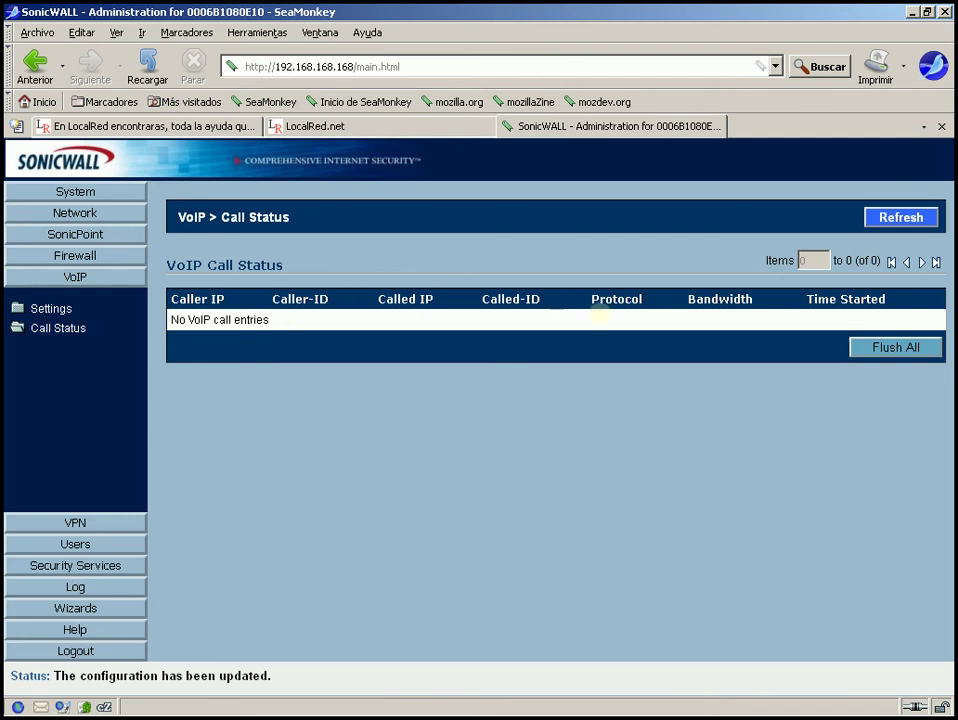
# Review the empty call status table, then return to VoIP Settings and scroll to the bottom.
pyautogui.moveTo(905, 319); pyautogui.dragTo(629, 340)
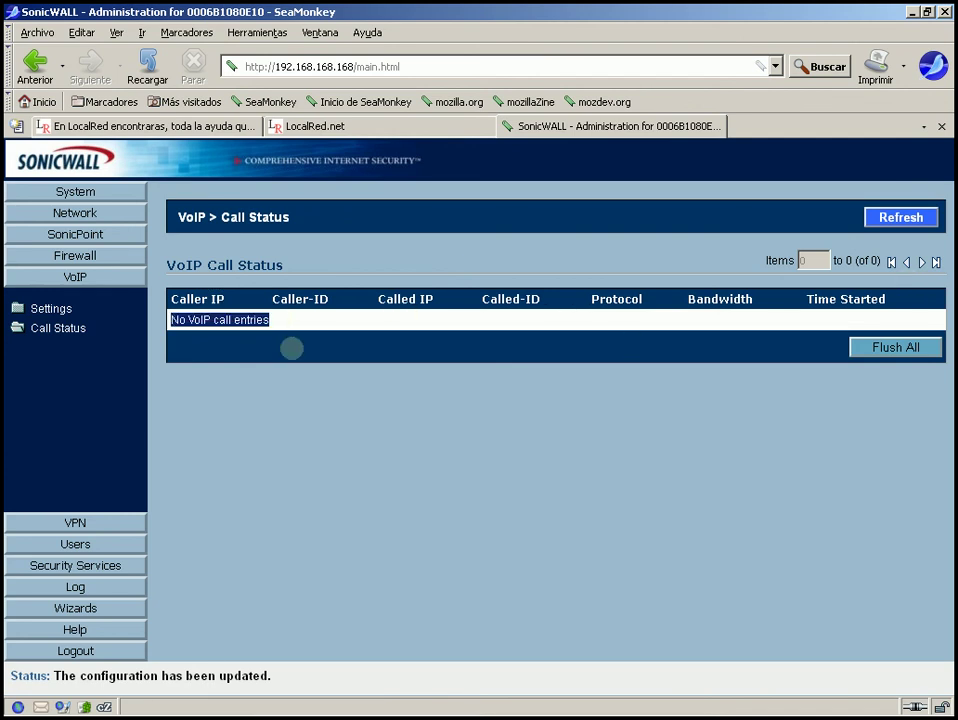
pyautogui.moveTo(291, 347); pyautogui.dragTo(148, 379)
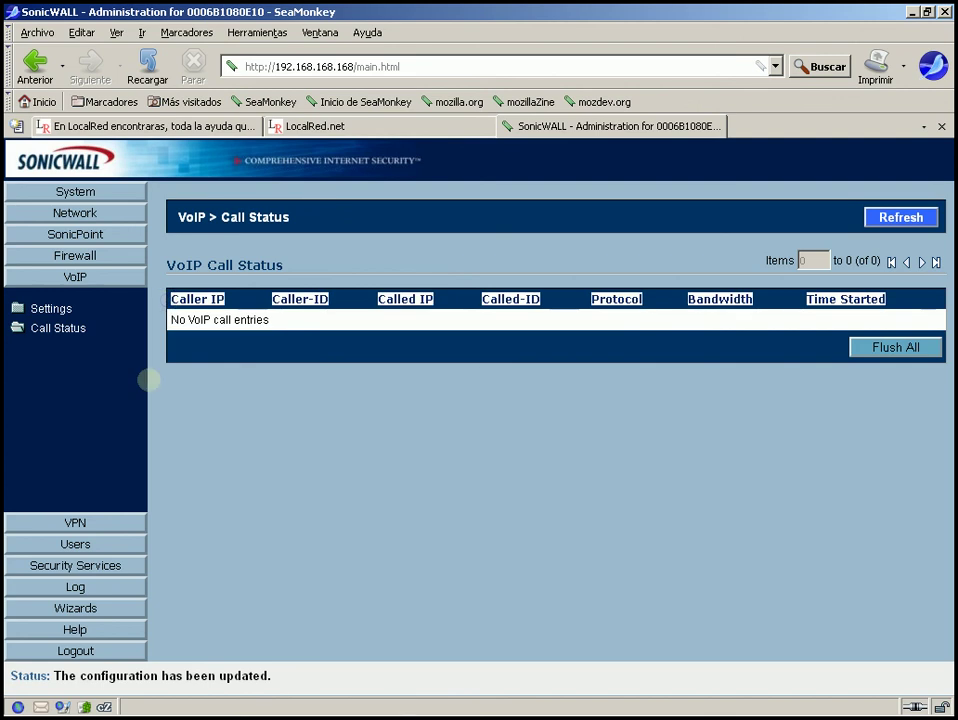
pyautogui.click(41, 304)
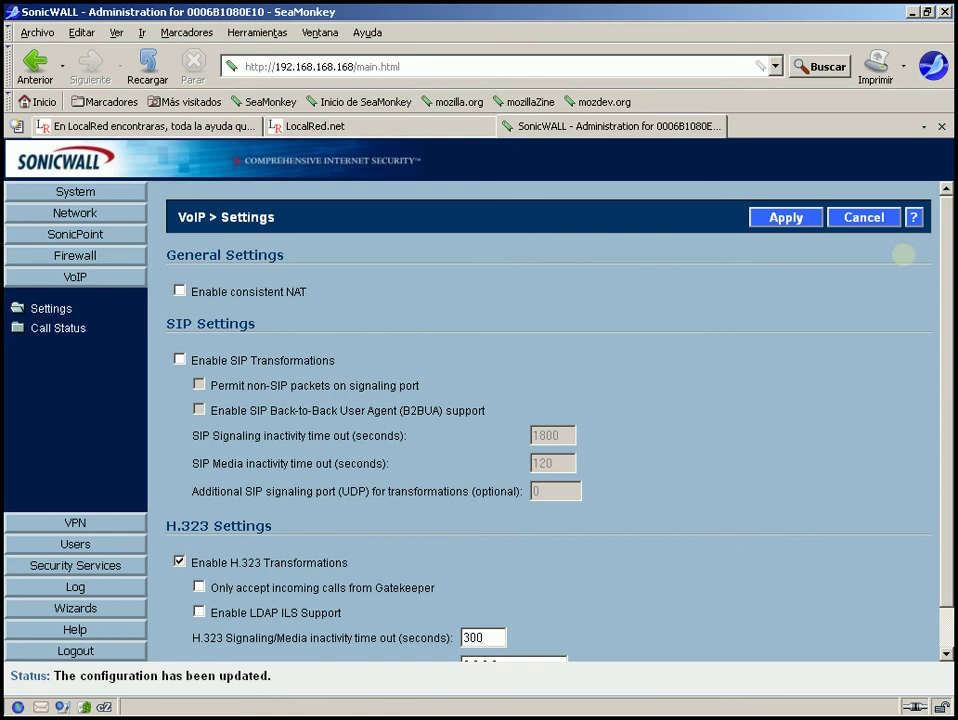
pyautogui.scroll(-1, 948, 265)
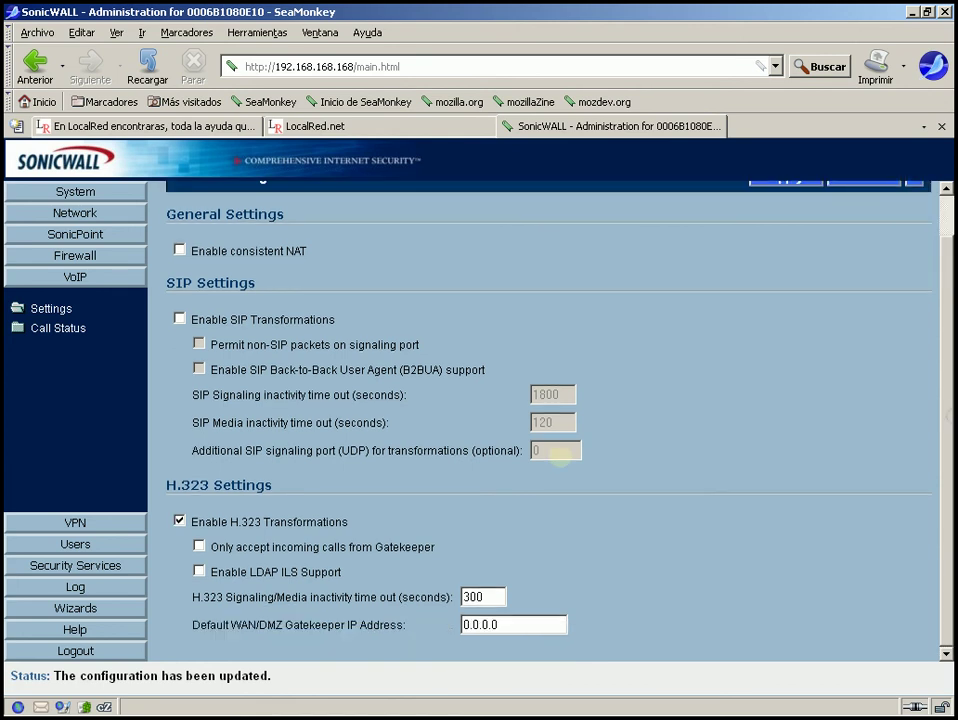